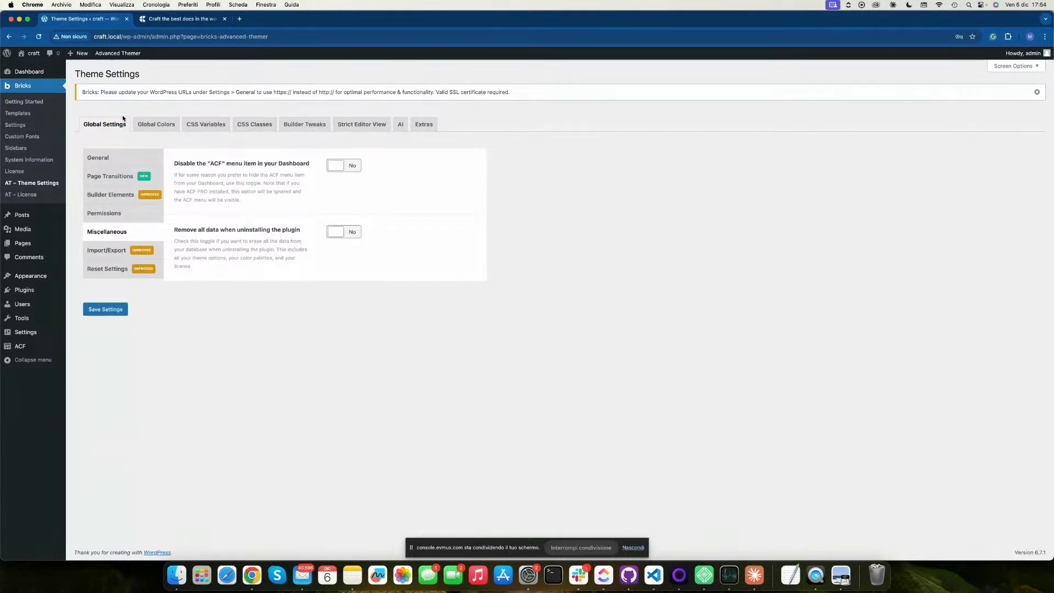
Review the Classes & Styles builder tweaks in the Advanced Themer theme settings.
left_click(307, 130)
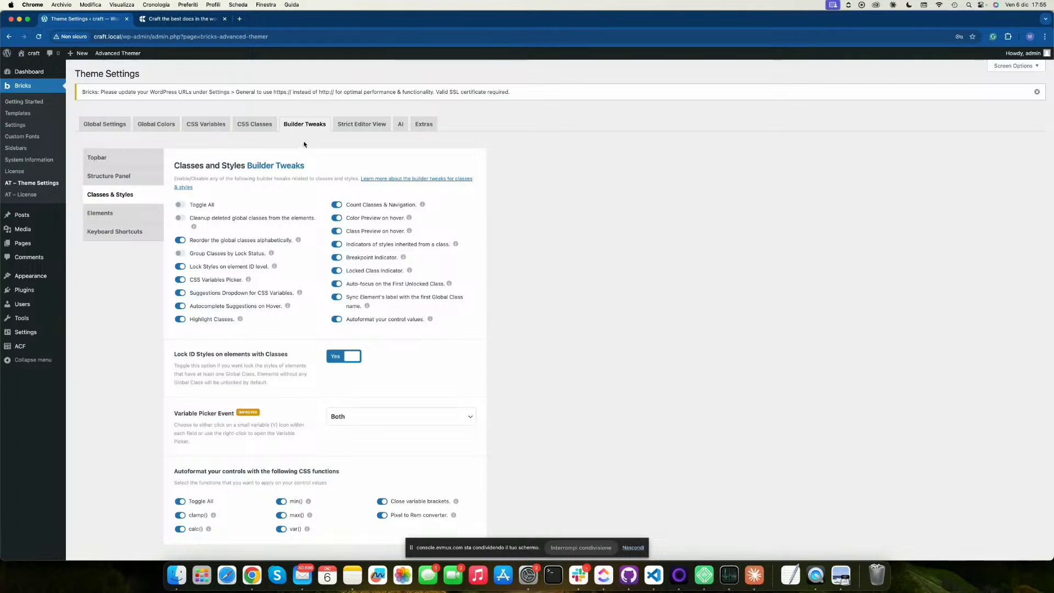
Create and publish a new page titled Homepage, and open it for editing in the Bricks builder.
left_click(22, 243)
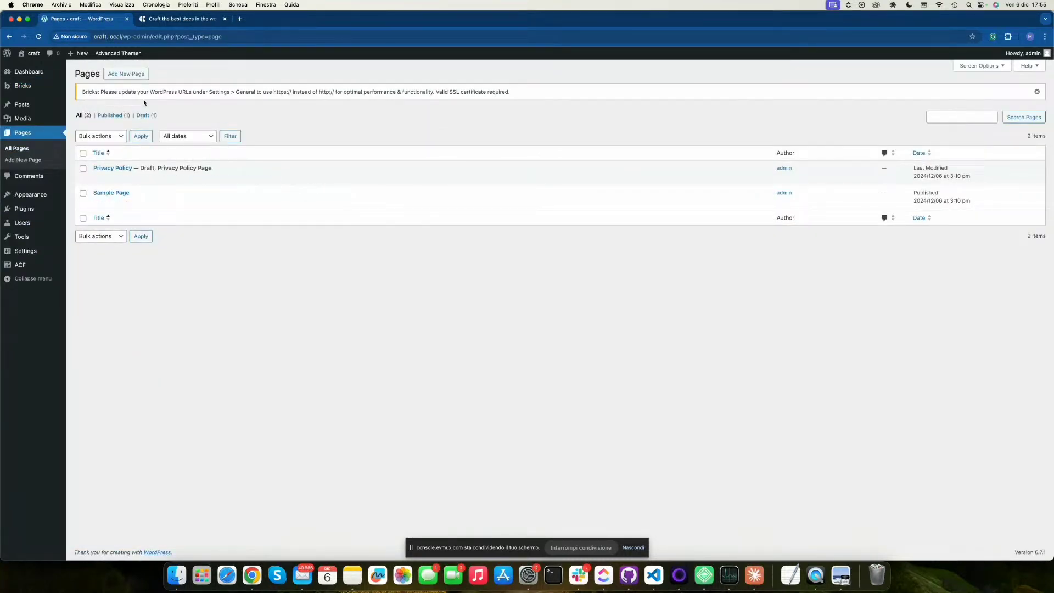
left_click(137, 76)
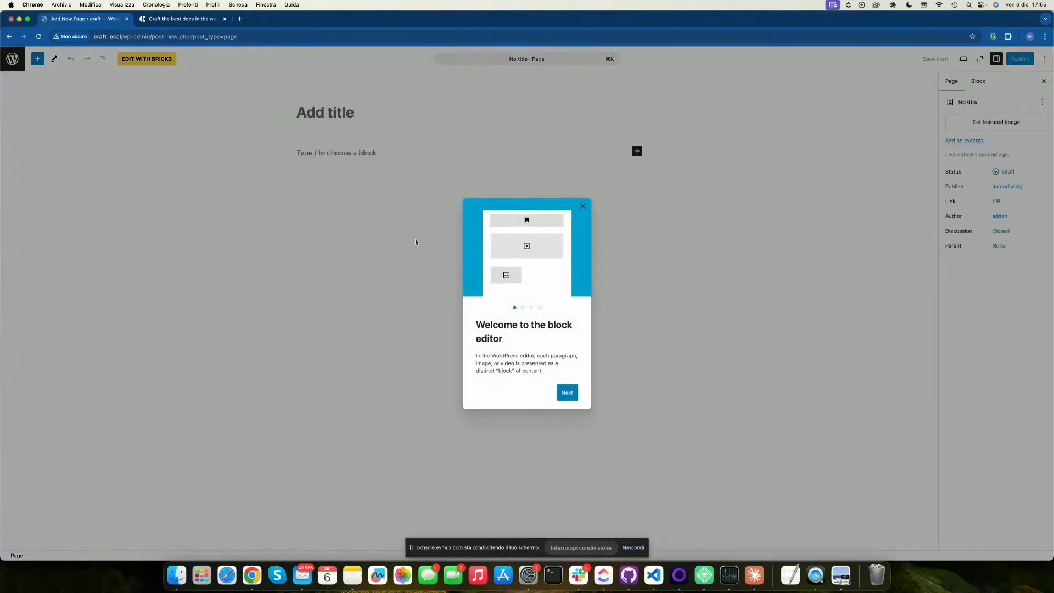
left_click(583, 206)
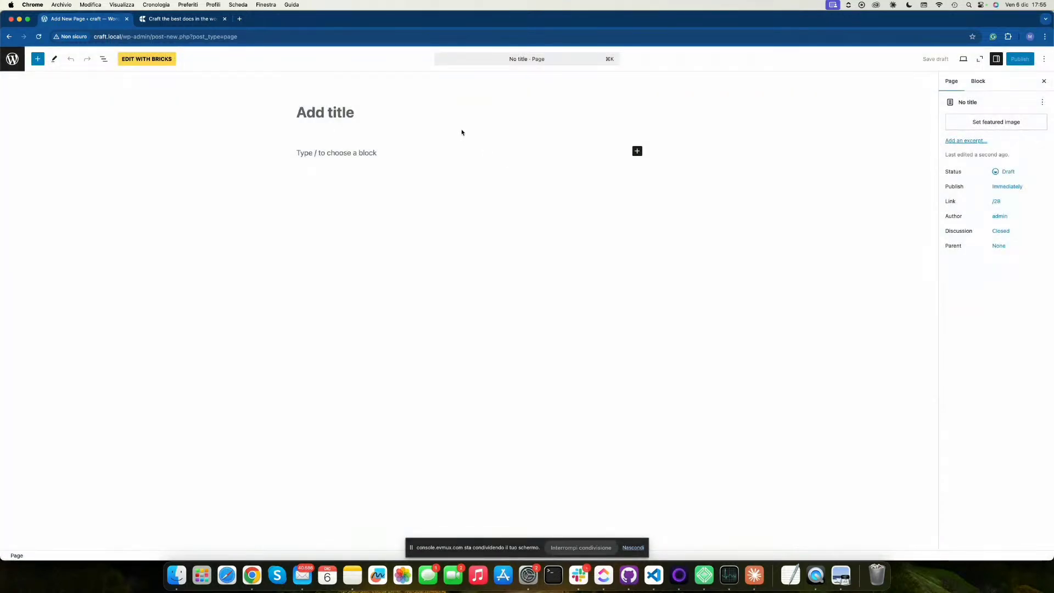
left_click(423, 110)
type("Homepage")
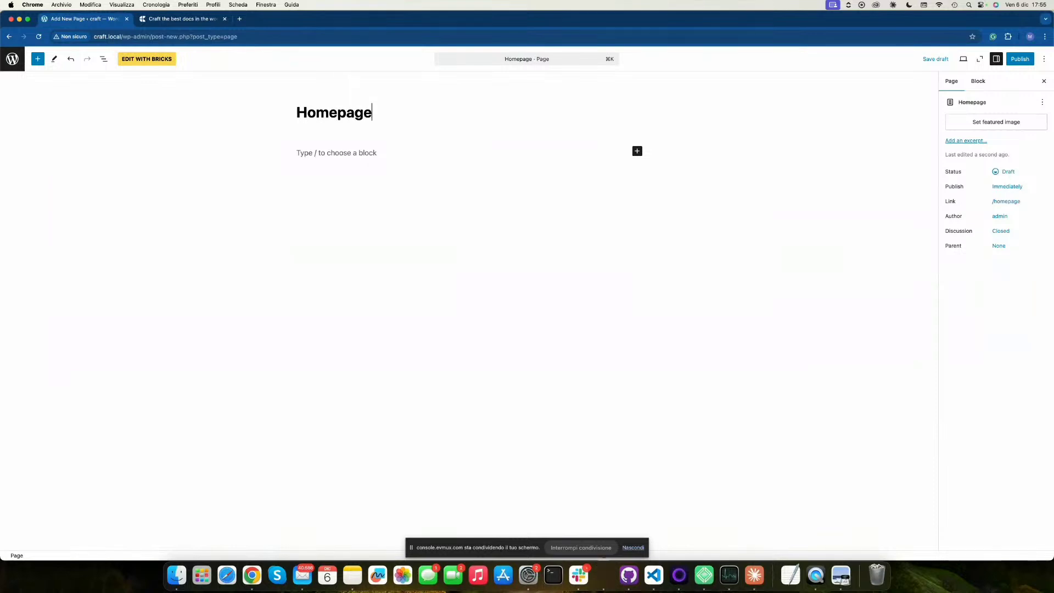
left_click(1020, 58)
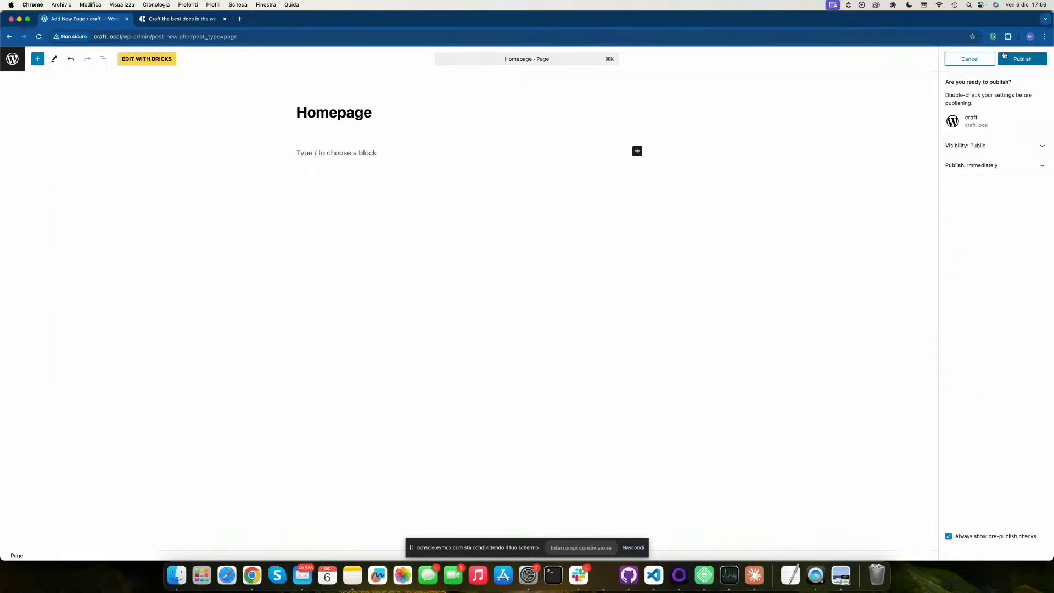
left_click(1023, 58)
left_click(158, 65)
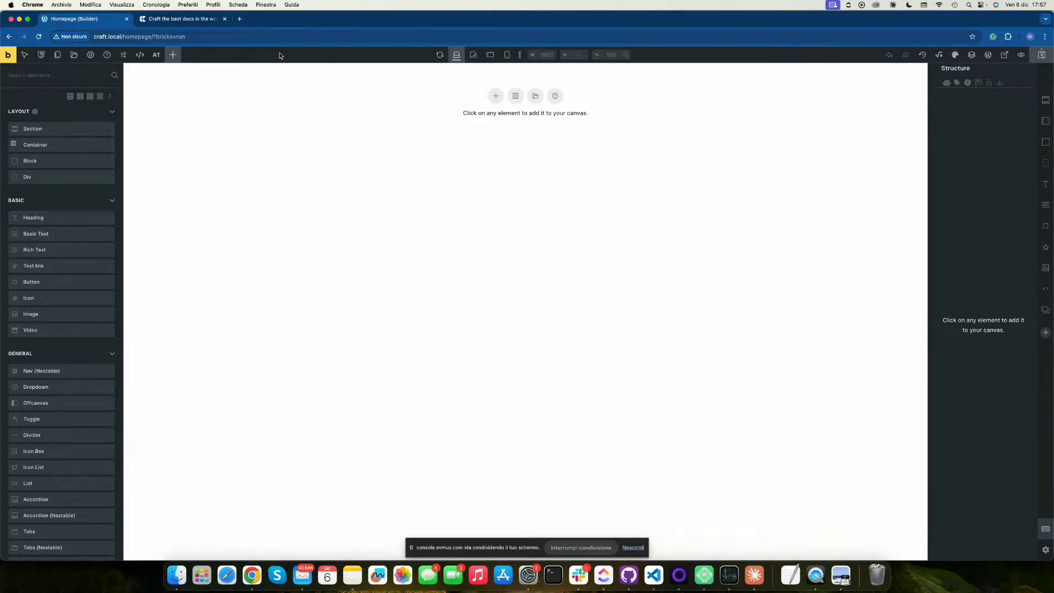
Search the web for "utopia website" in a new browser tab and check the utopia.app result.
left_click(241, 19)
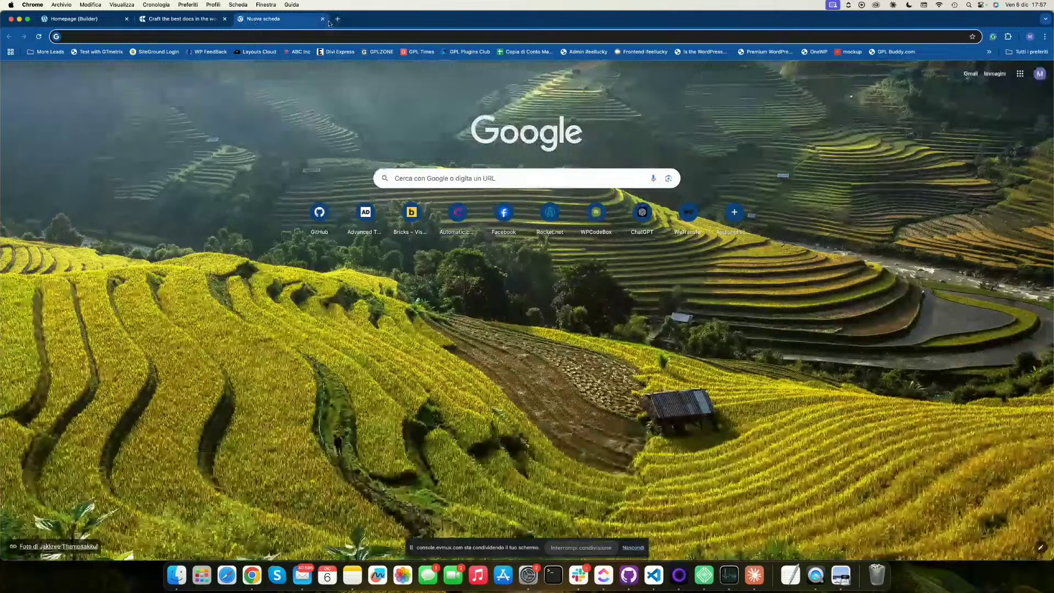
left_click(340, 38)
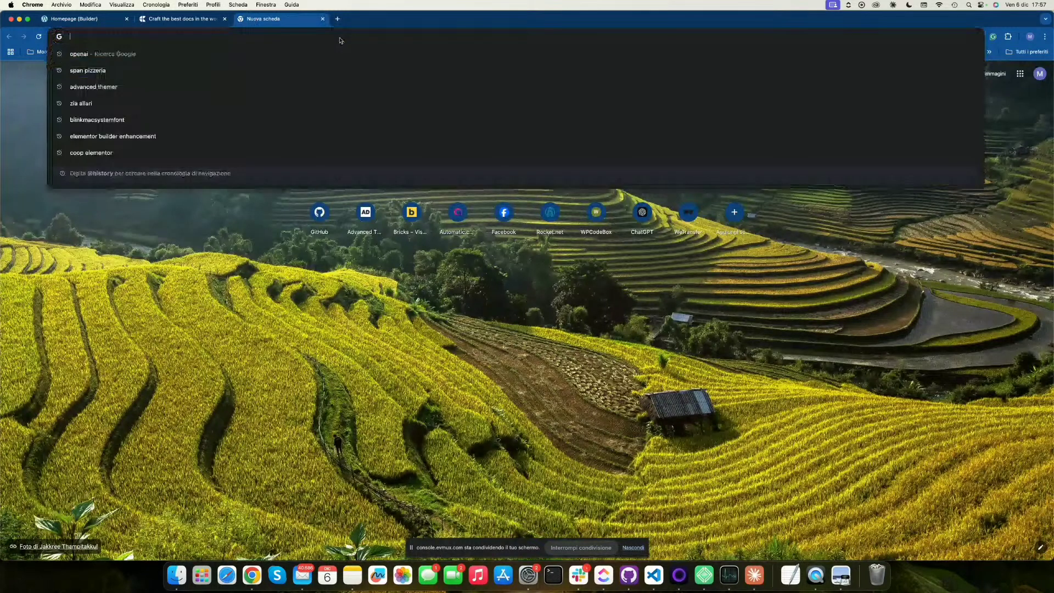
type("utopia ")
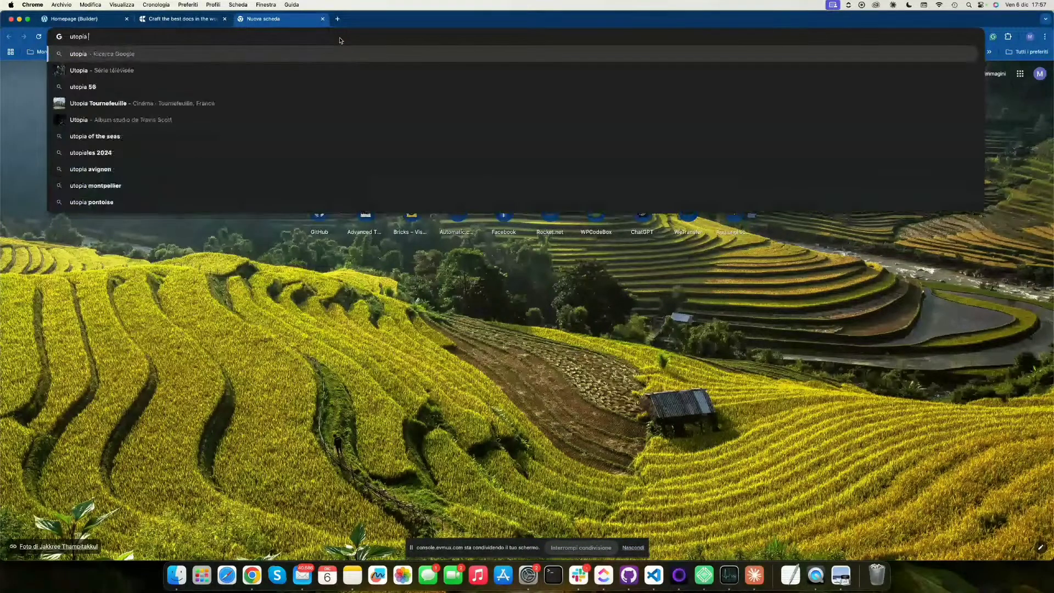
type("website")
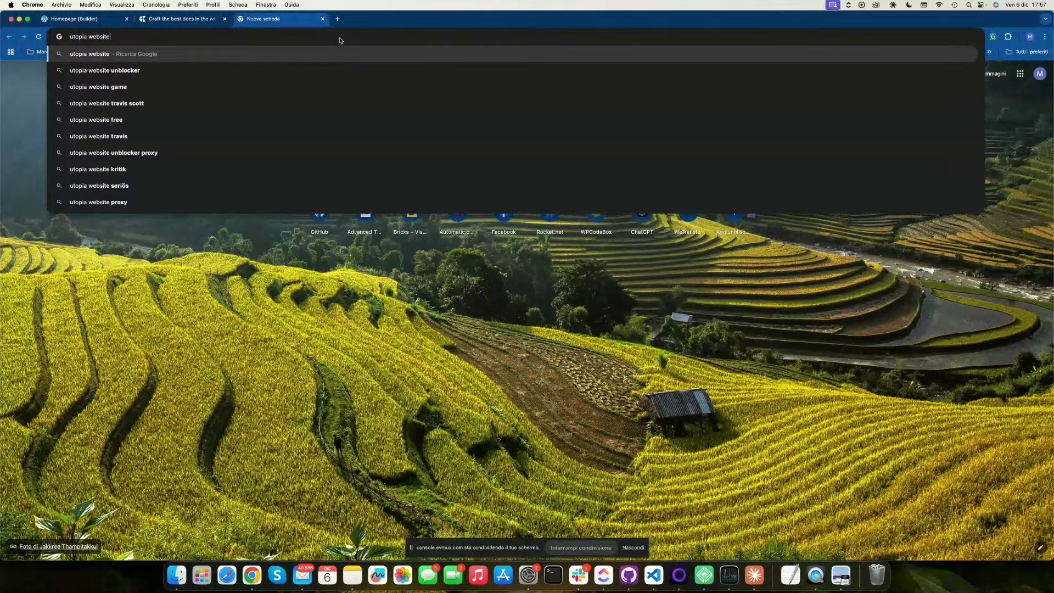
key("Return")
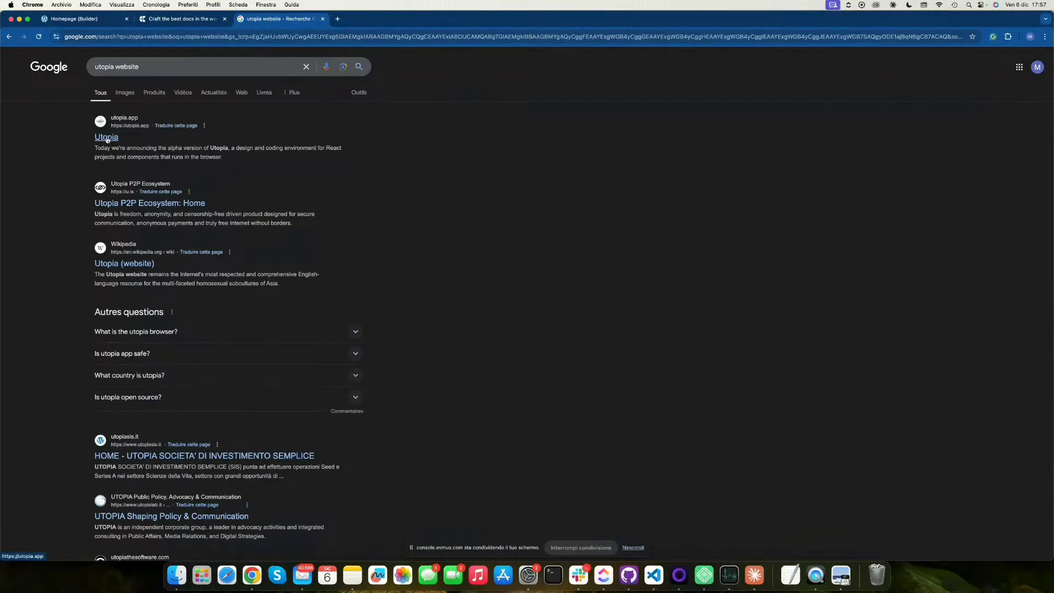
left_click(106, 138)
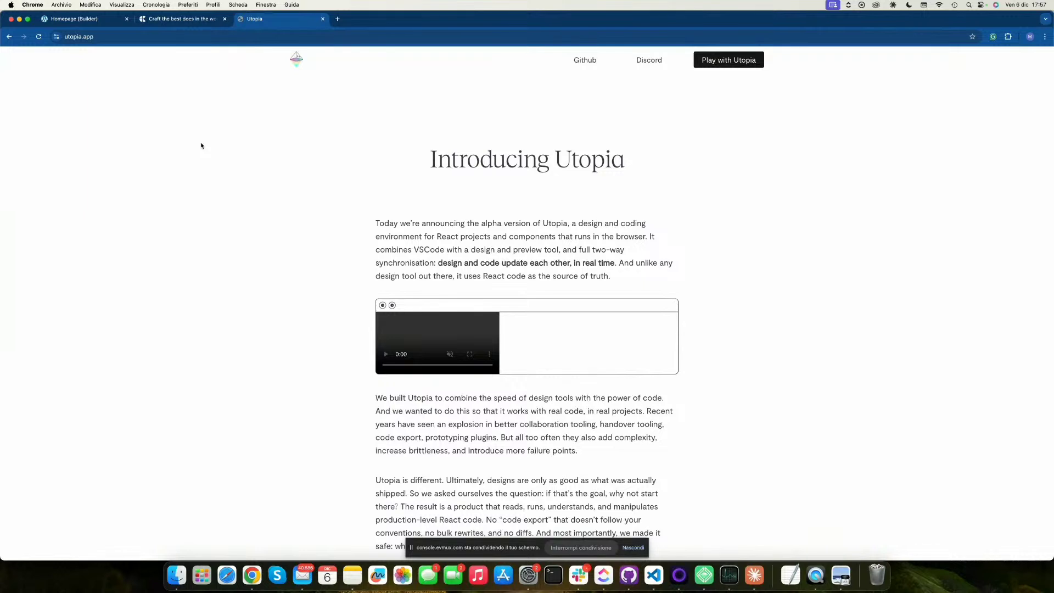
left_click(8, 36)
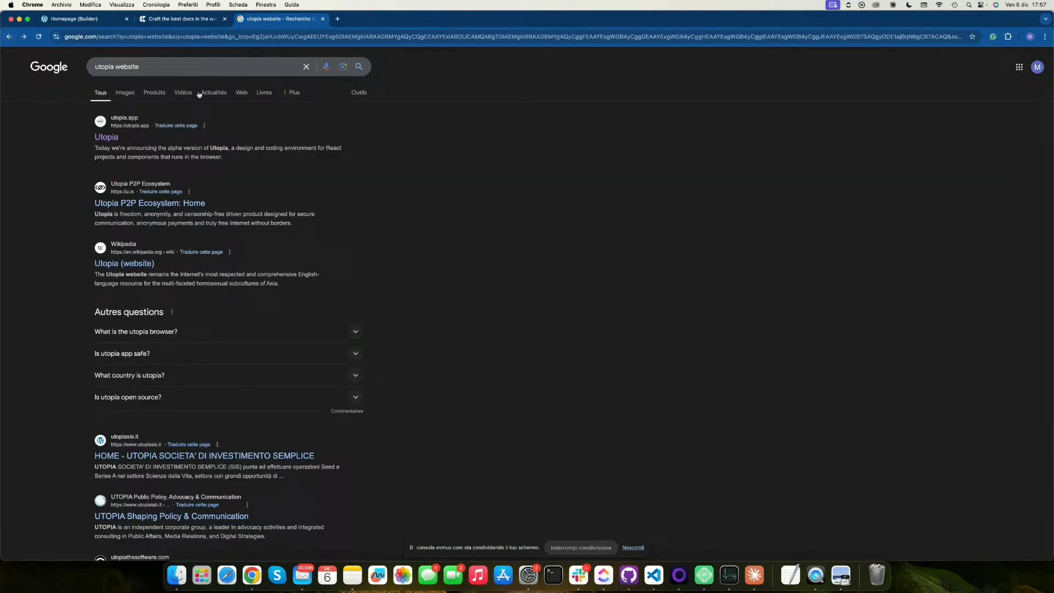
Search the web for "utopia fluid scale" and open the Utopia fluid responsive design site, utopia.fyi.
left_click(175, 65)
double_click(173, 64)
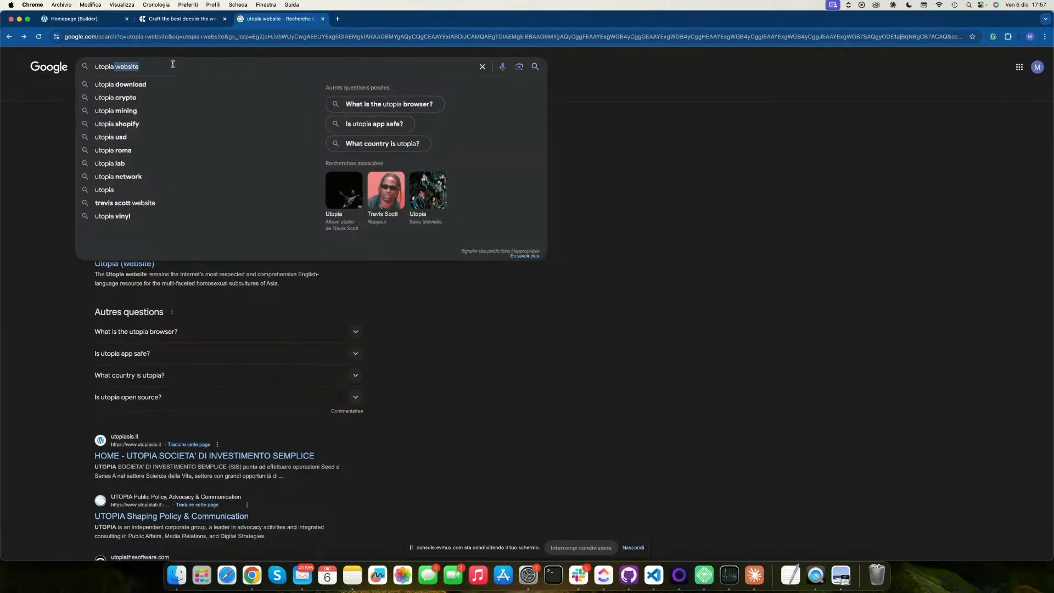
key("BackSpace")
type("fluid s")
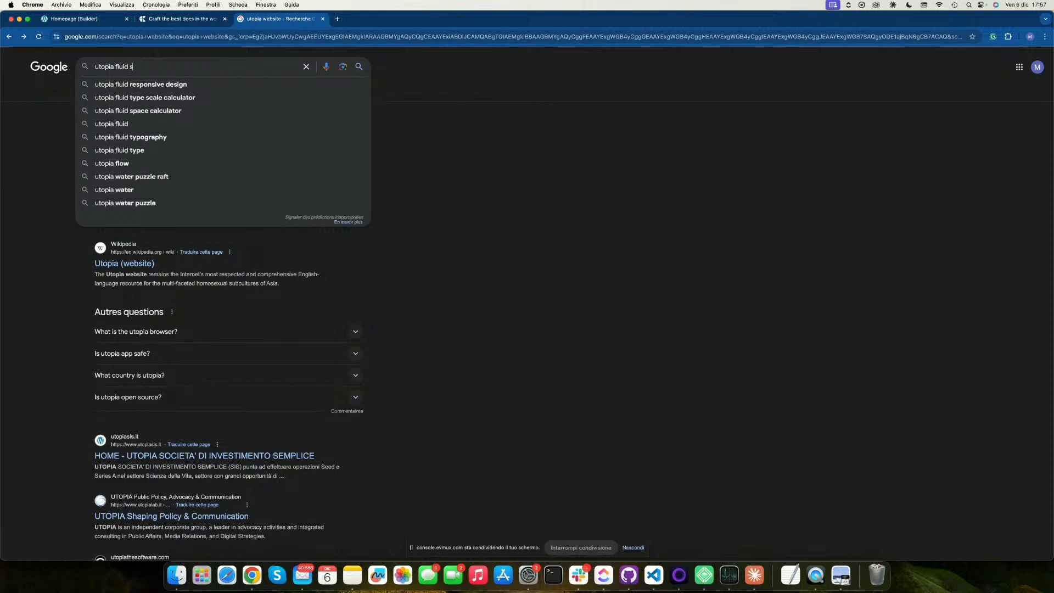
type("cale")
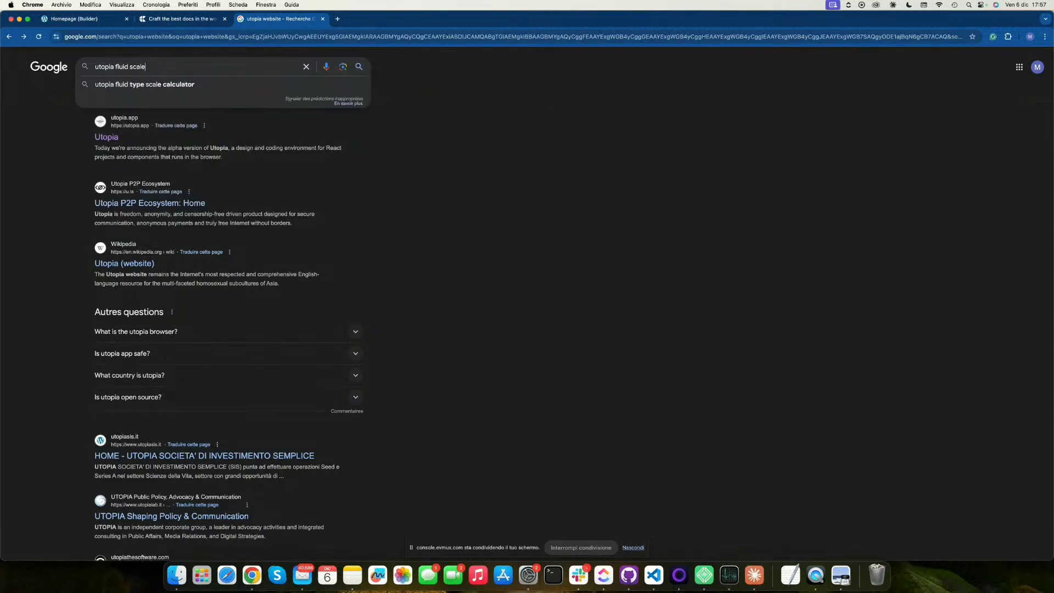
key("Return")
left_click(165, 137)
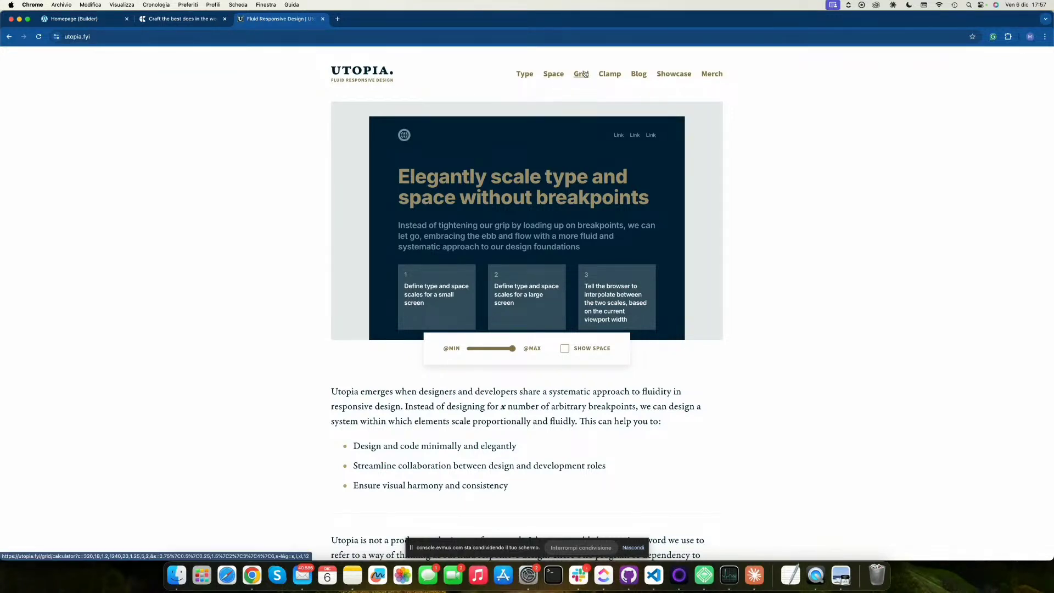
Copy the individual space variables, --space-3xs through --space-3xl, from the CSS code of Utopia's fluid space calculator.
left_click(554, 74)
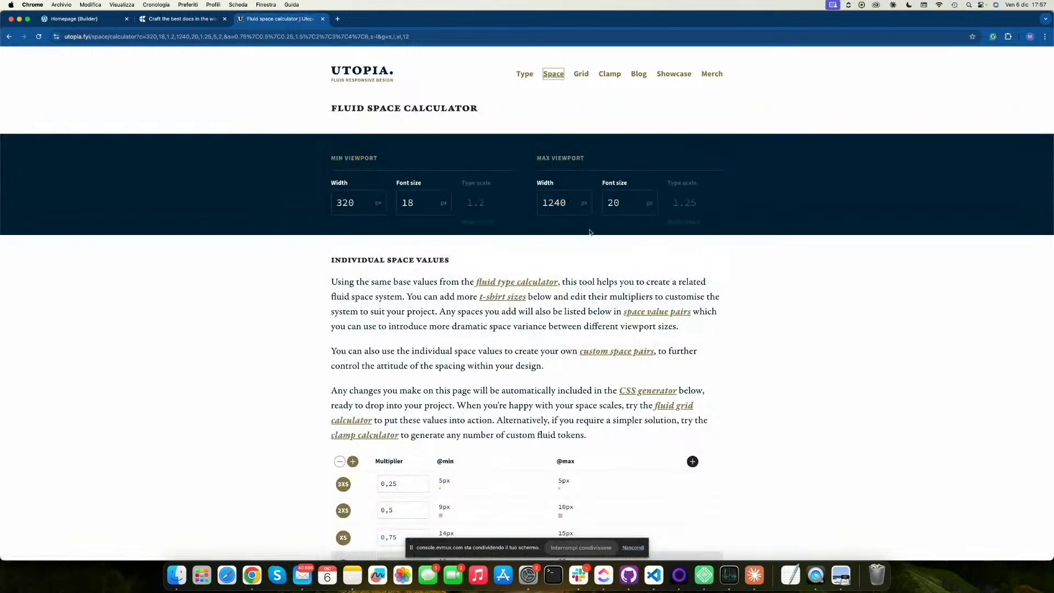
scroll(593, 235, "down", 5)
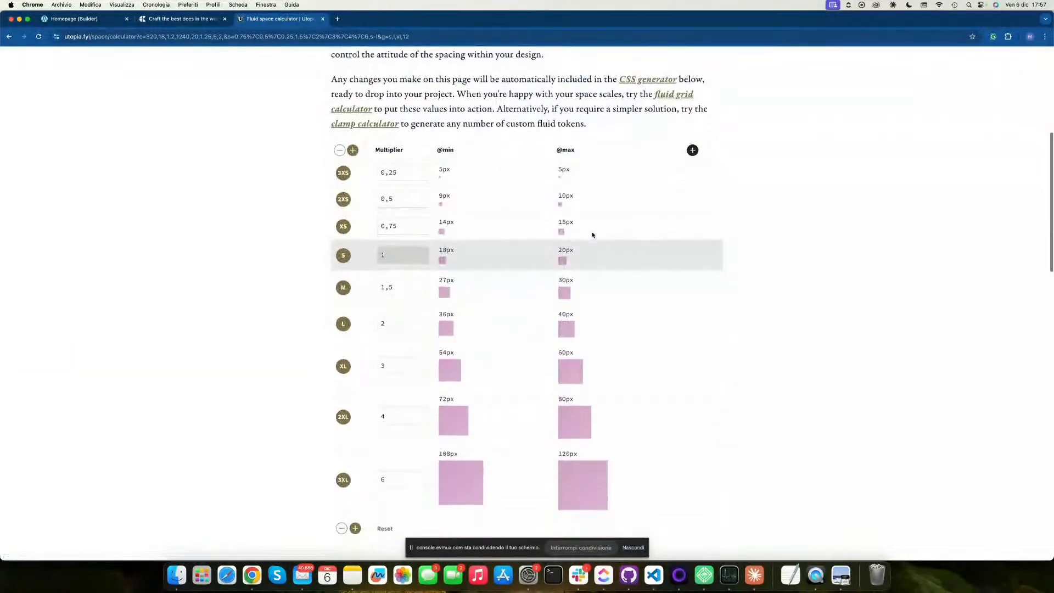
scroll(592, 235, "down", 8)
scroll(591, 236, "down", 12)
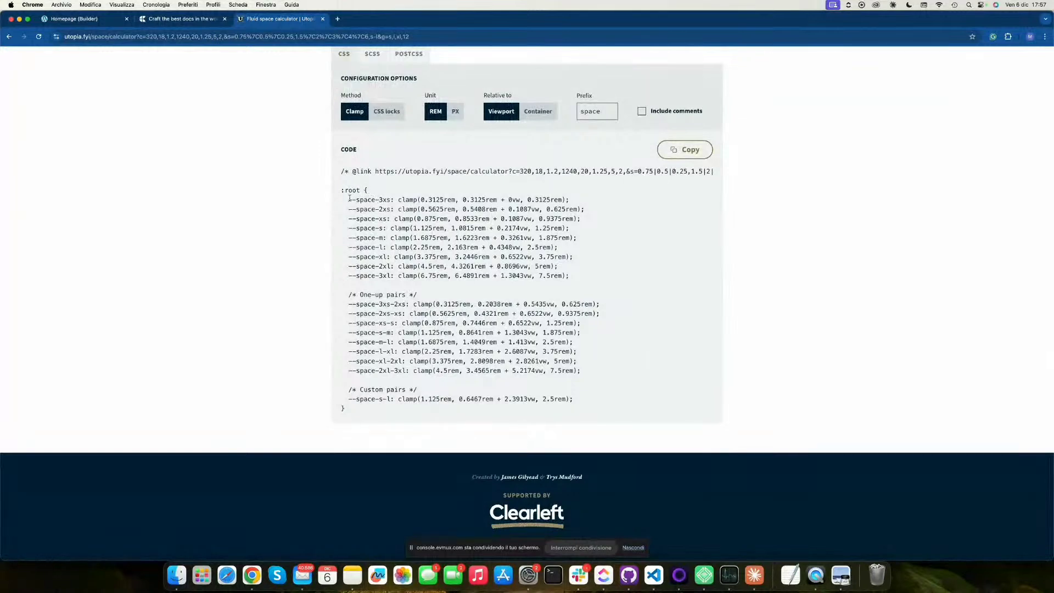
left_click_drag(348, 199, 558, 276)
key("super+c")
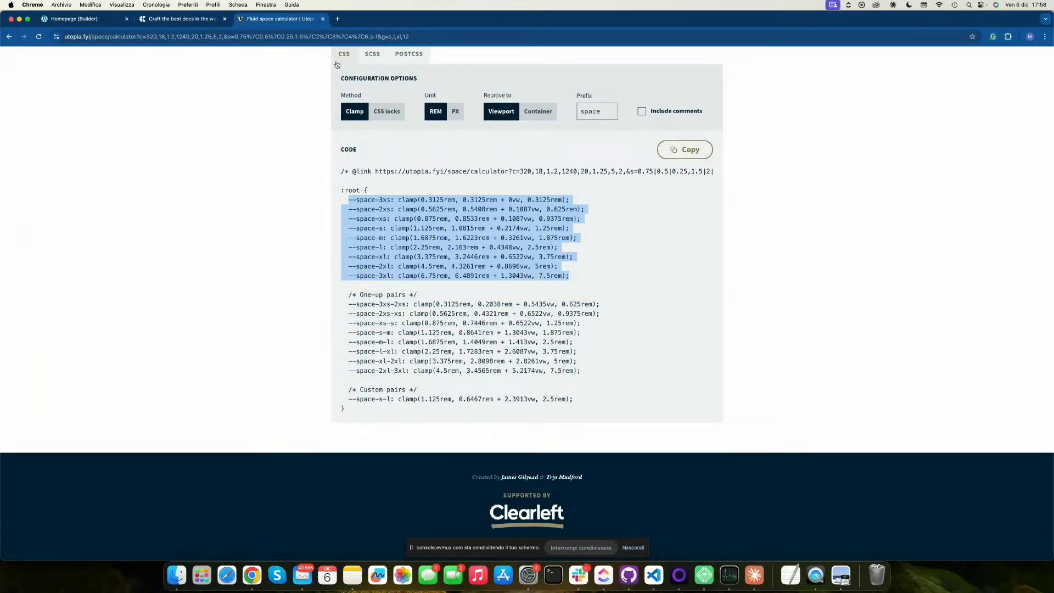
Return to the Homepage builder and create a category named space in the CSS Variable Manager.
left_click(96, 21)
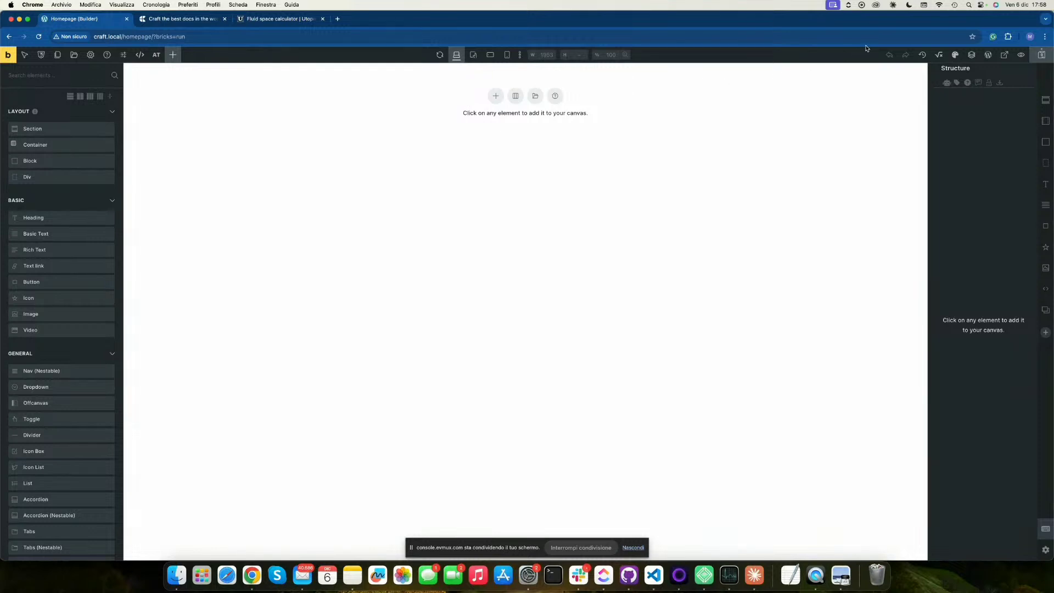
left_click(941, 57)
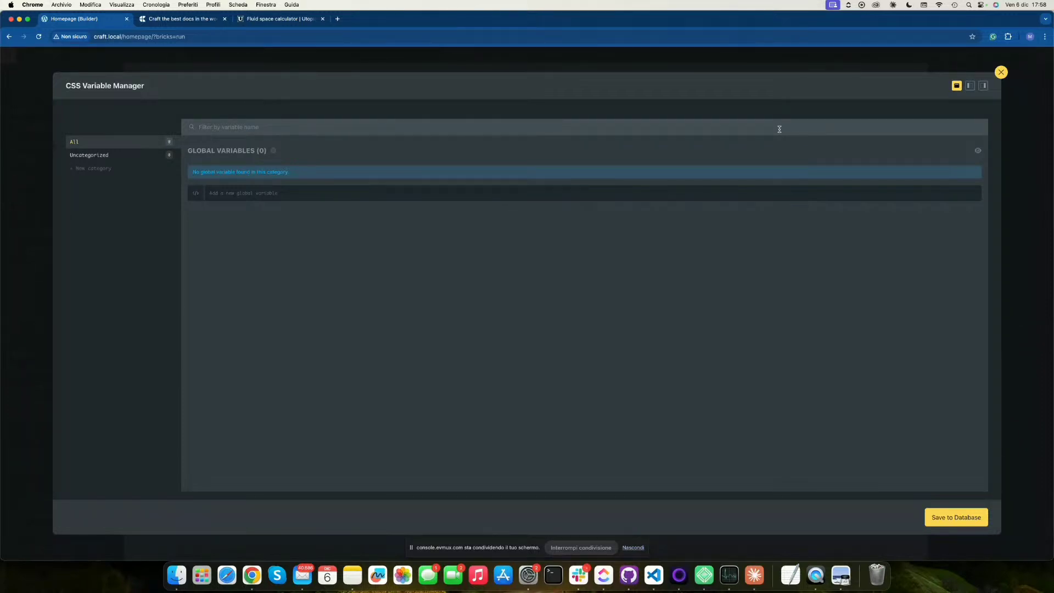
left_click(93, 168)
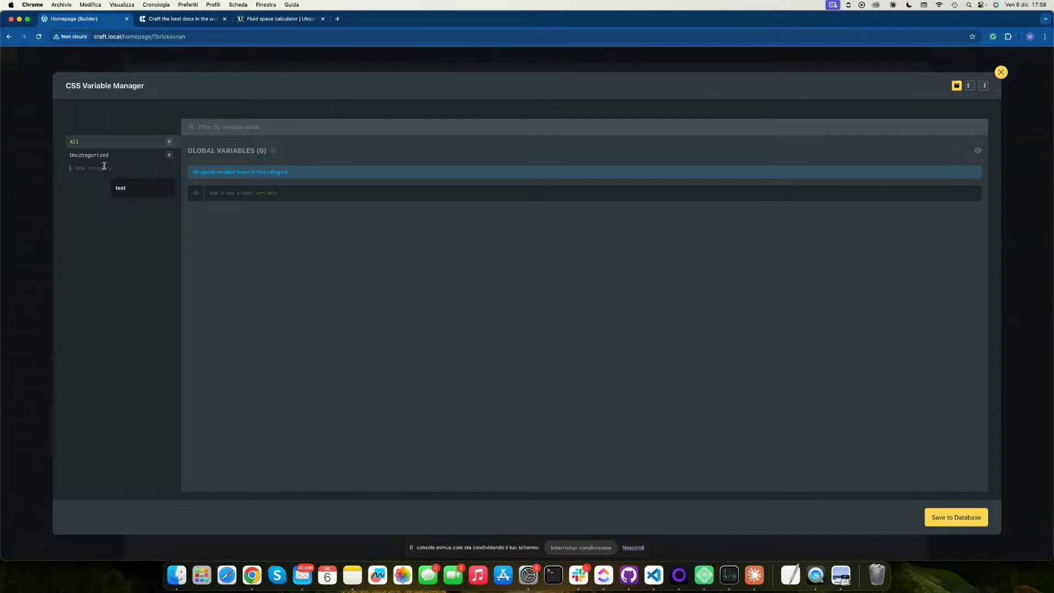
type("space")
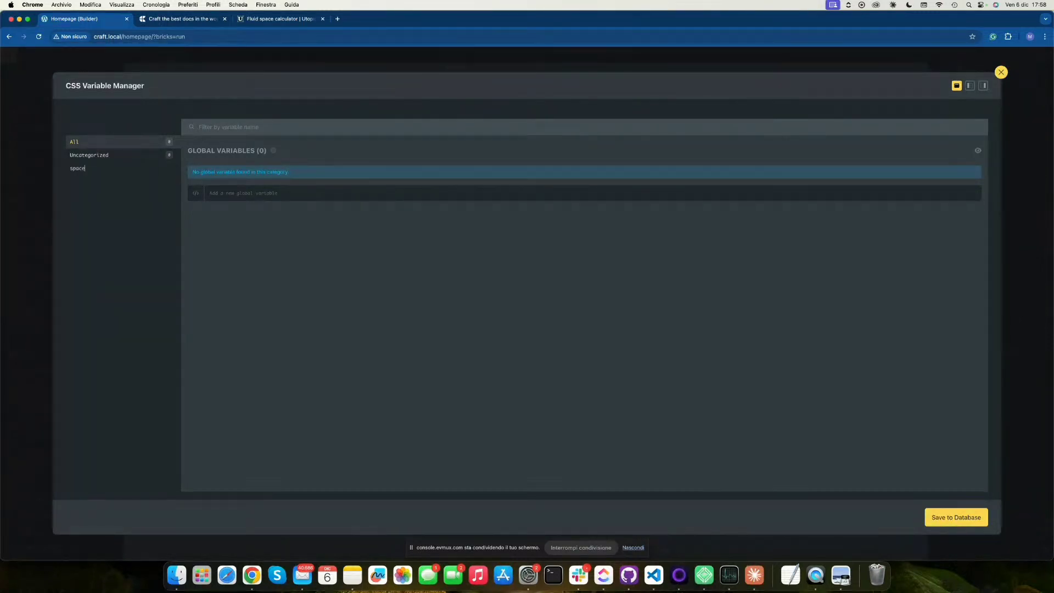
key("Return")
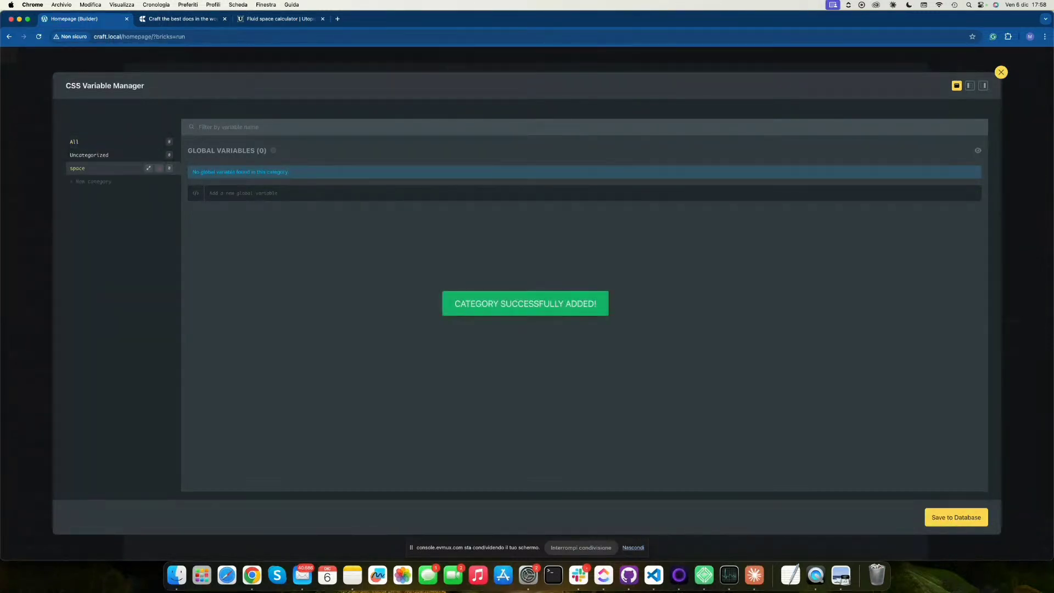
Import the copied --space-3xs through --space-3xl clamp declarations as global variables in the space category.
left_click(196, 194)
left_click(306, 240)
key("super+v")
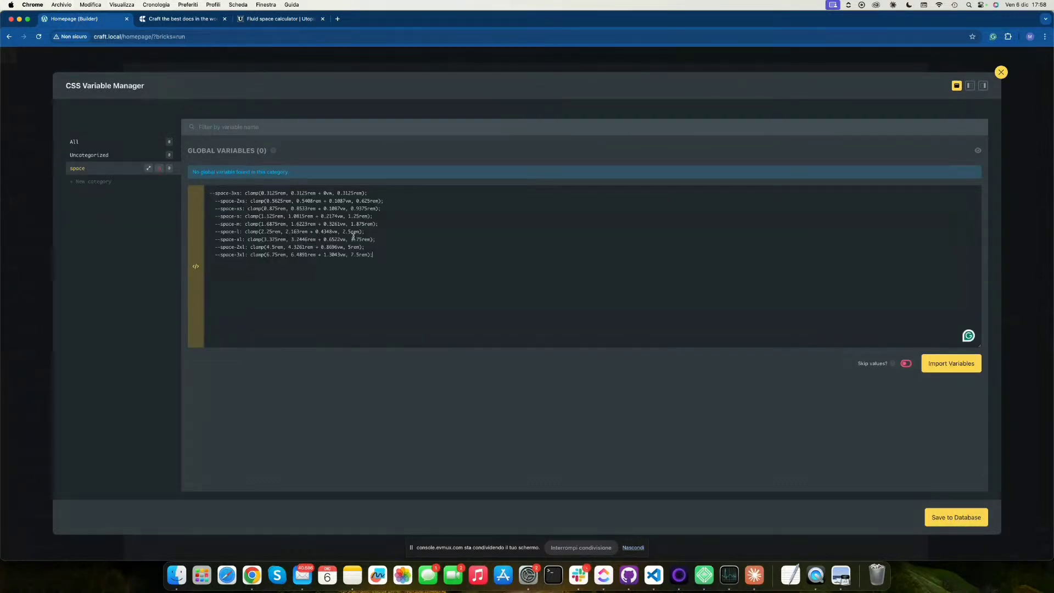
left_click(940, 368)
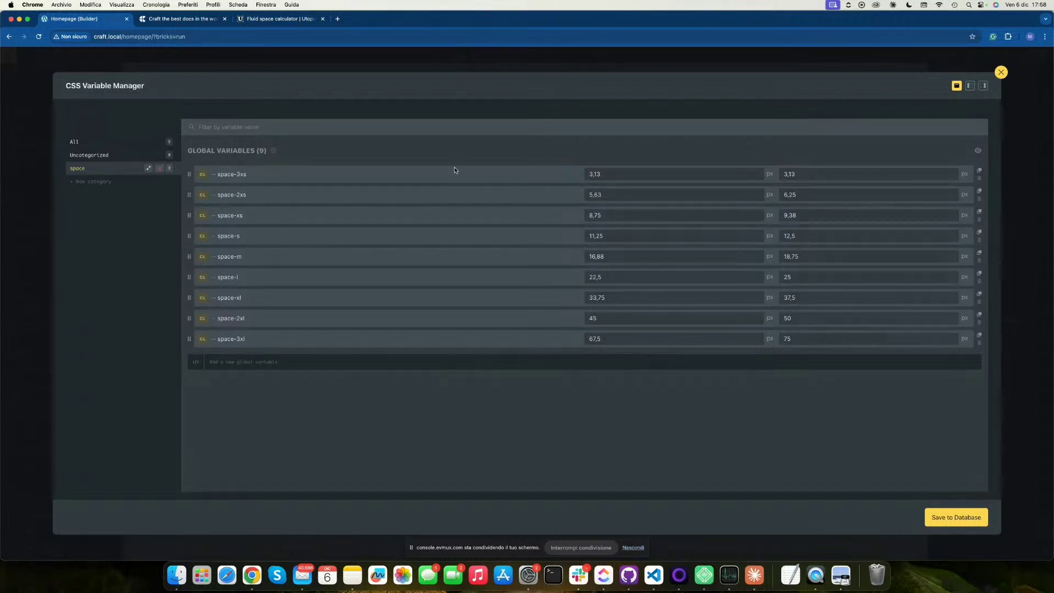
Copy the --step--2 through --step-5 variables from the CSS code of Utopia's fluid type scale calculator.
left_click(288, 18)
scroll(595, 148, "up", 20)
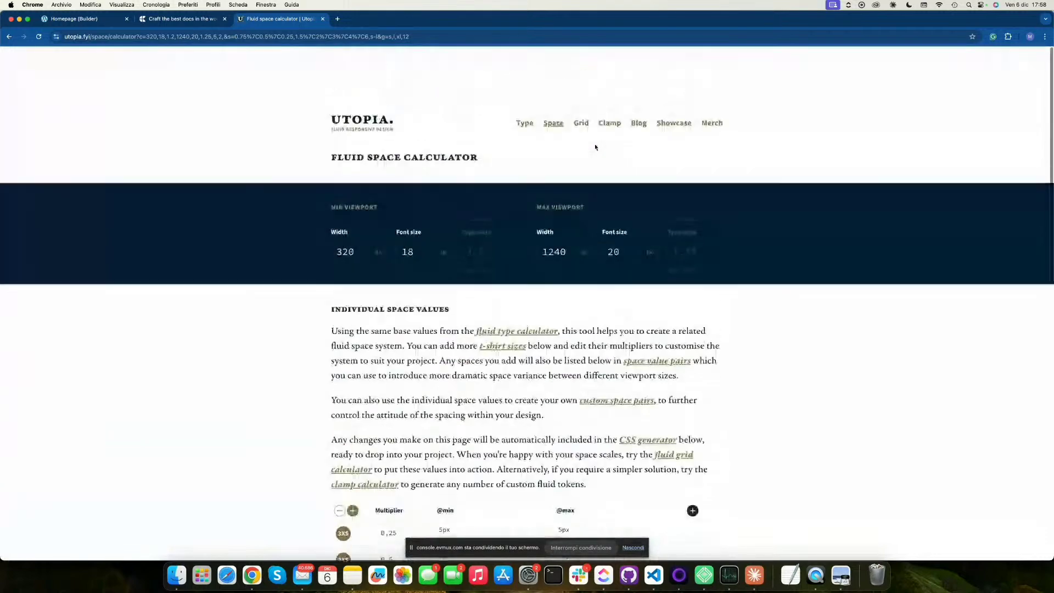
left_click(524, 75)
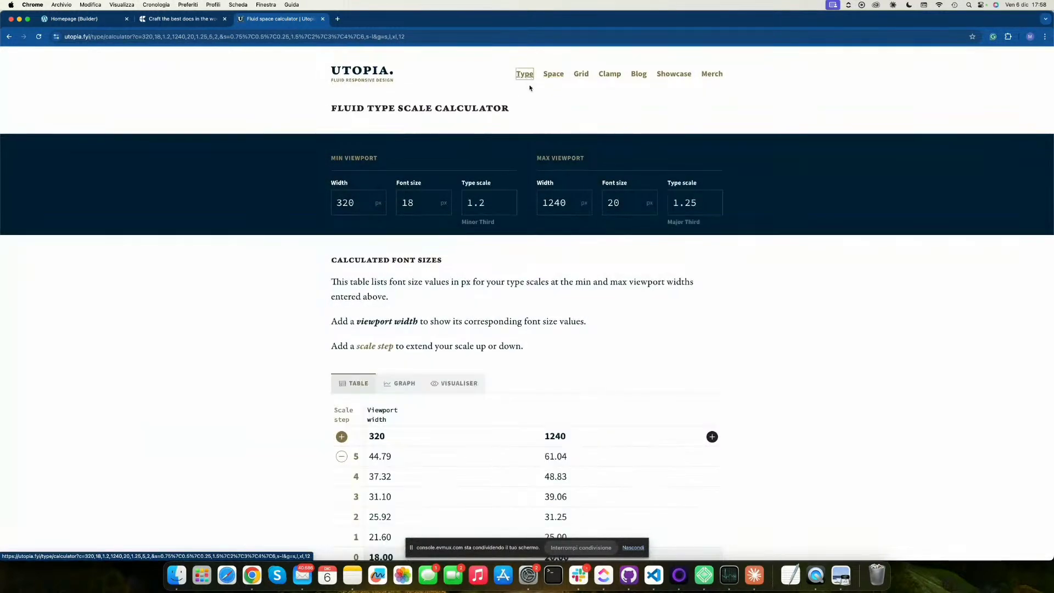
scroll(610, 315, "down", 9)
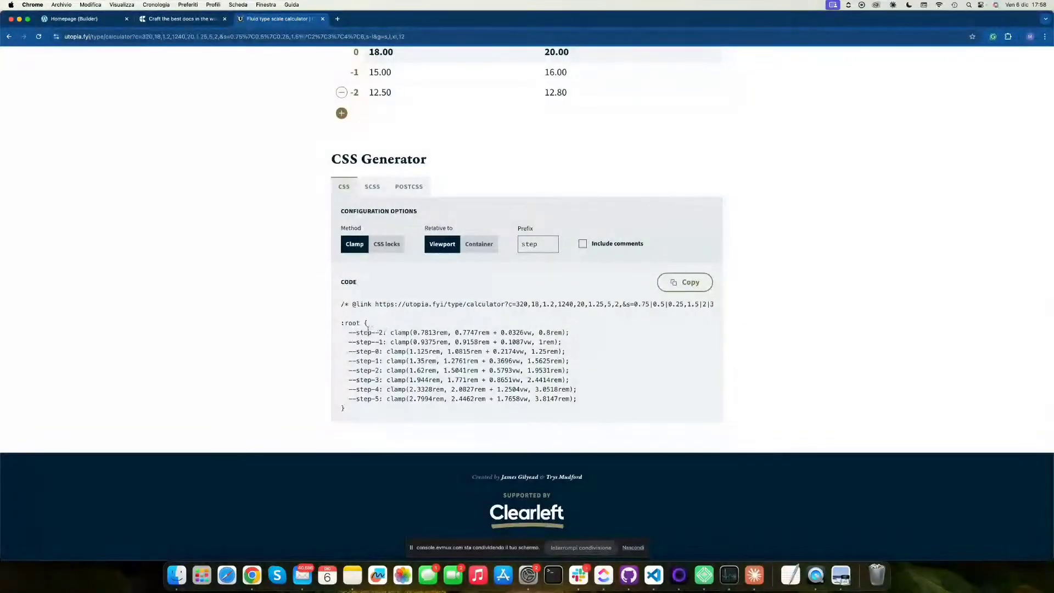
left_click_drag(346, 332, 581, 401)
key("ctrl+c")
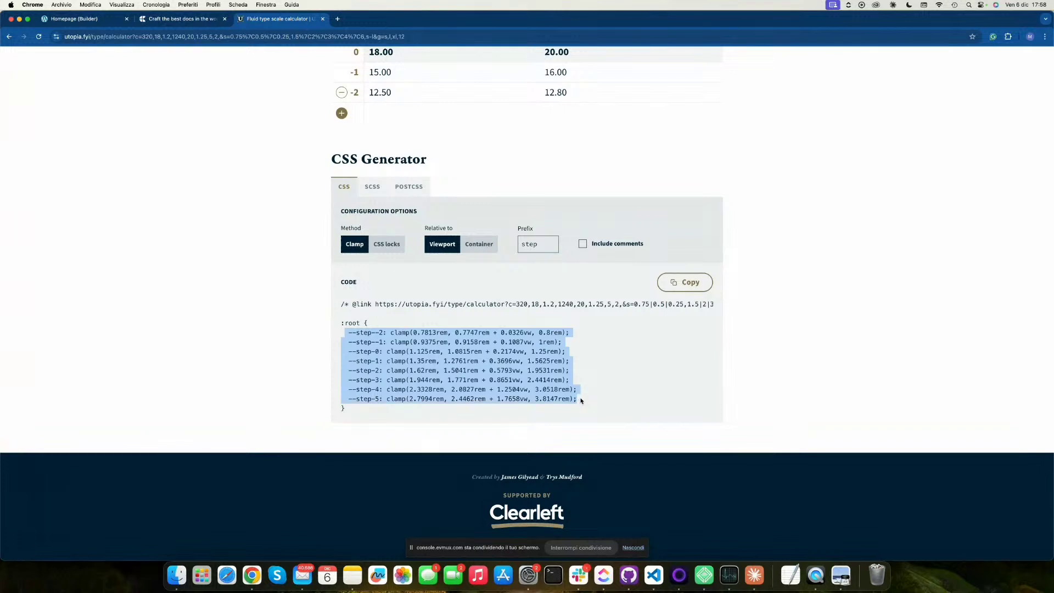
Return to the Homepage builder and add a typography category in the CSS Variable Manager.
left_click(94, 20)
left_click(111, 183)
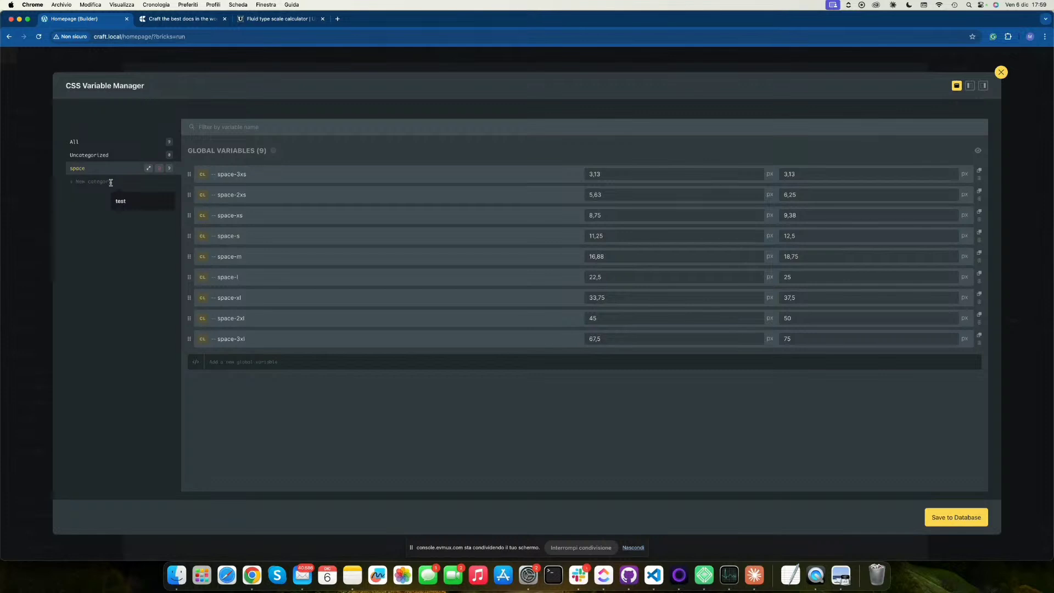
type("typ")
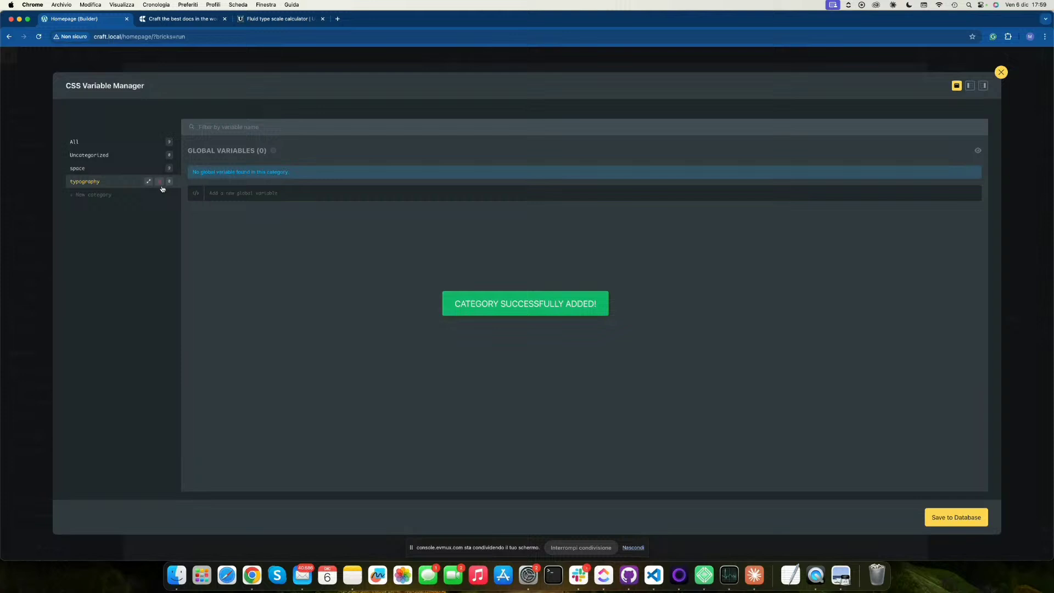
Import the copied --step--2 through --step-5 declarations as global variables in the typography category, save them to the database, and close the CSS Variable Manager.
left_click(195, 193)
key("ctrl+v")
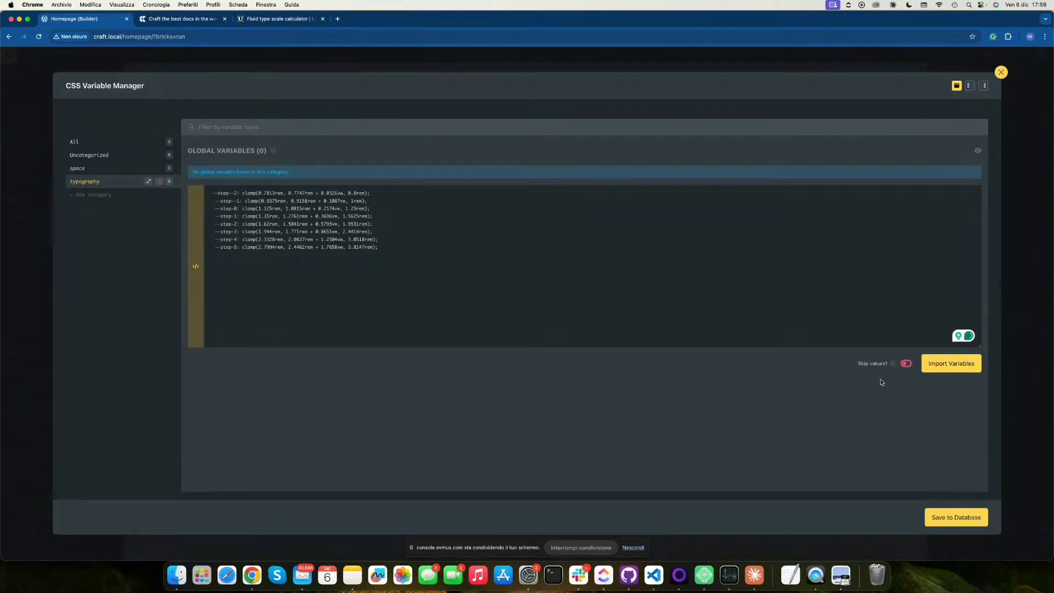
left_click(929, 365)
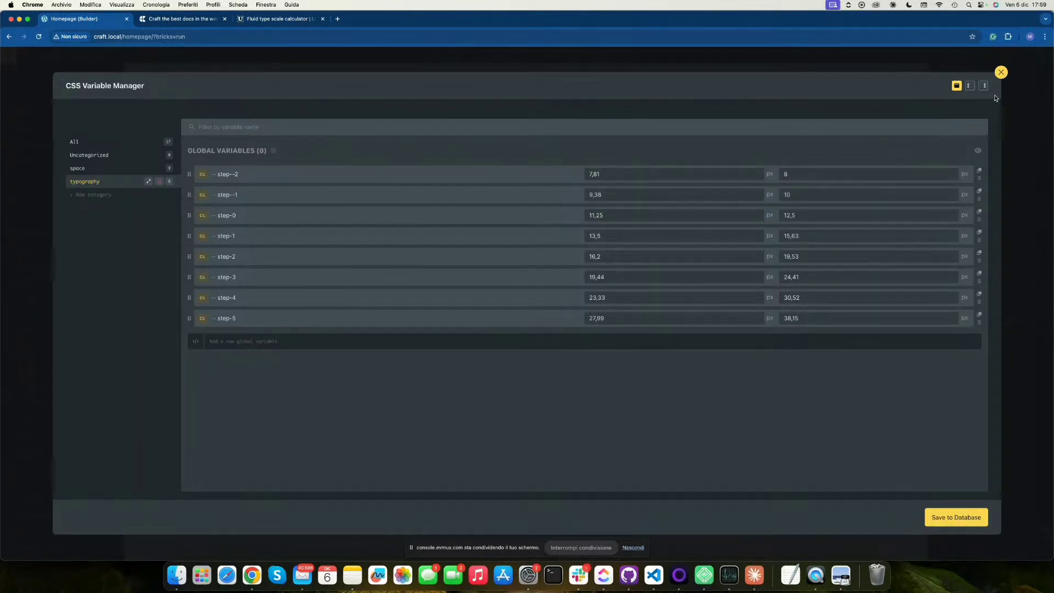
left_click(956, 518)
left_click(1001, 74)
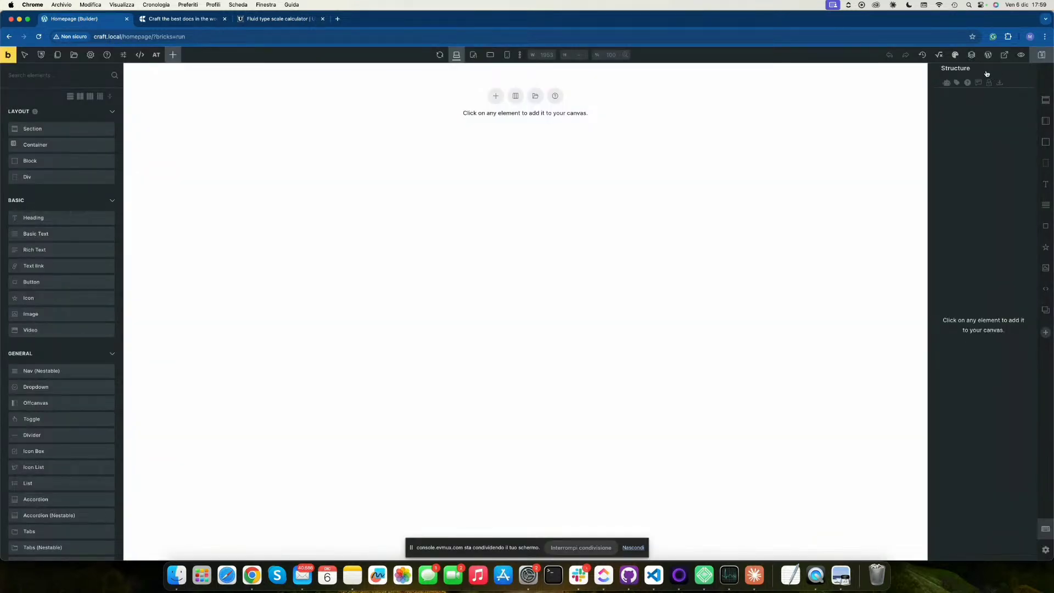
Switch to the Craft website and examine the layout of its homepage sections from the hero to the closing call to action.
left_click(185, 20)
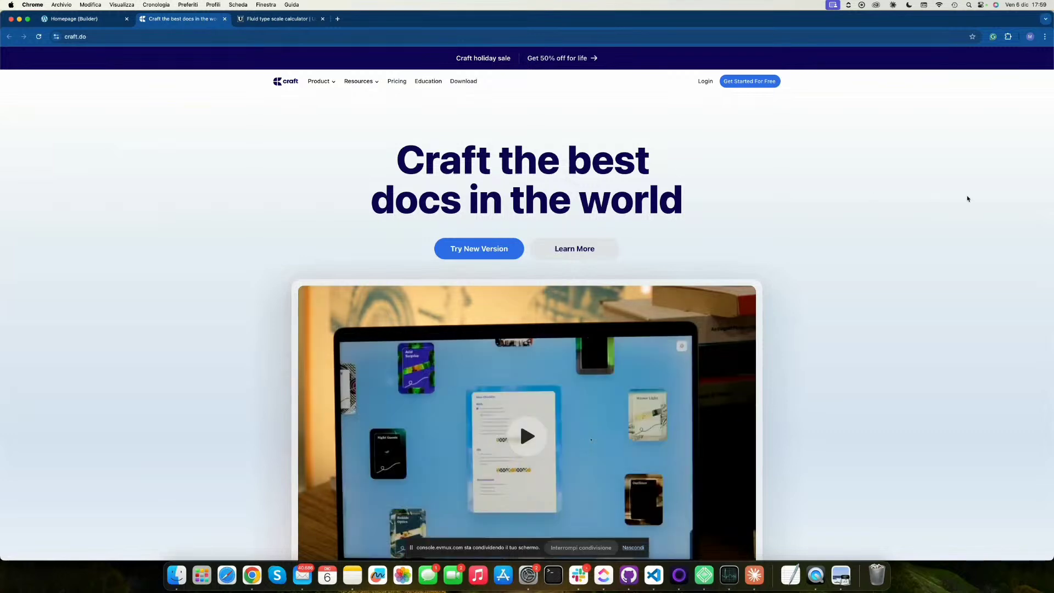
scroll(878, 192, "down", 6)
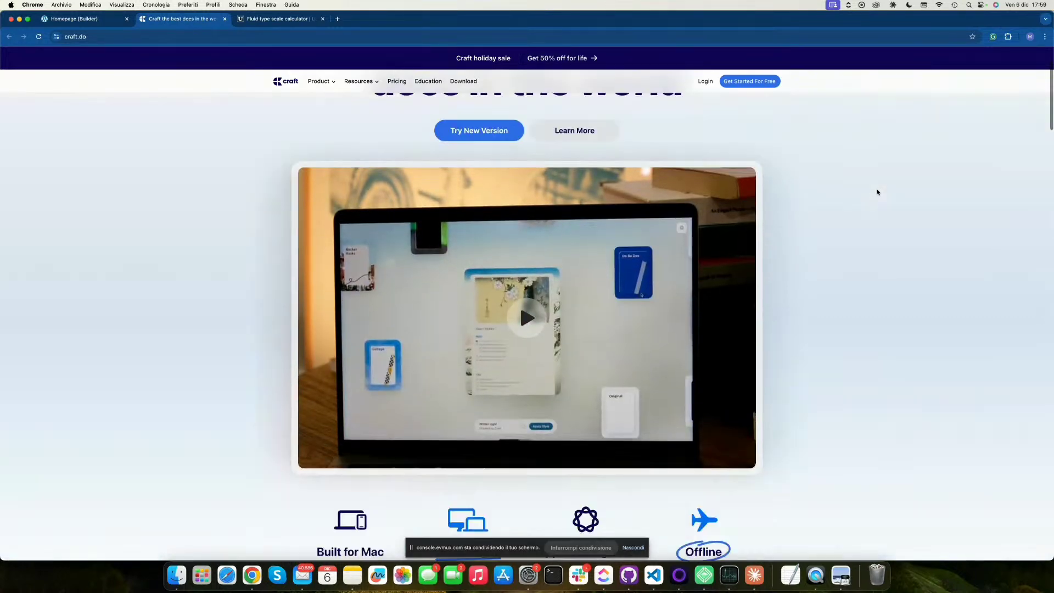
scroll(878, 192, "down", 10)
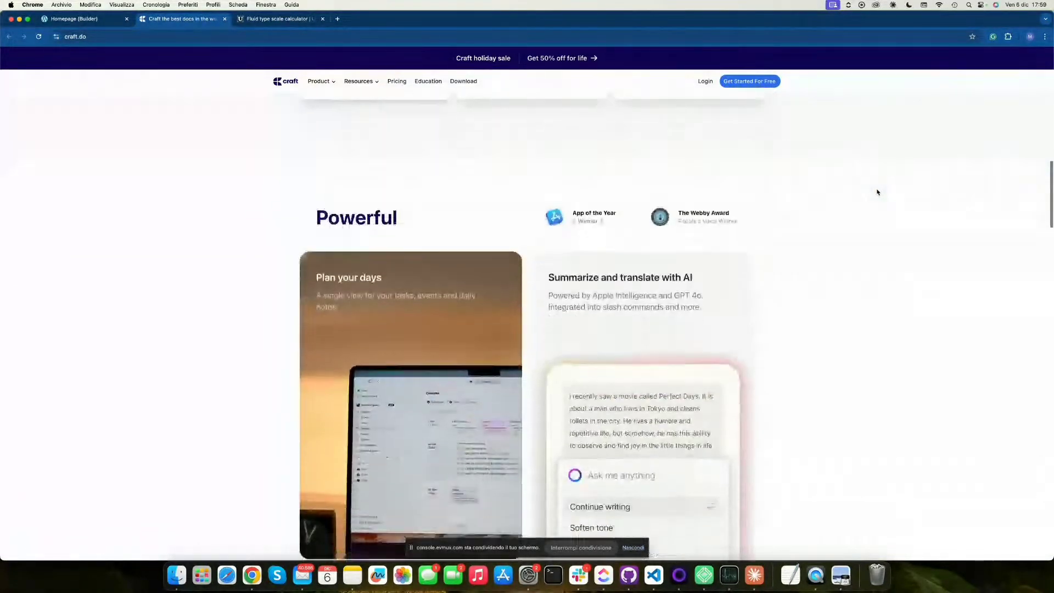
scroll(877, 192, "down", 9)
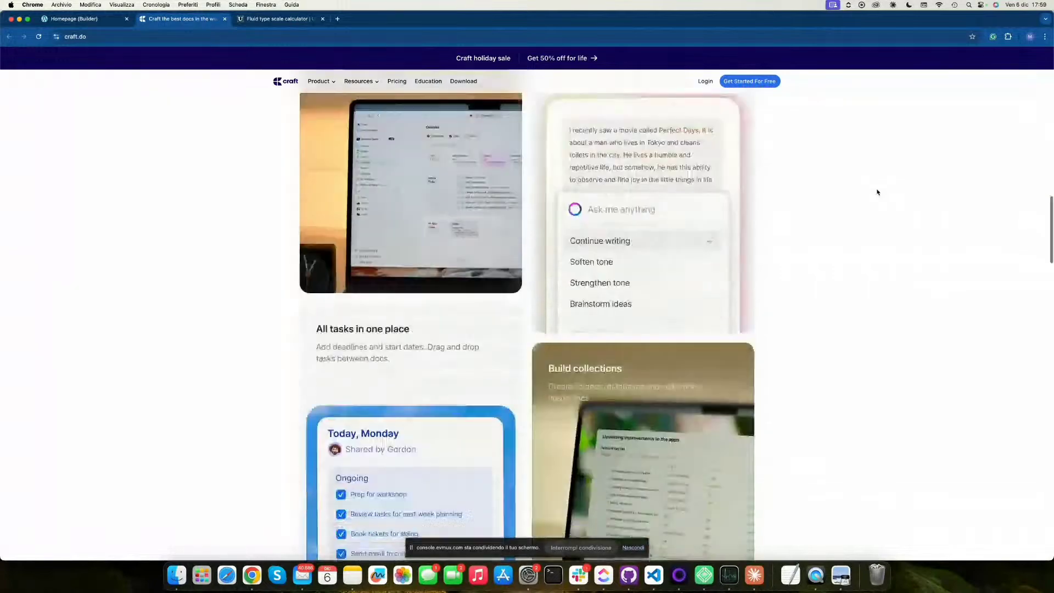
scroll(877, 192, "down", 8)
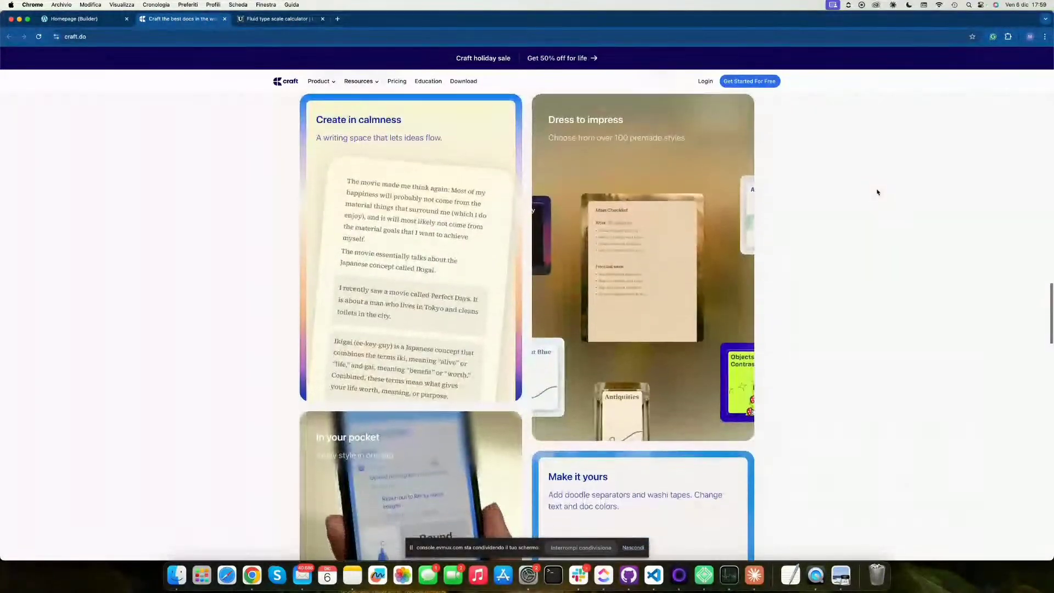
scroll(878, 192, "down", 10)
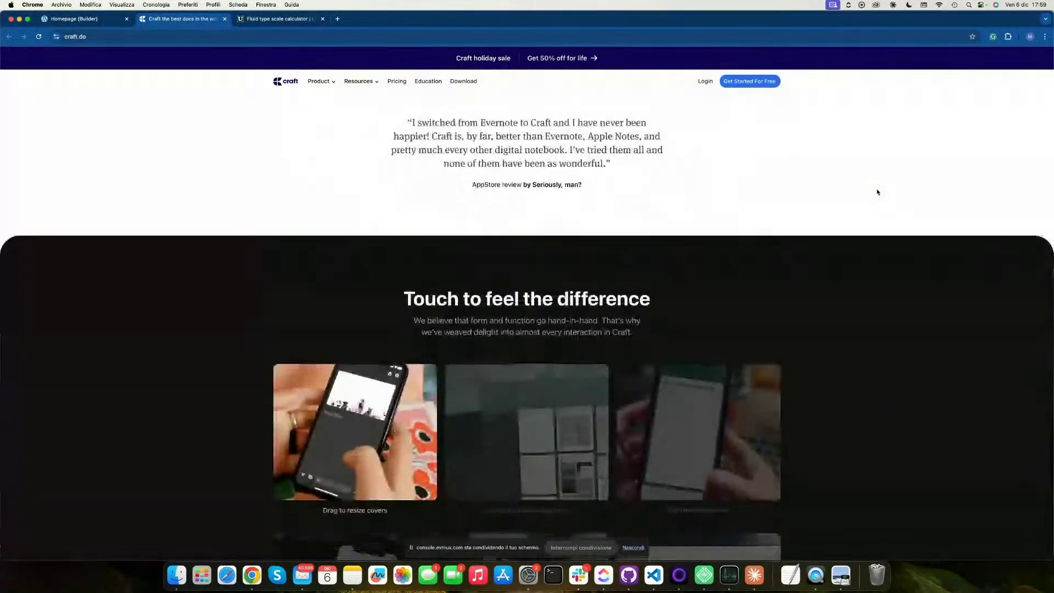
scroll(878, 193, "down", 3)
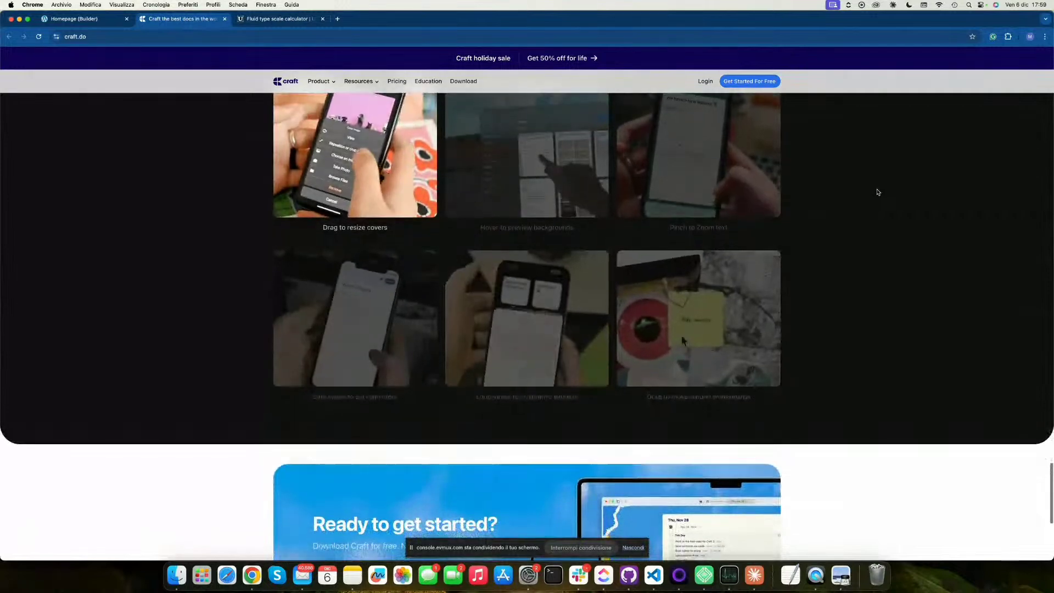
scroll(878, 192, "up", 6)
scroll(878, 192, "up", 15)
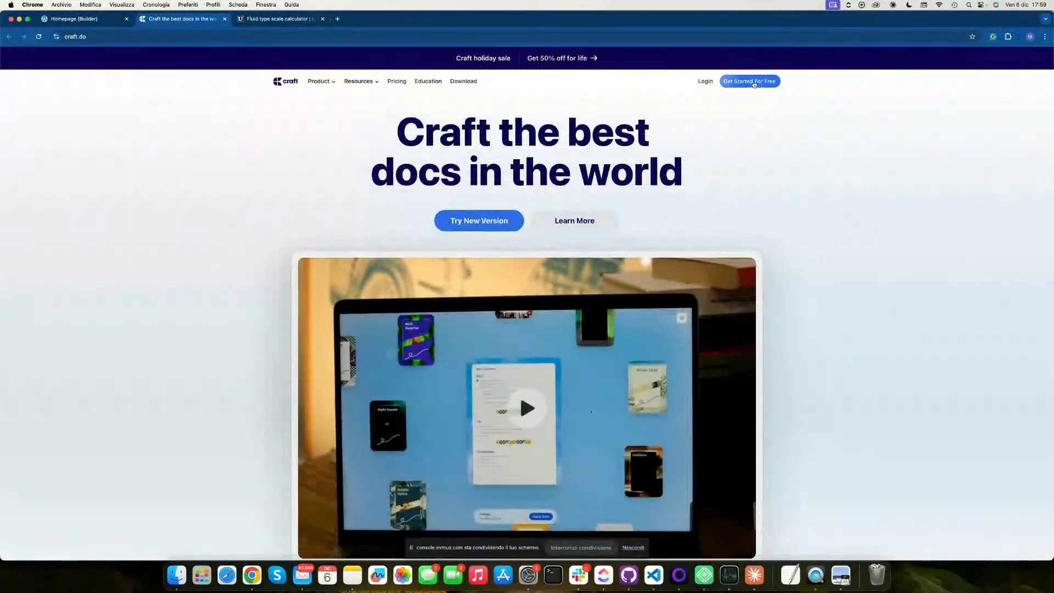
Inspect the header's Get Started For Free link and select the rgb value of its background color in the bg-blue-light rule.
right_click(754, 84)
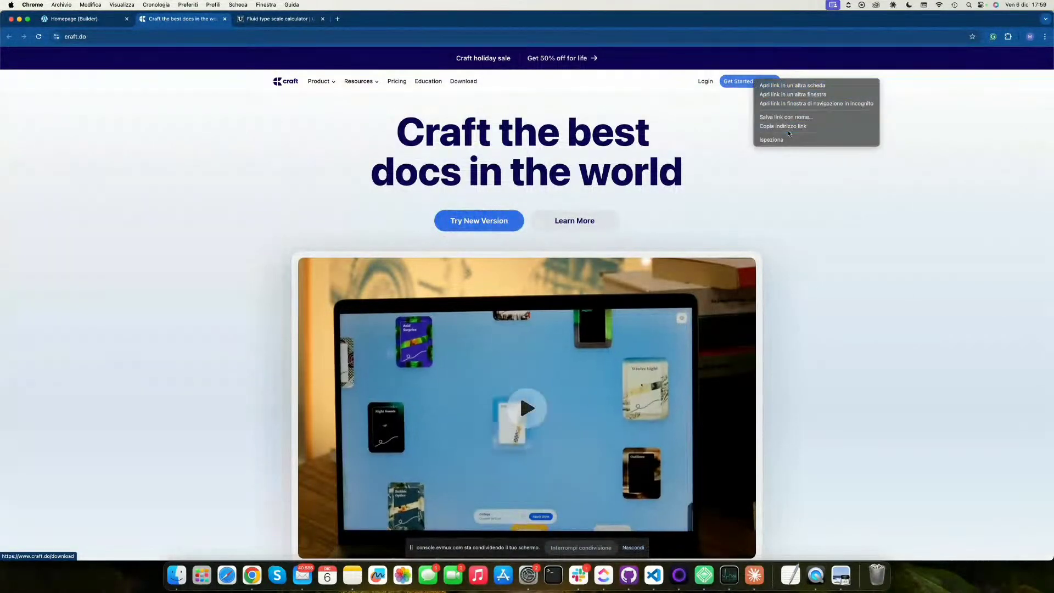
left_click(824, 141)
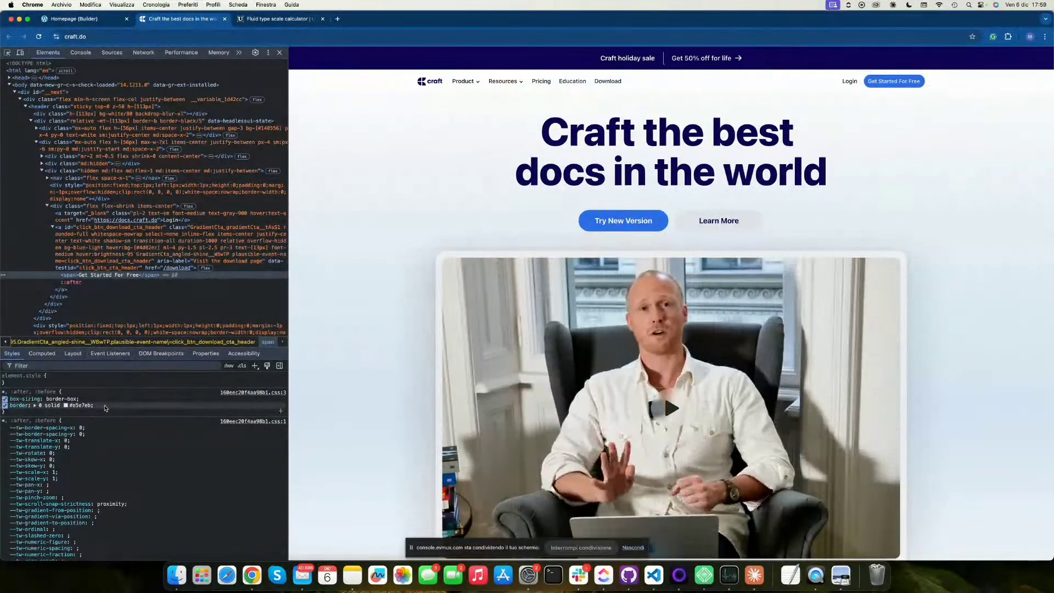
scroll(105, 408, "down", 8)
scroll(105, 408, "up", 2)
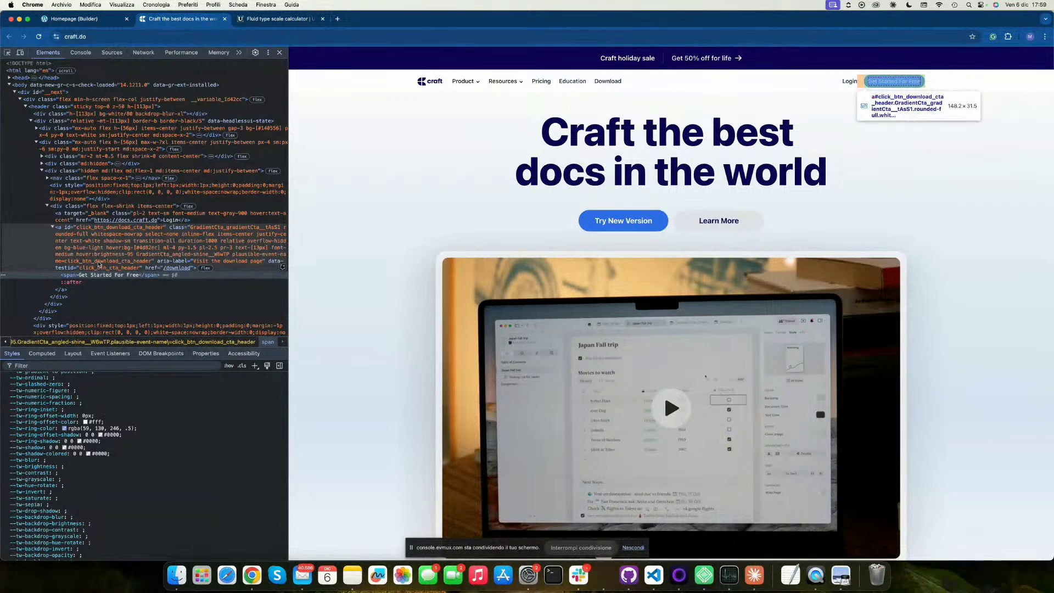
left_click(99, 265)
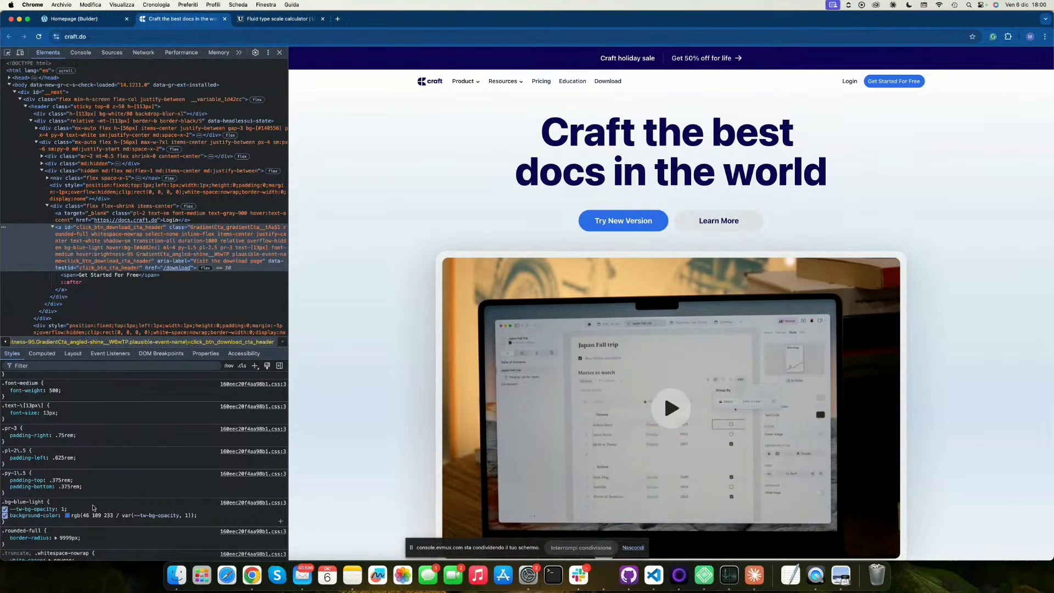
left_click(104, 515)
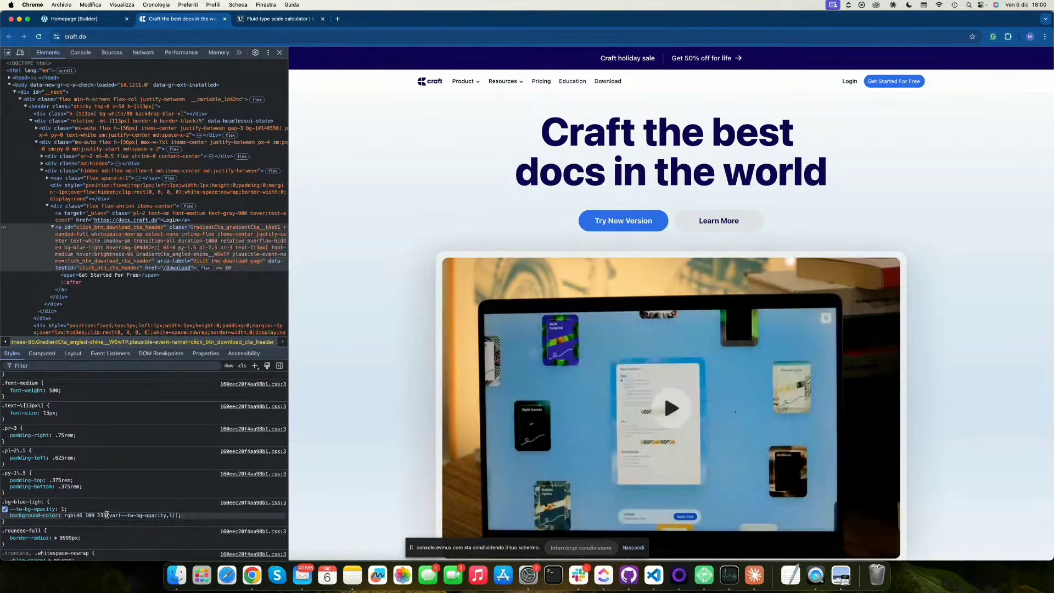
double_click(79, 515)
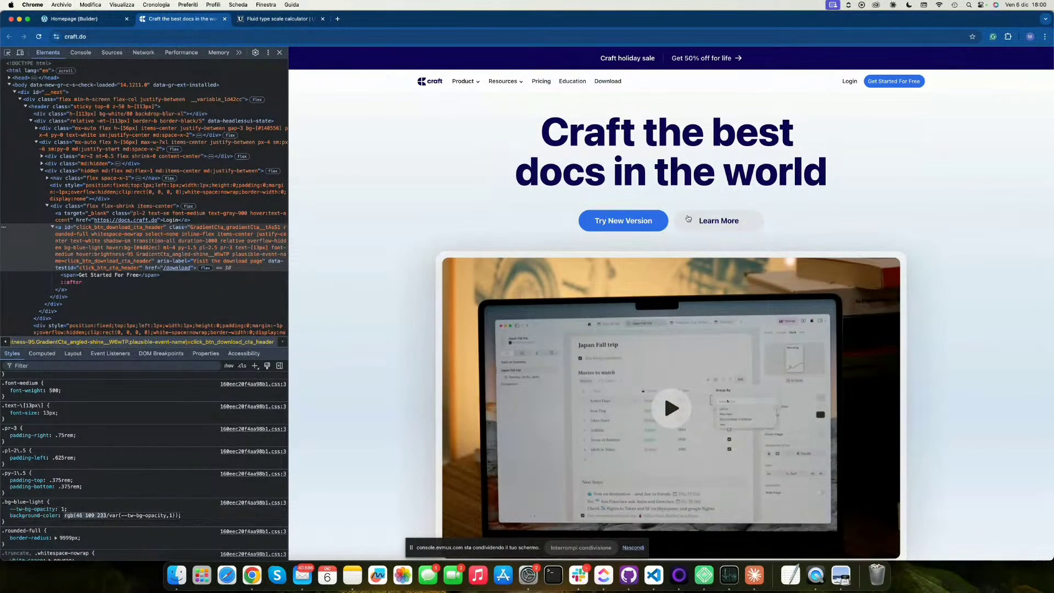
Return to the Homepage builder and create a color palette named Main Palette in the Color Manager.
left_click(79, 17)
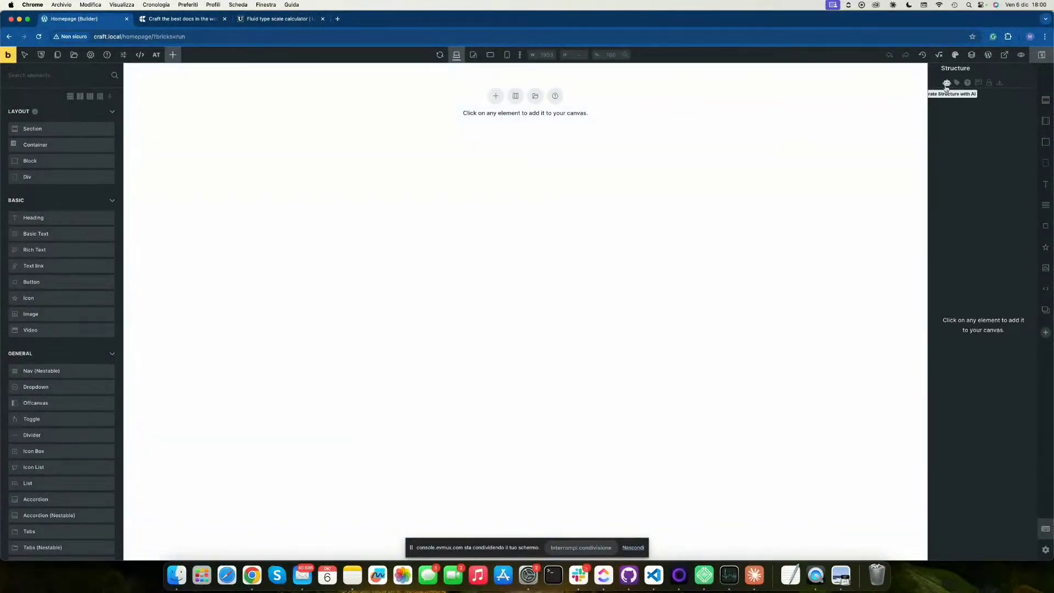
left_click(955, 55)
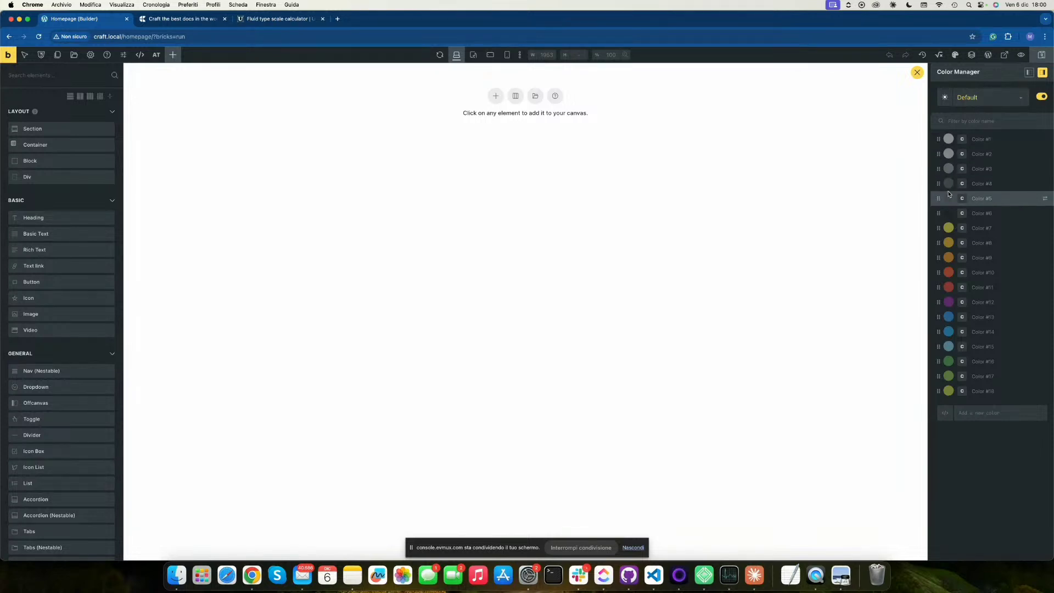
left_click(979, 102)
left_click(979, 102)
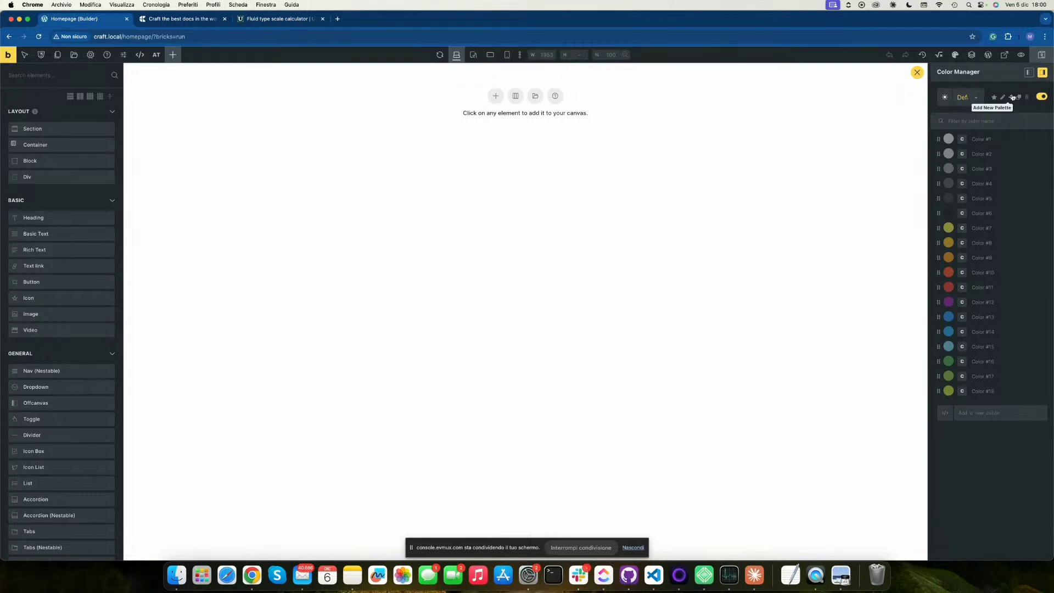
left_click(1009, 98)
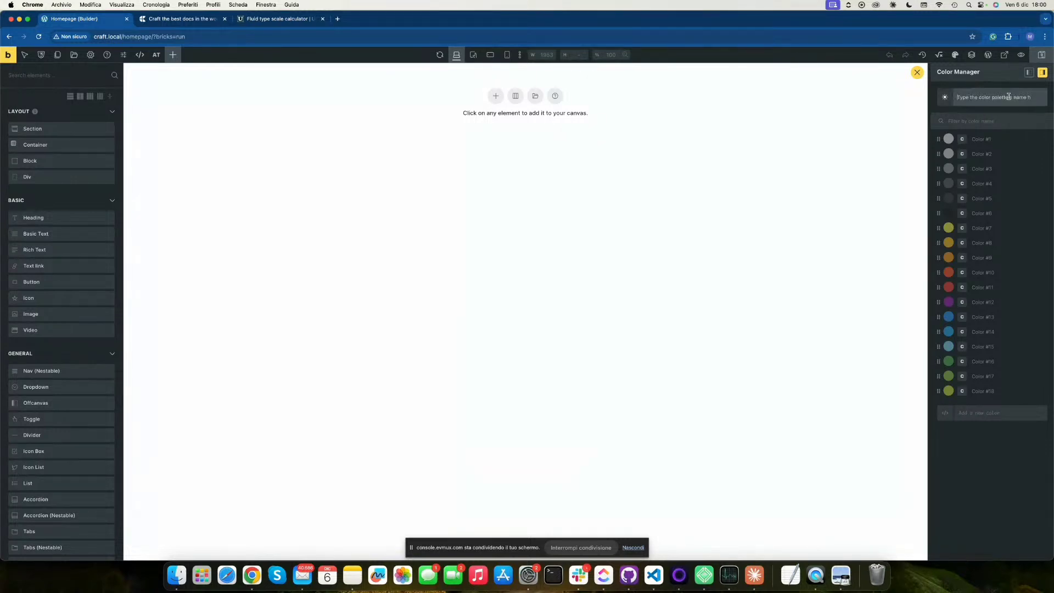
type("Main Palette")
left_click(1010, 98)
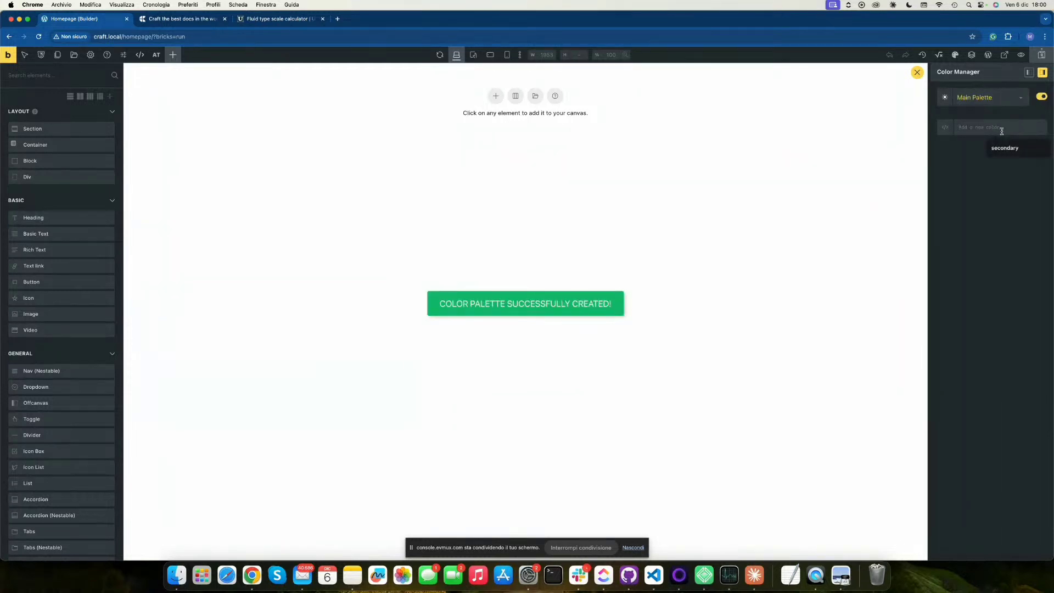
Add a color named primary to Main Palette and switch its color picker to RGBA values.
type("primary")
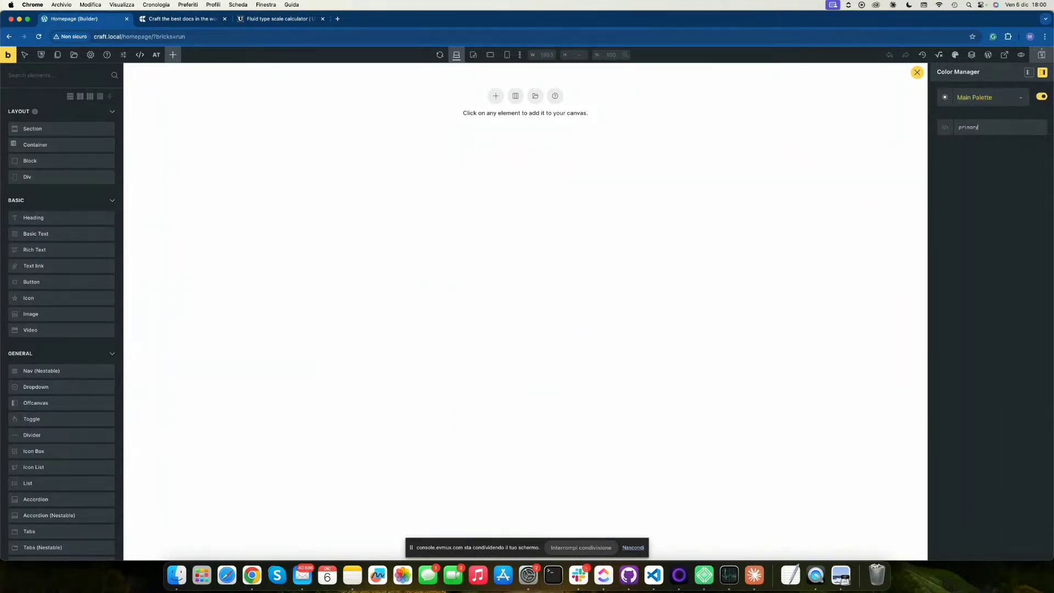
key("Return")
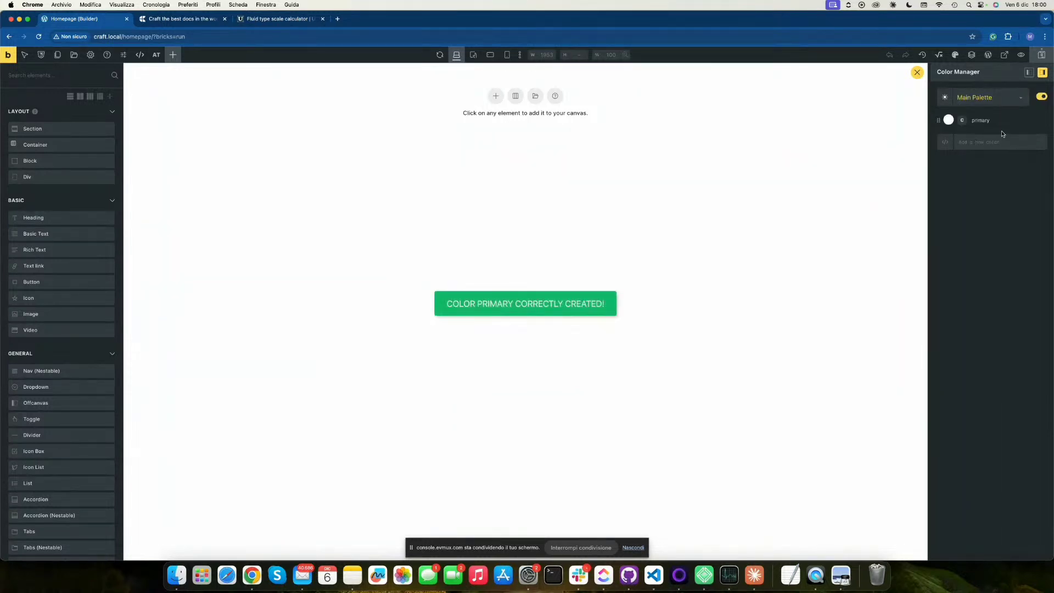
left_click(949, 120)
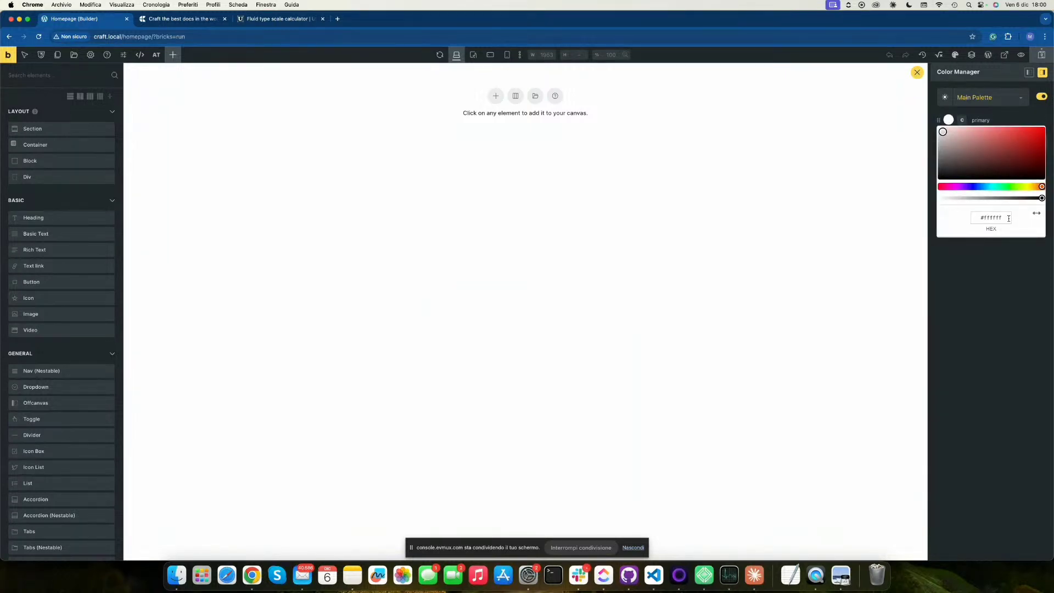
left_click(1037, 213)
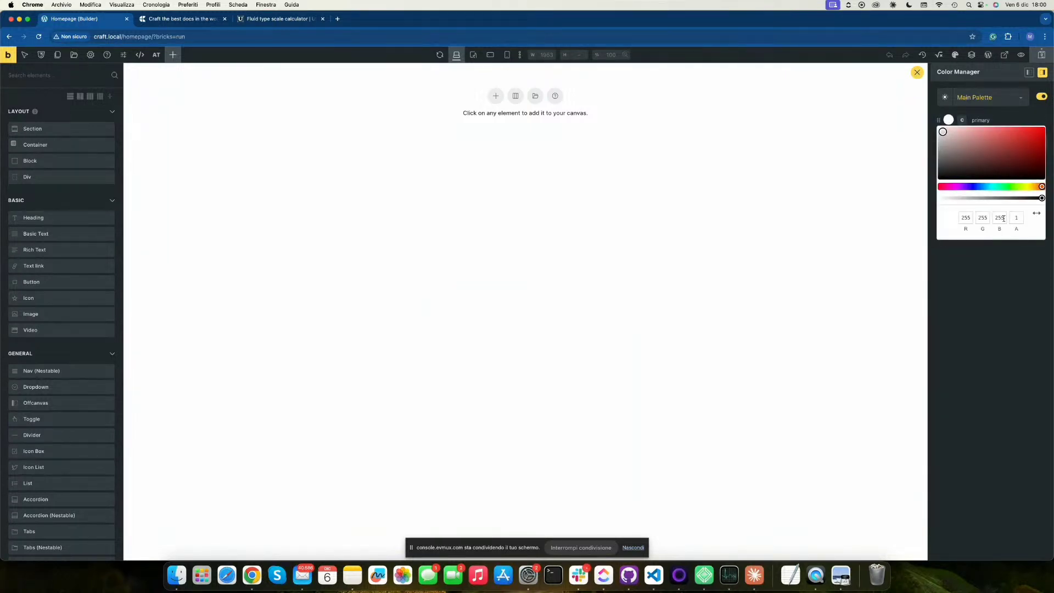
Recheck the button's background color on the Craft website, and set the primary color to red 46, green 109, blue 233.
left_click(189, 23)
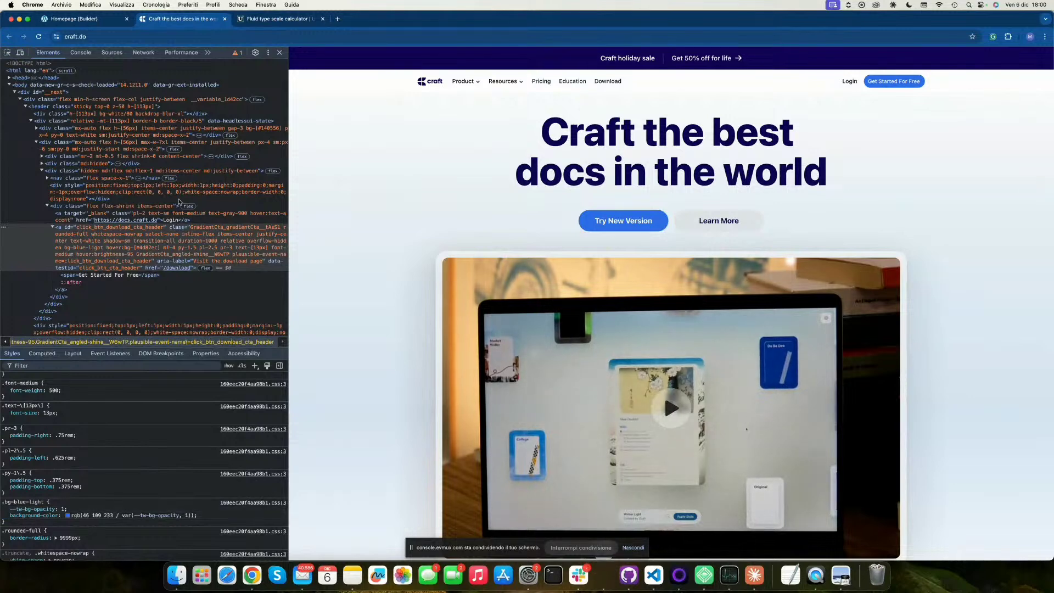
left_click(109, 24)
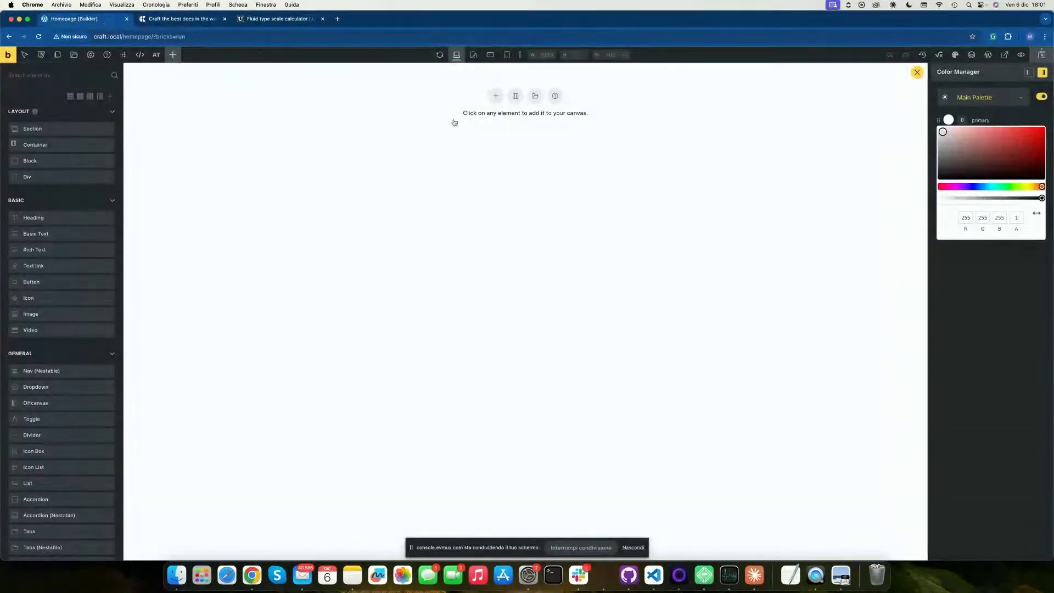
double_click(966, 217)
type("46")
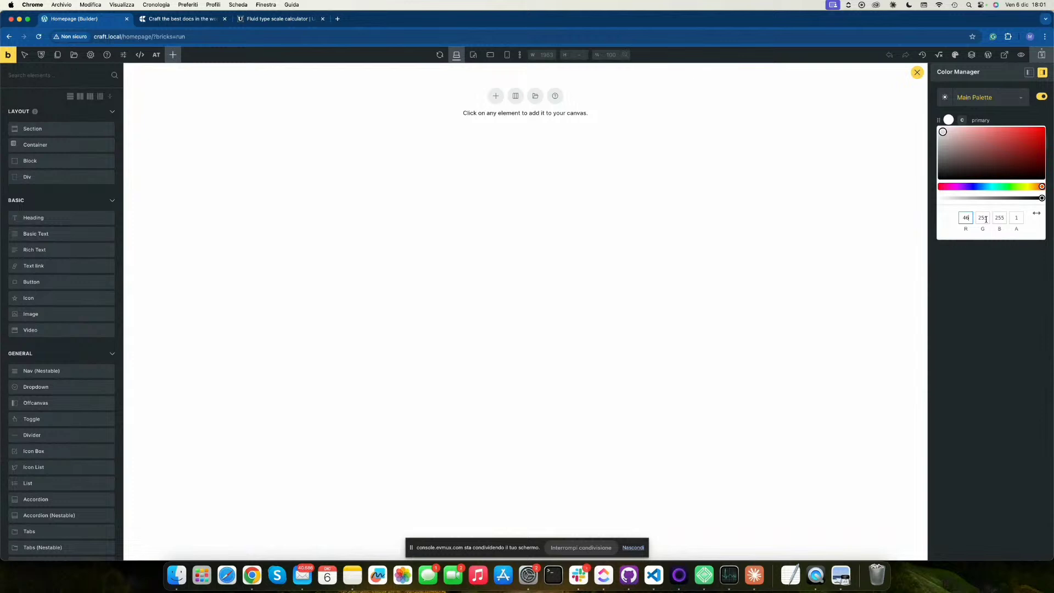
double_click(983, 218)
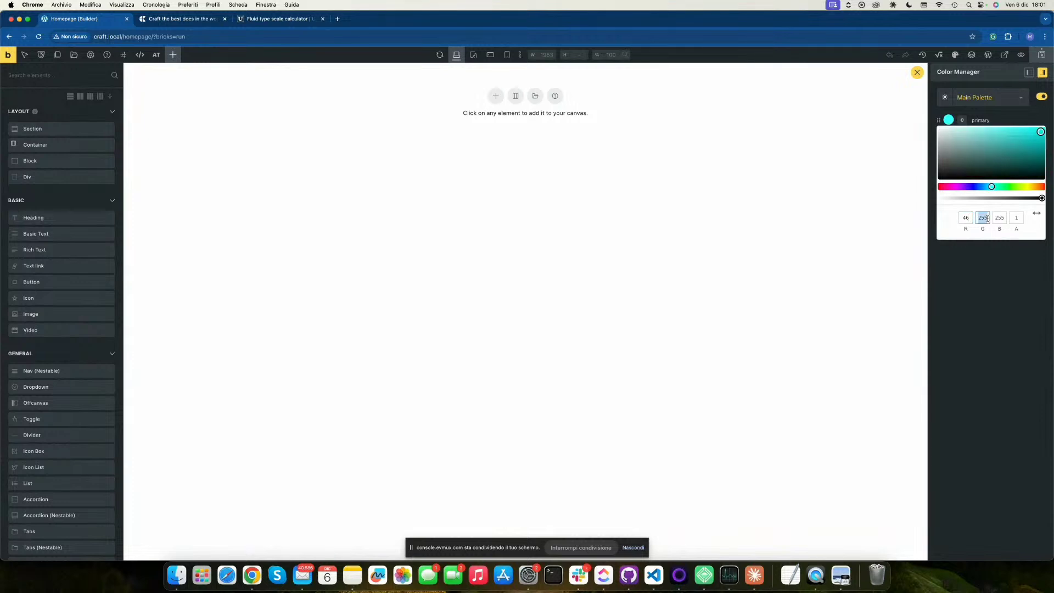
type("109")
double_click(1002, 217)
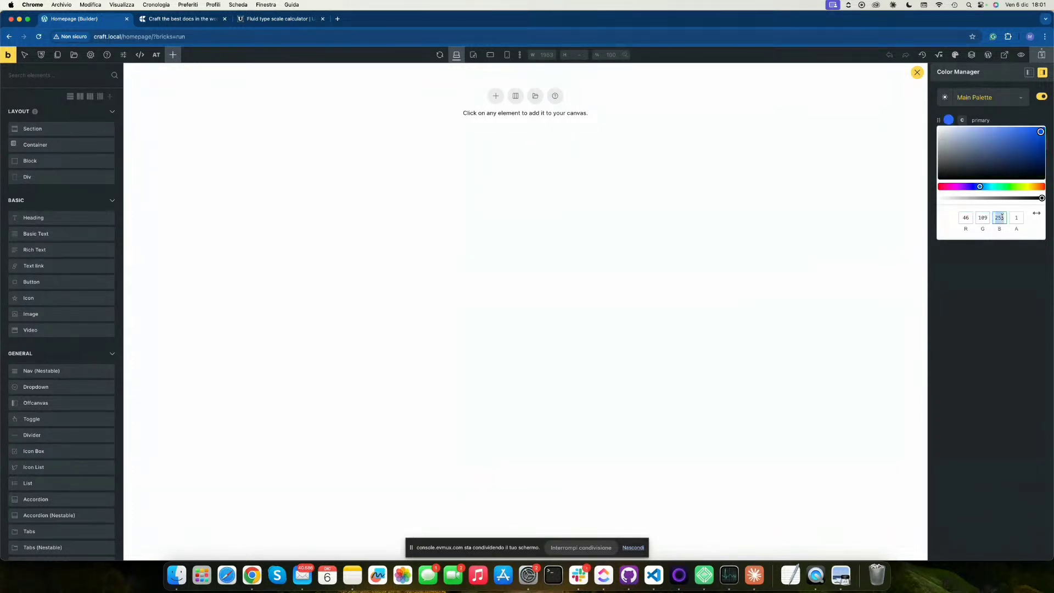
type("233")
left_click(1040, 230)
left_click(1040, 272)
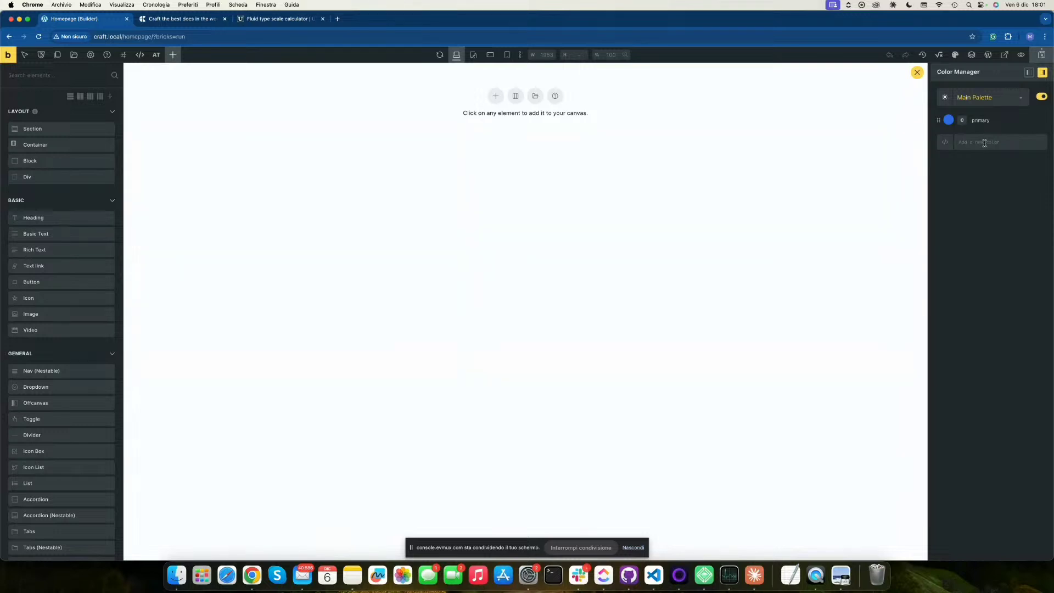
Generate light, dark and transparent shades of the primary color using Auto-Shades with 6 shades.
mouse_move(981, 126)
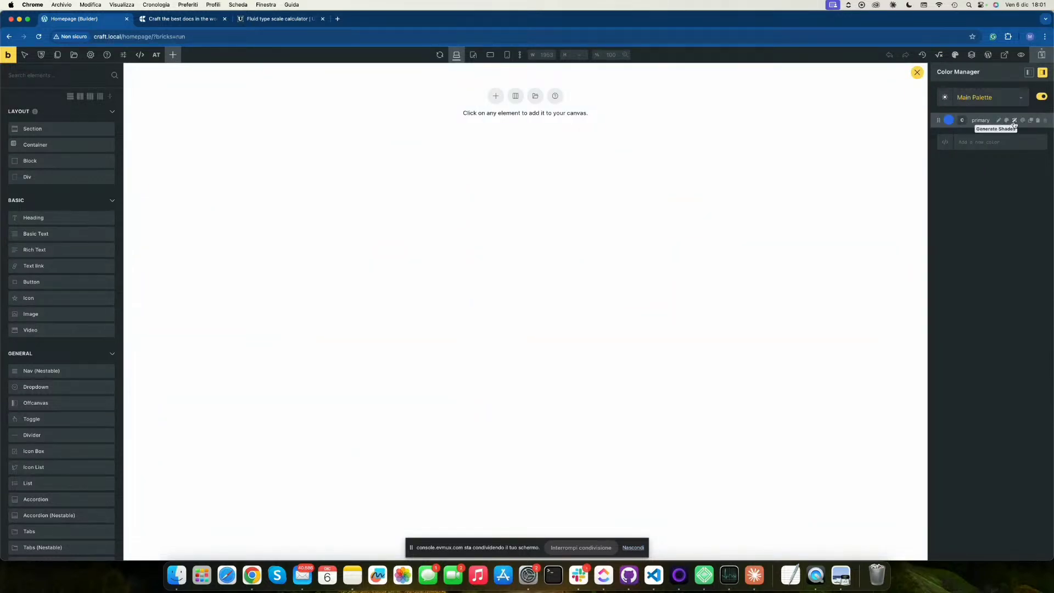
left_click(1014, 122)
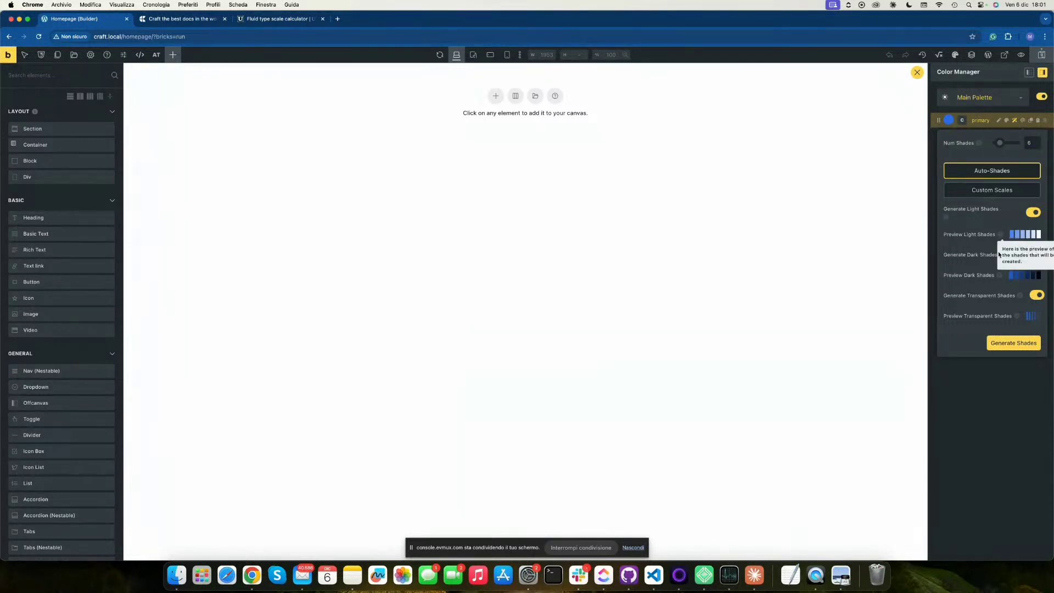
left_click(1011, 348)
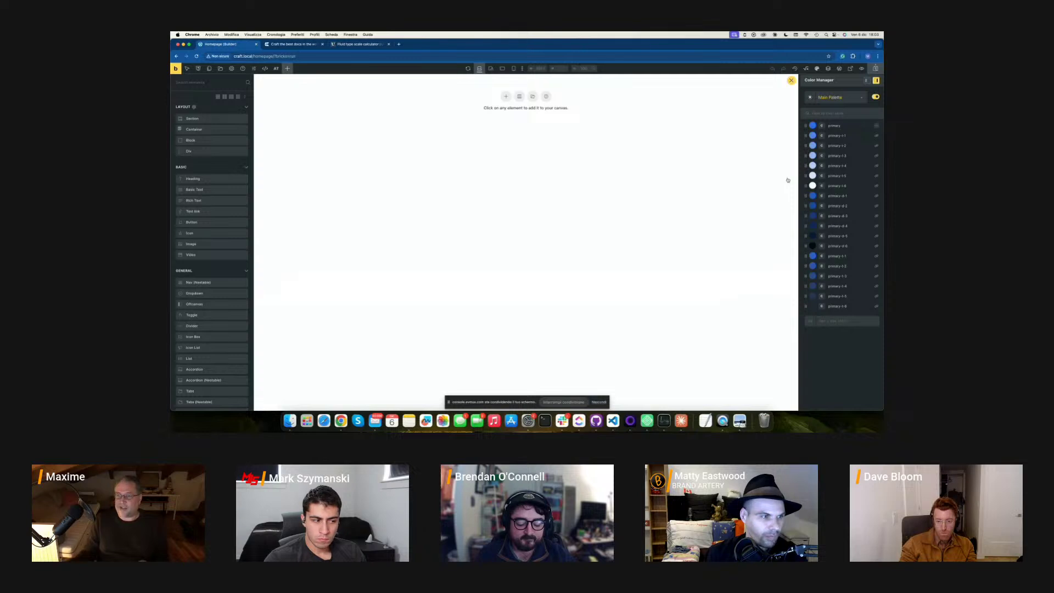
Close the Color Manager and add a Section element to the empty page.
key("Escape")
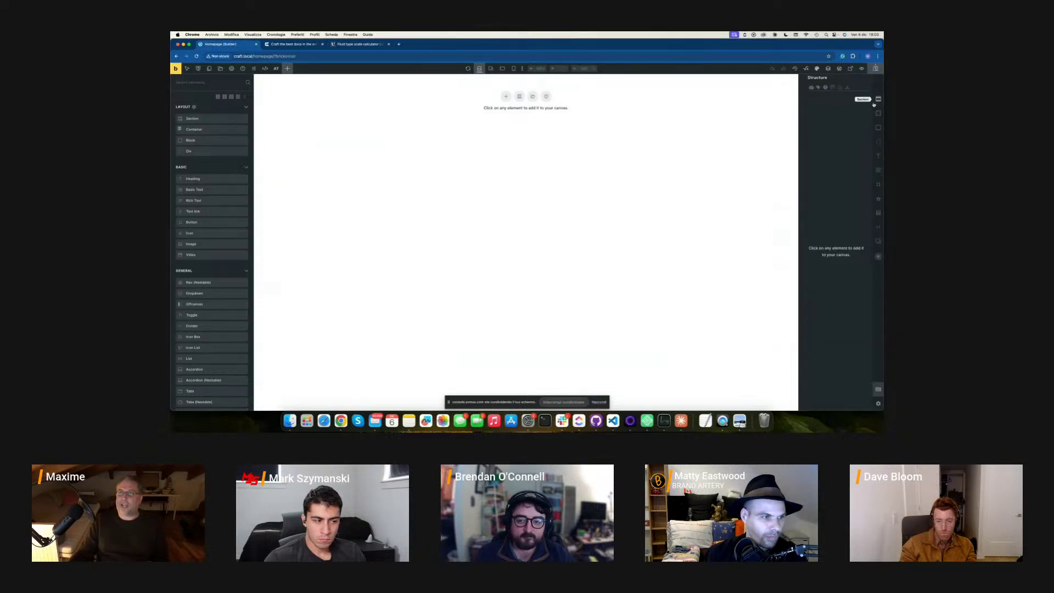
key("ctrl+v")
left_click(849, 103)
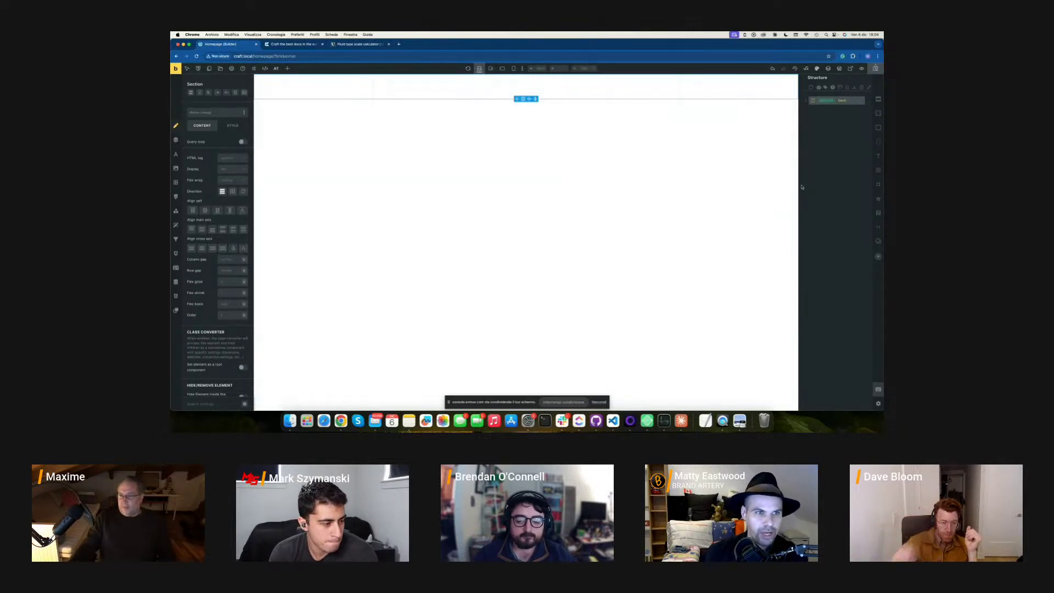
Widen the structure panel and the element settings panel beside the canvas.
left_click_drag(801, 195, 774, 194)
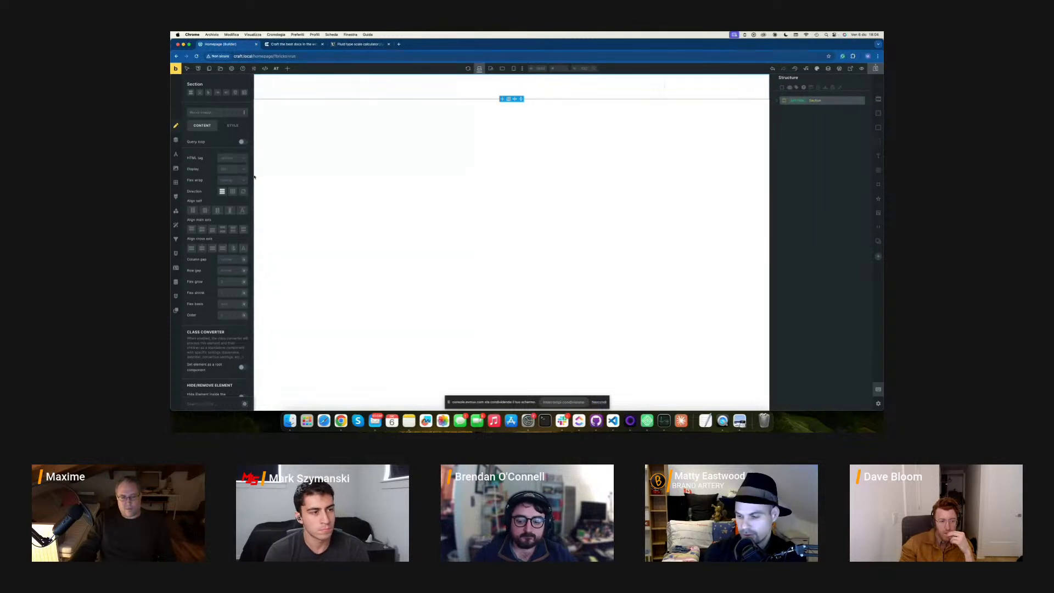
left_click_drag(254, 179, 281, 176)
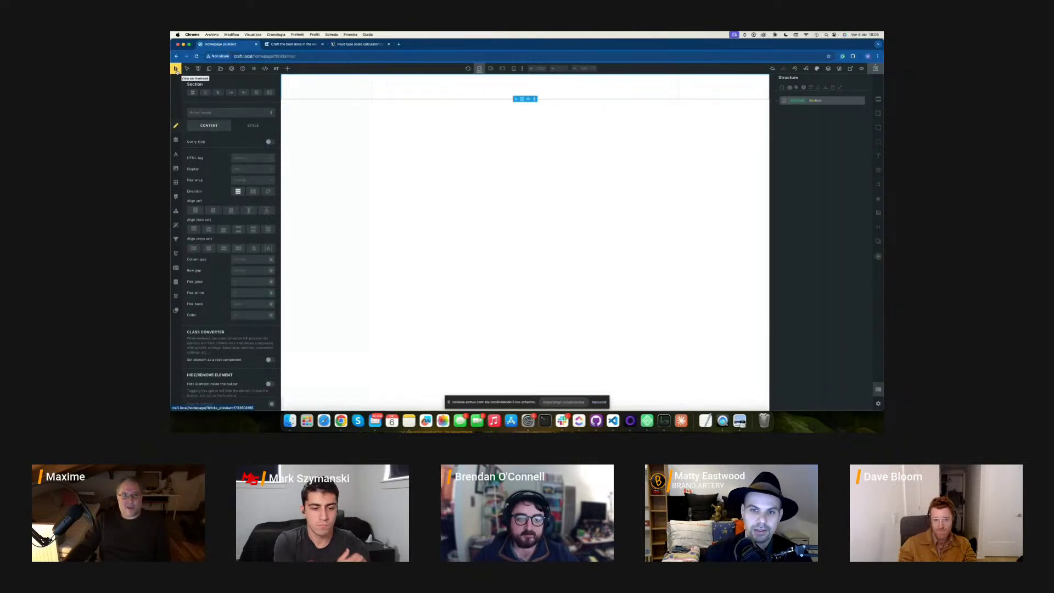
View the page on the frontend in a new tab, and go from there via the WordPress dashboard to Advanced Themer's Theme Settings.
left_click(175, 69)
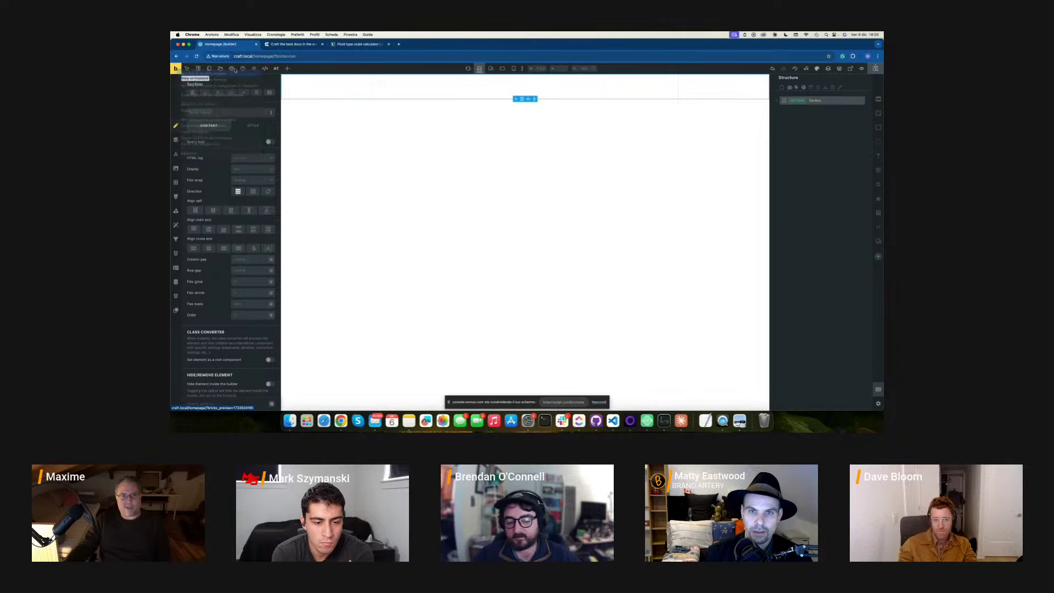
left_click_drag(292, 49, 220, 45)
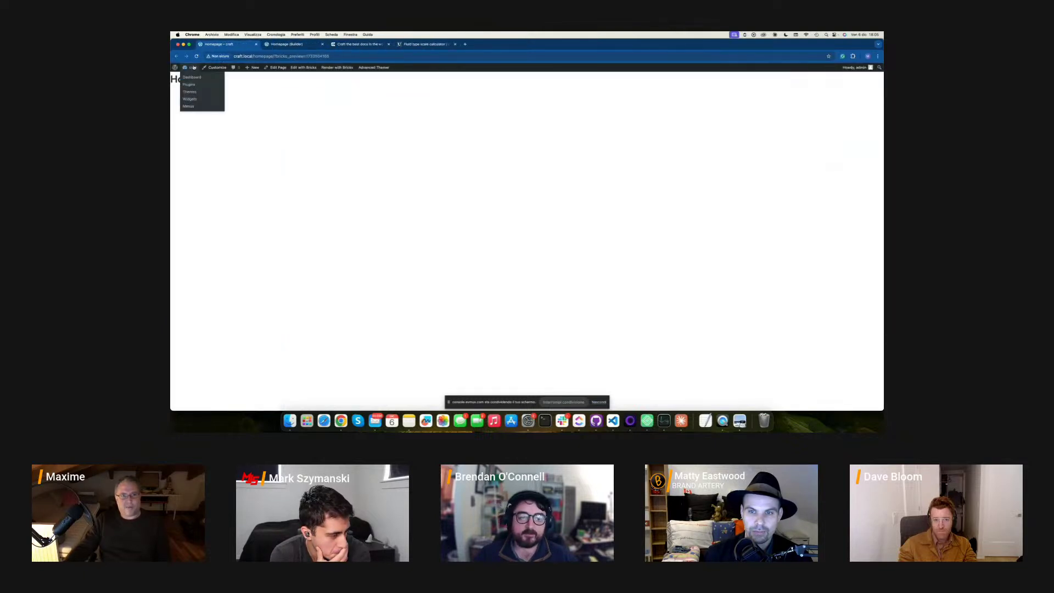
left_click(192, 77)
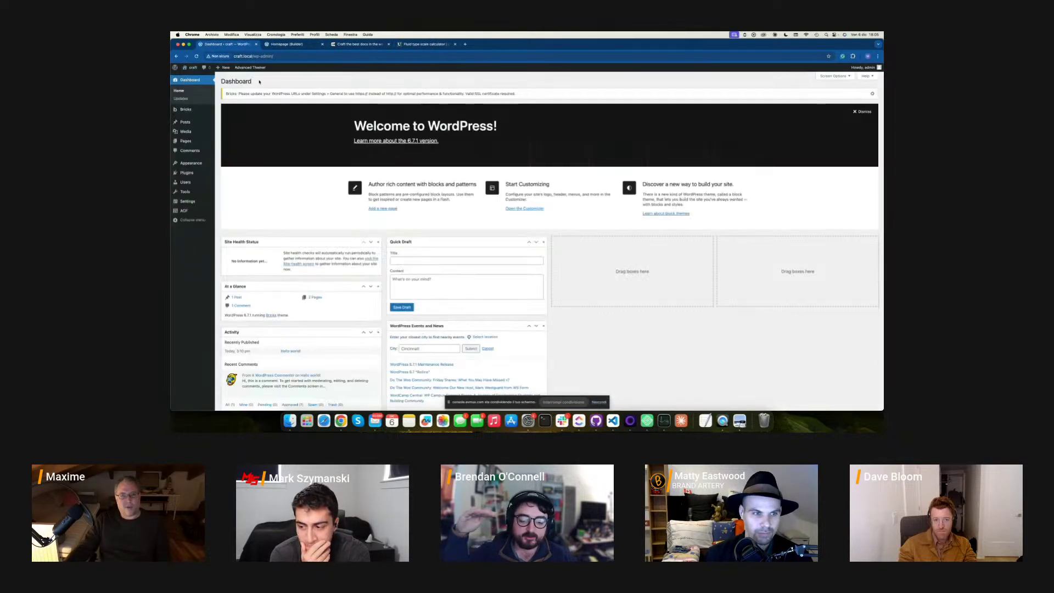
mouse_move(263, 67)
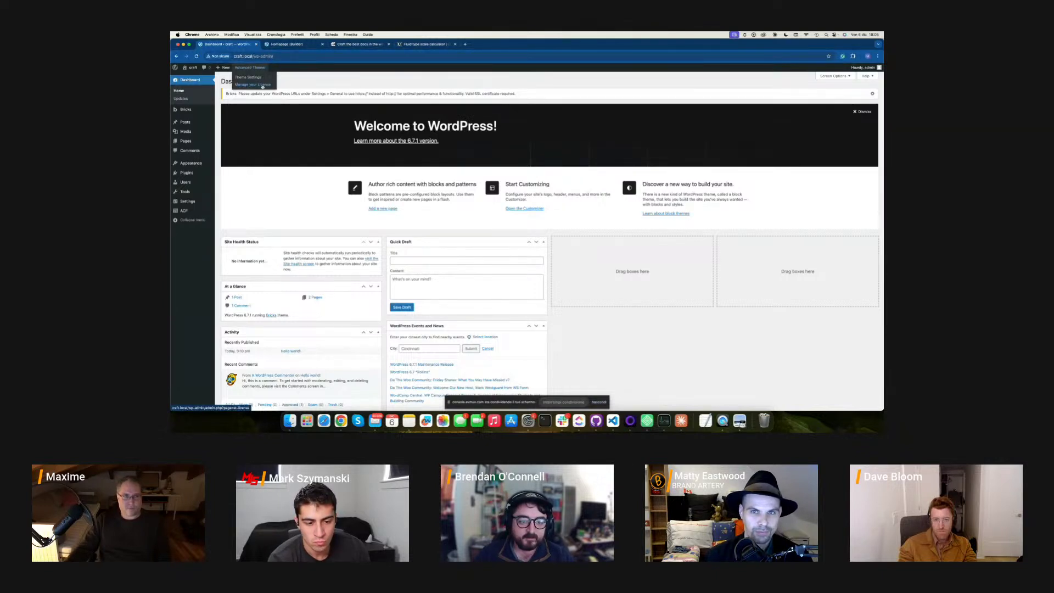
left_click(257, 78)
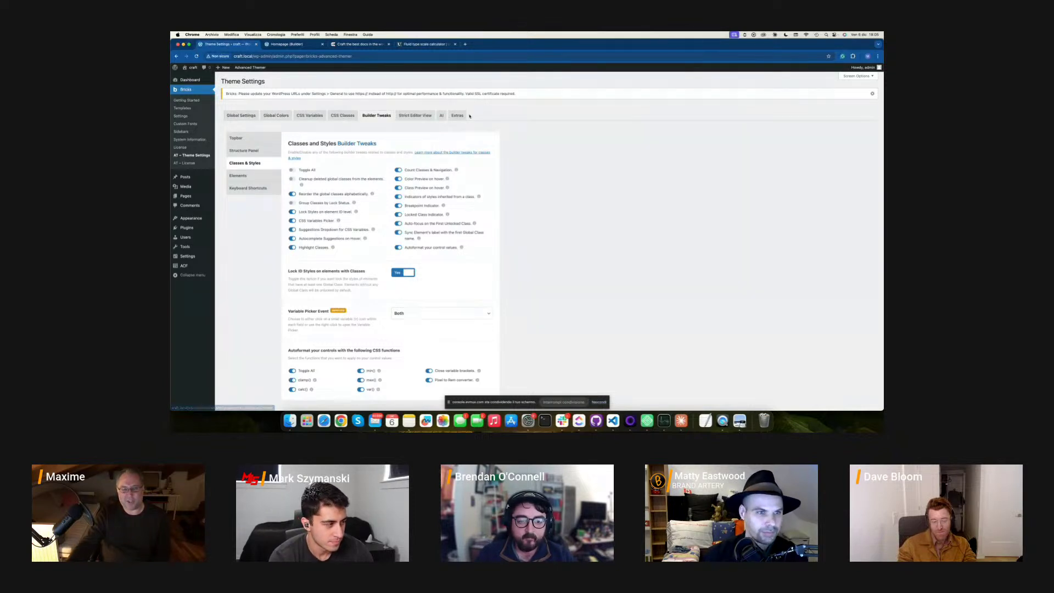
Activate Page Transitions globally in the Global Settings and review the animation options for the old and new page.
left_click(246, 118)
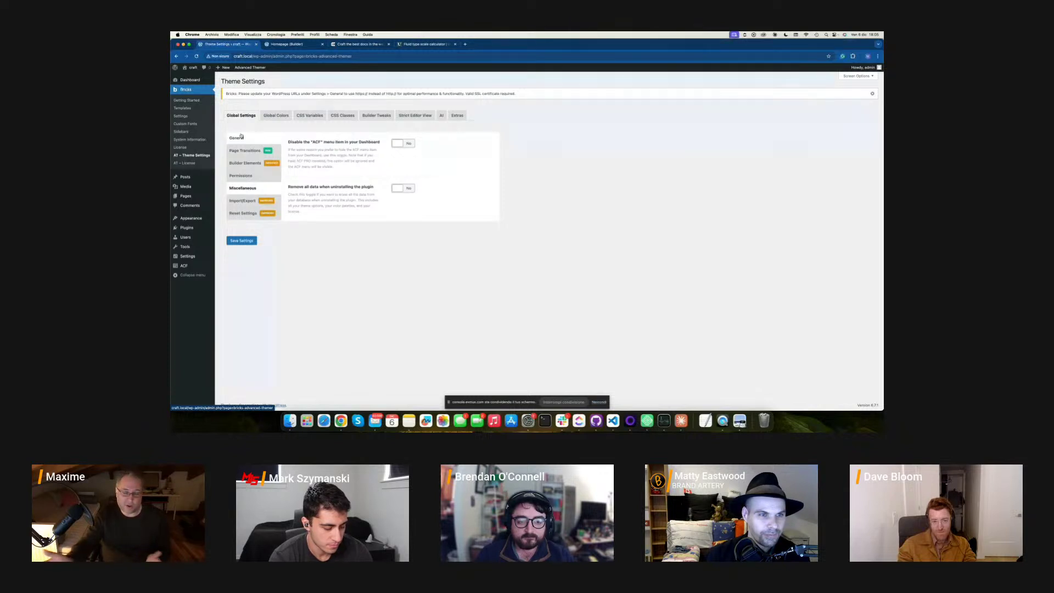
left_click(242, 138)
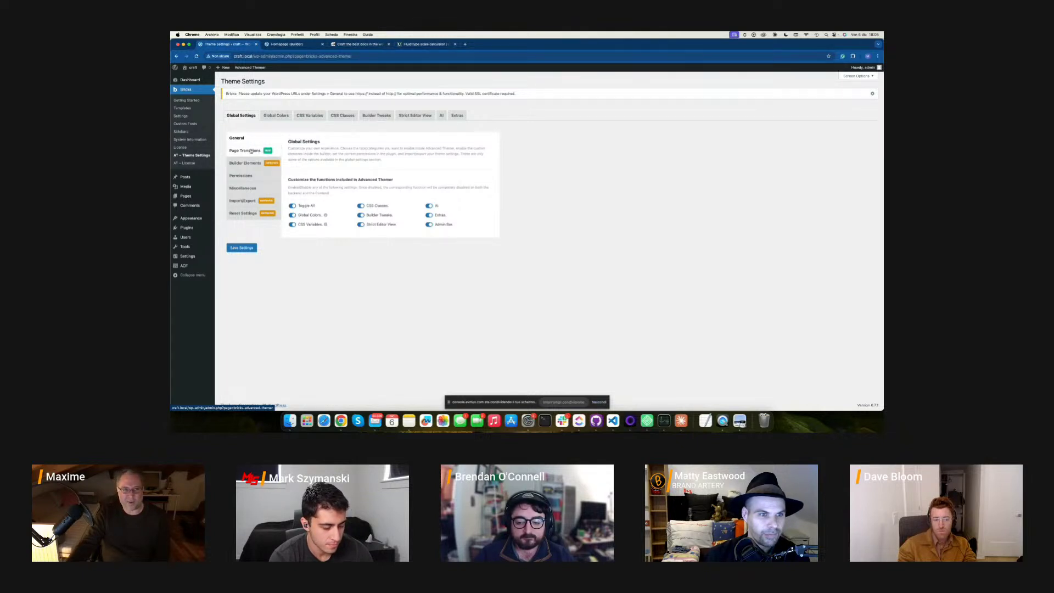
left_click(251, 151)
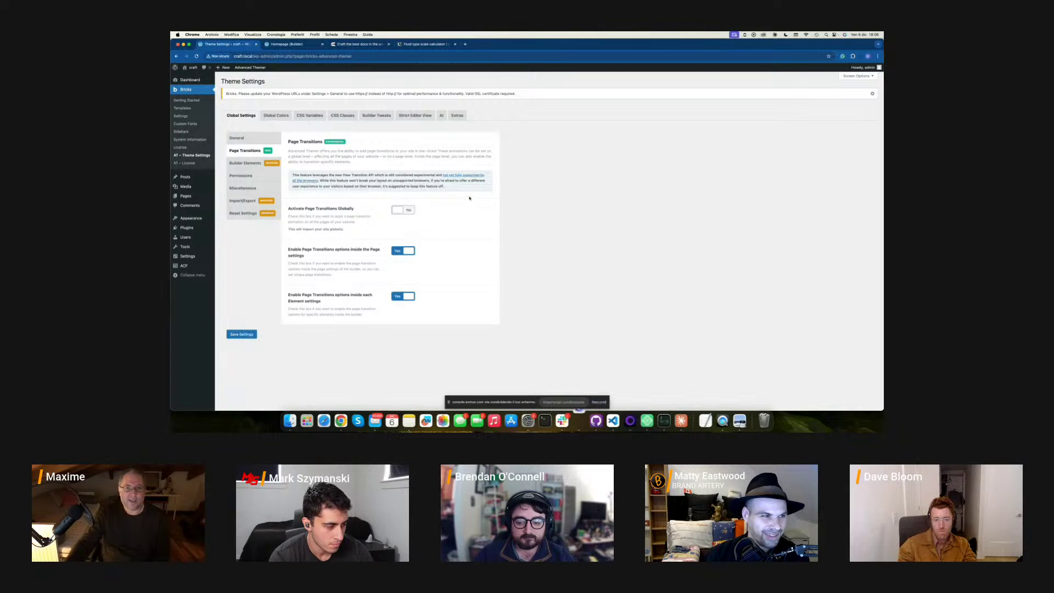
left_click(406, 210)
scroll(425, 208, "down", 15)
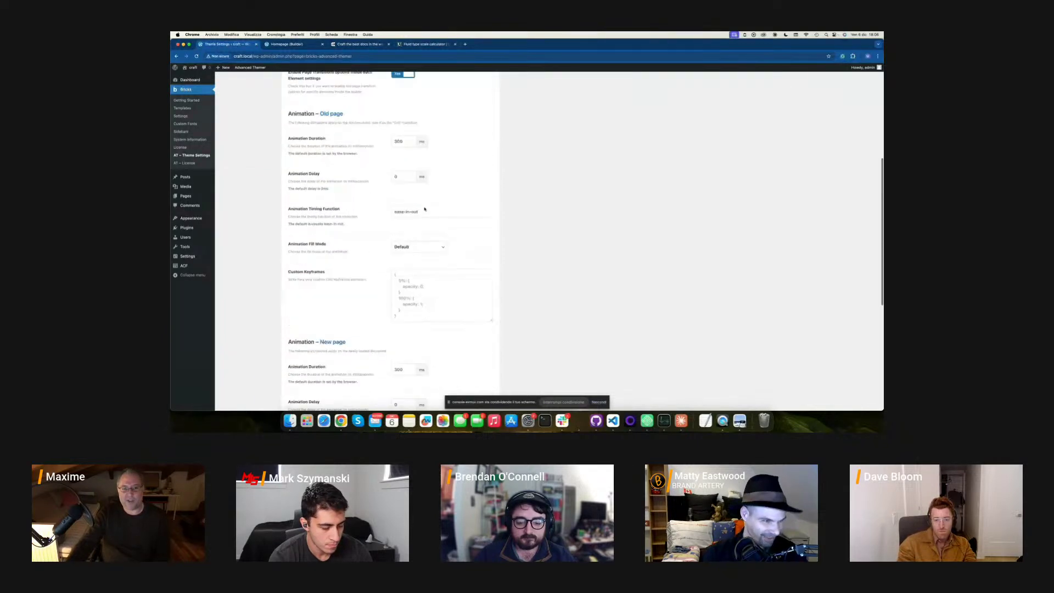
scroll(448, 242, "up", 15)
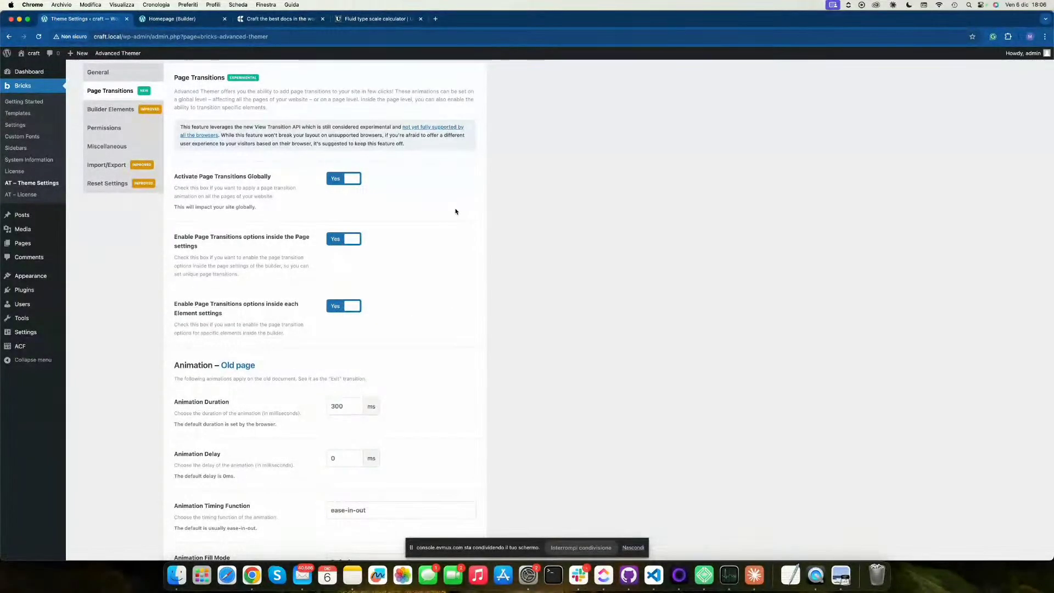
scroll(362, 201, "up", 1)
scroll(349, 198, "up", 2)
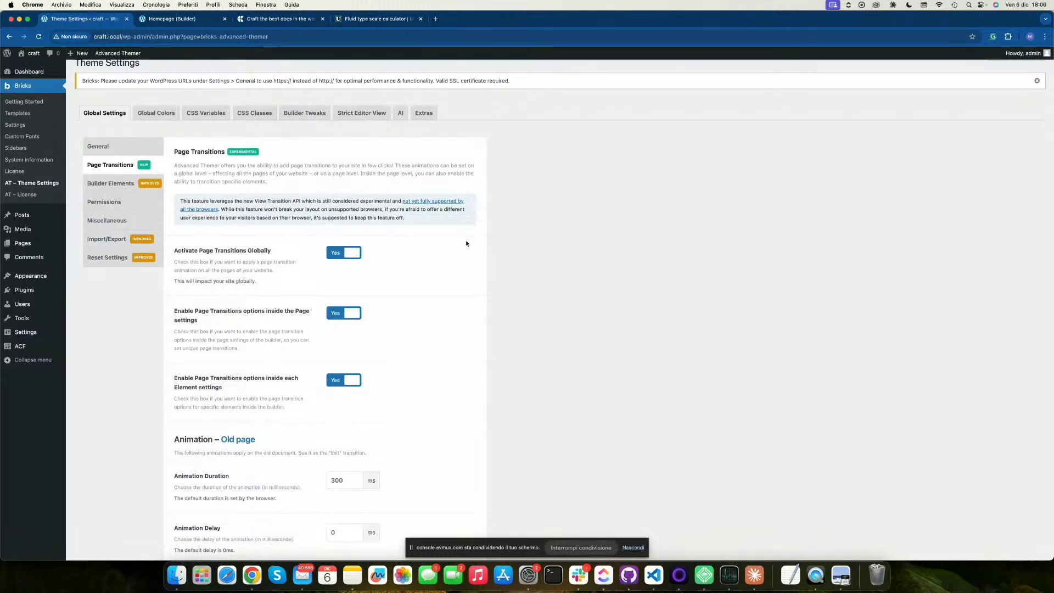
Examine the Builder Elements, Permissions and Import/Export settings, as well as the general and Gutenberg settings for Global Colors.
left_click(126, 184)
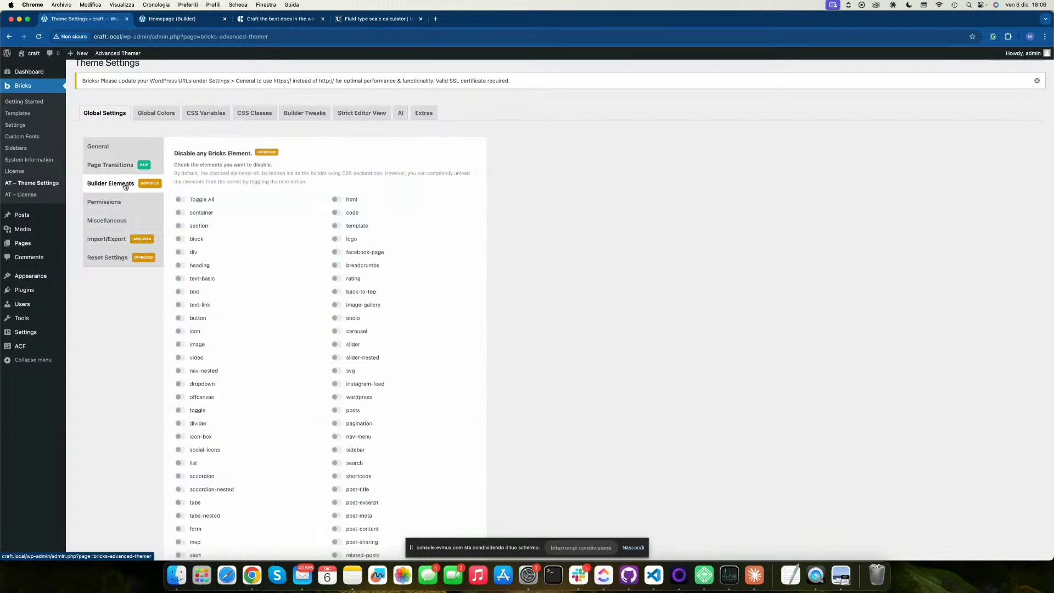
scroll(316, 278, "down", 6)
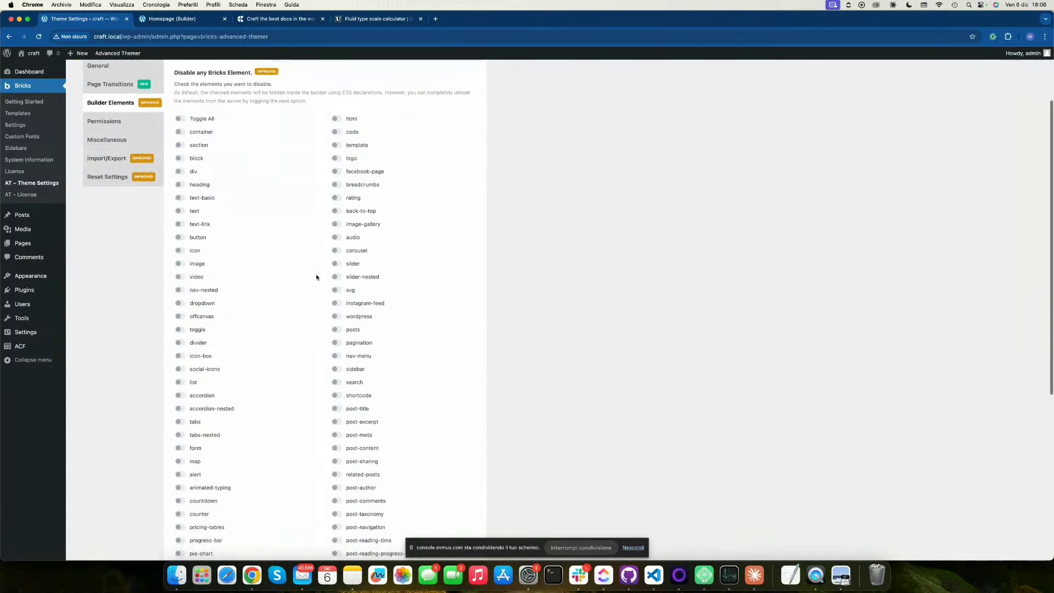
scroll(316, 278, "up", 6)
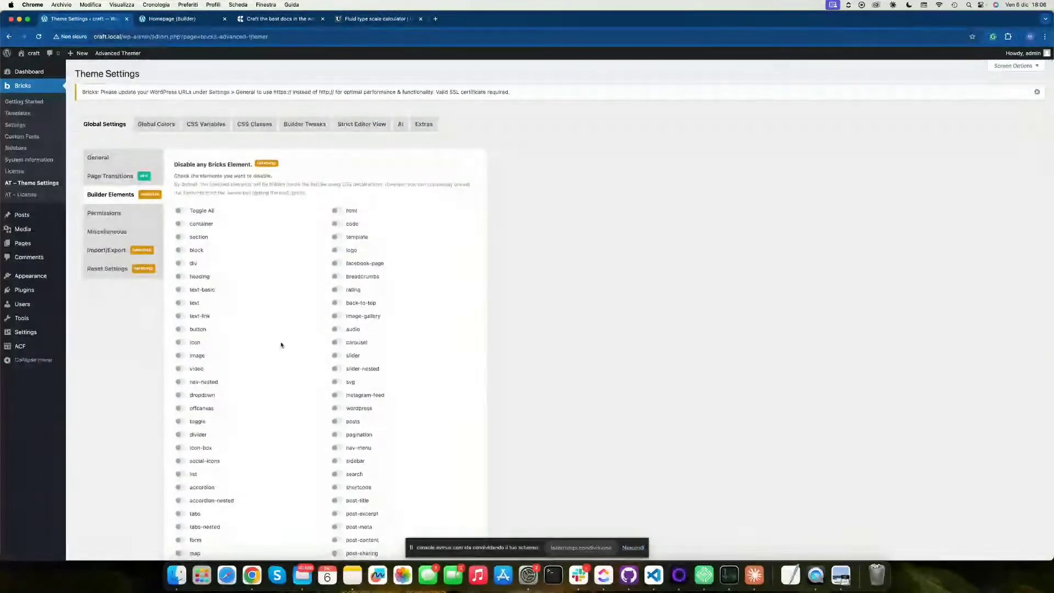
left_click(138, 219)
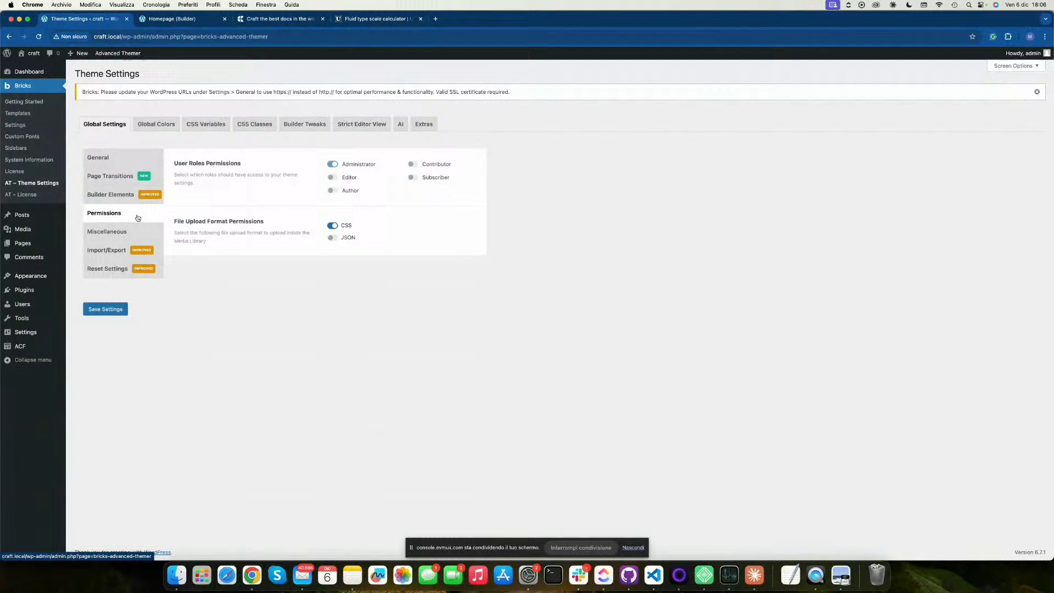
left_click(122, 251)
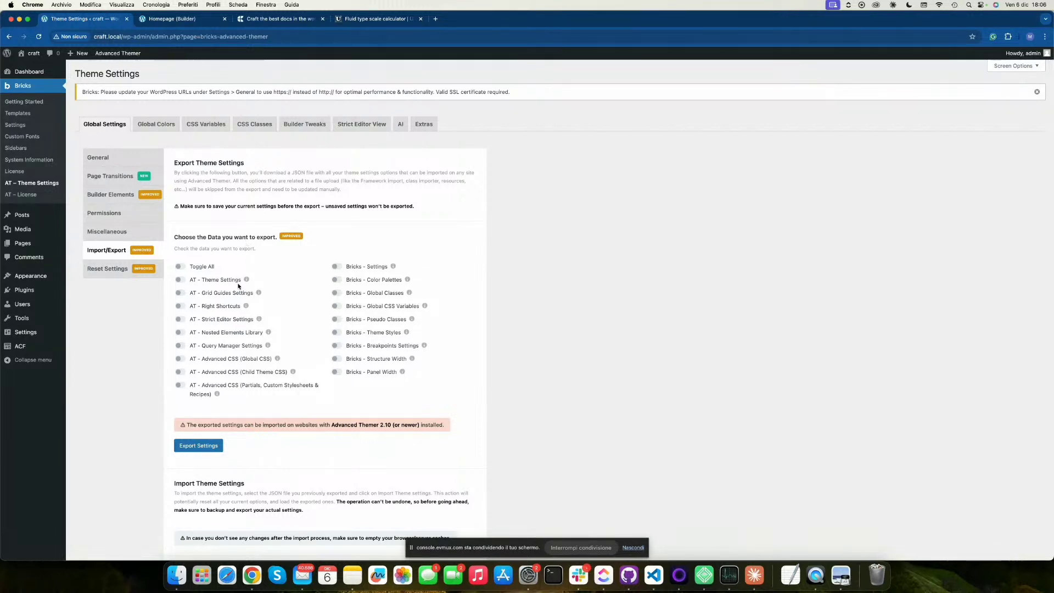
mouse_move(245, 307)
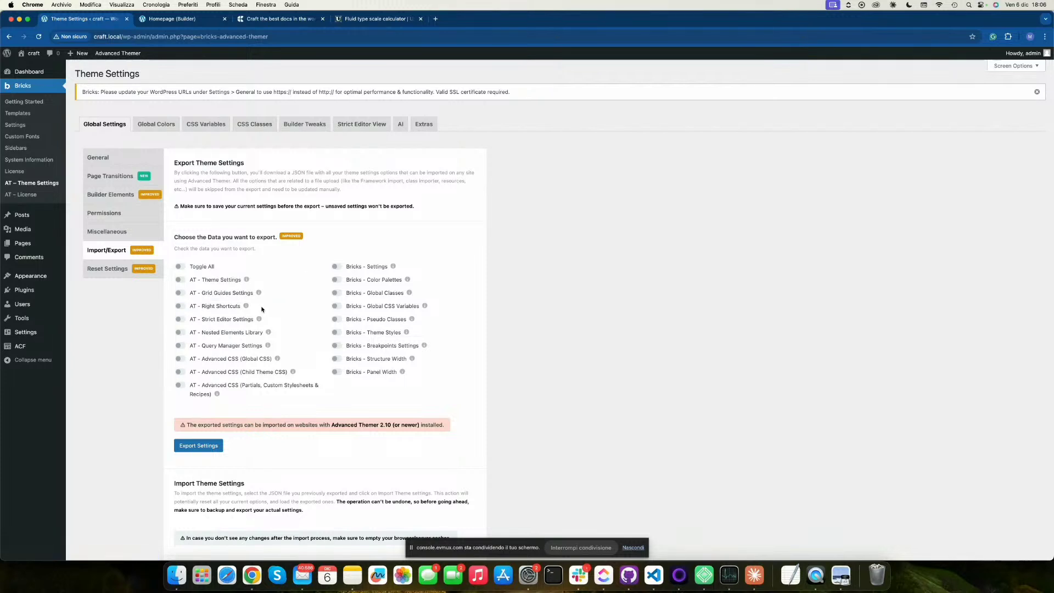
left_click(166, 129)
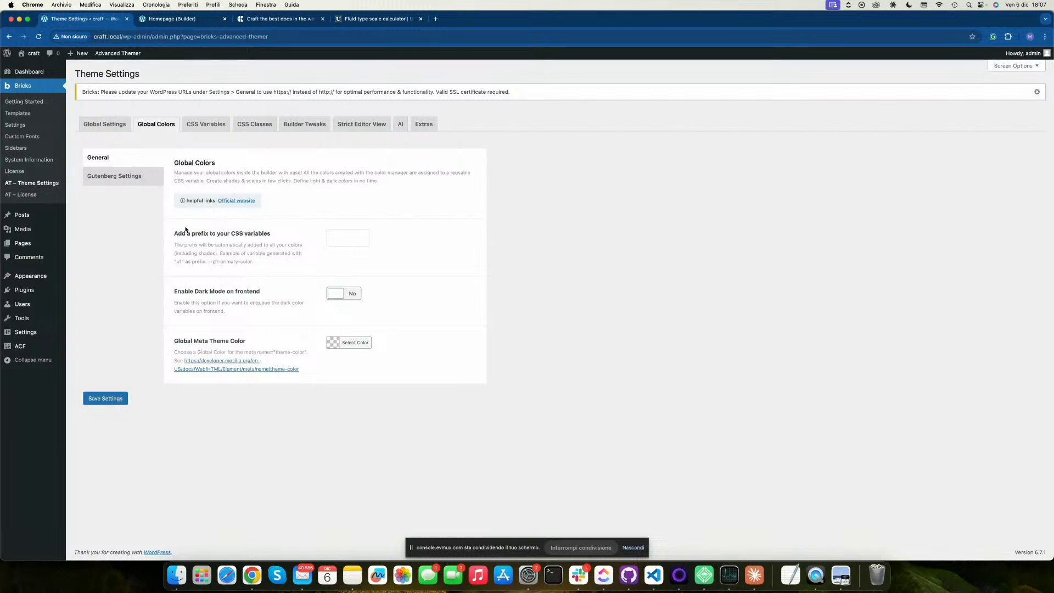
left_click(132, 183)
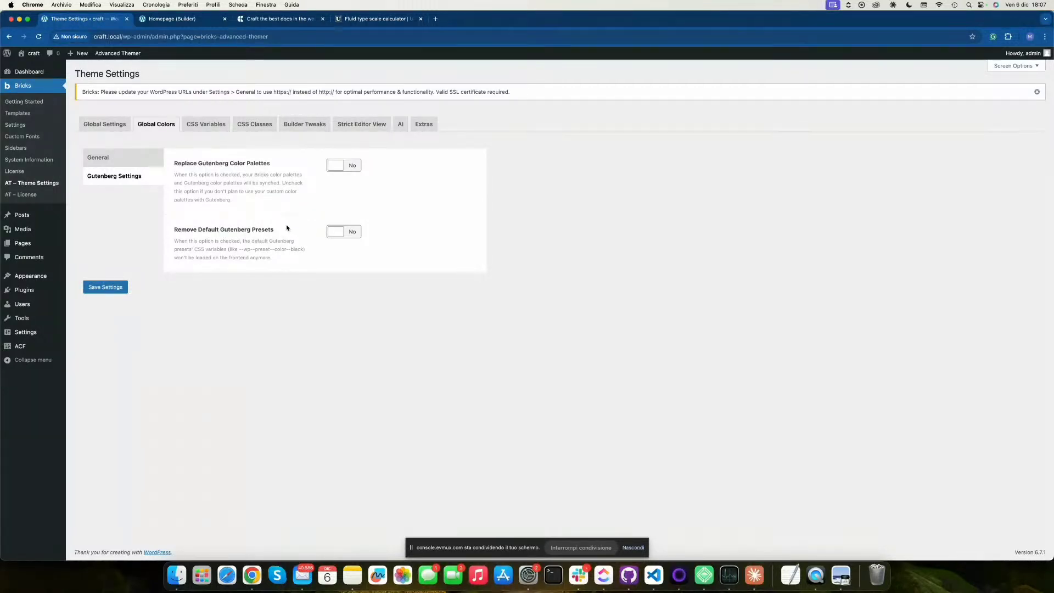
Enable the Import Framework and Theme Variables features for CSS variables, and view the framework import options.
left_click(210, 125)
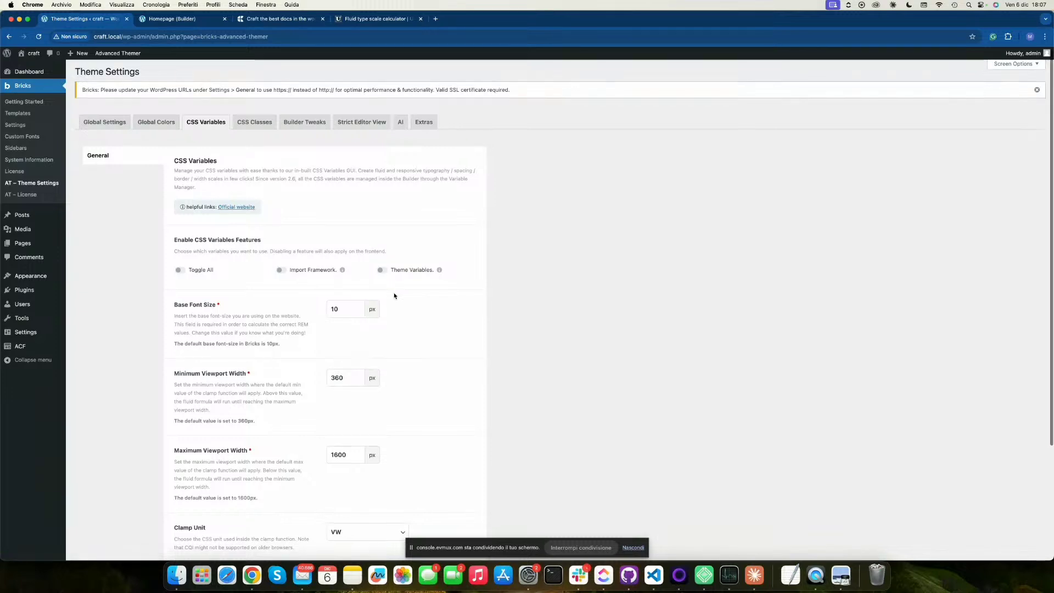
scroll(393, 296, "down", 3)
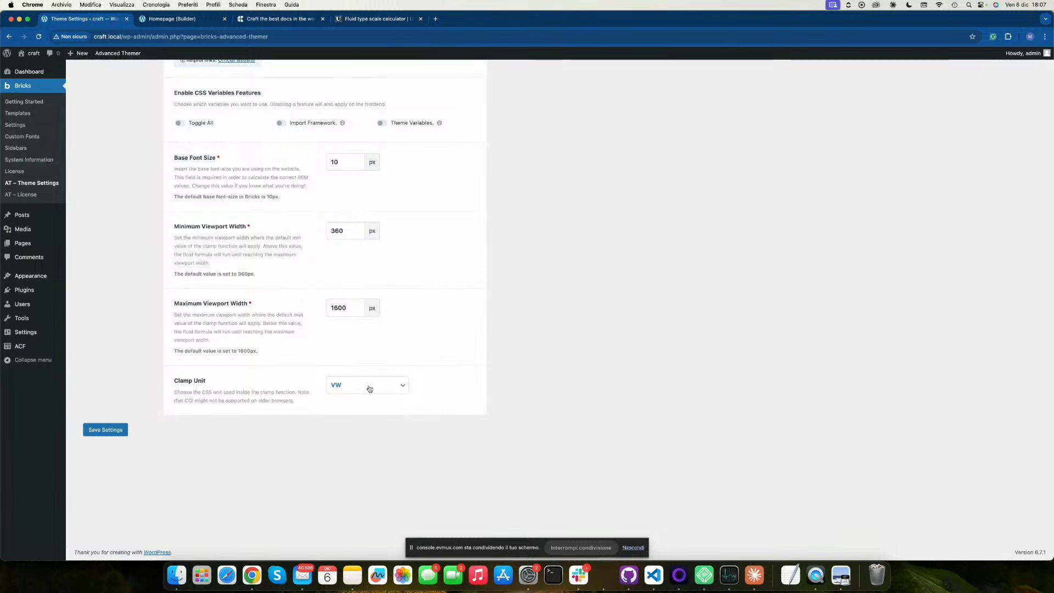
scroll(351, 385, "up", 1)
scroll(349, 385, "up", 1)
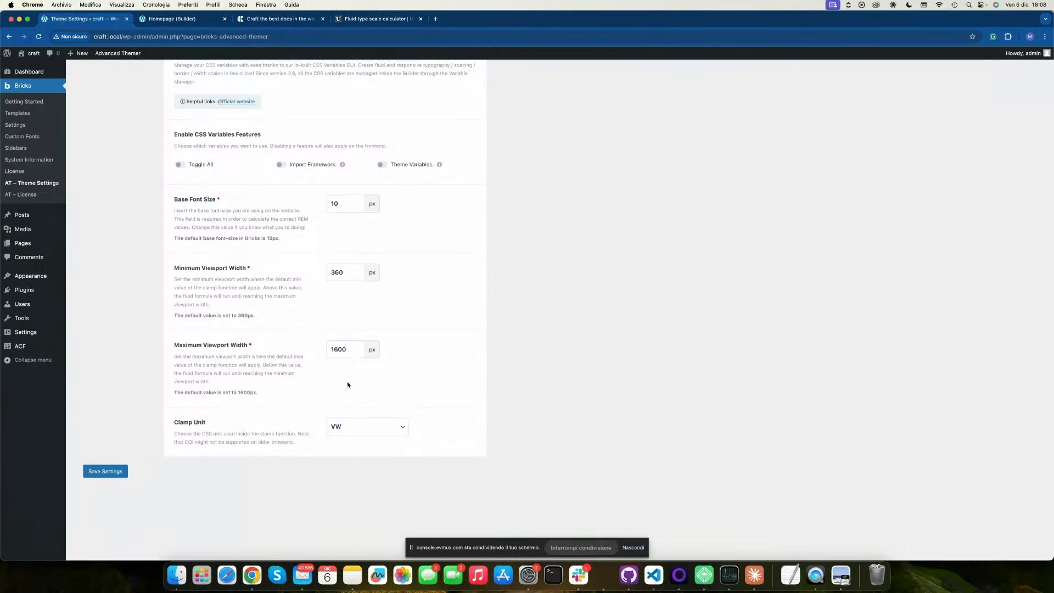
scroll(348, 385, "up", 3)
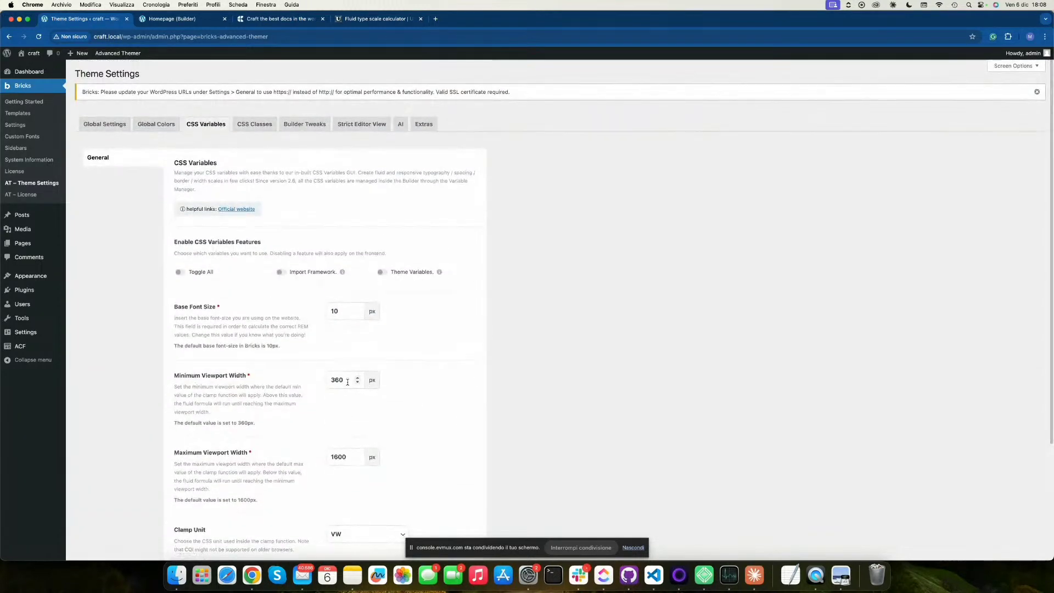
left_click(307, 273)
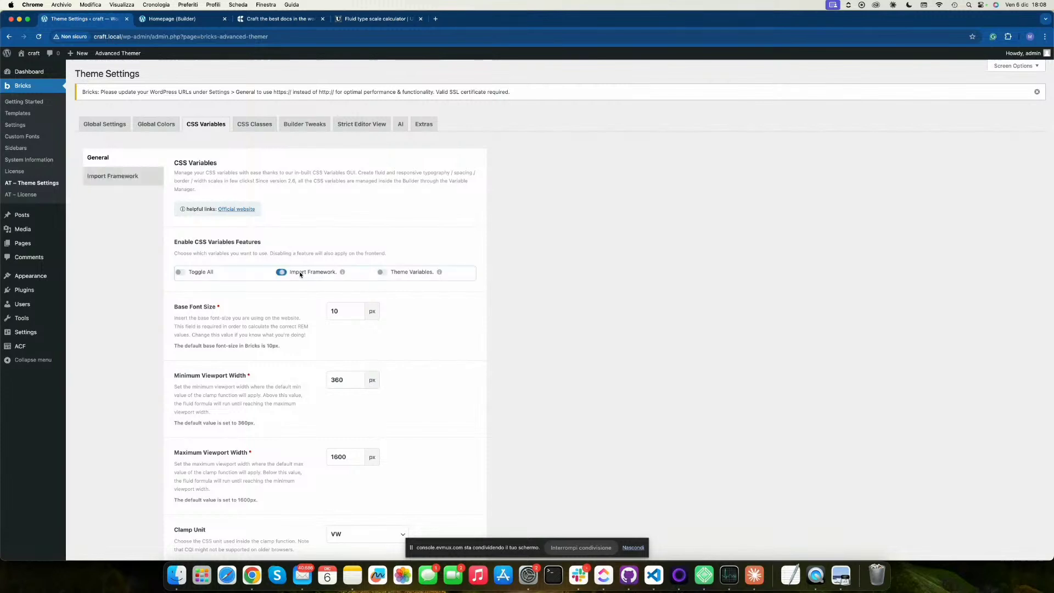
left_click(406, 274)
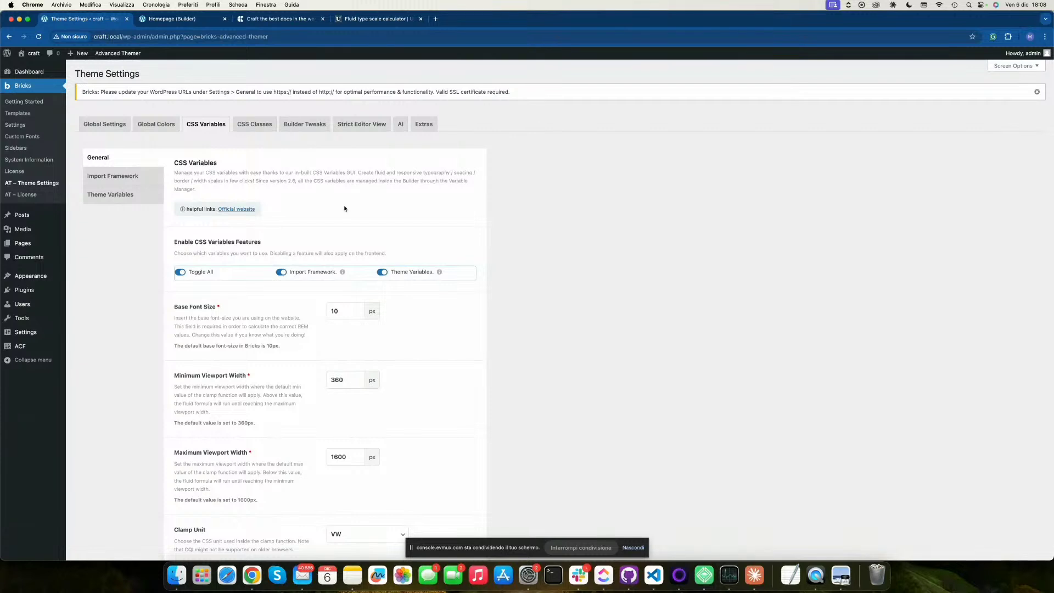
left_click(141, 177)
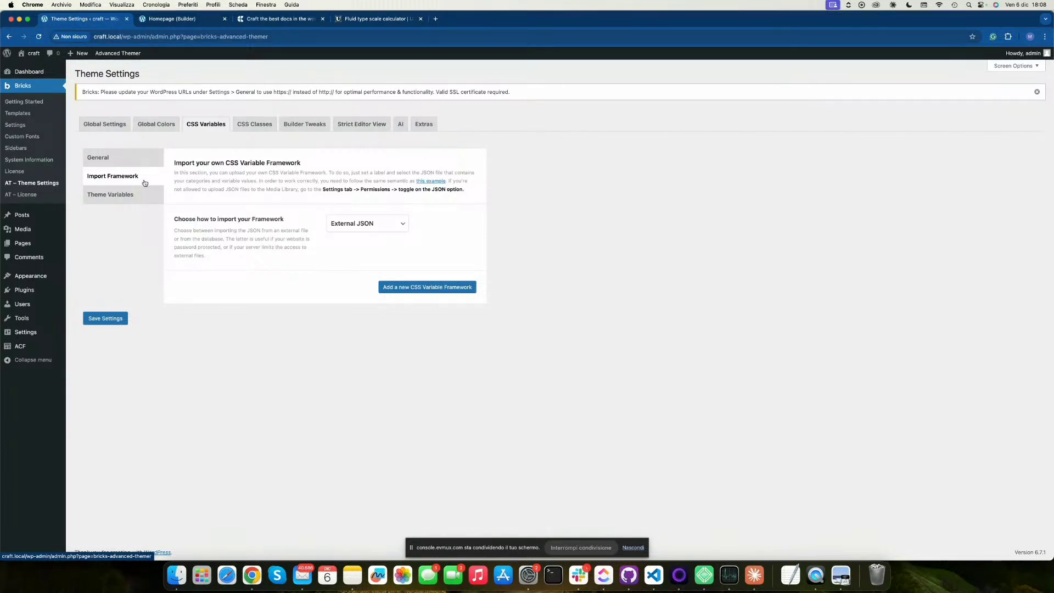
Enable the Class Importer feature for CSS classes, and view the grid utility class settings.
left_click(262, 125)
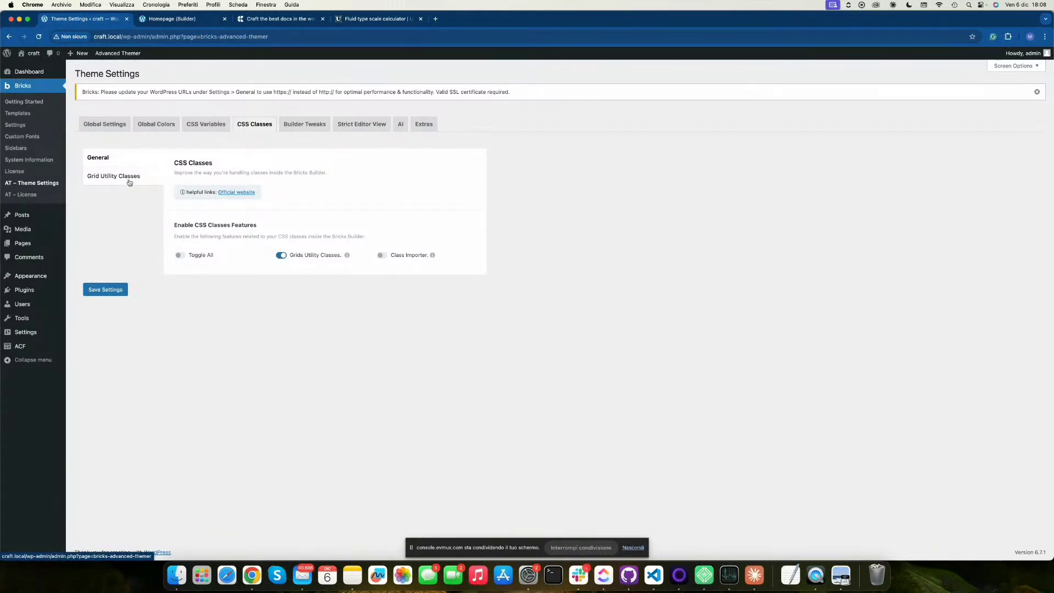
left_click(392, 256)
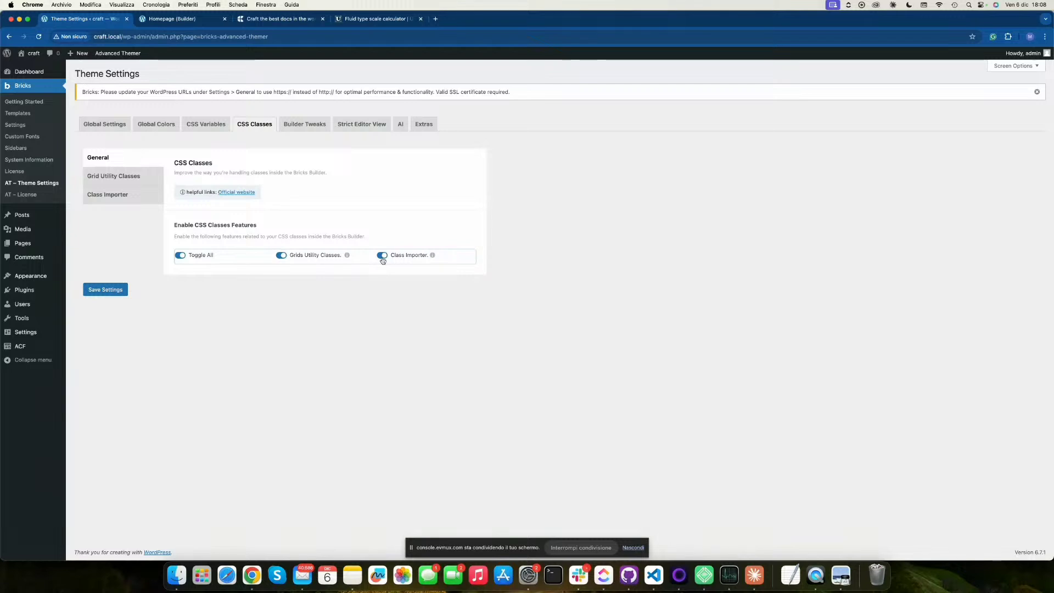
left_click(108, 175)
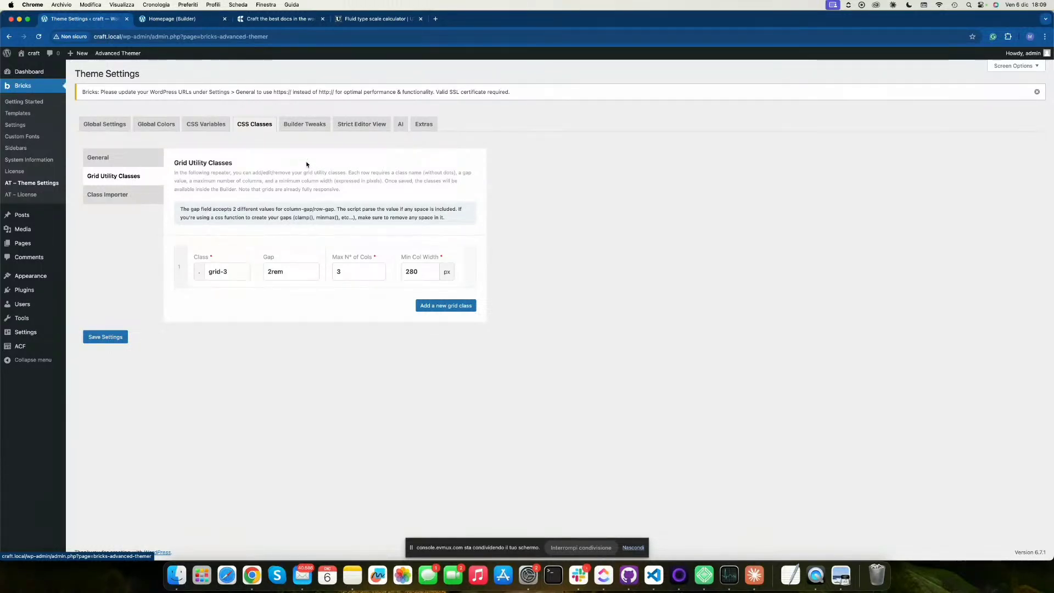
Examine the Topbar settings of the Builder Tweaks, including the description of the AT Main Menu shortcut.
left_click(309, 125)
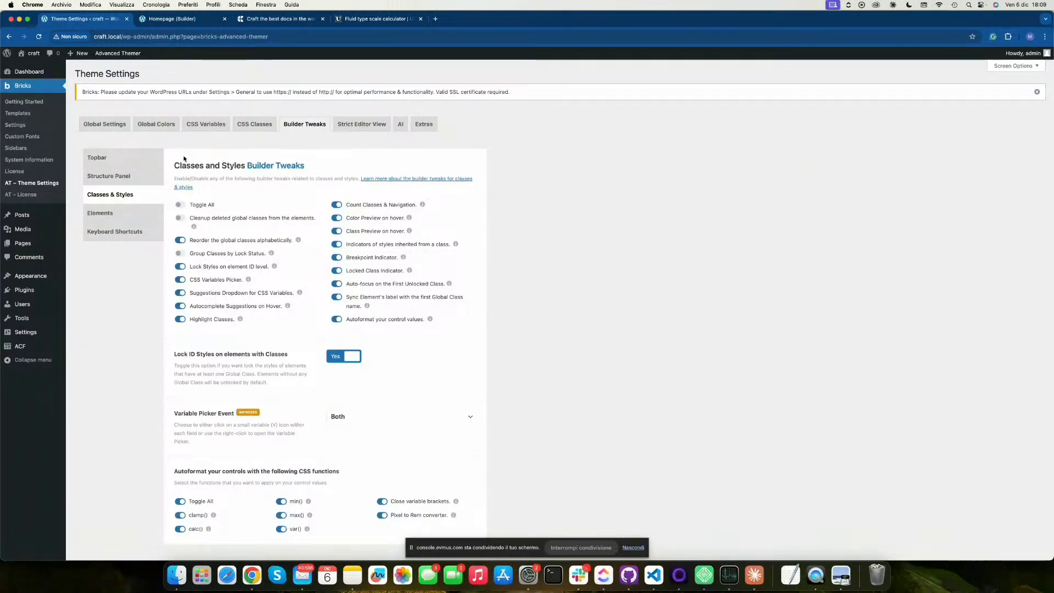
left_click(126, 165)
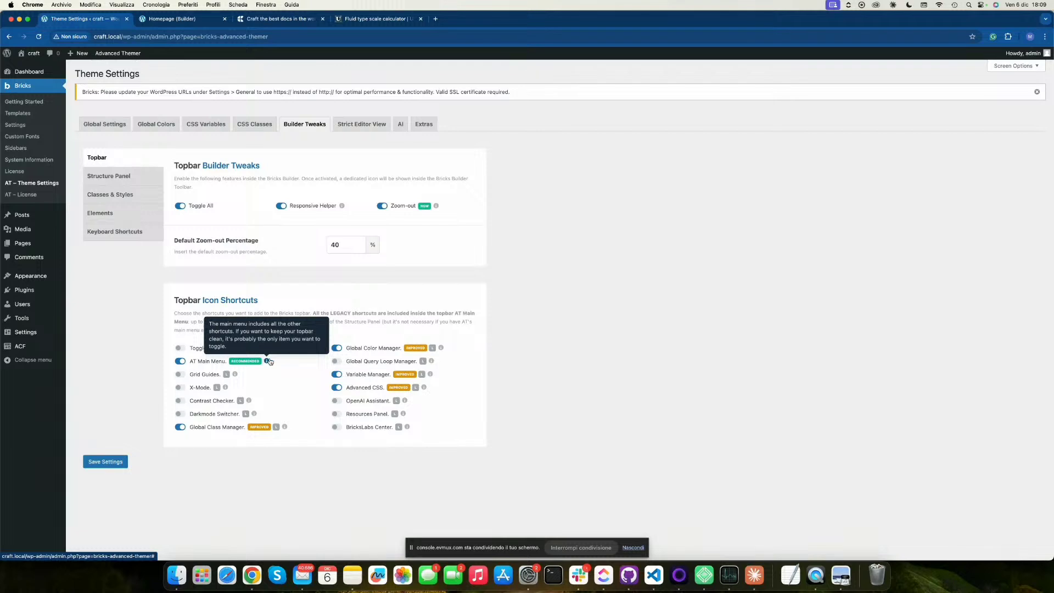
Switch to the Homepage builder, and view the AT Main Menu and the Global Color Manager it gives access to.
mouse_move(266, 362)
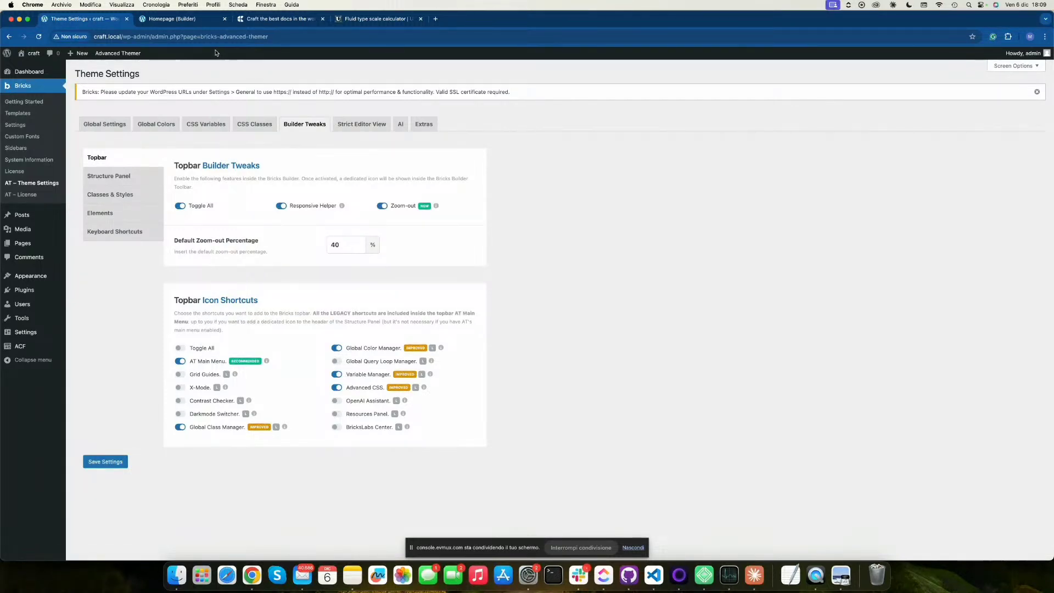
left_click(181, 21)
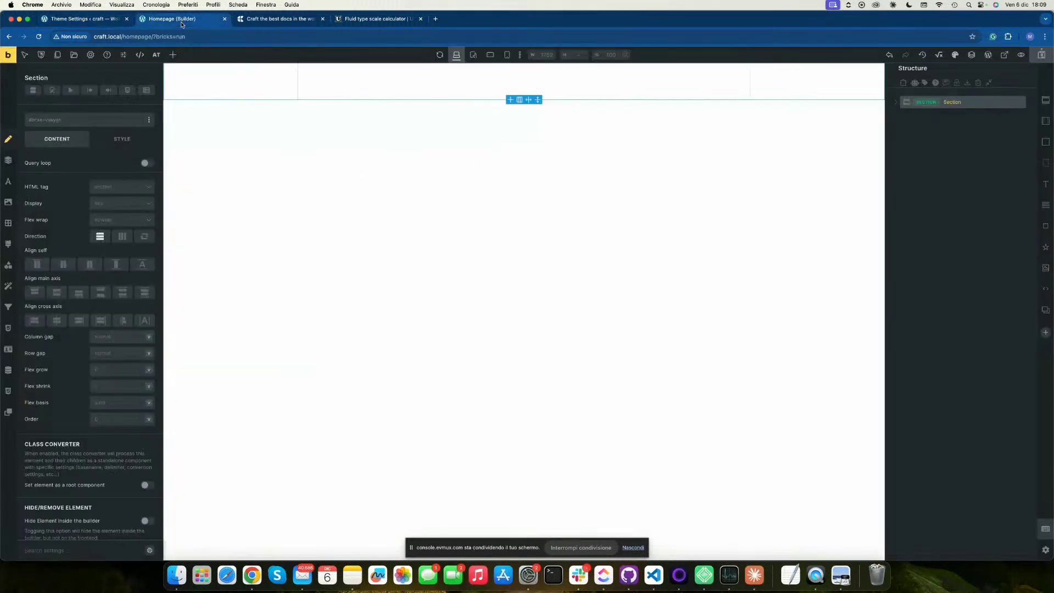
left_click(156, 55)
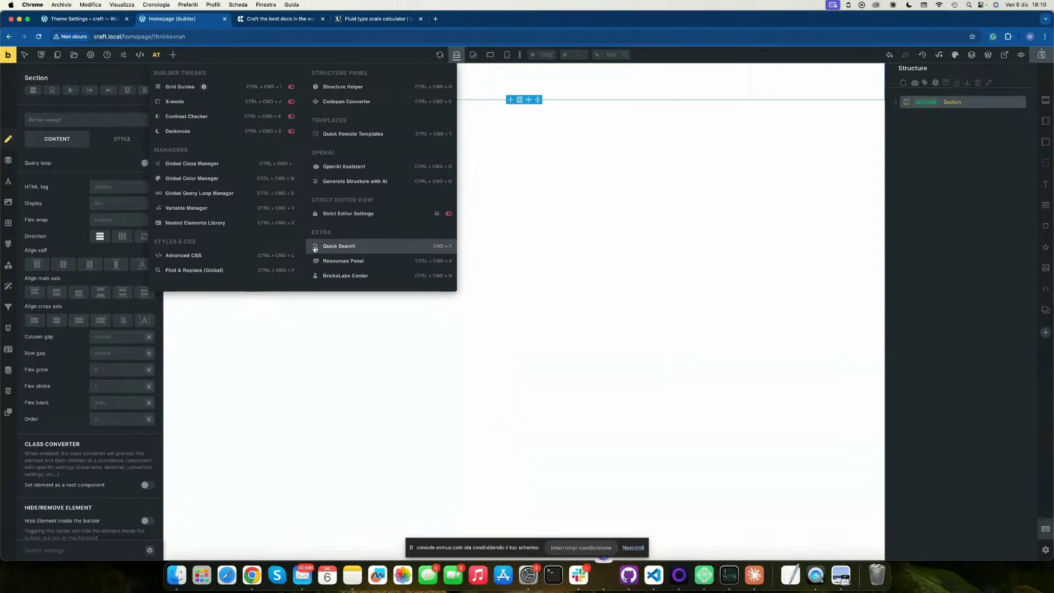
left_click(200, 180)
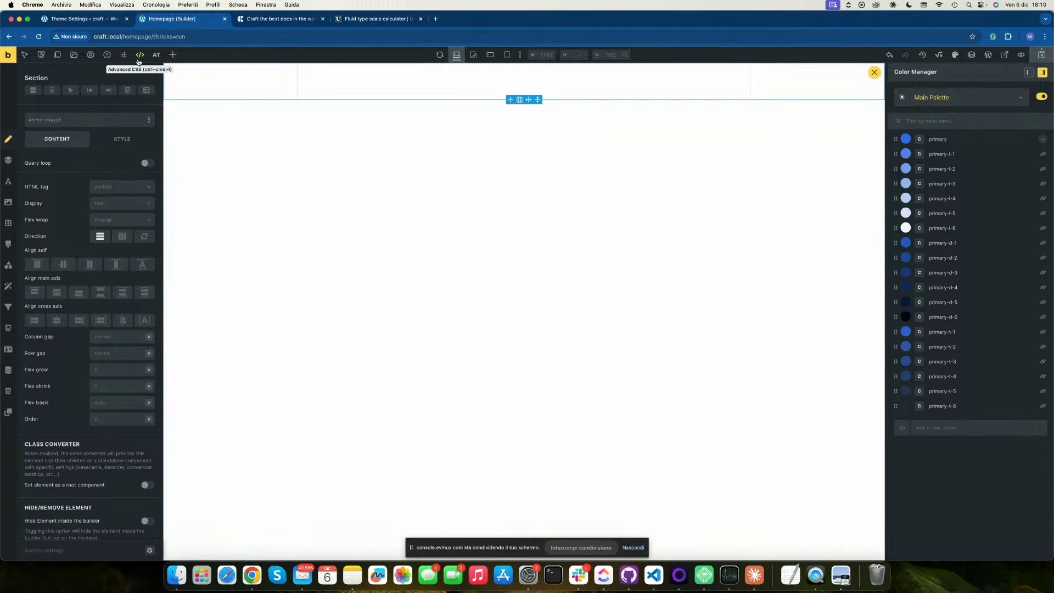
left_click(155, 57)
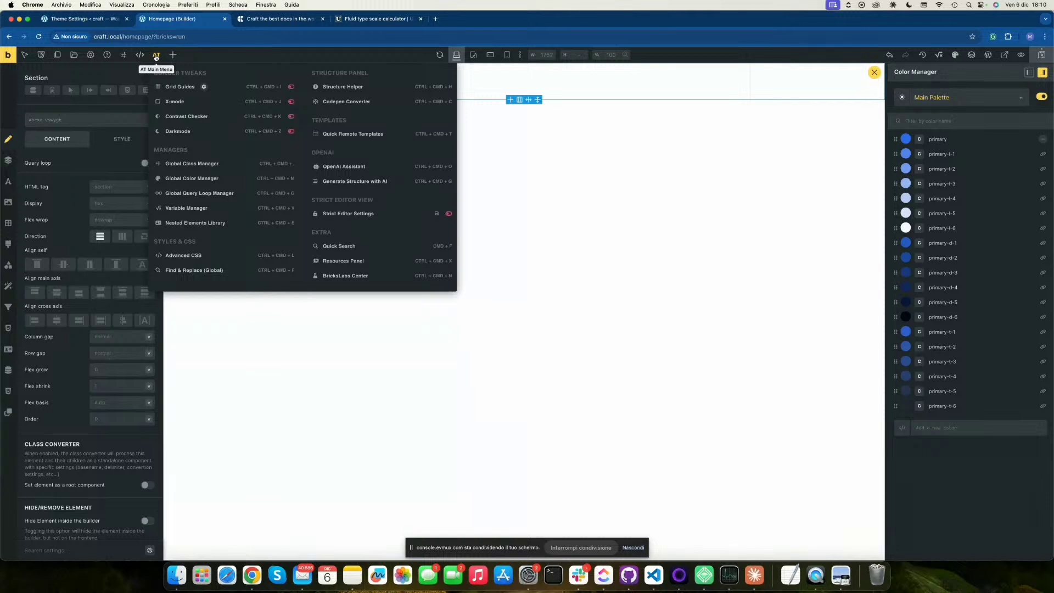
Return to the Theme Settings and examine the Structure Panel settings of the Builder Tweaks through to the contextual menu tweaks.
left_click(110, 20)
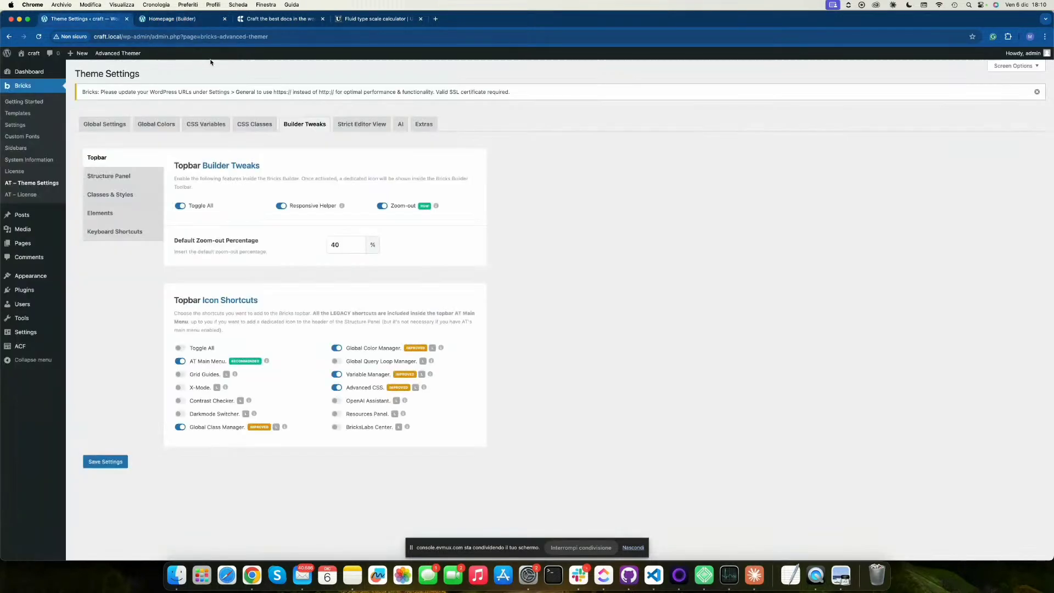
left_click(138, 175)
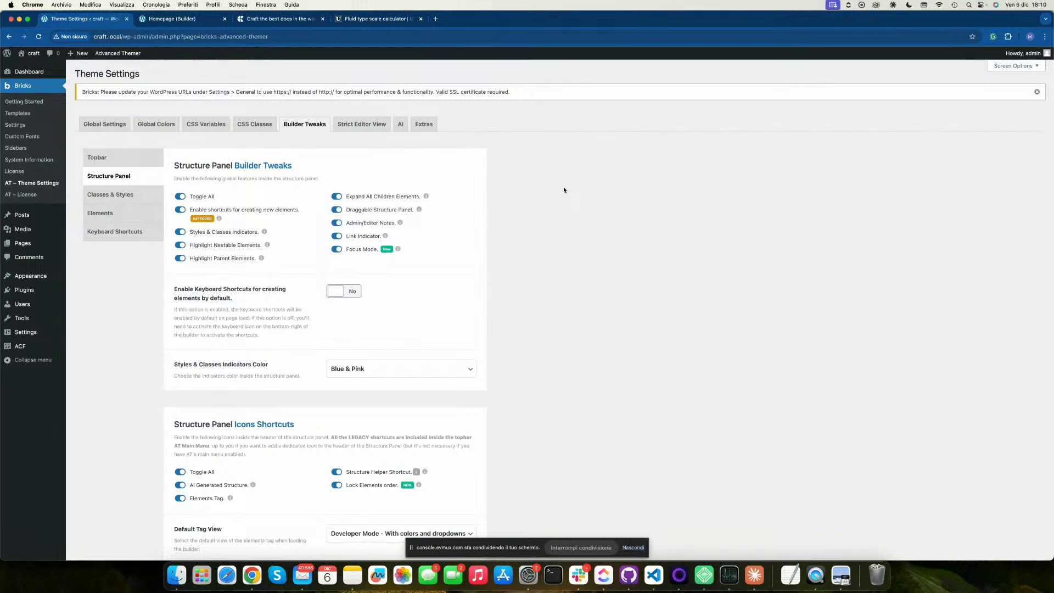
left_click(121, 164)
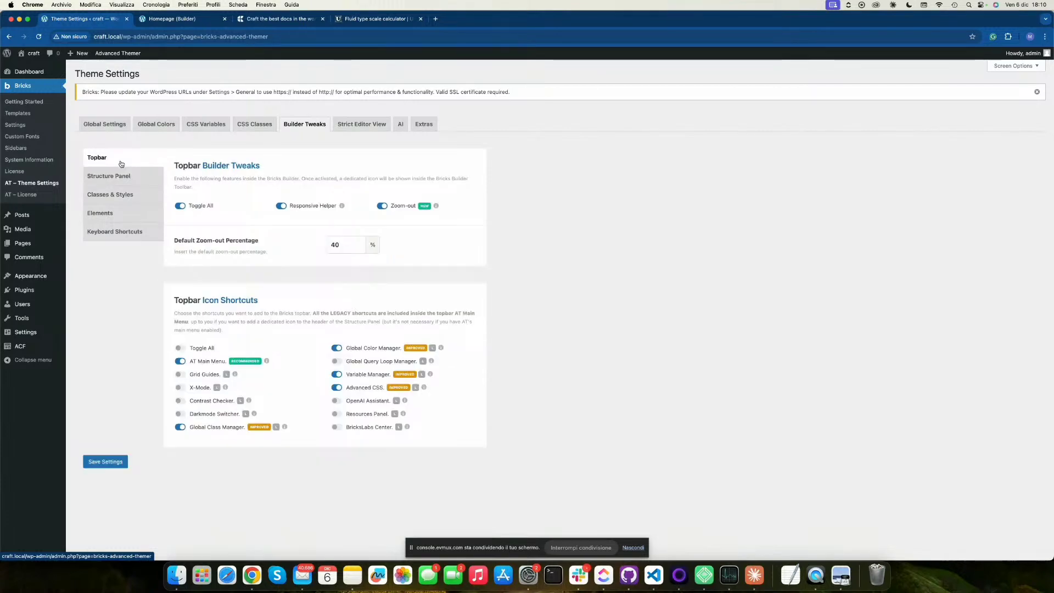
left_click(112, 176)
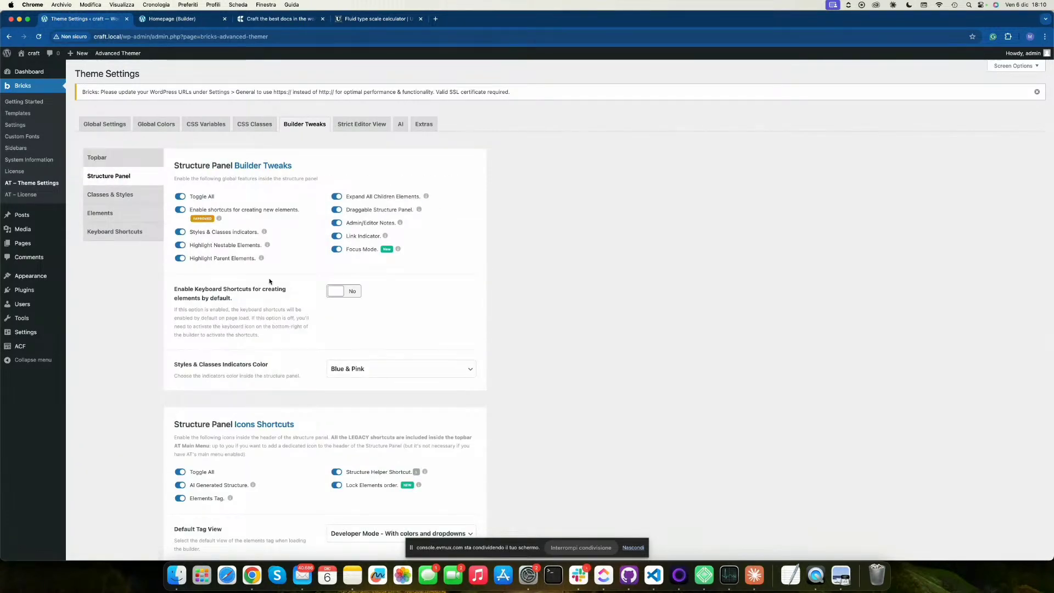
scroll(269, 281, "down", 5)
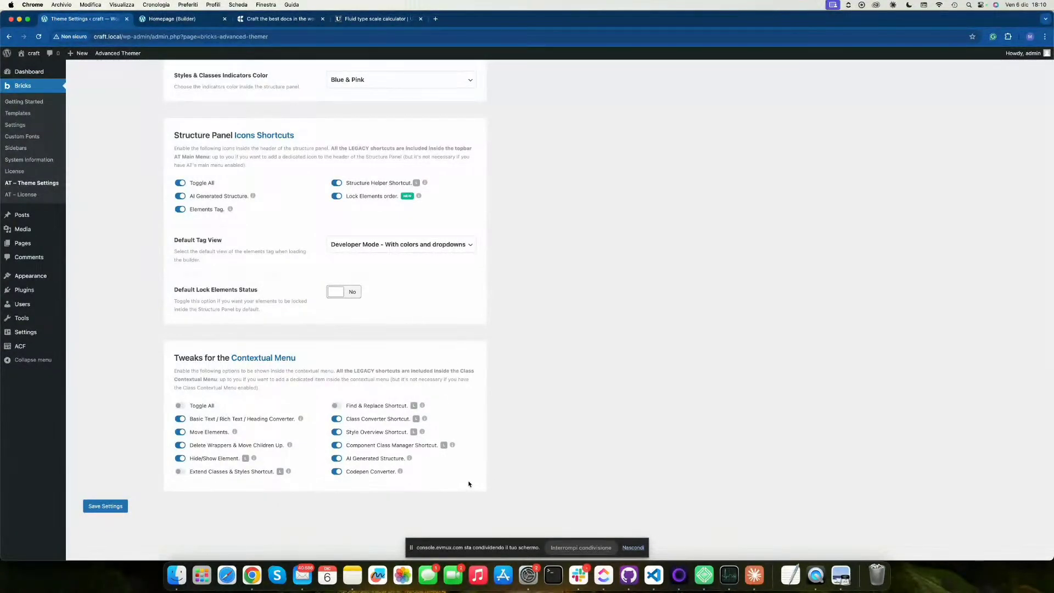
scroll(417, 290, "up", 10)
Examine the Classes & Styles settings of the Builder Tweaks through to the Advanced CSS Editor options.
left_click(161, 198)
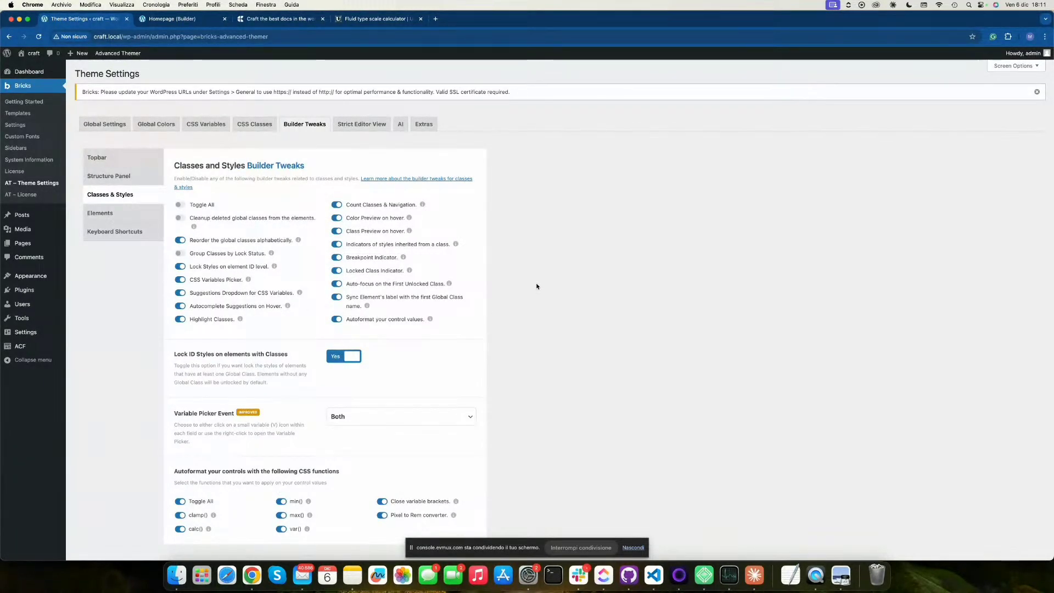
scroll(502, 354, "down", 8)
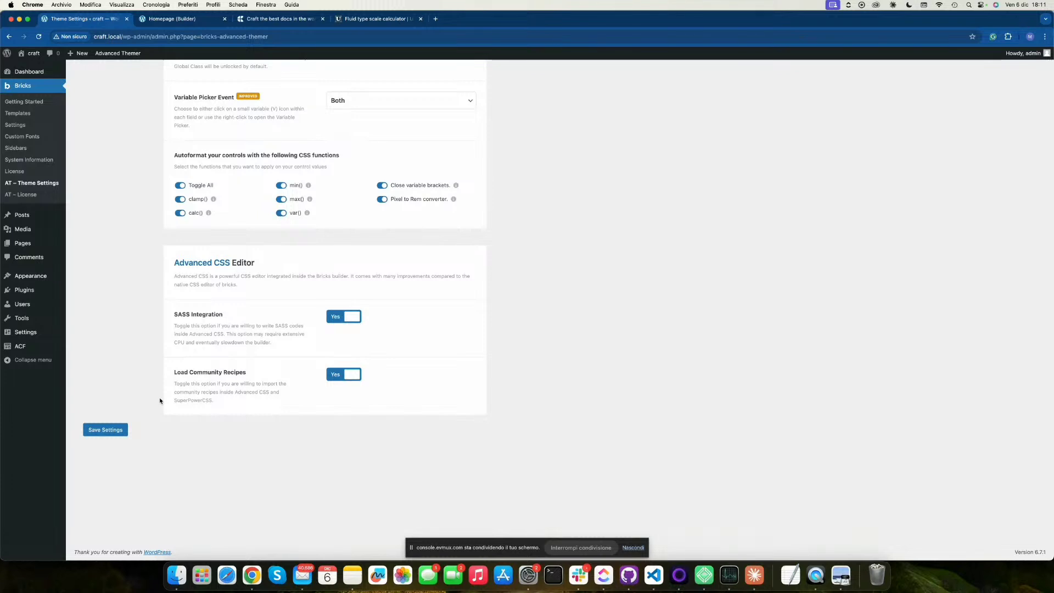
scroll(160, 374, "up", 5)
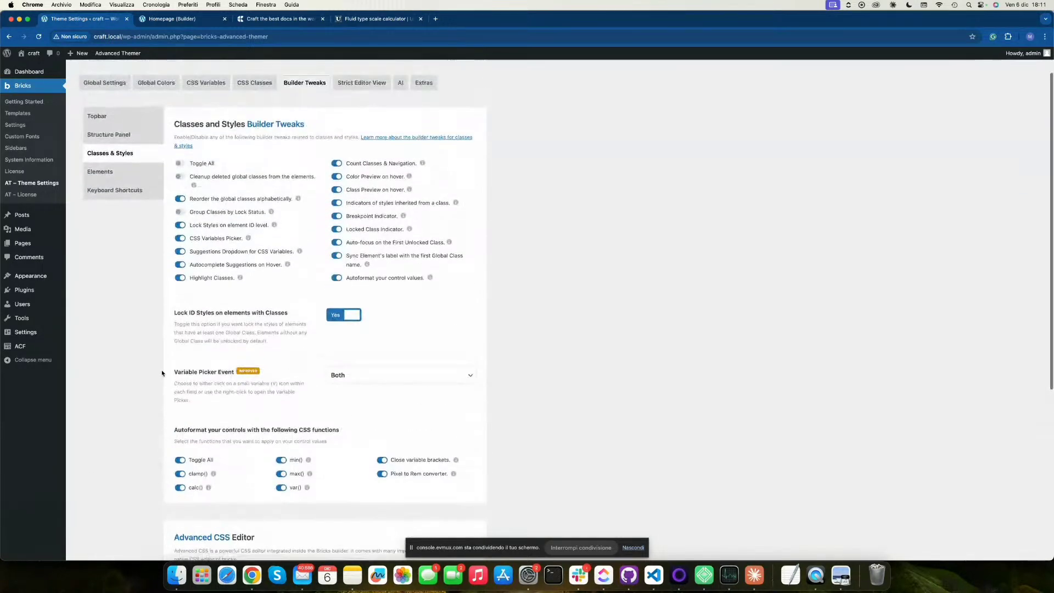
Examine the Elements settings of the Builder Tweaks, including the description of the Grid Builder option.
left_click(134, 187)
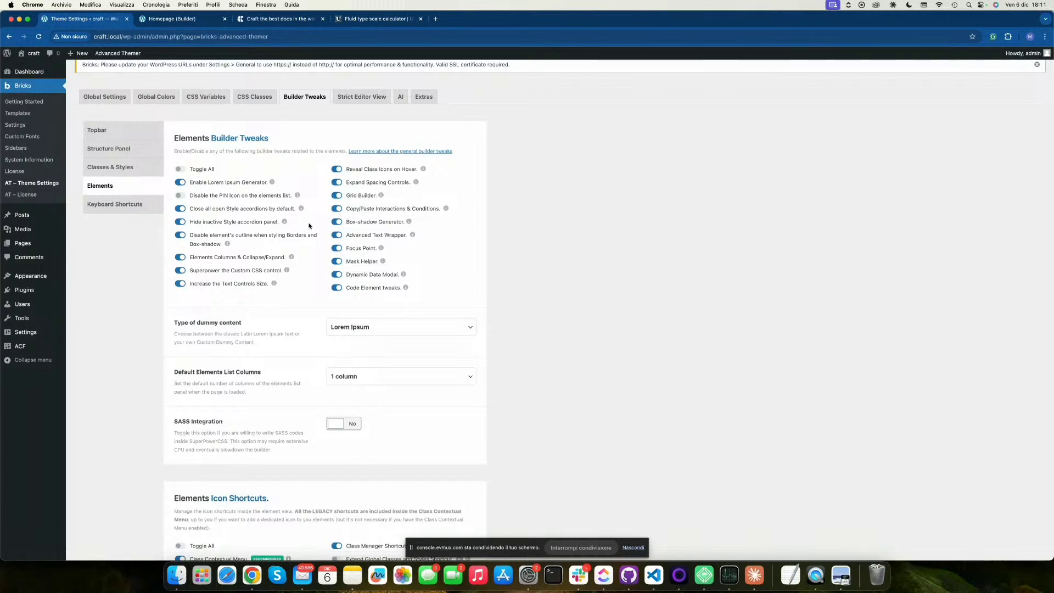
scroll(474, 245, "down", 5)
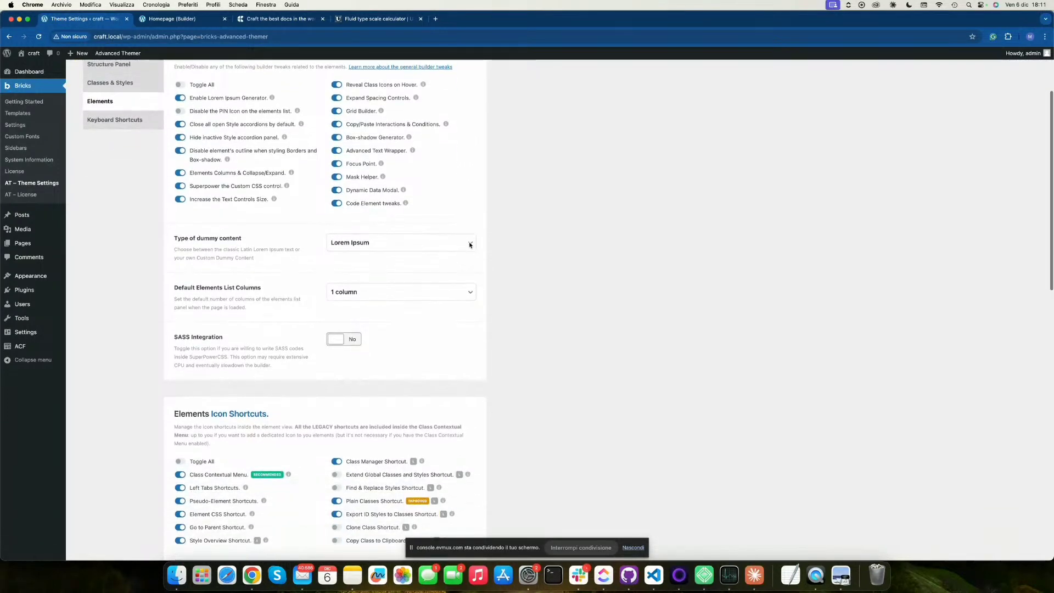
scroll(470, 245, "up", 5)
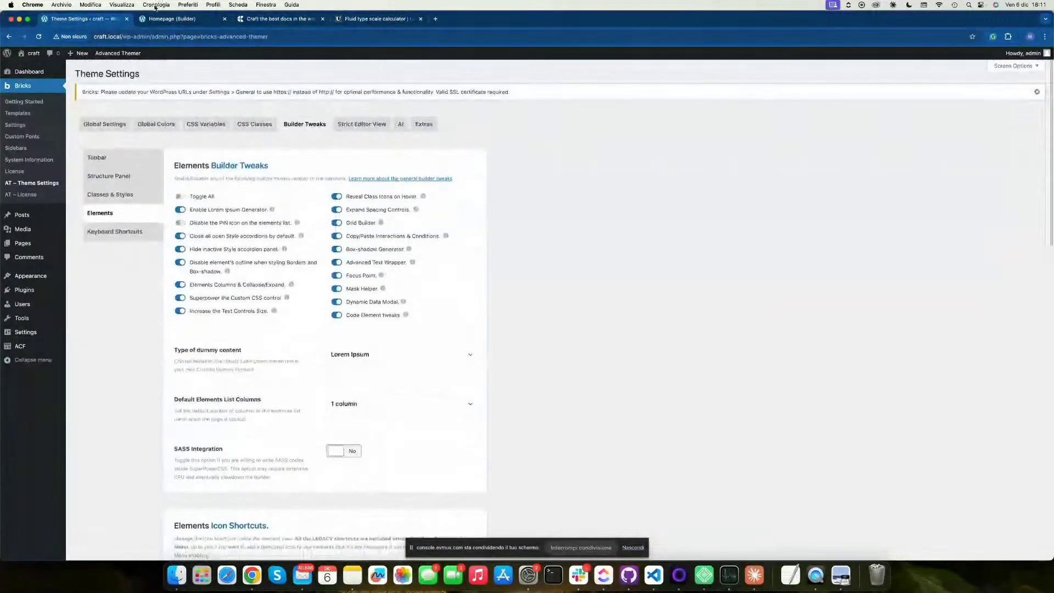
left_click(162, 20)
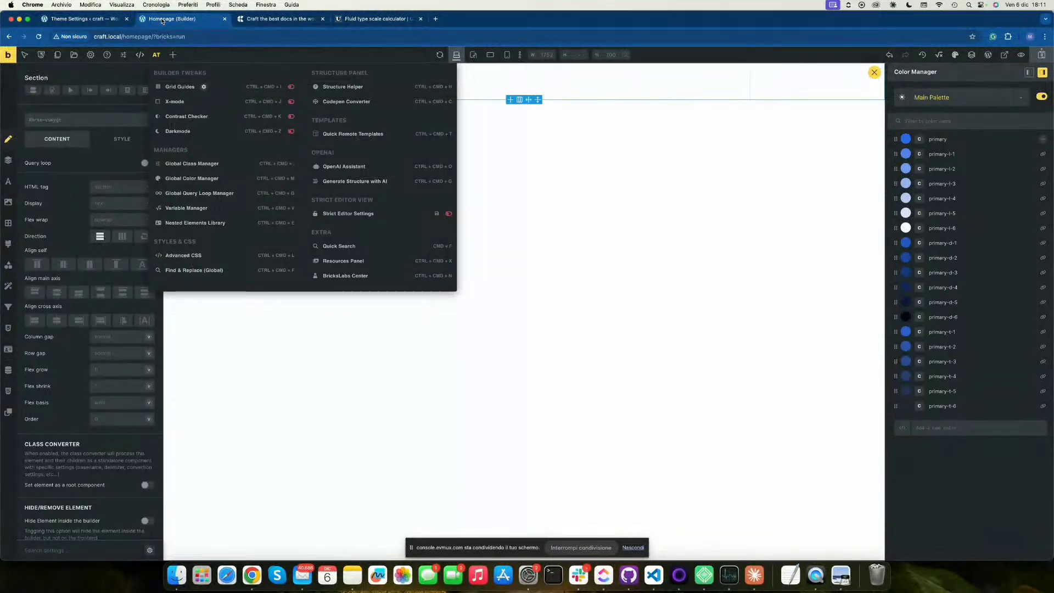
left_click(129, 23)
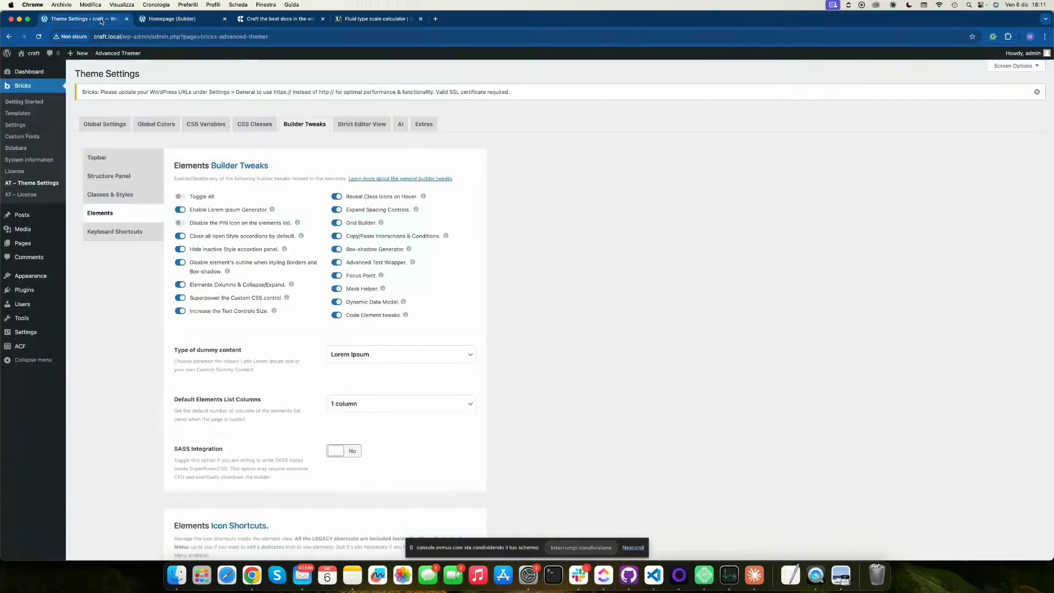
mouse_move(379, 227)
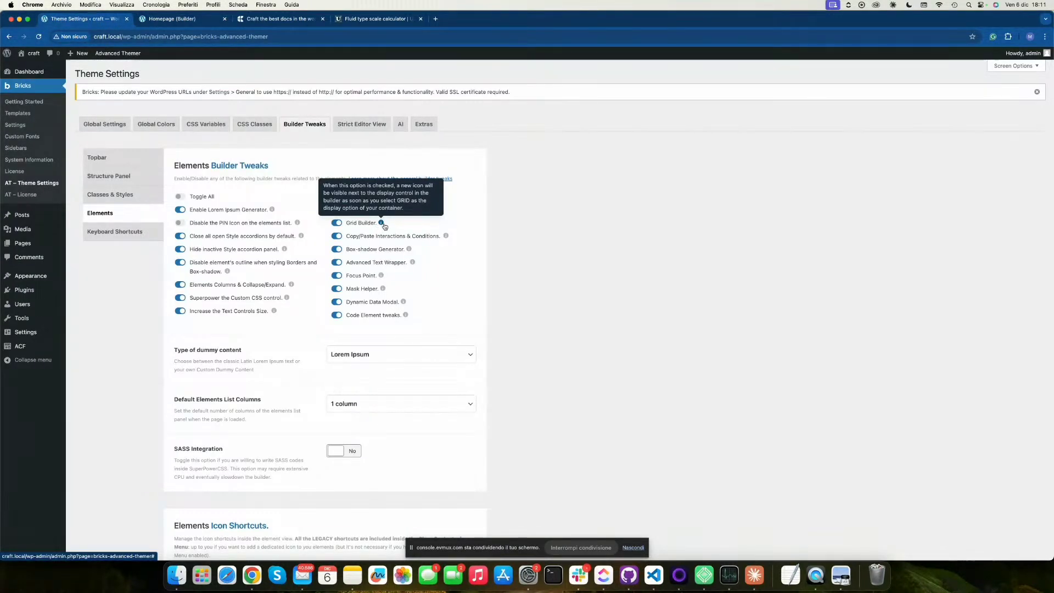
mouse_move(447, 240)
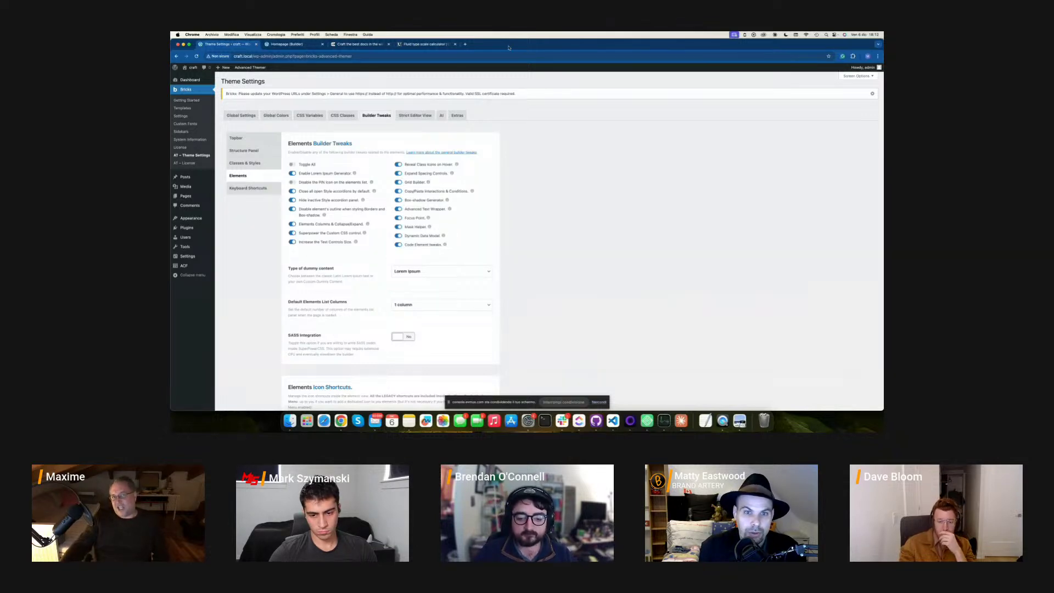
Open advancedthemer.com in a new browser tab and browse the features listed in its Feature Finder.
left_click(466, 45)
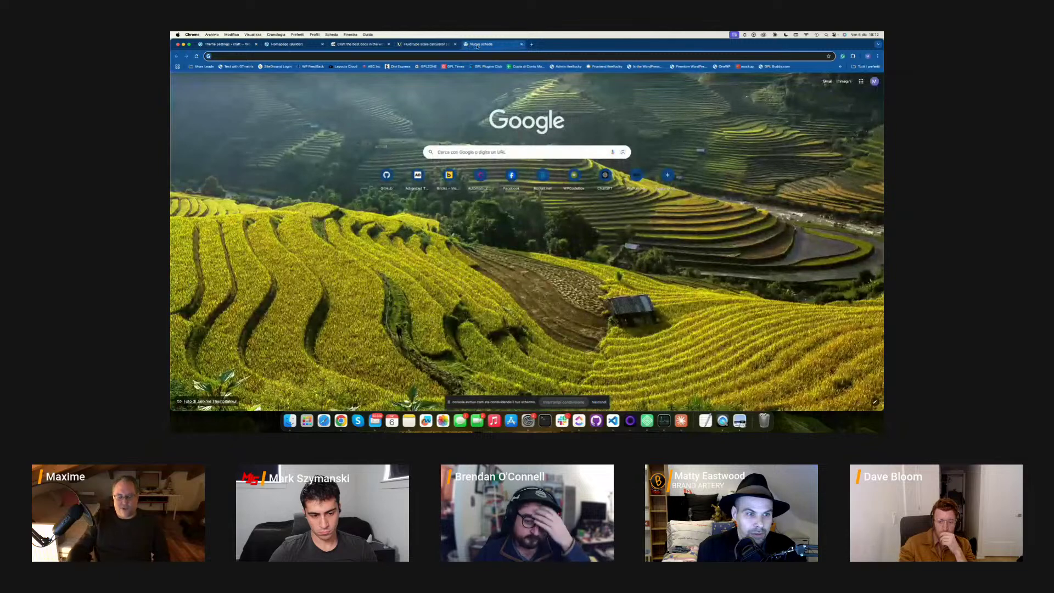
type("advancedthemer.com")
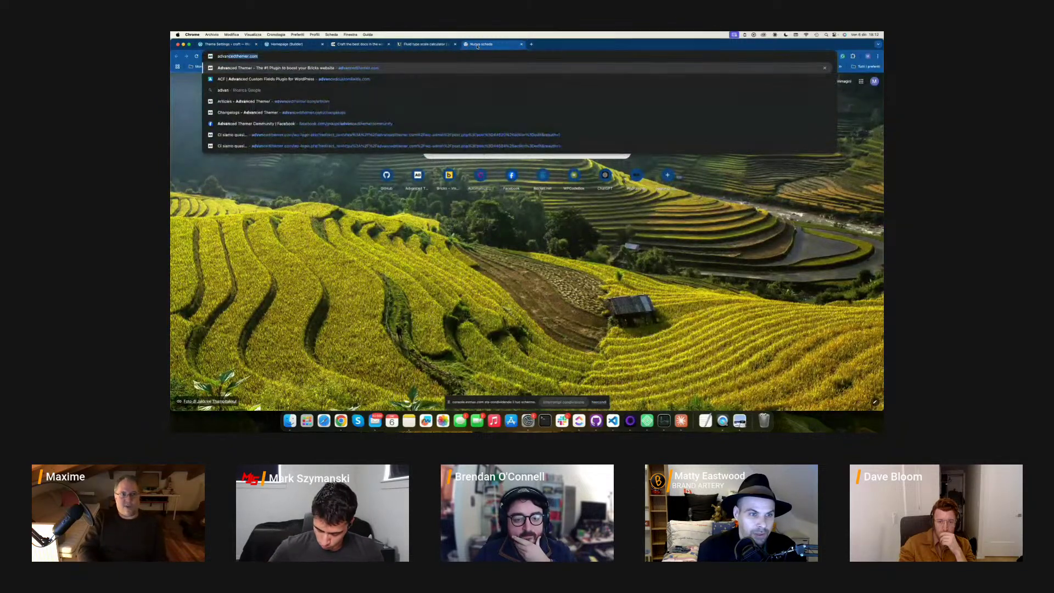
key("Return")
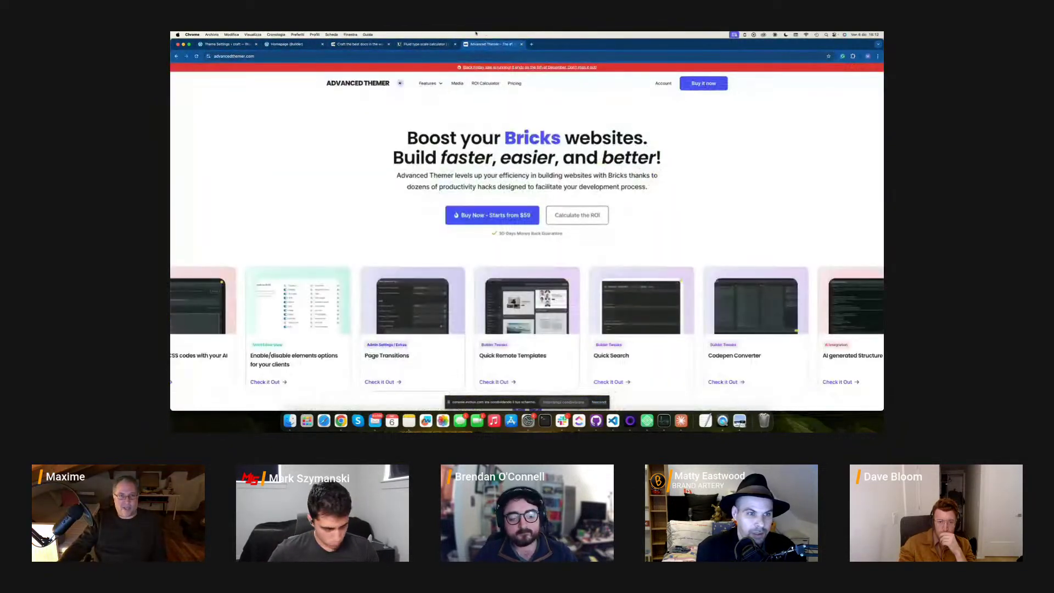
mouse_move(429, 83)
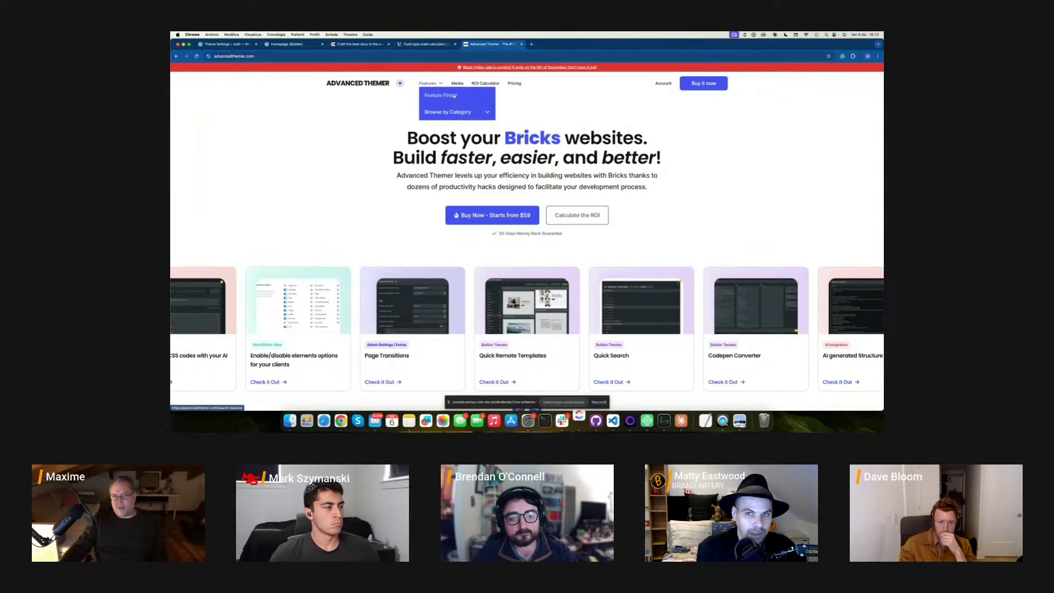
left_click(426, 96)
scroll(670, 142, "down", 15)
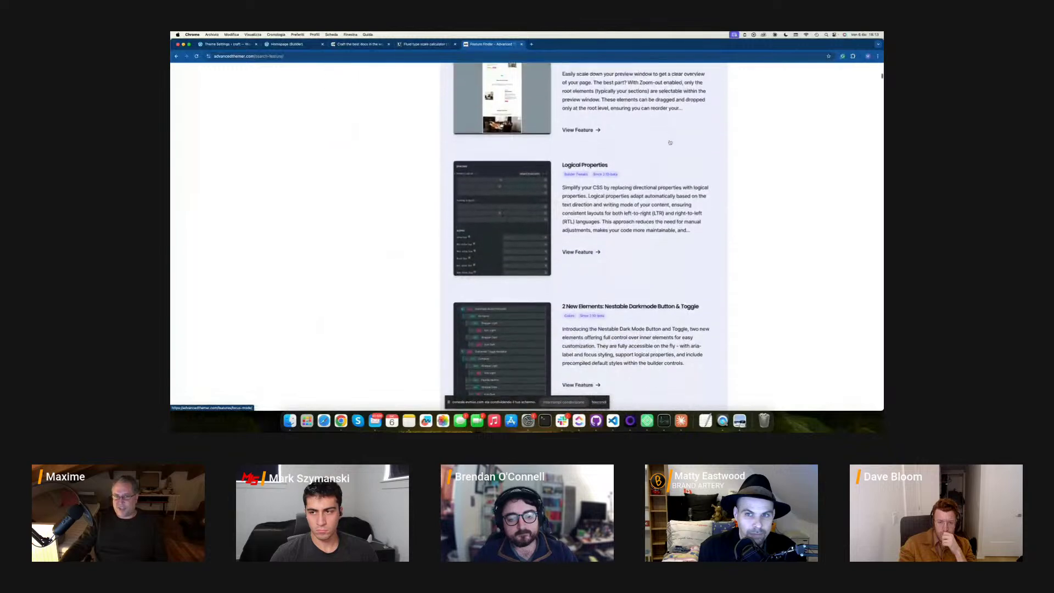
scroll(681, 159, "up", 15)
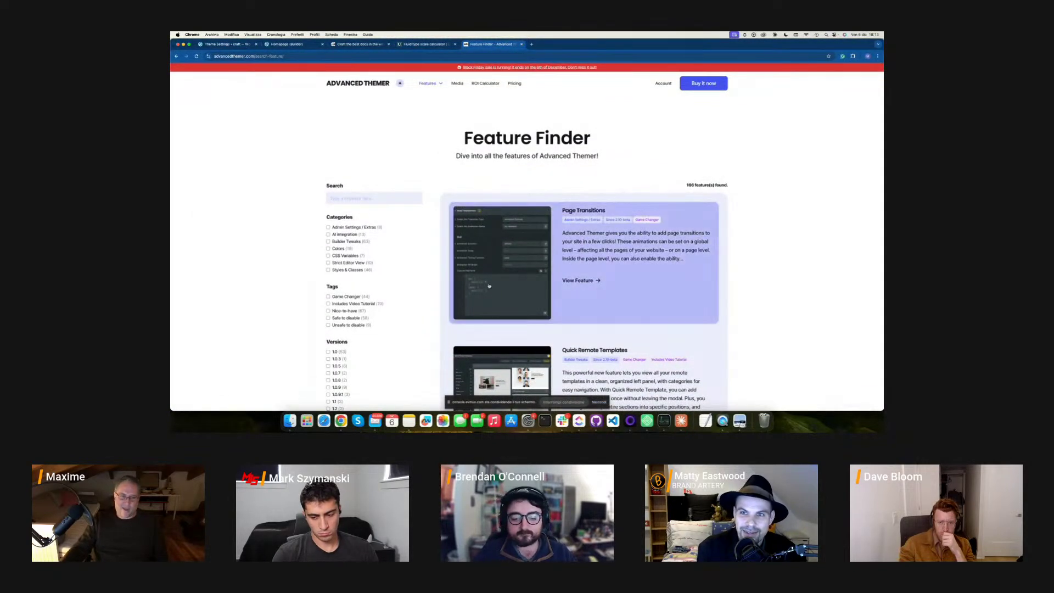
scroll(431, 287, "down", 3)
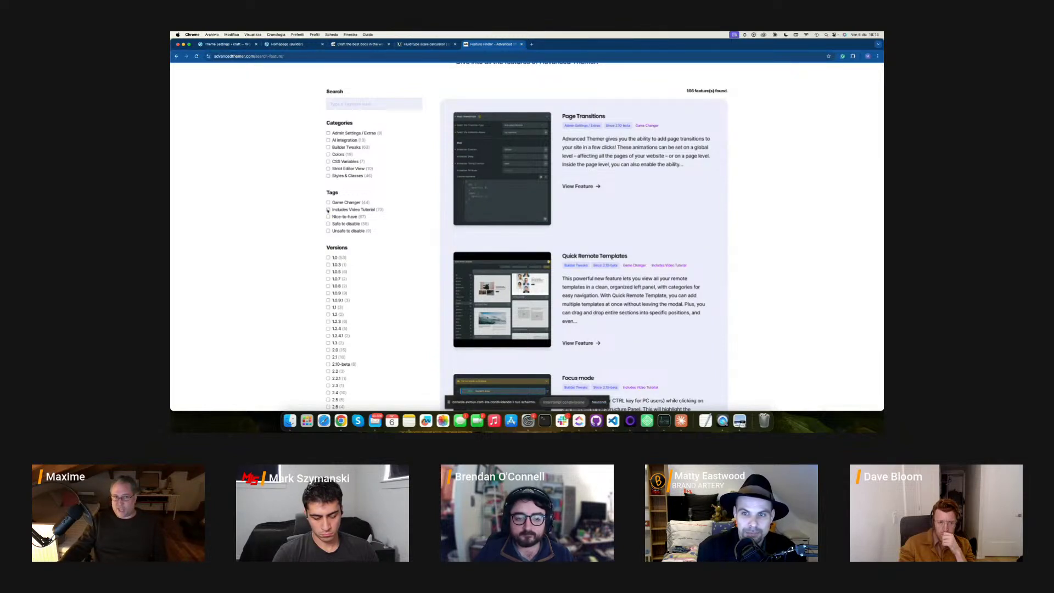
Filter the features by the Includes Video Tutorial tag, and read the Focus mode feature page with its videos and documentation.
left_click(328, 211)
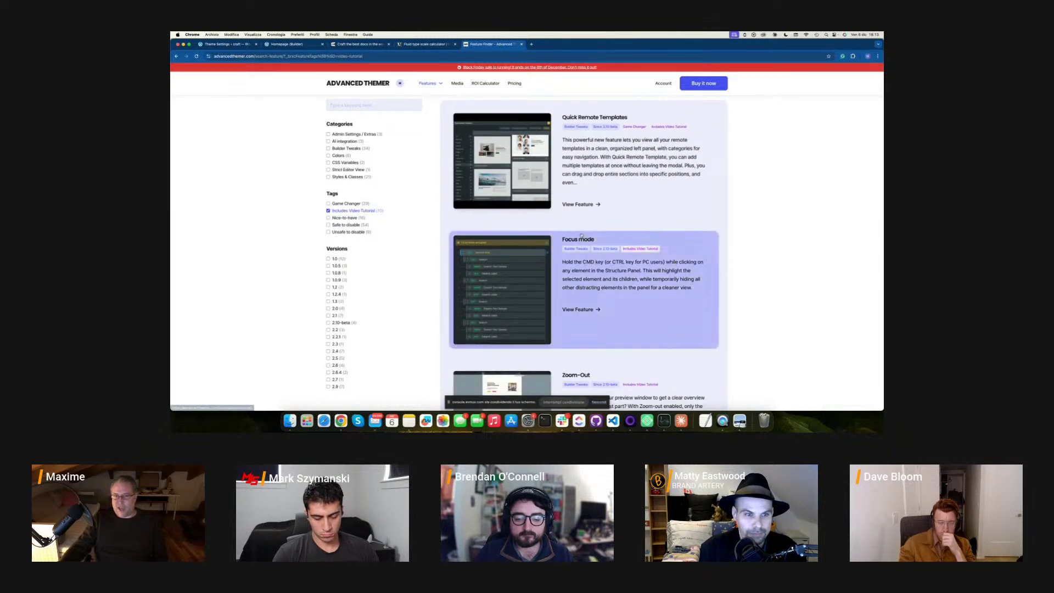
left_click(645, 249)
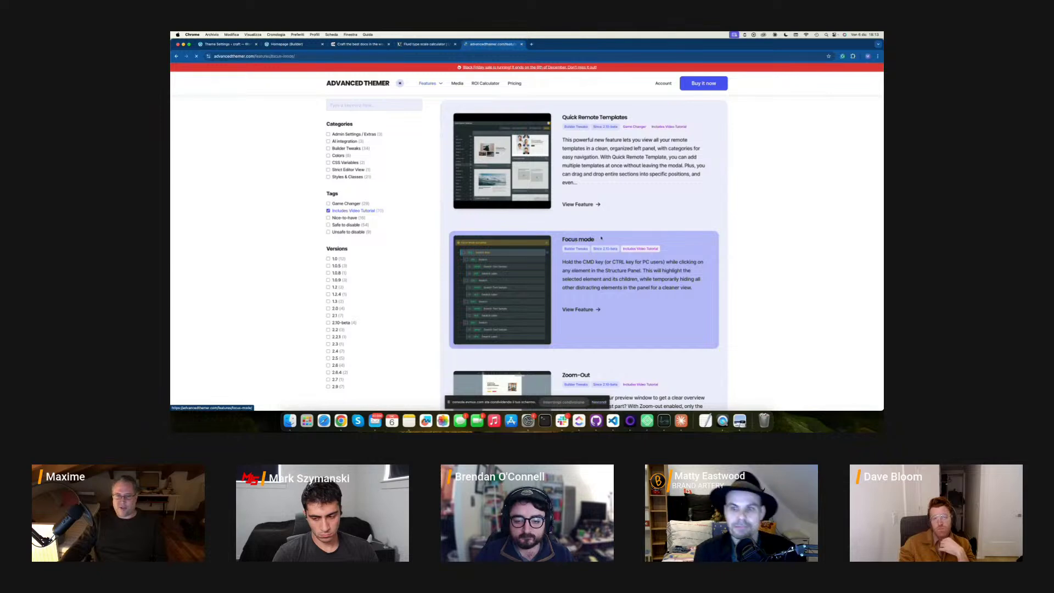
scroll(691, 241, "down", 10)
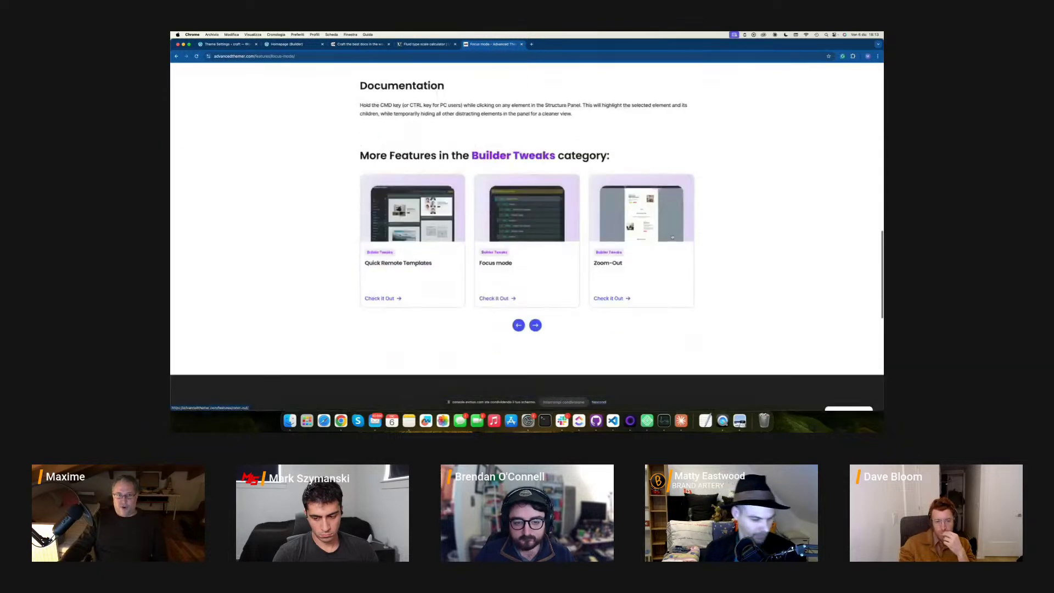
scroll(673, 236, "up", 3)
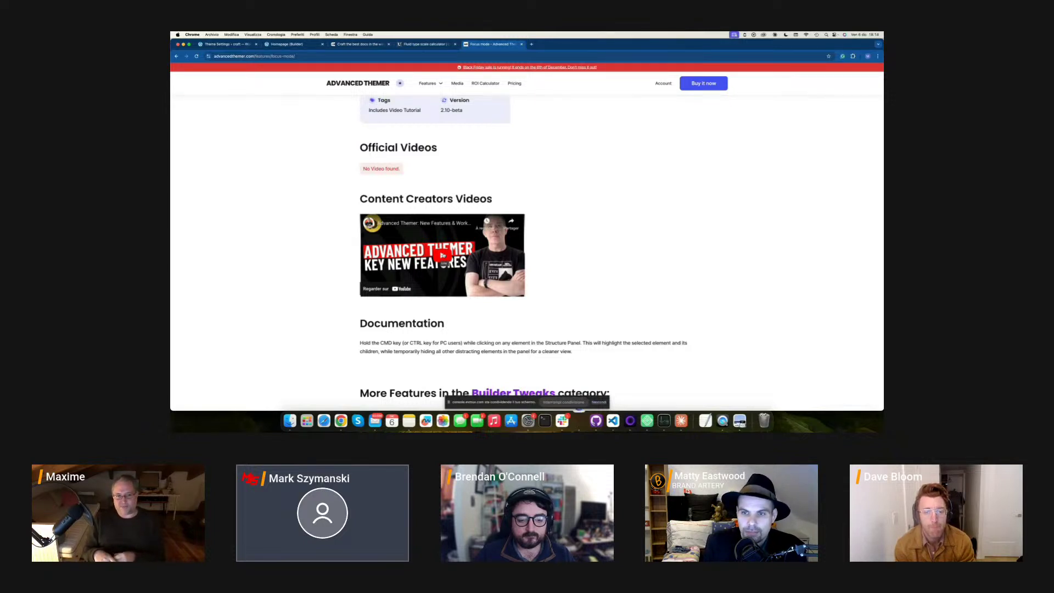
Close the Advanced Themer website and the menu and Color Manager left open in the Homepage builder, and bring up the Craft website.
left_click(521, 44)
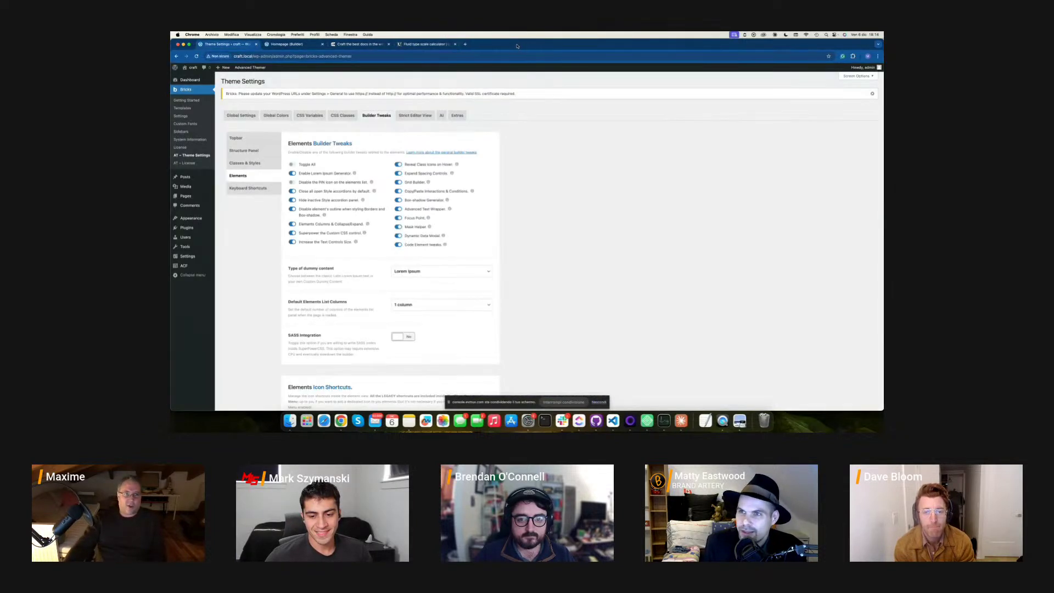
left_click(285, 44)
left_click(559, 135)
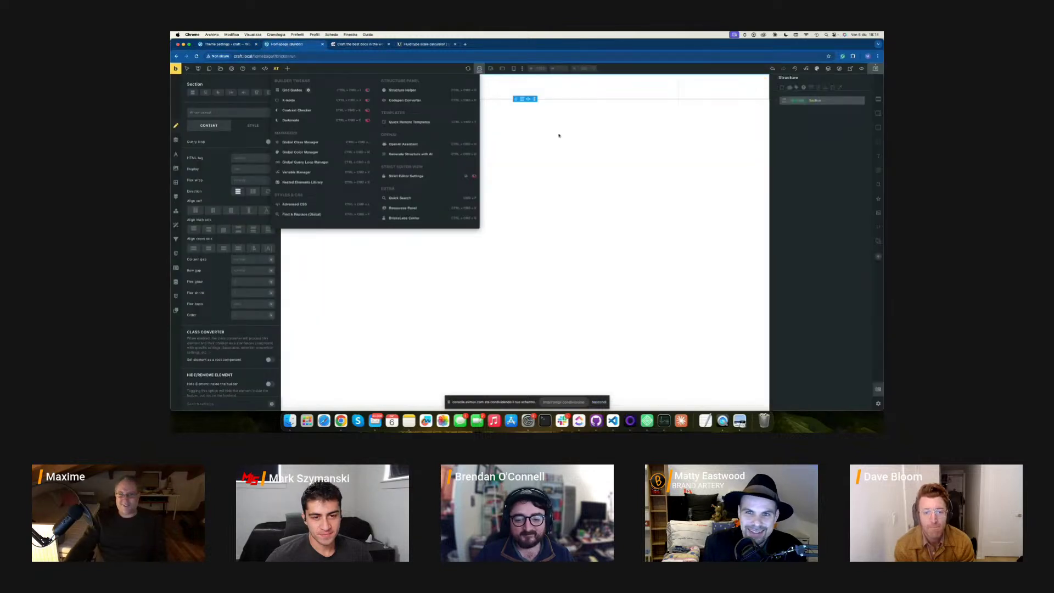
left_click(502, 144)
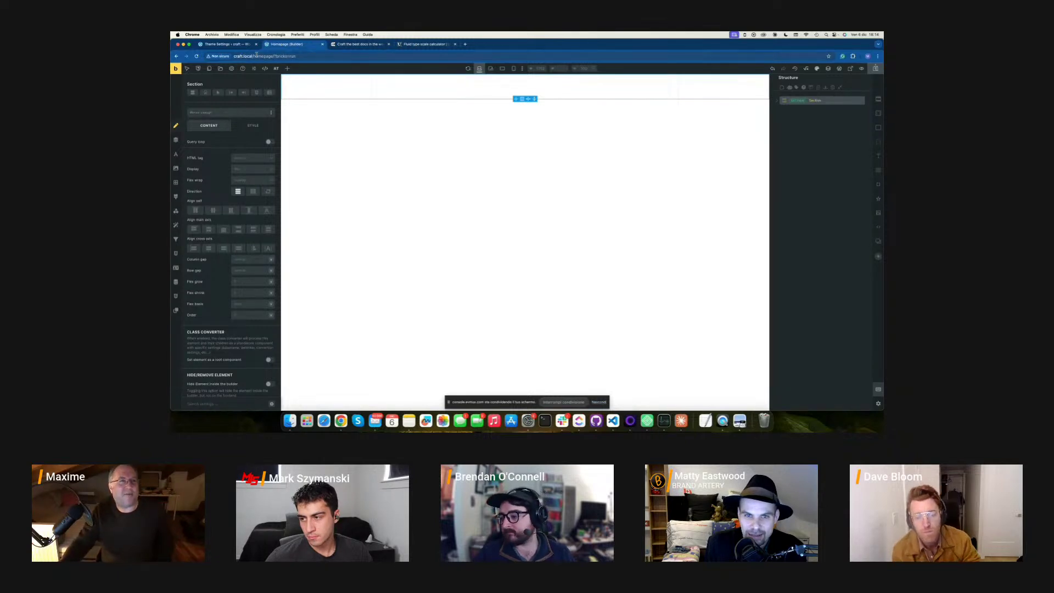
left_click(372, 43)
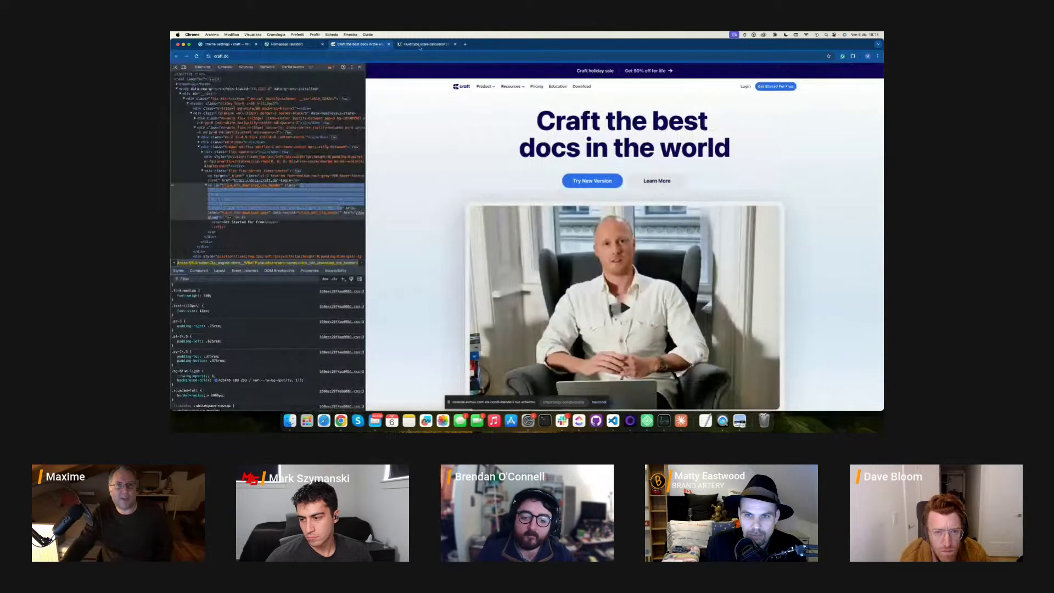
Close the fluid type scale calculator page, delete the existing section in the Homepage builder, and add a fresh section with its container.
left_click(456, 44)
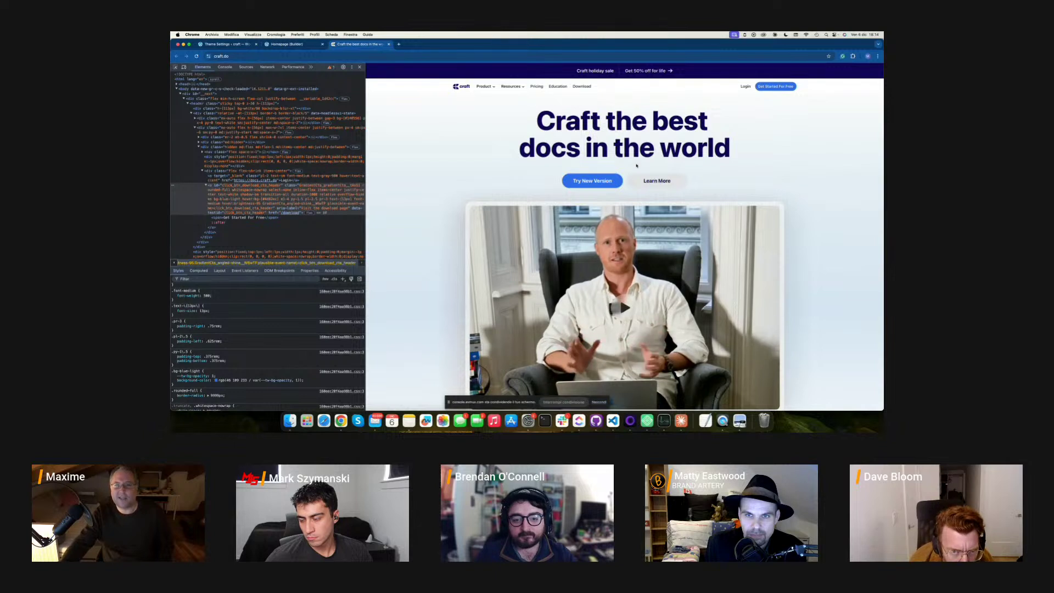
scroll(639, 159, "up", 1)
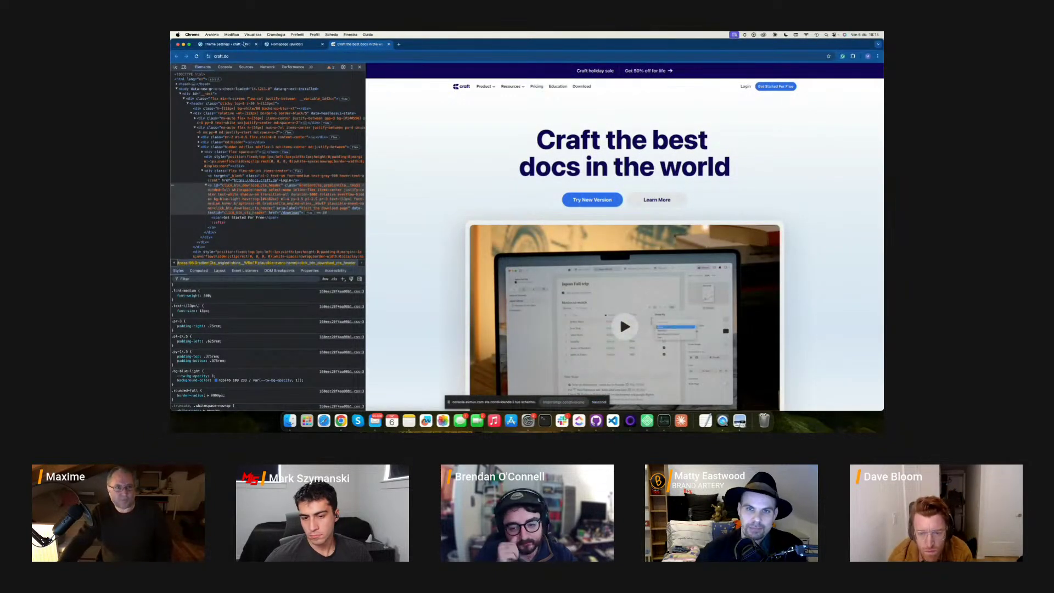
left_click(274, 45)
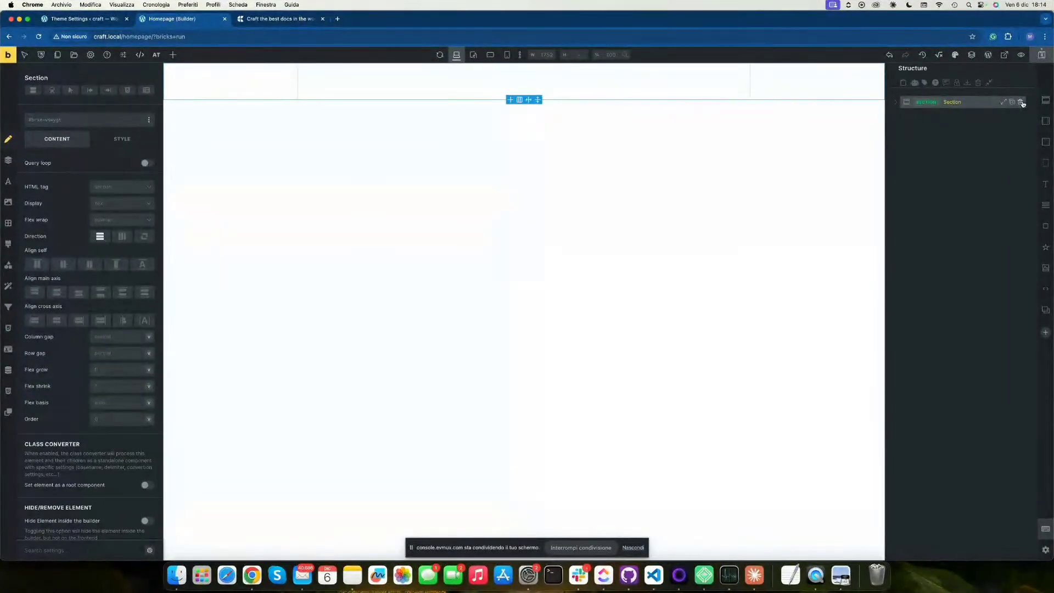
left_click(1023, 103)
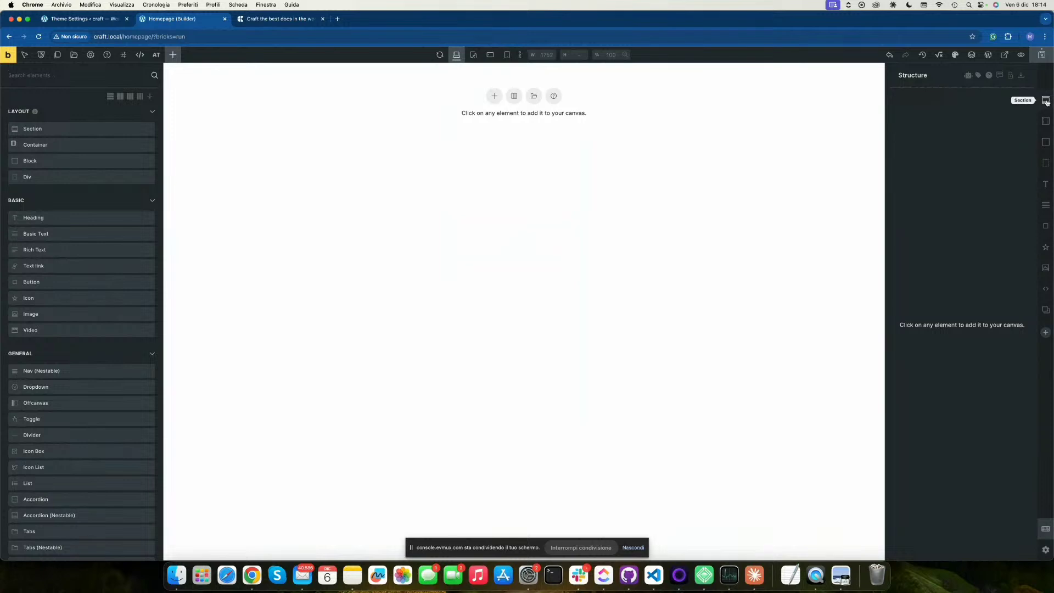
left_click(1047, 100)
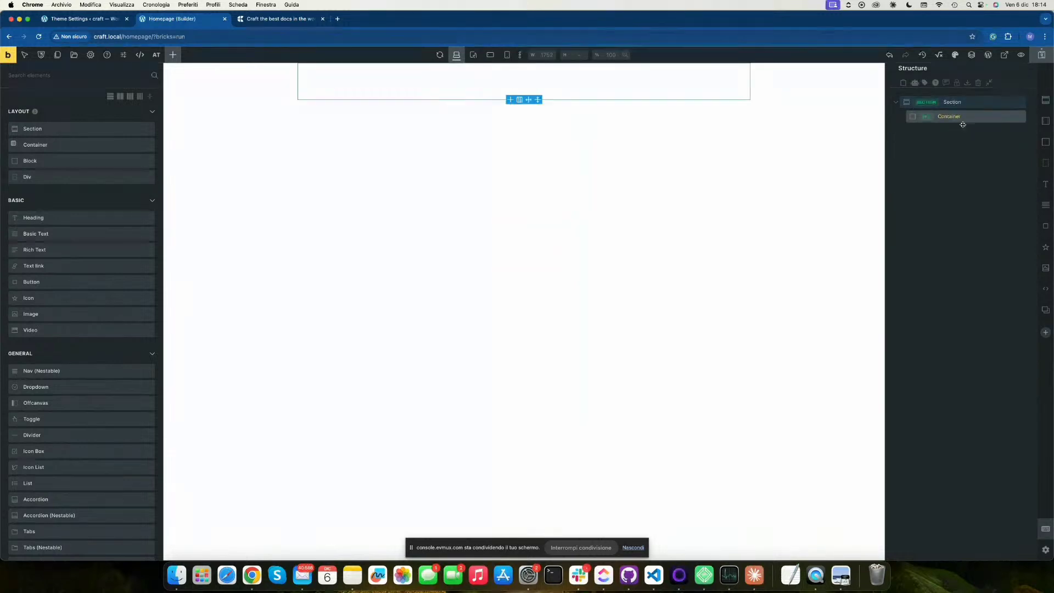
Review the hero area on the Craft website and add a heading inside the Homepage section's container.
left_click(280, 18)
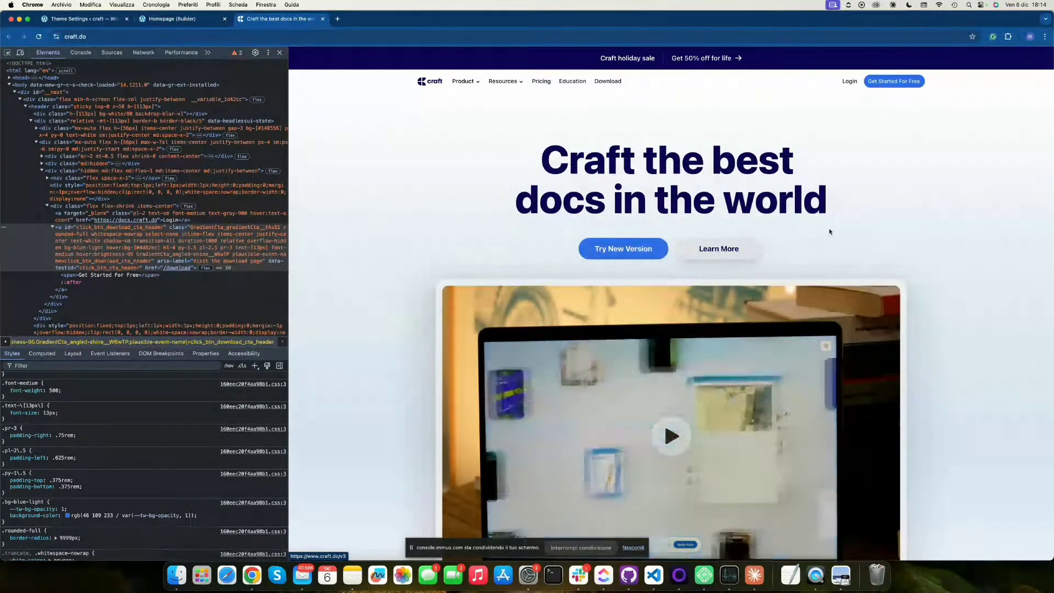
scroll(664, 321, "down", 4)
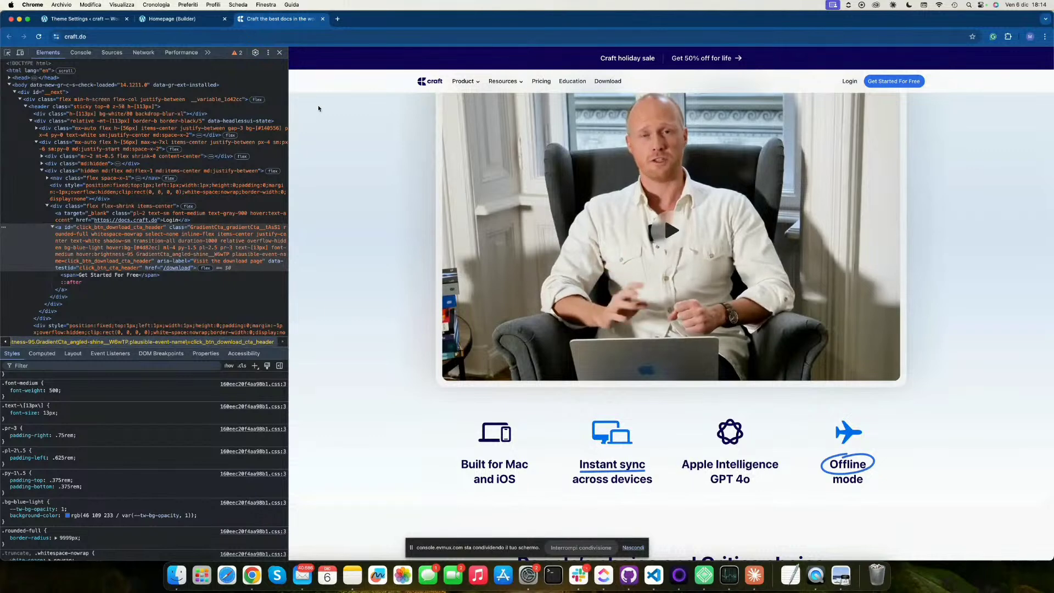
scroll(358, 134, "up", 5)
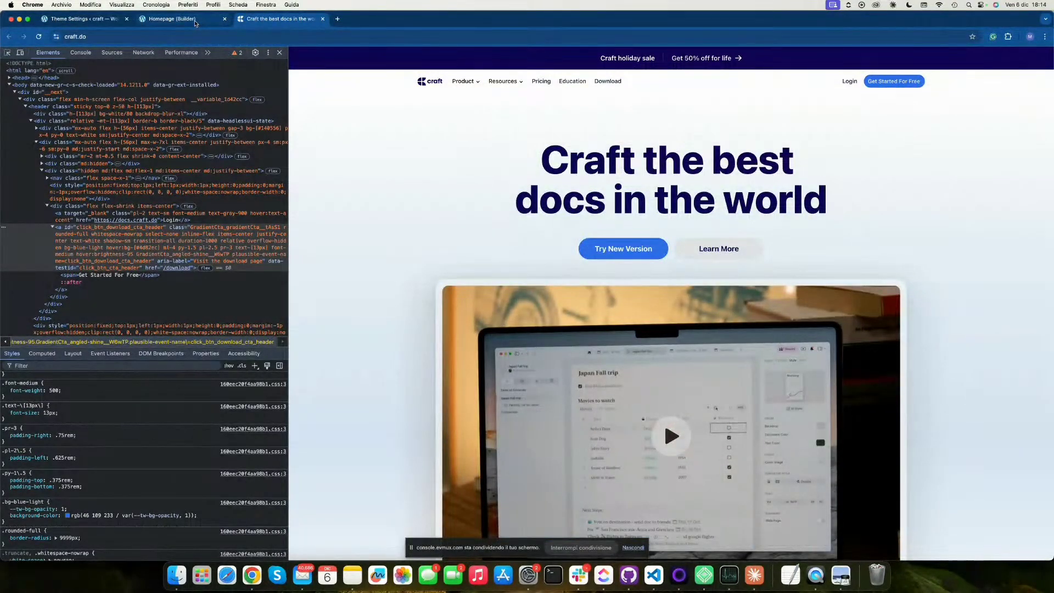
left_click(194, 21)
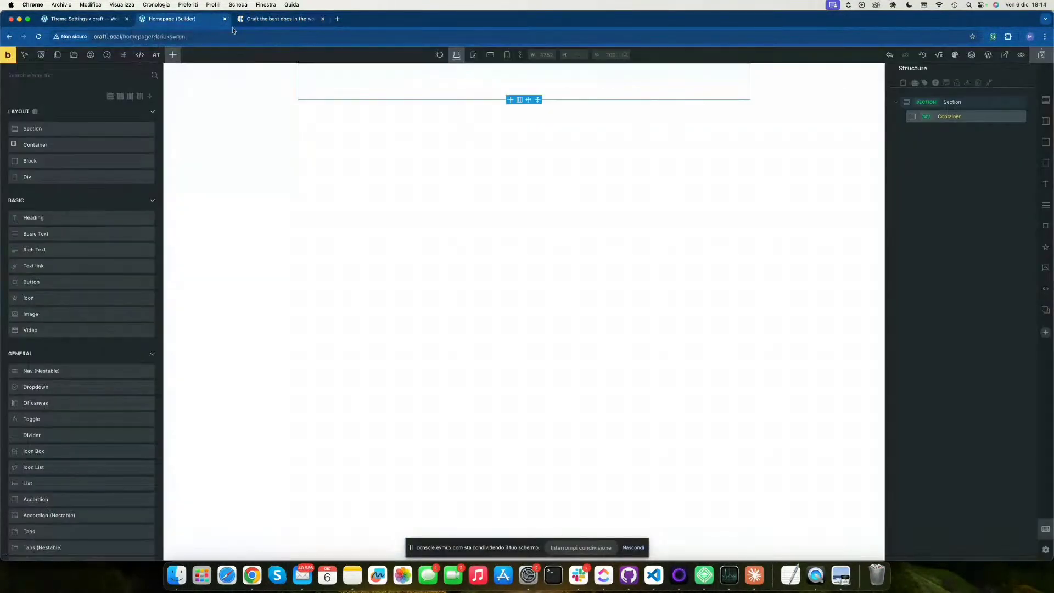
left_click(1040, 184)
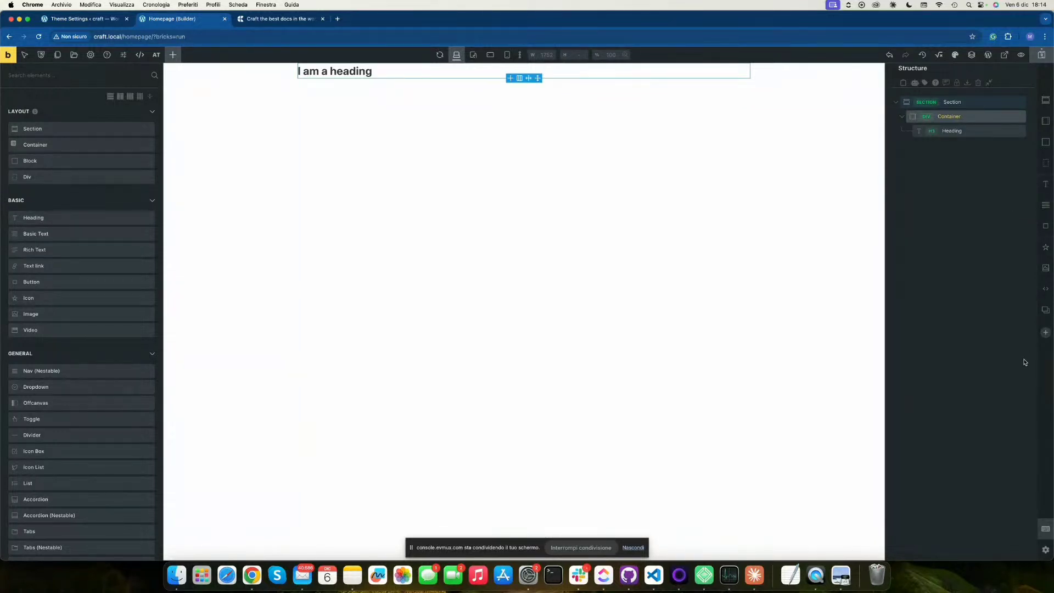
Examine the active and inactive elements in the Shortcut Settings, and close them without changes.
left_click(1047, 552)
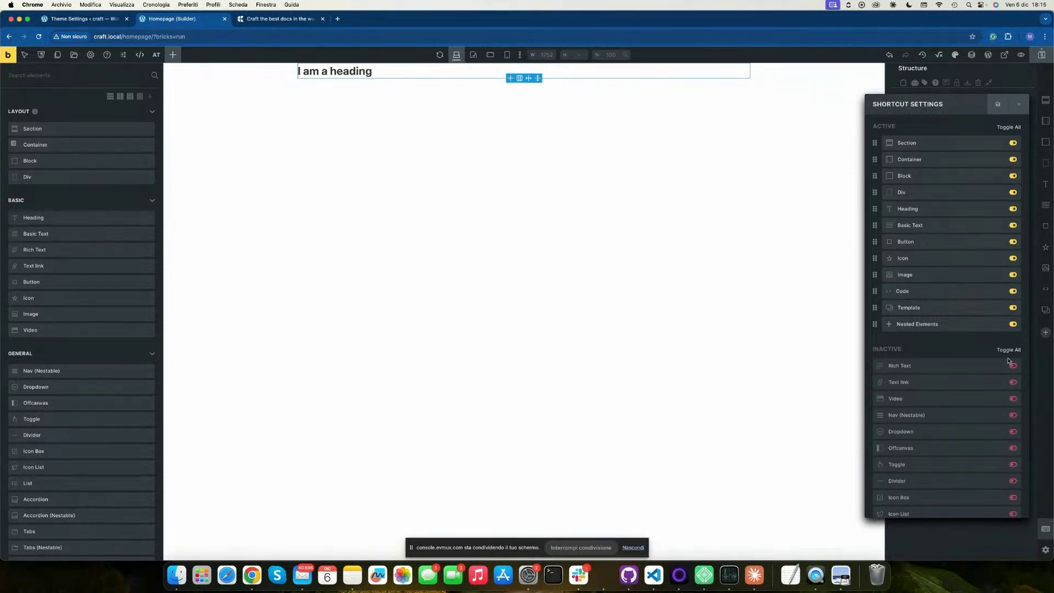
scroll(1005, 362, "down", 10)
scroll(1005, 365, "down", 2)
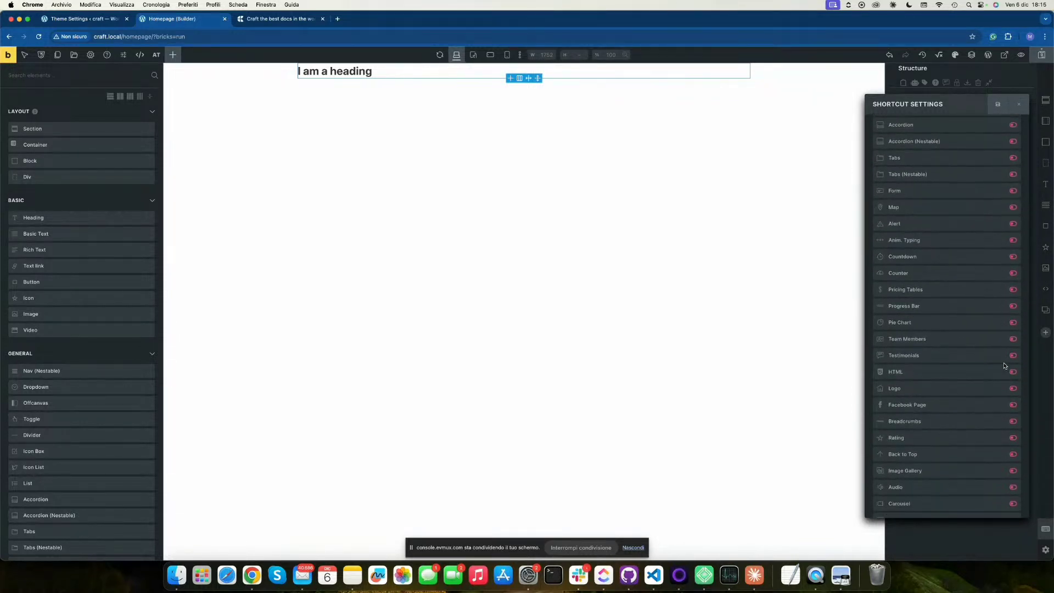
scroll(925, 297, "up", 5)
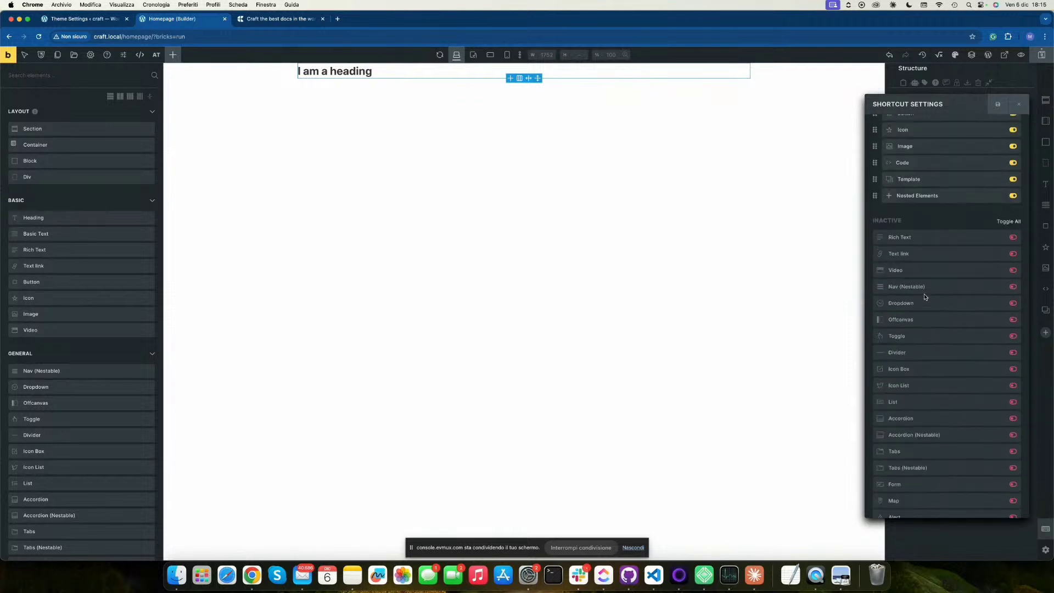
left_click(1020, 104)
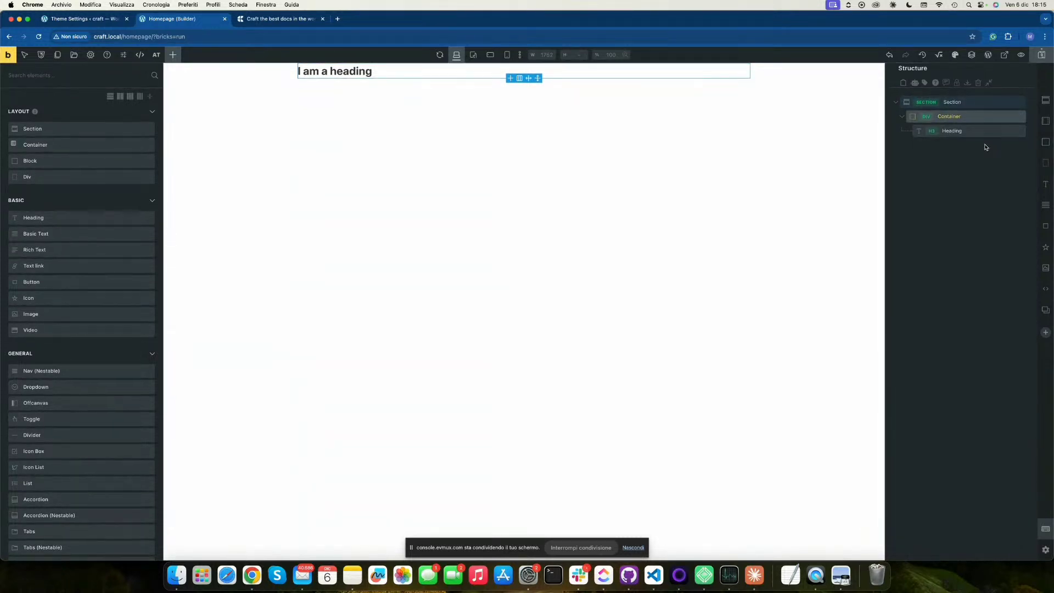
Add a block below the heading in the container and place two buttons inside it.
left_click(1047, 144)
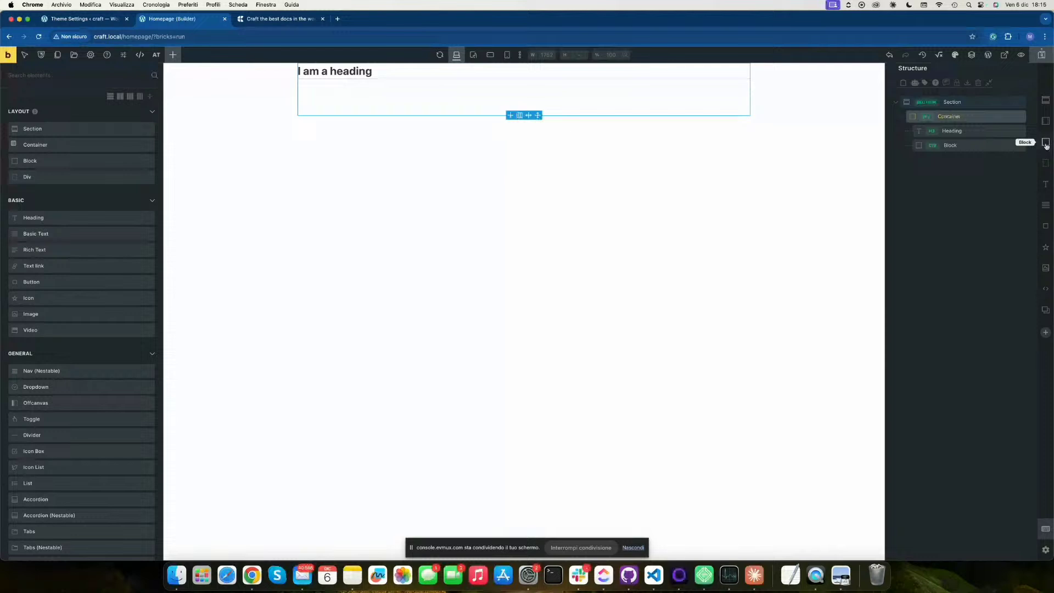
left_click(963, 147)
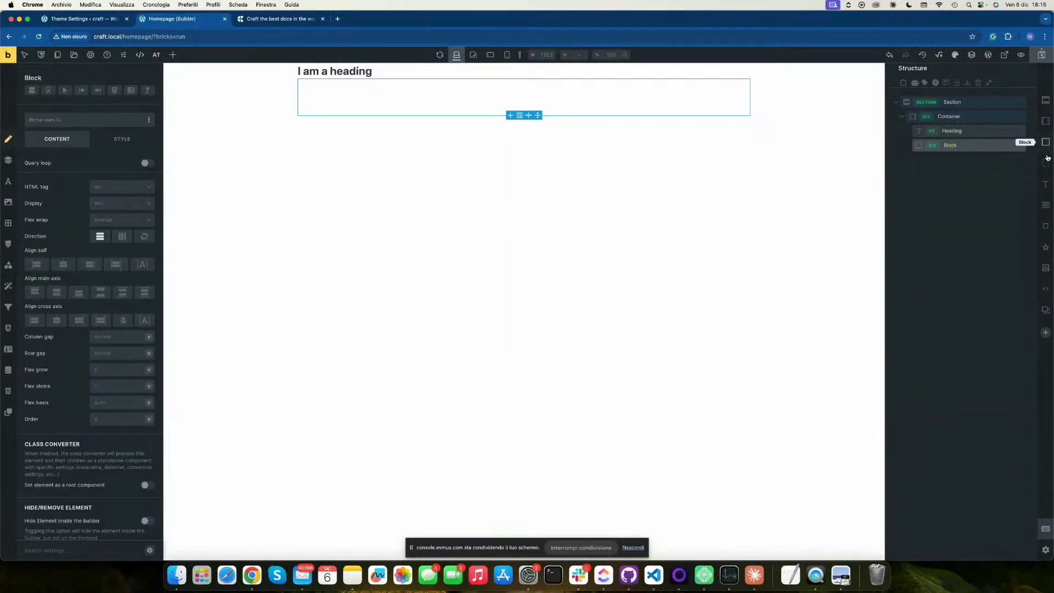
left_click(1045, 222)
left_click(1044, 223)
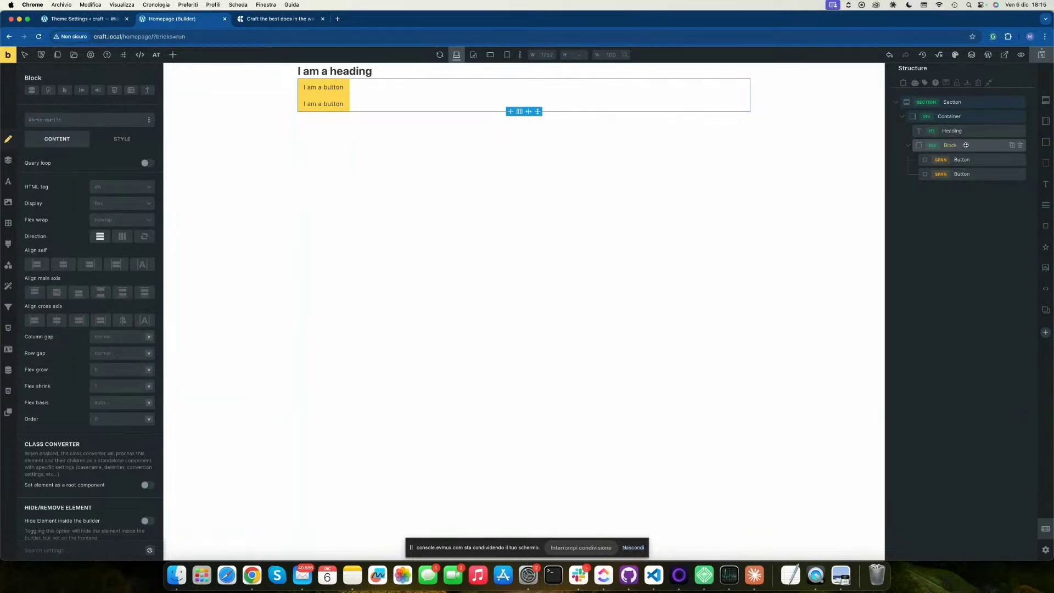
Add a second, empty block to the container, below the block with the two buttons.
left_click(945, 117)
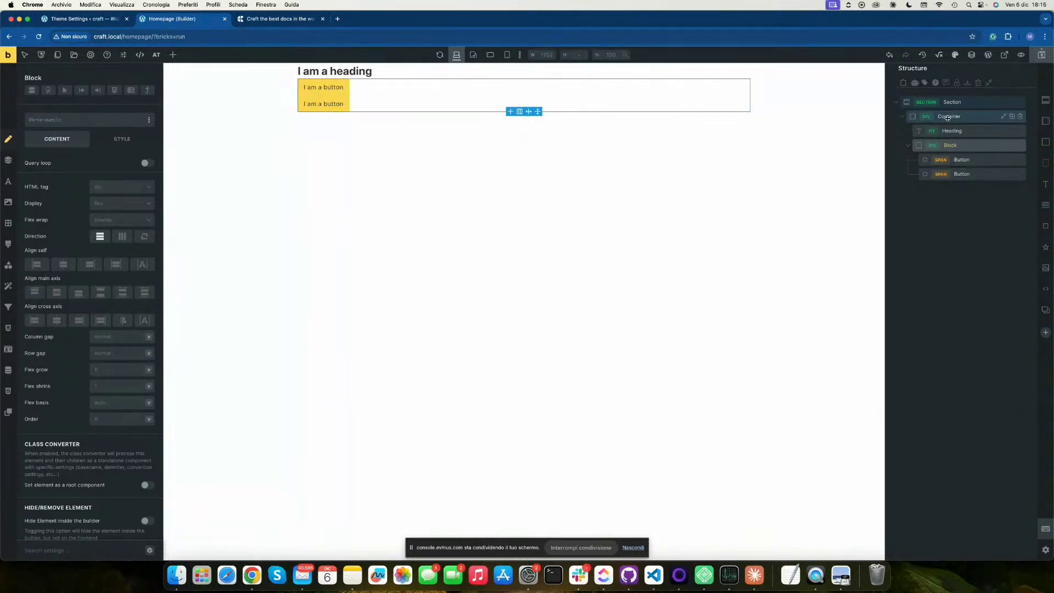
left_click(1045, 141)
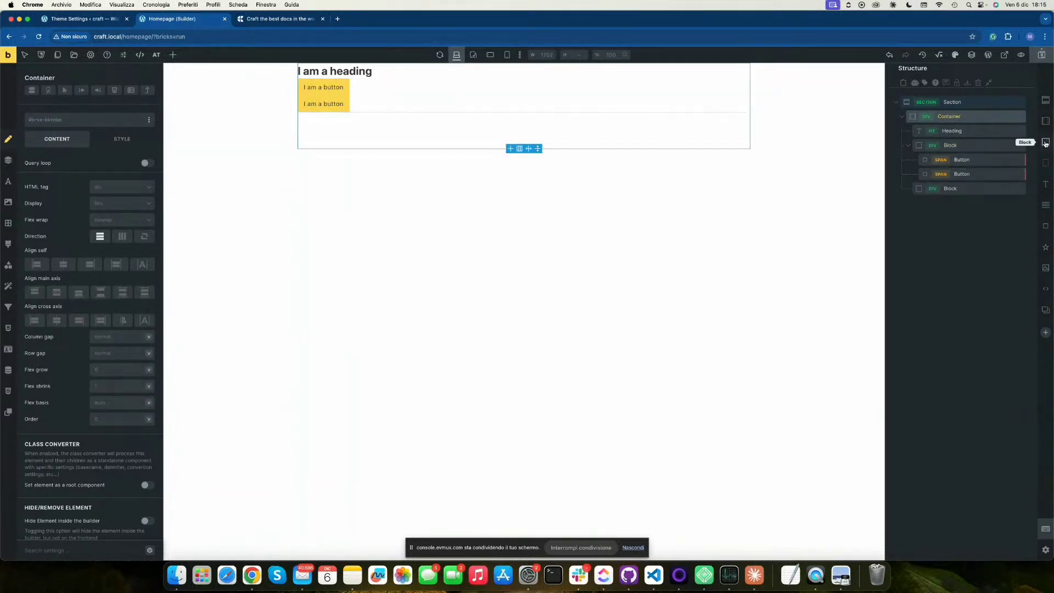
left_click(1032, 309)
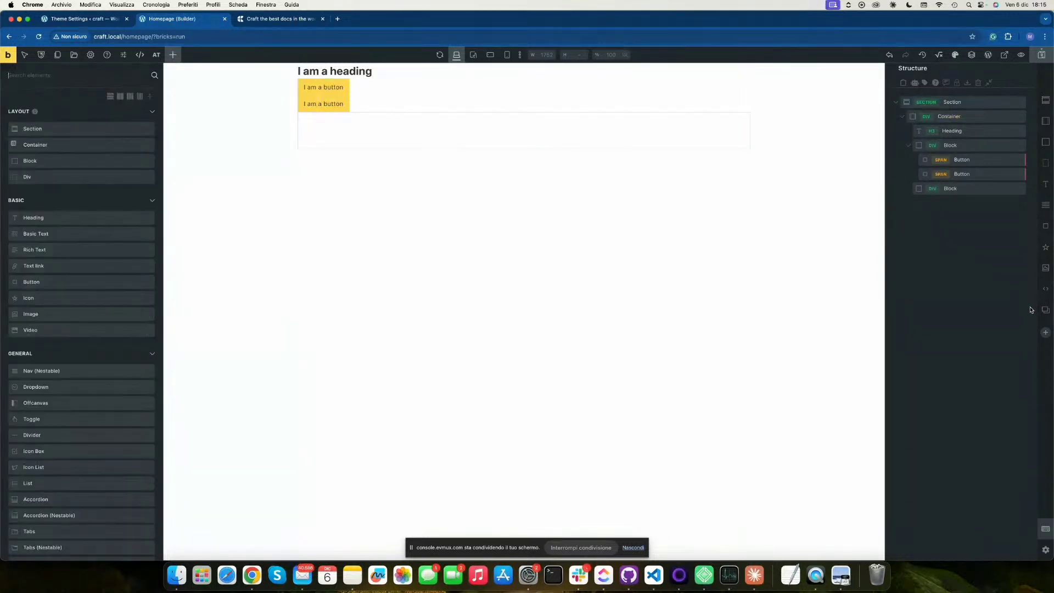
Try adding a Div outside the section, and delete it again.
left_click(1046, 529)
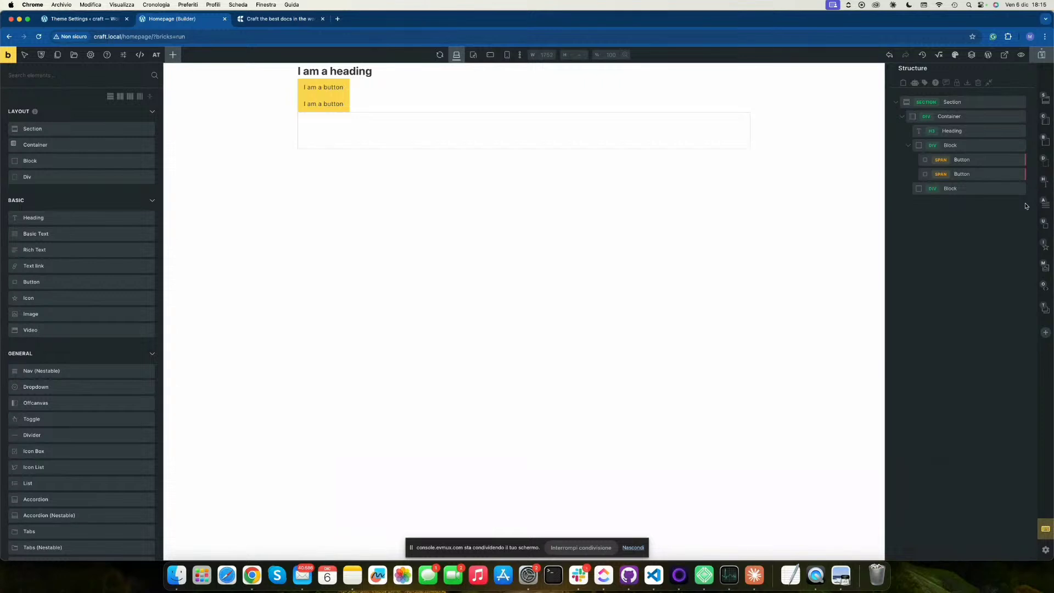
key("alt+d")
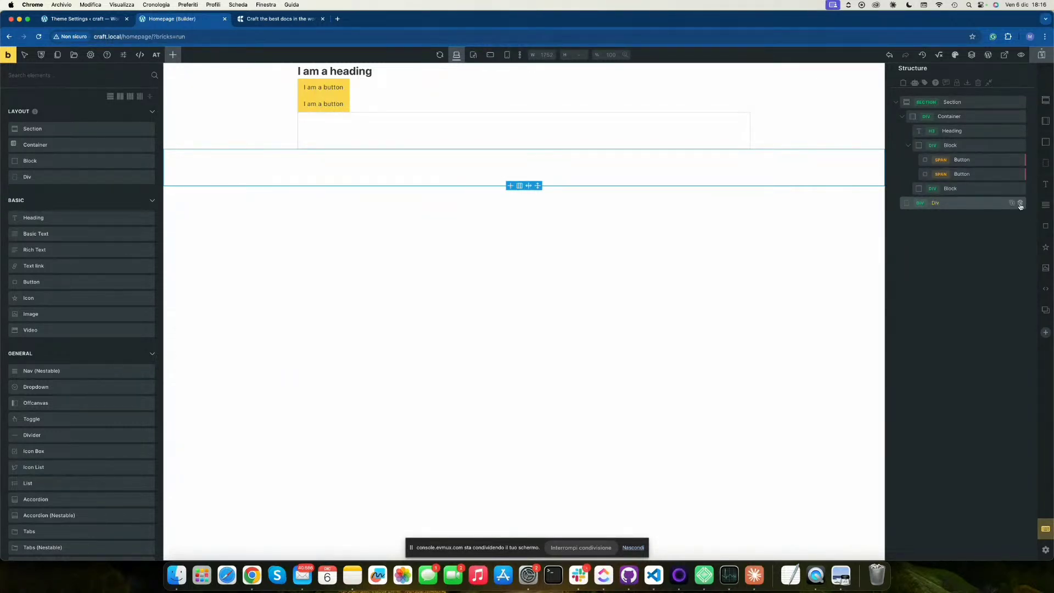
left_click(1020, 204)
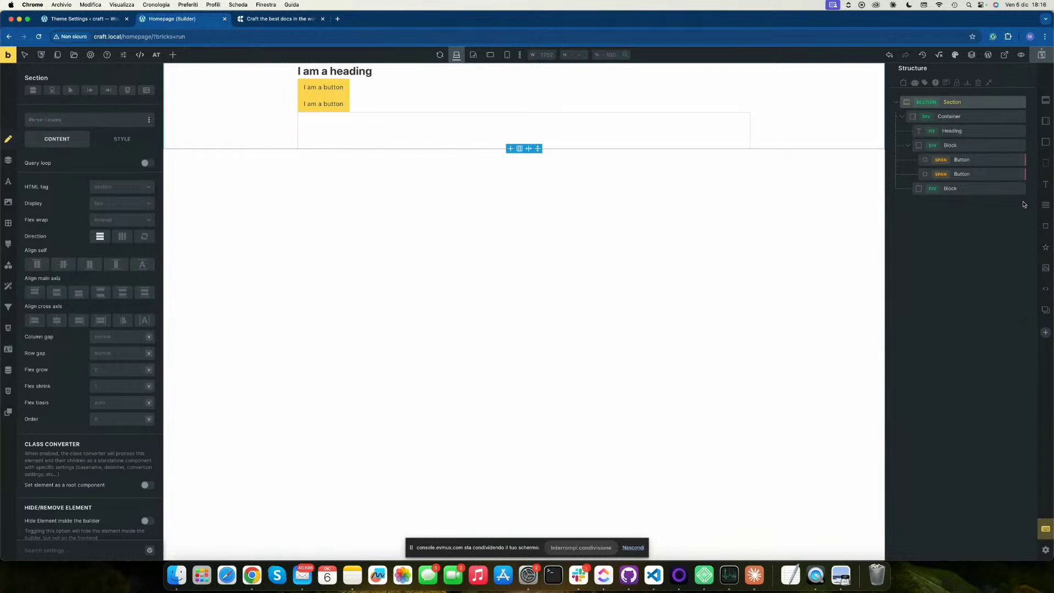
Try adding a Video element from the elements list to the empty block, and delete it again.
left_click(966, 189)
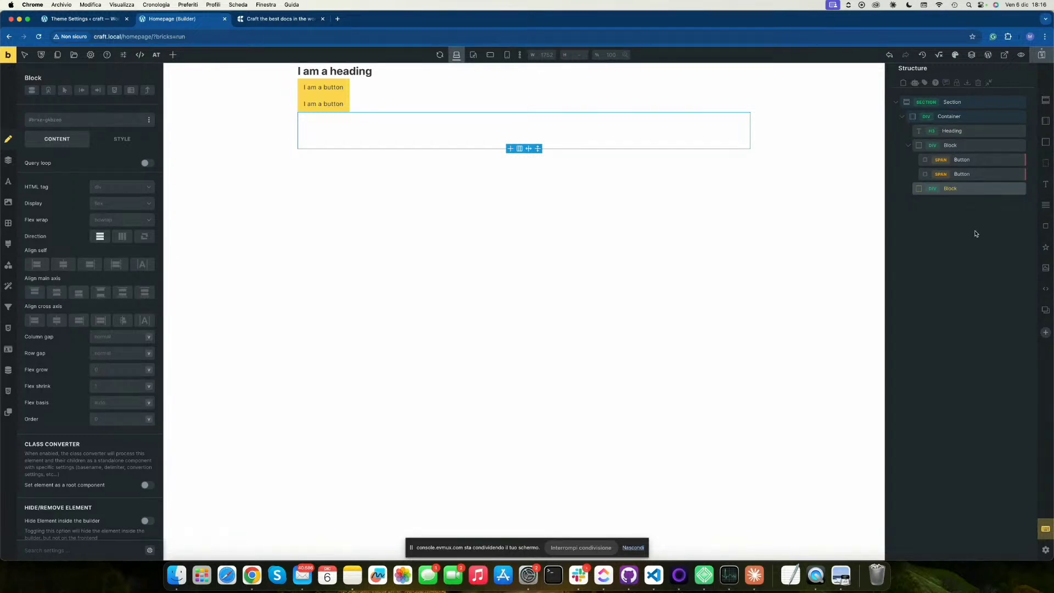
left_click(174, 55)
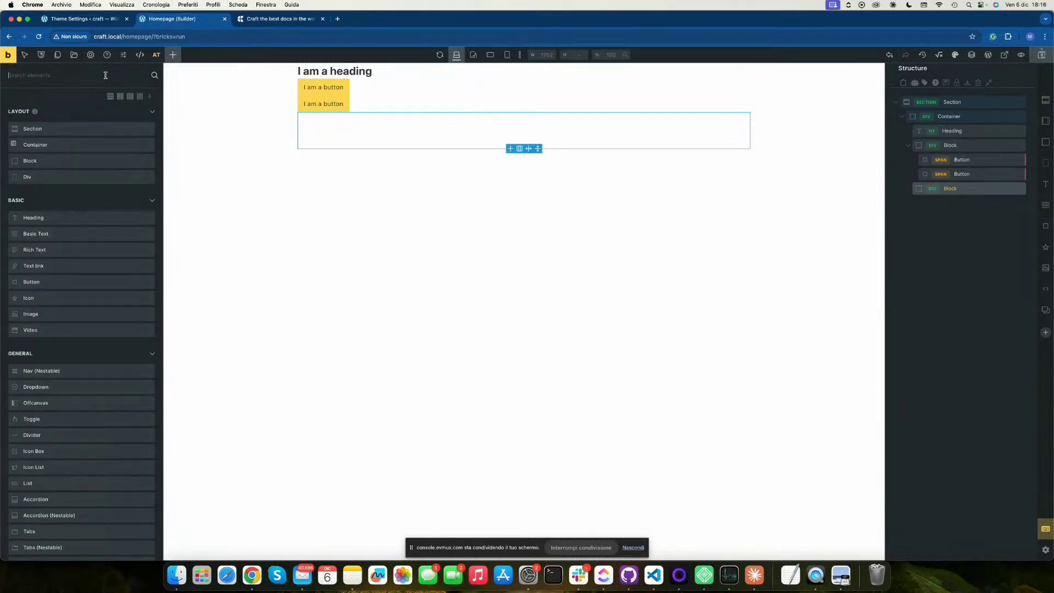
type("vide")
left_click(77, 116)
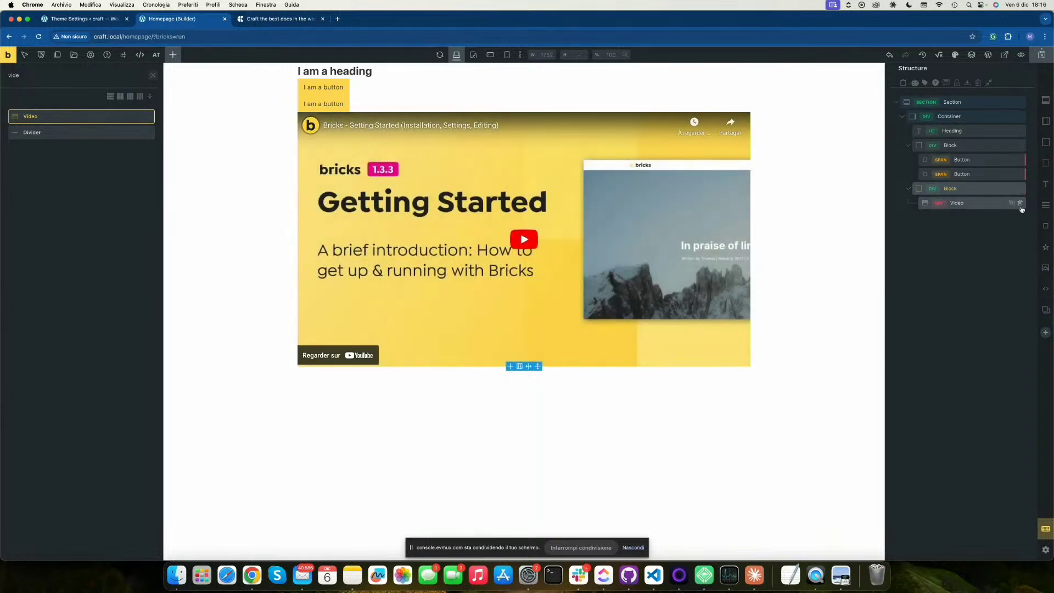
left_click(1019, 203)
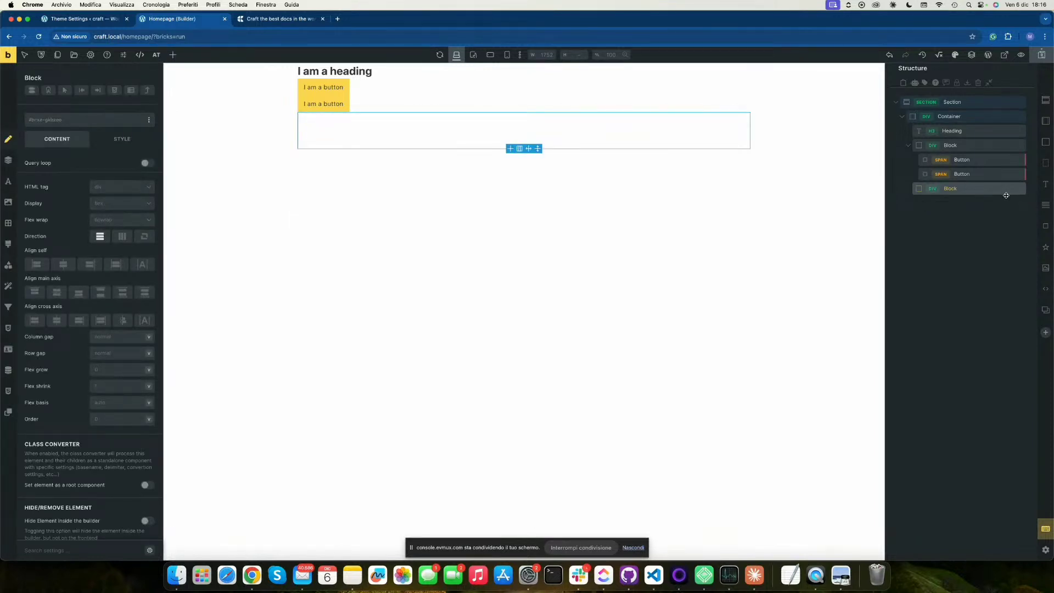
Add a video element to the empty block through the quick search for "vid".
key("super+k")
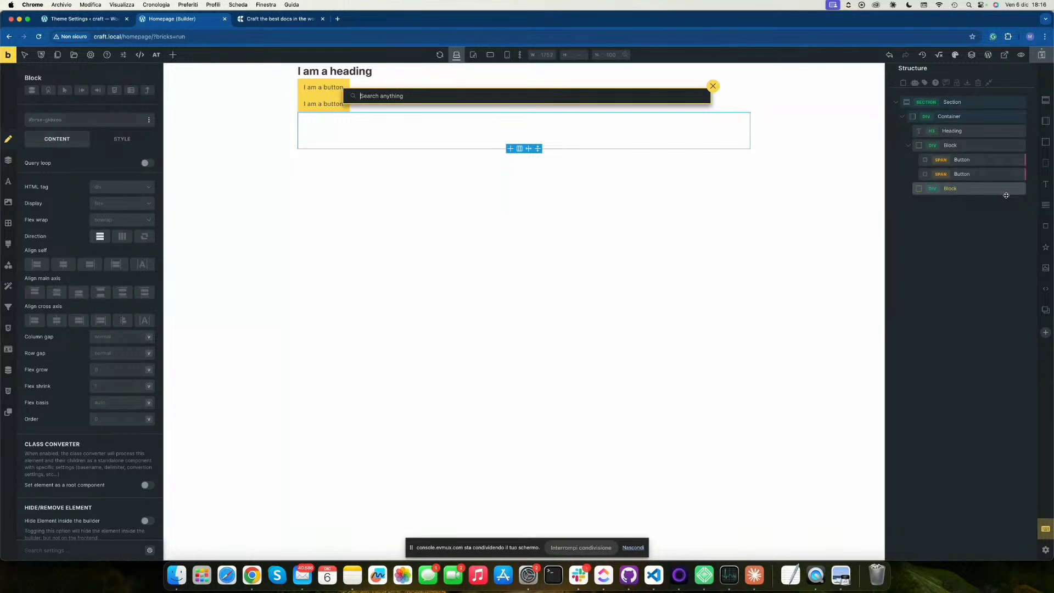
type("vid")
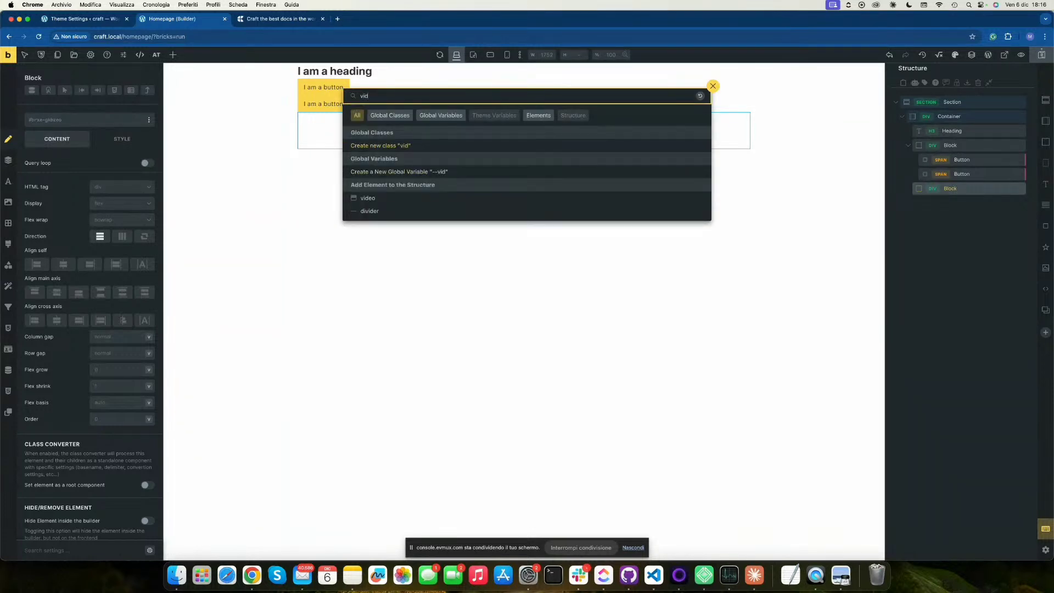
key("Return")
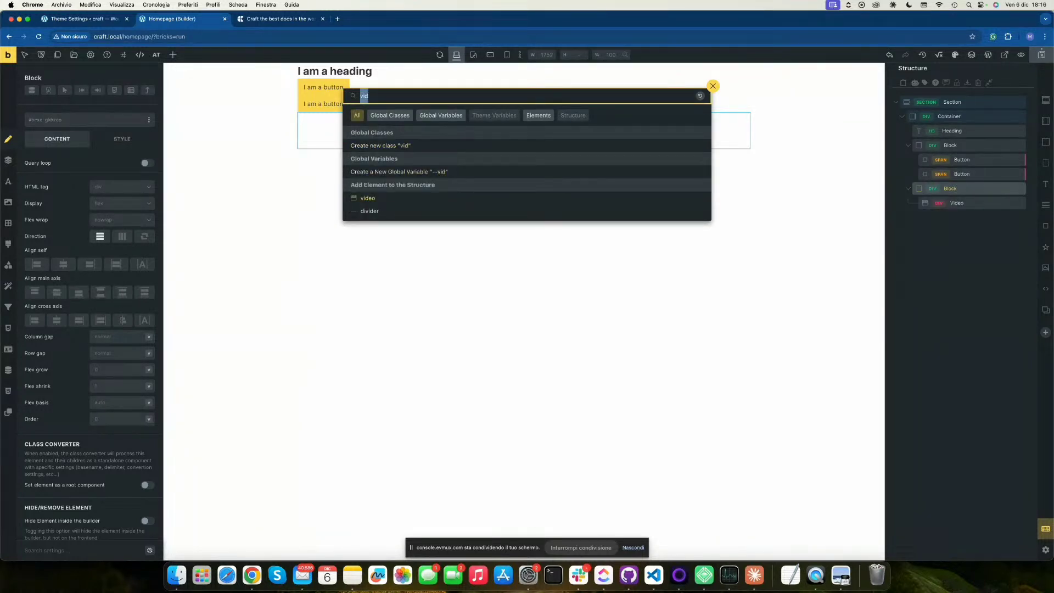
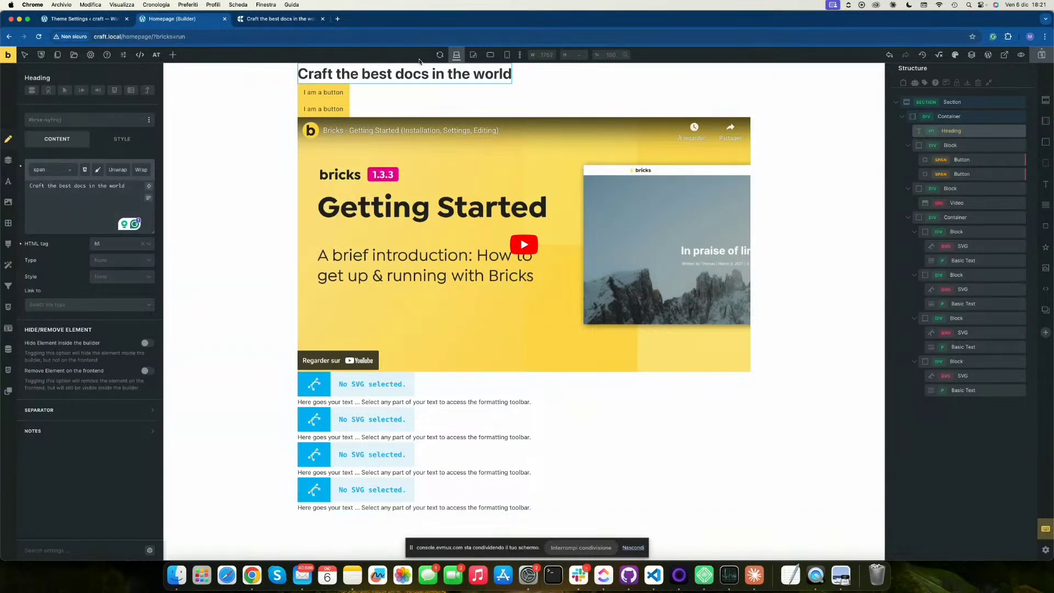
Add a new global variable named step-6 to the typography category while choosing the heading's font size.
left_click(7, 187)
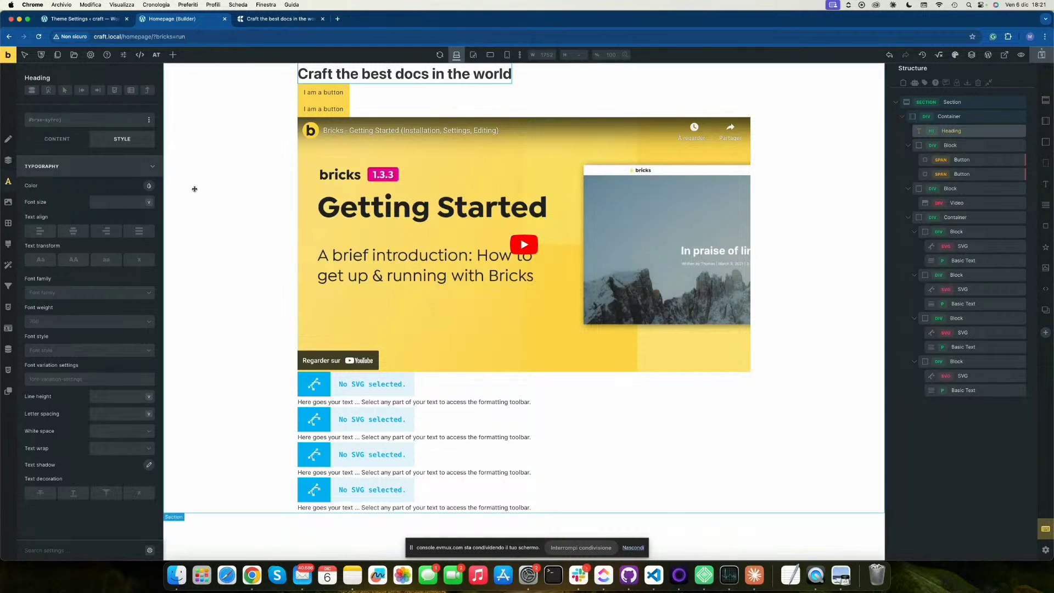
left_click(150, 204)
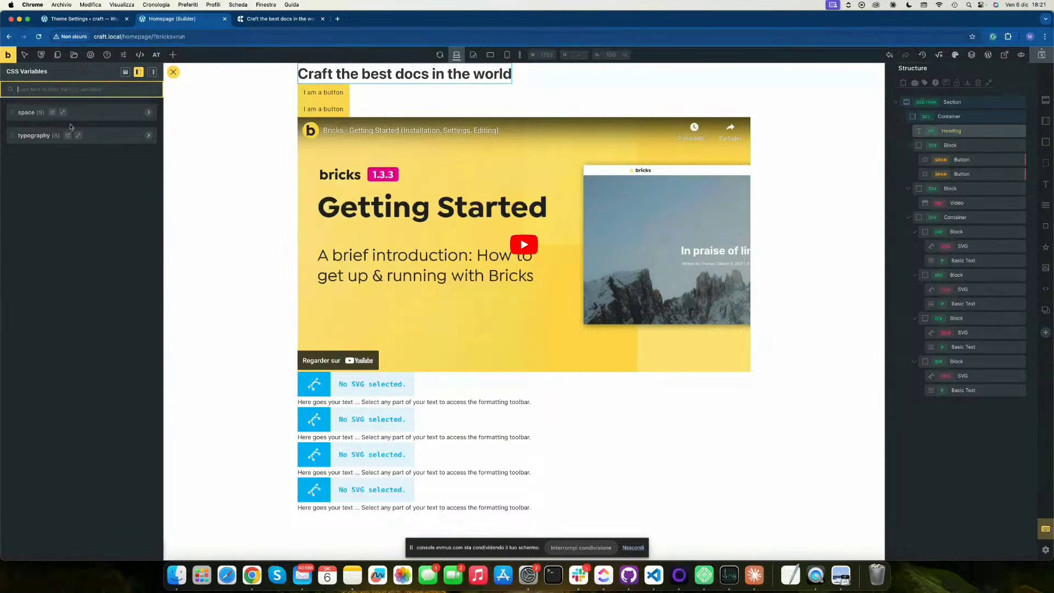
left_click(117, 137)
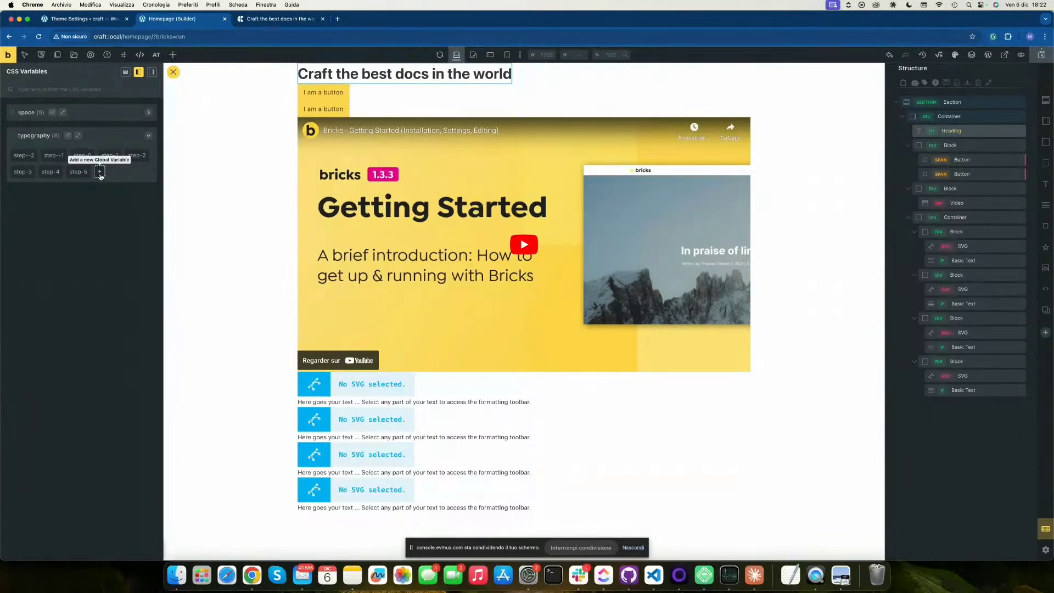
left_click(99, 174)
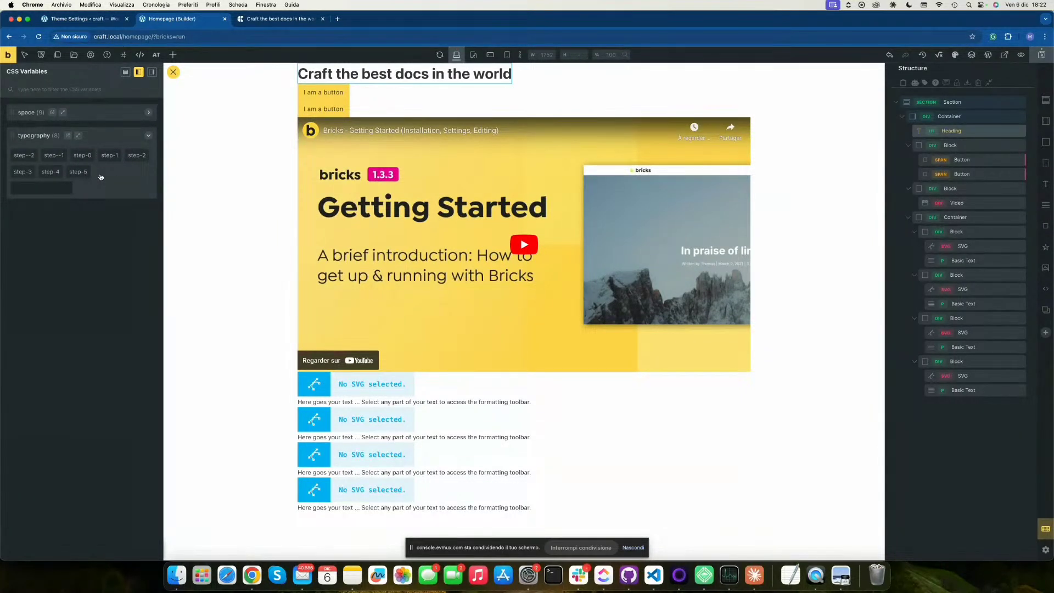
type("step-6")
key("Return")
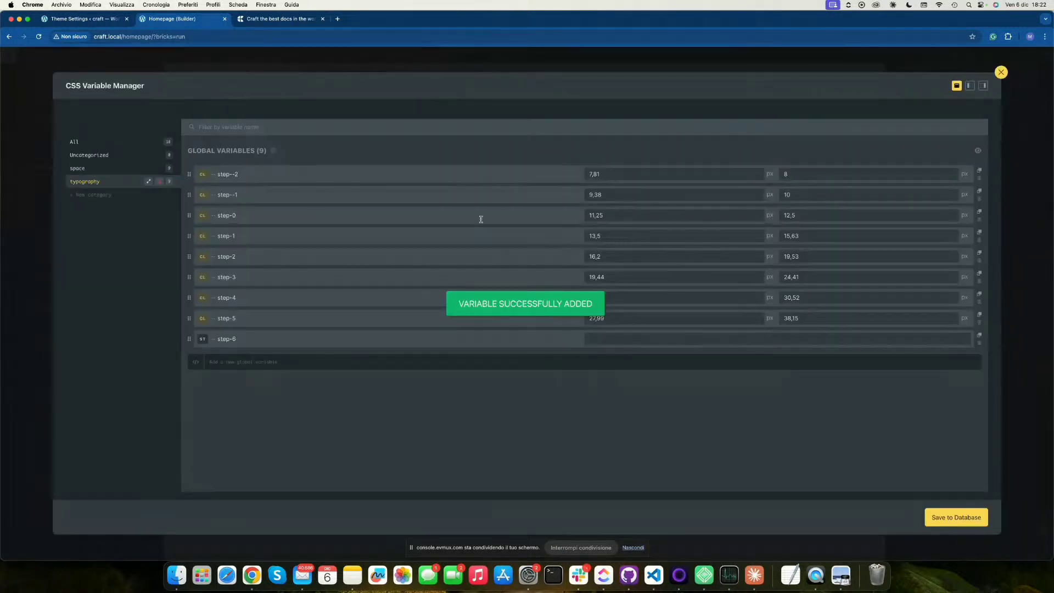
Make step-6 a clamp variable with a minimum of 36 px and a maximum of 48 px, and close the variable manager.
left_click(657, 339)
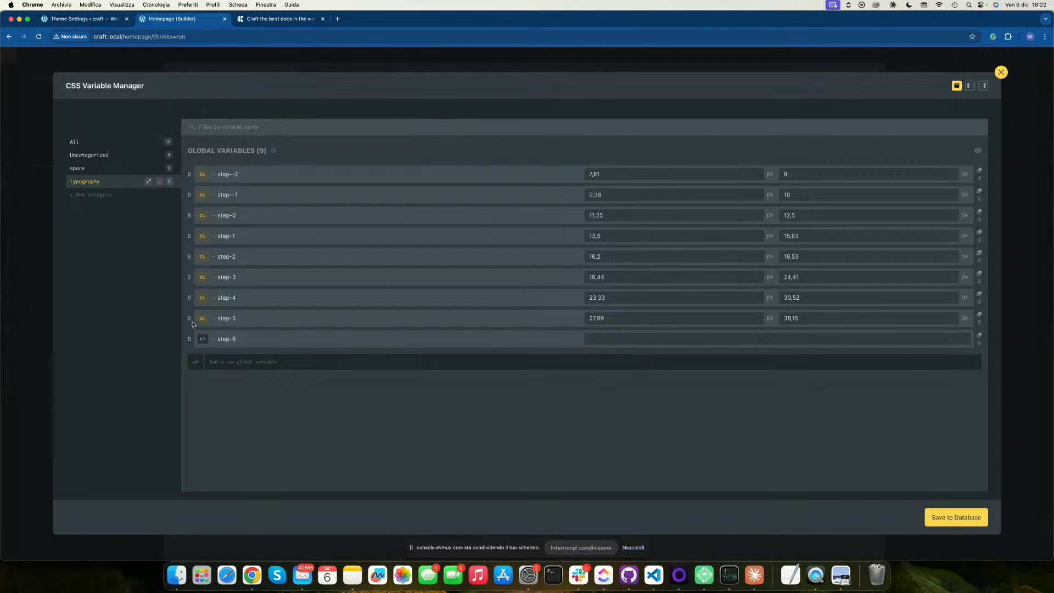
left_click(203, 339)
left_click(647, 338)
type("48")
key("BackSpace")
key("BackSpace")
type("36")
left_click(821, 340)
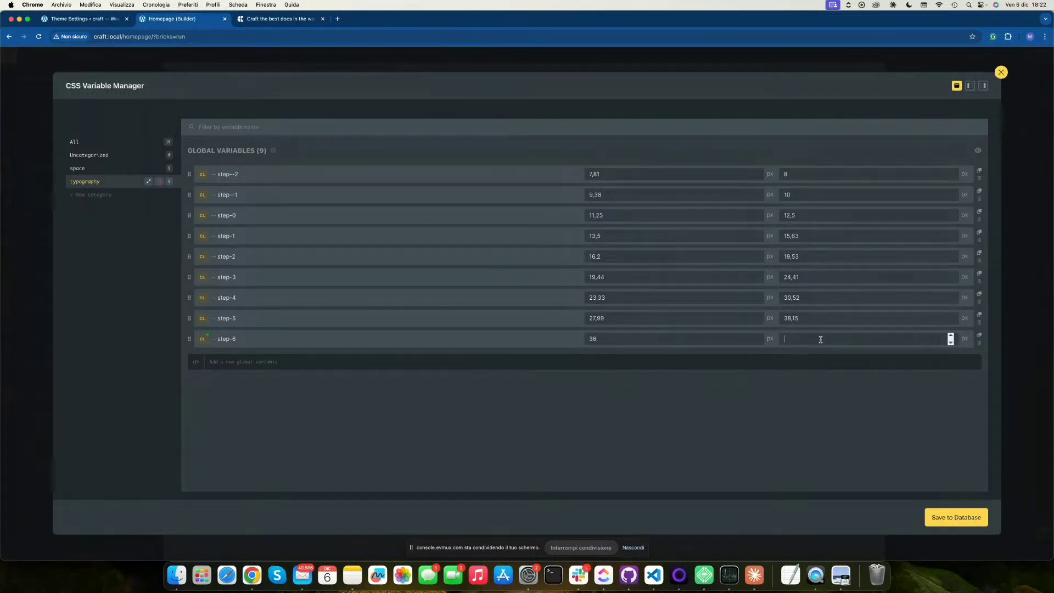
type("48")
left_click(971, 86)
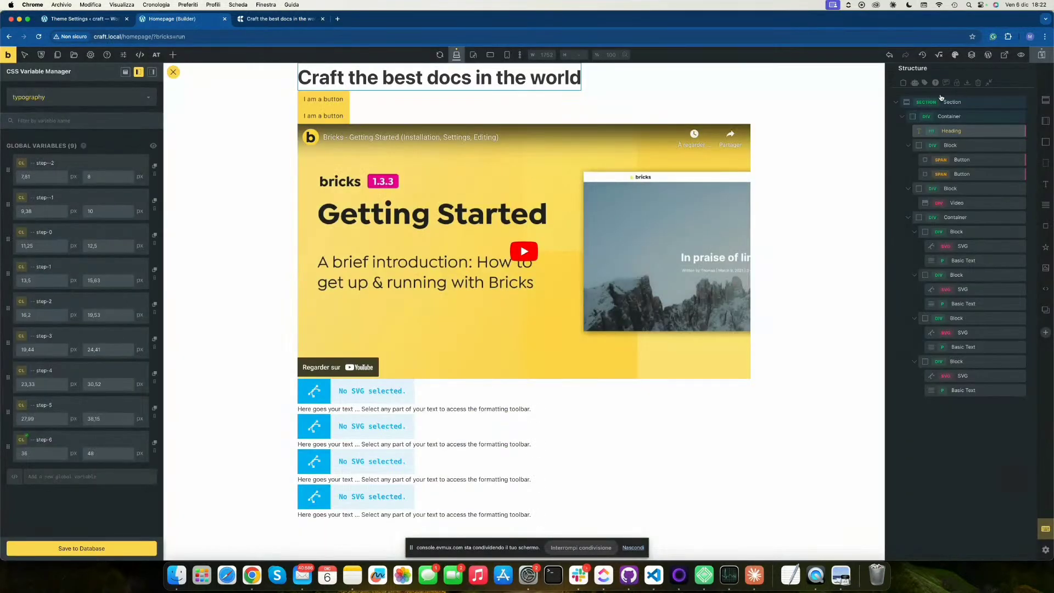
left_click(173, 72)
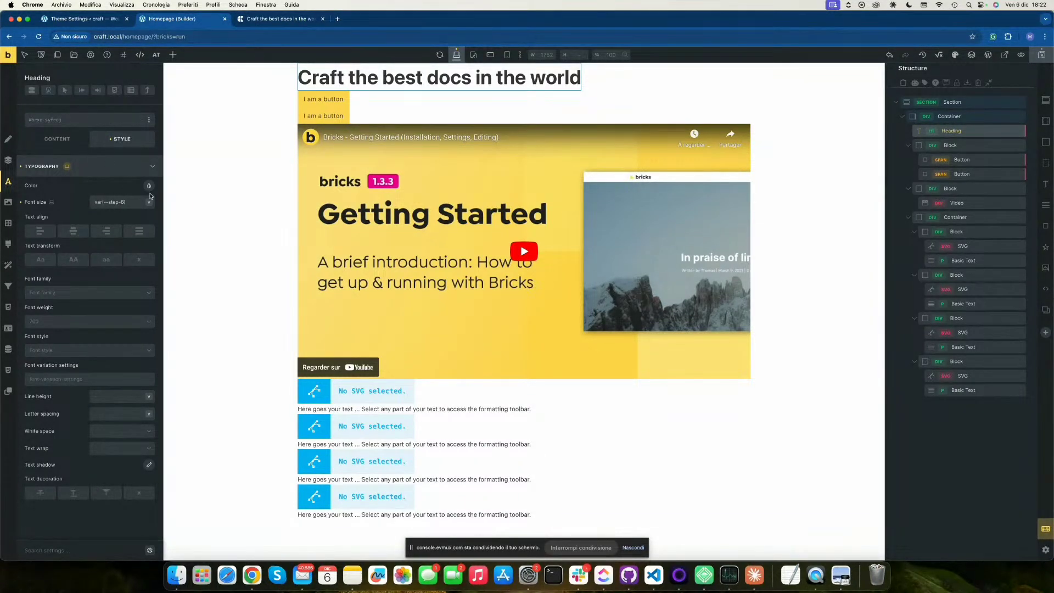
Try 64 px as the maximum of the step-6 variable, and settle on 72 px.
left_click(939, 54)
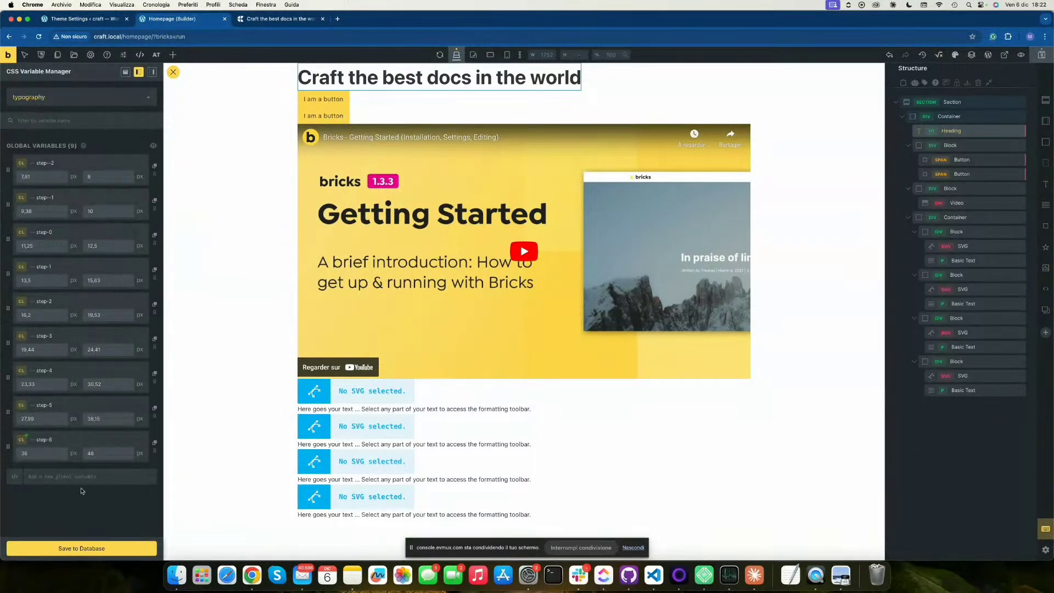
double_click(100, 449)
type("64")
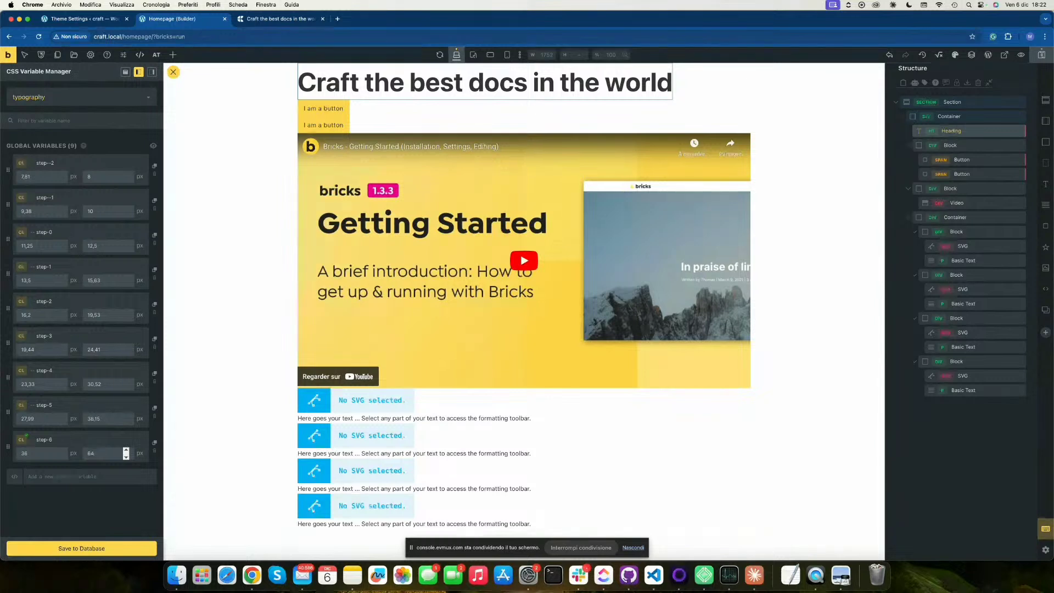
key("BackSpace")
key("BackSpace")
type("72")
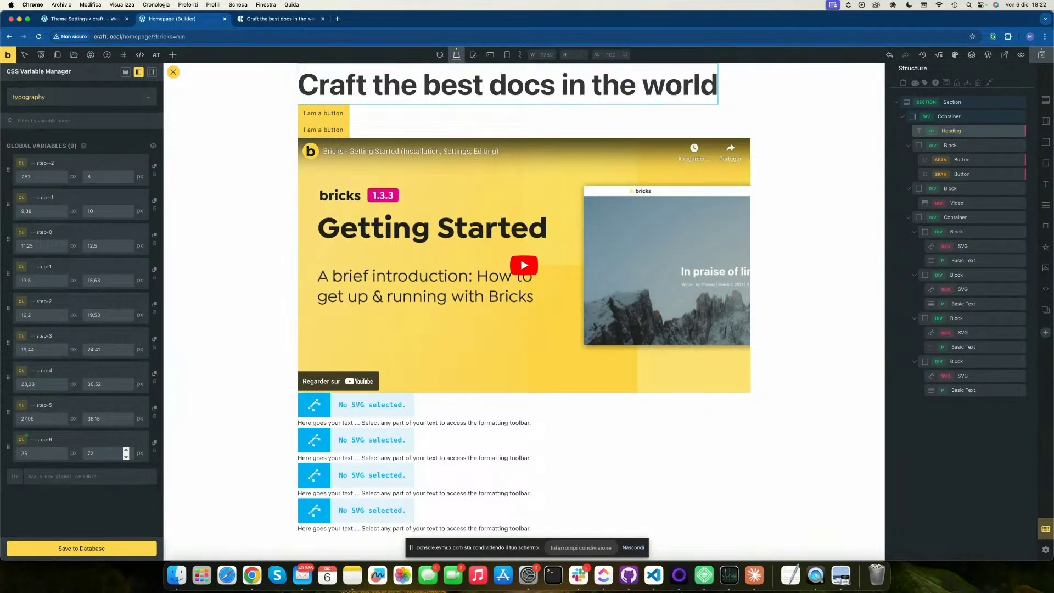
left_click_drag(30, 453, 16, 457)
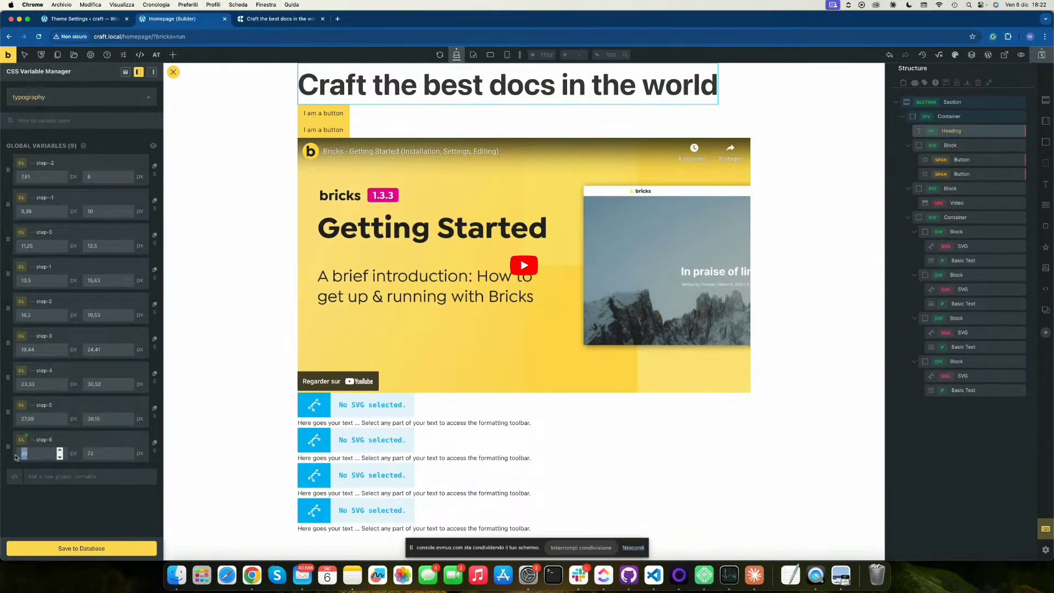
left_click(173, 73)
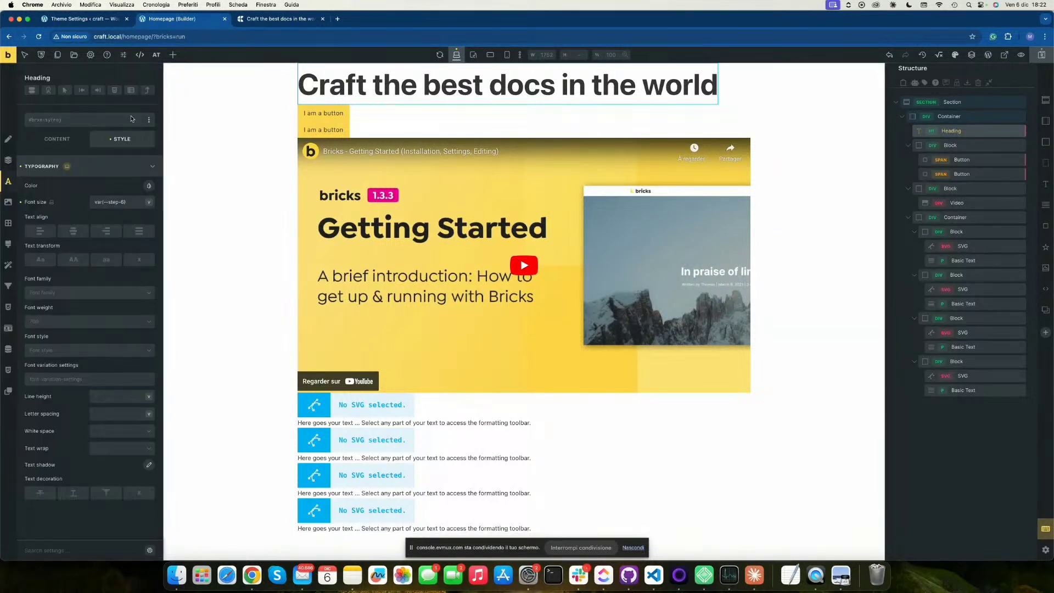
Make the space and typography variable categories expand by default, and pick step-6 as the heading's font size.
left_click(149, 203)
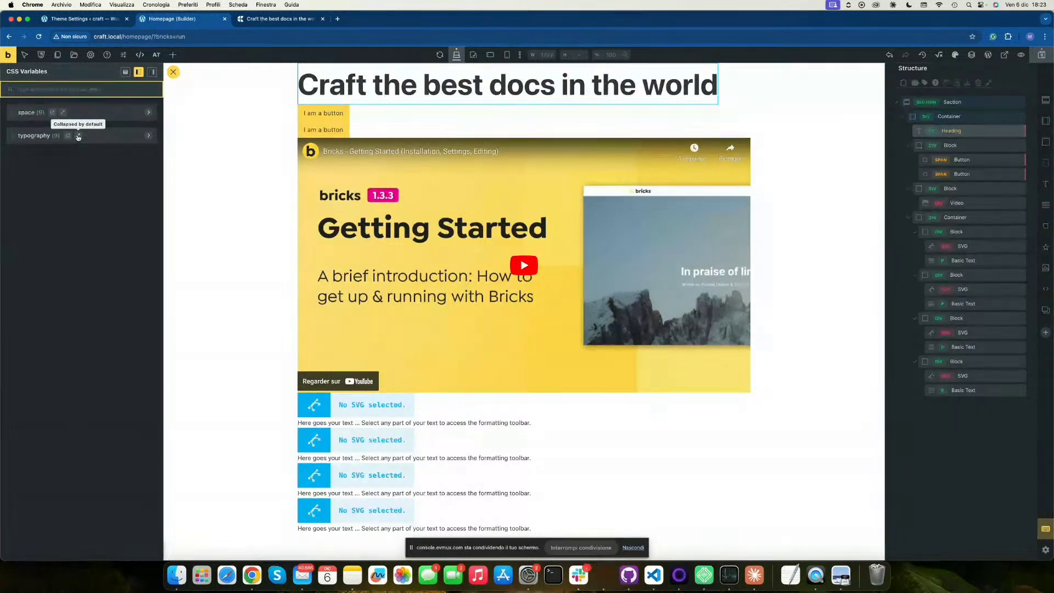
left_click(78, 136)
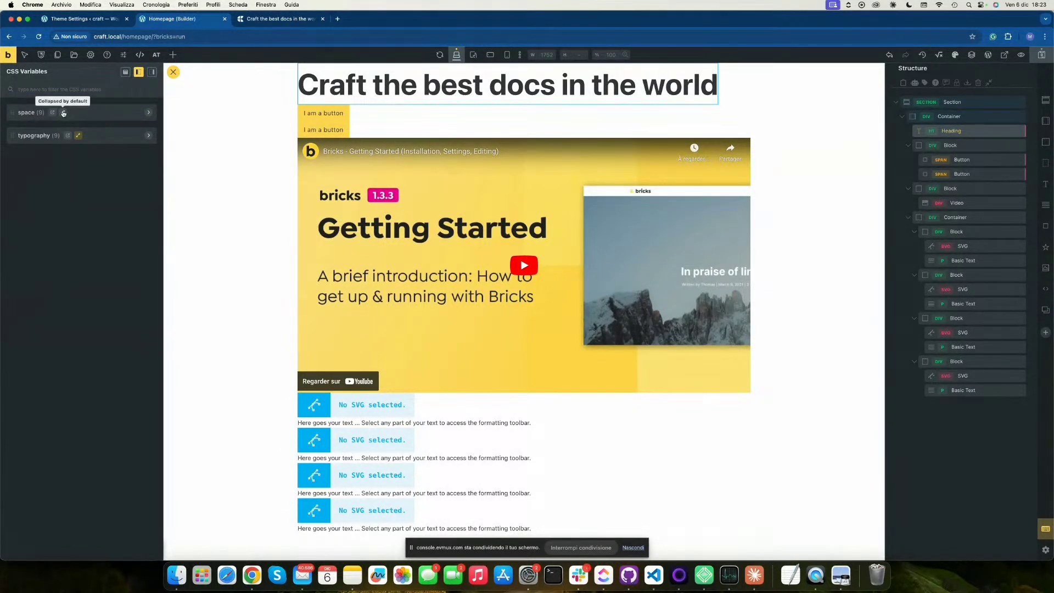
left_click(63, 112)
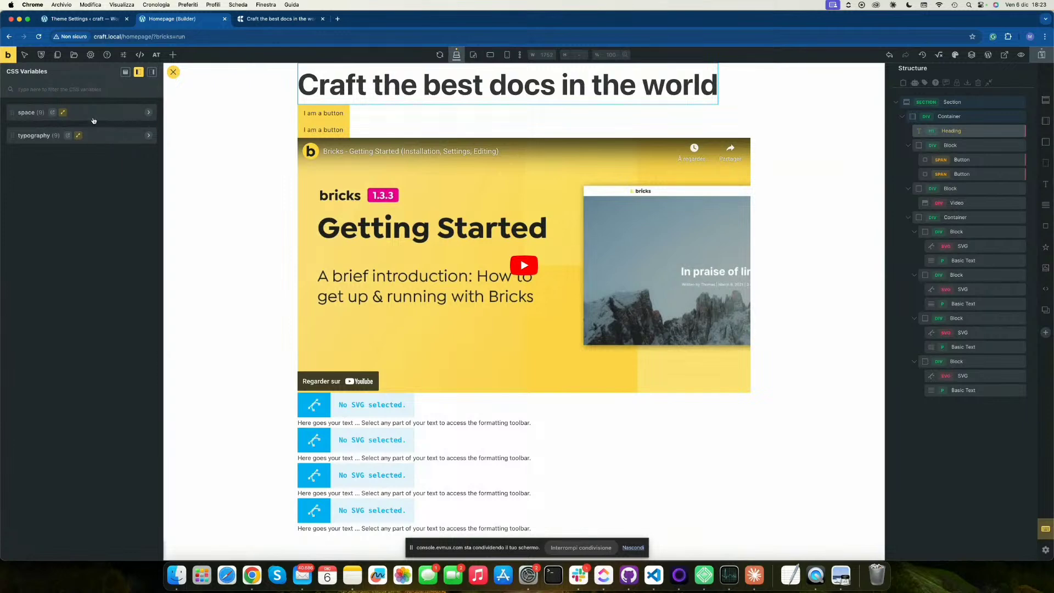
left_click(176, 74)
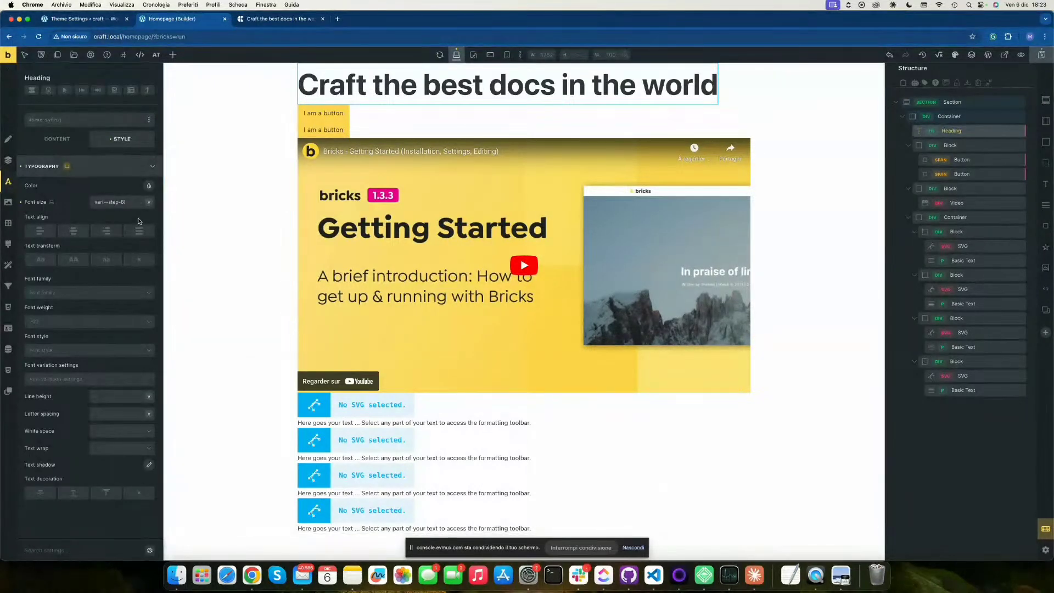
left_click(150, 204)
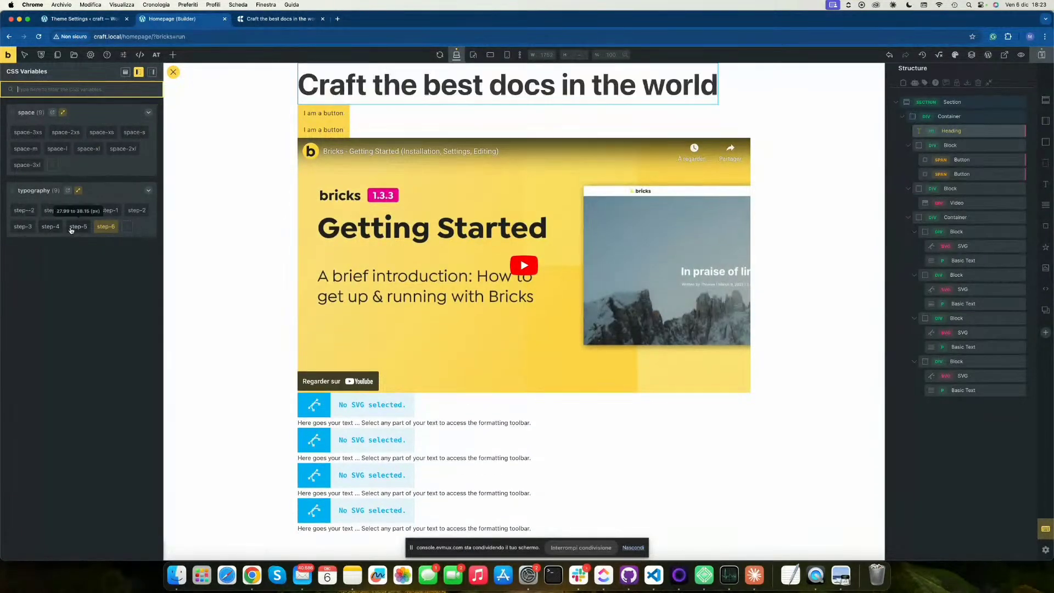
left_click(106, 227)
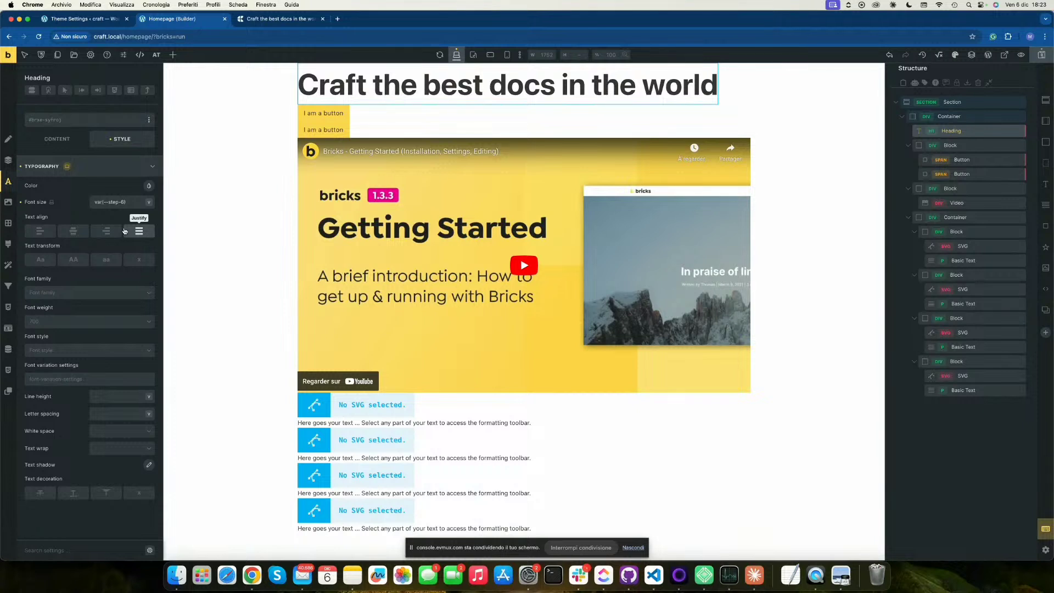
left_click(960, 146)
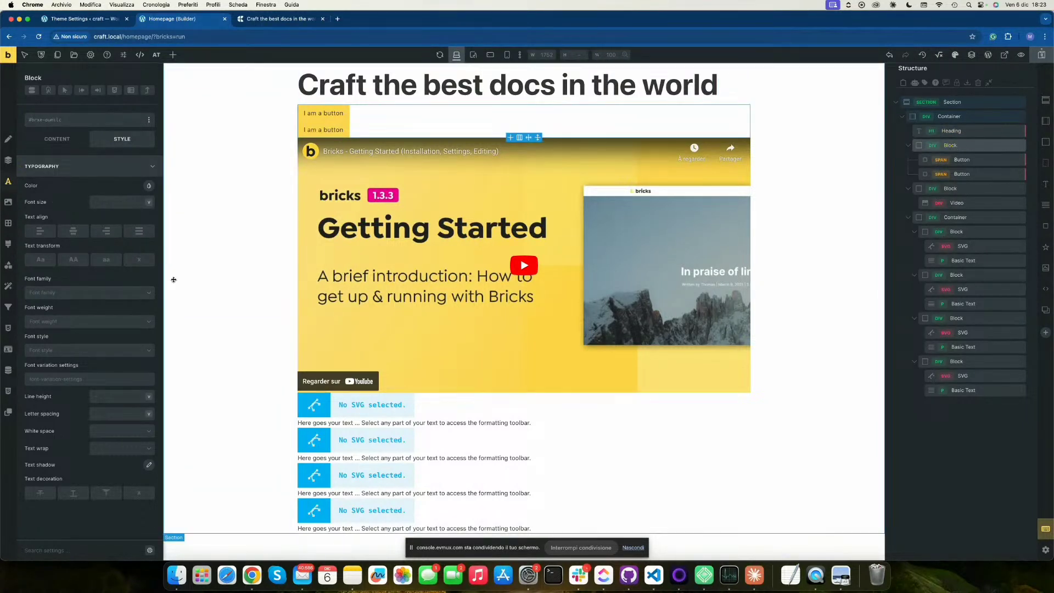
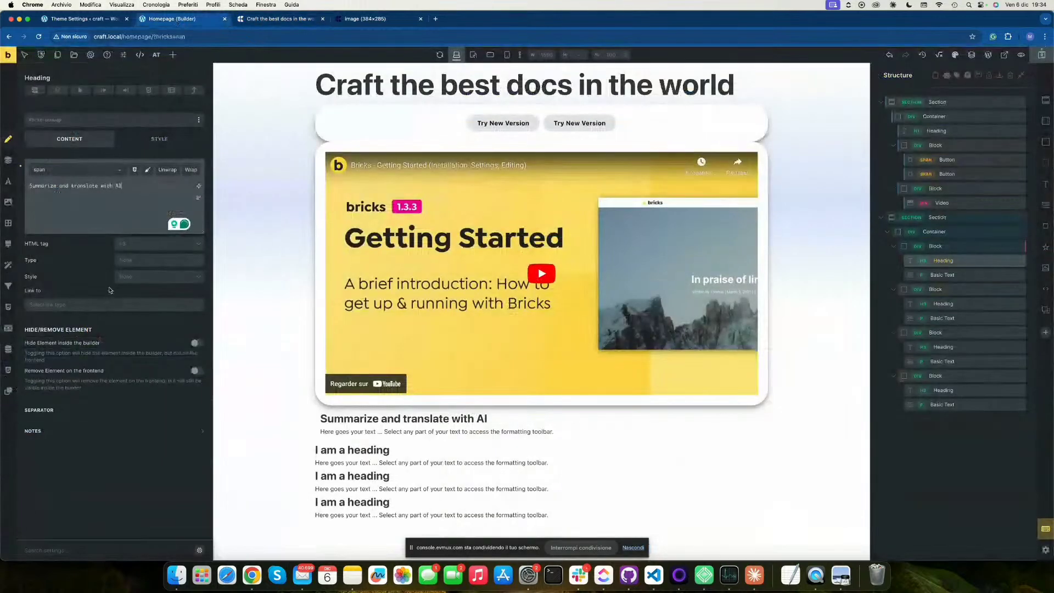
Replace the basic text under "Summarize and translate with AI" with "Powered by Apple Intelligence and GPT 4o. Integrated into slash commands and more.".
left_click_drag(135, 187, 38, 188)
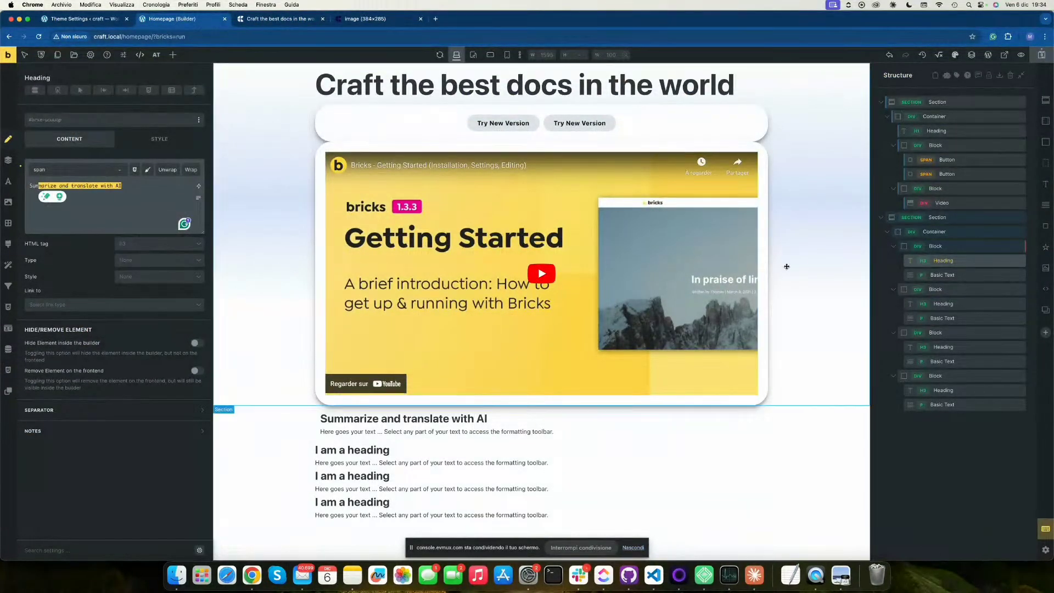
left_click(943, 275)
left_click(83, 216)
key("super+a")
type("Powered by Apple Intelligence and GPT 4o. Integrated into slash commands and more.")
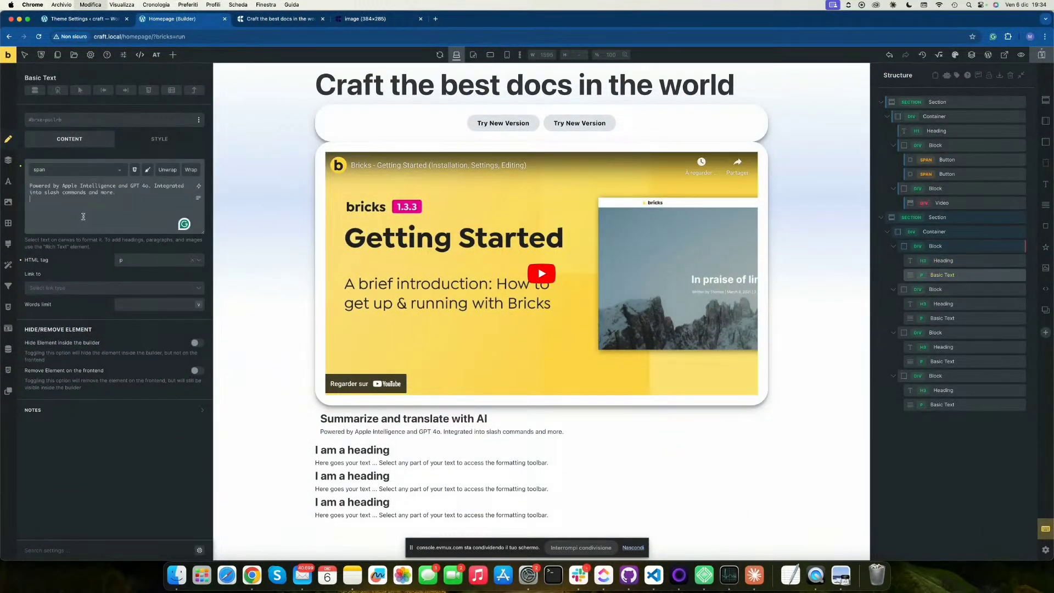
key("BackSpace")
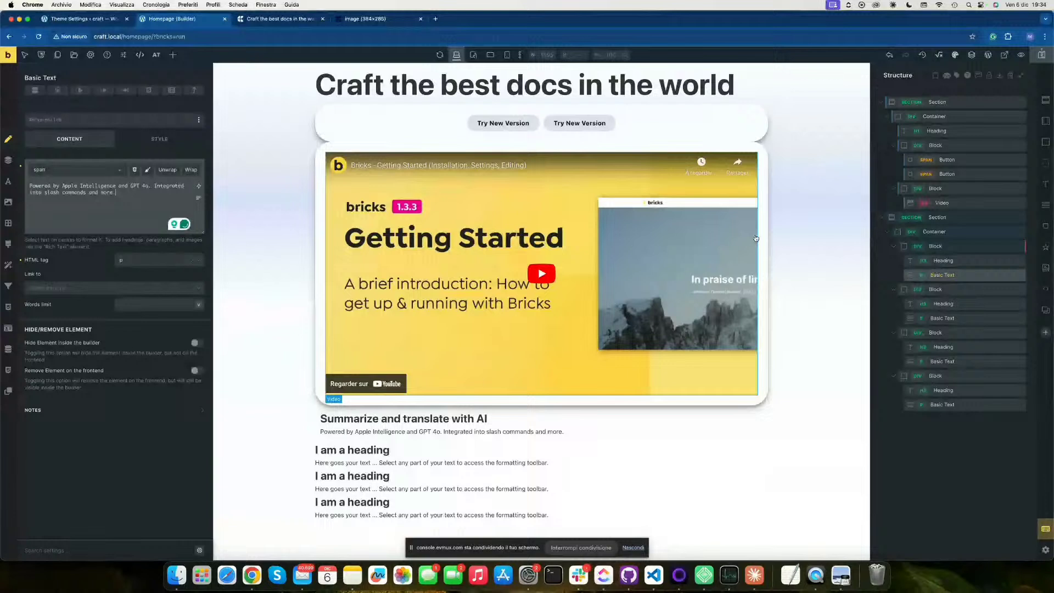
Delete the three placeholder blocks below the "Summarize and translate with AI" block in the second section.
left_click(1021, 289)
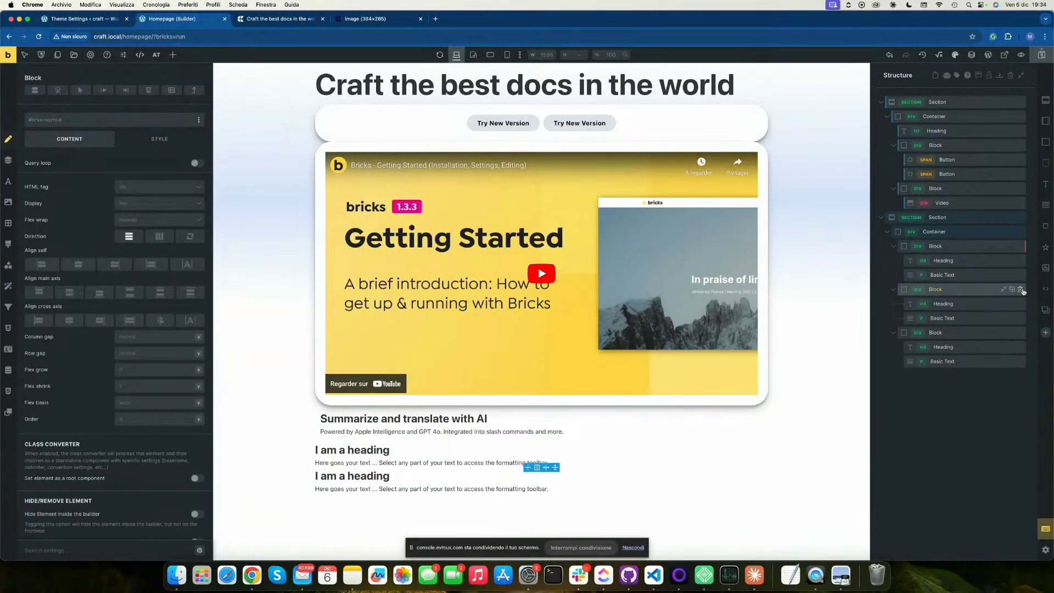
left_click(1021, 289)
left_click(1022, 289)
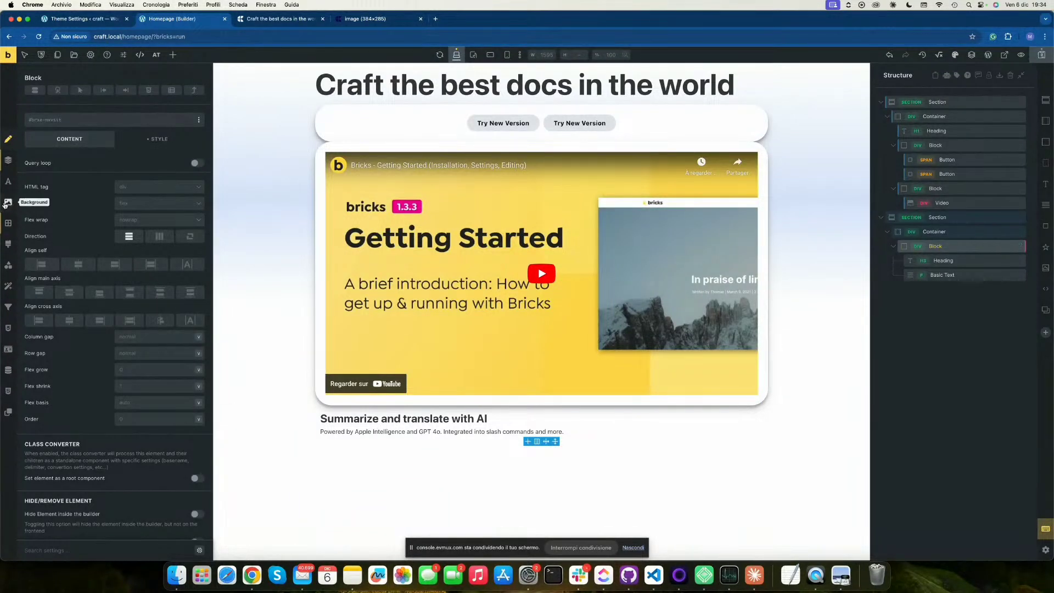
Set the height of the "Summarize and translate with AI" block to 400.
left_click(9, 160)
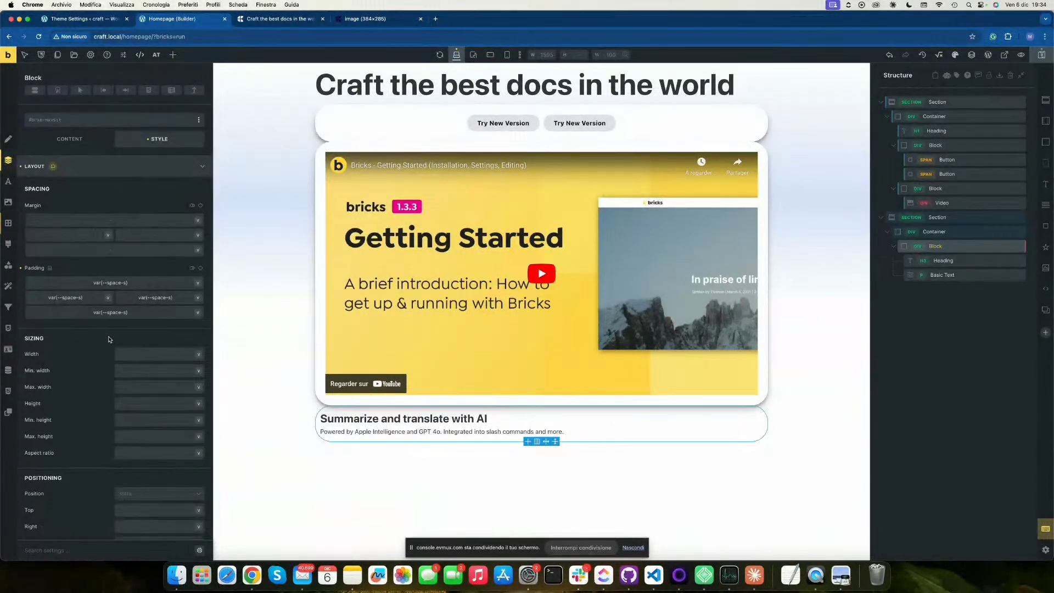
left_click(125, 400)
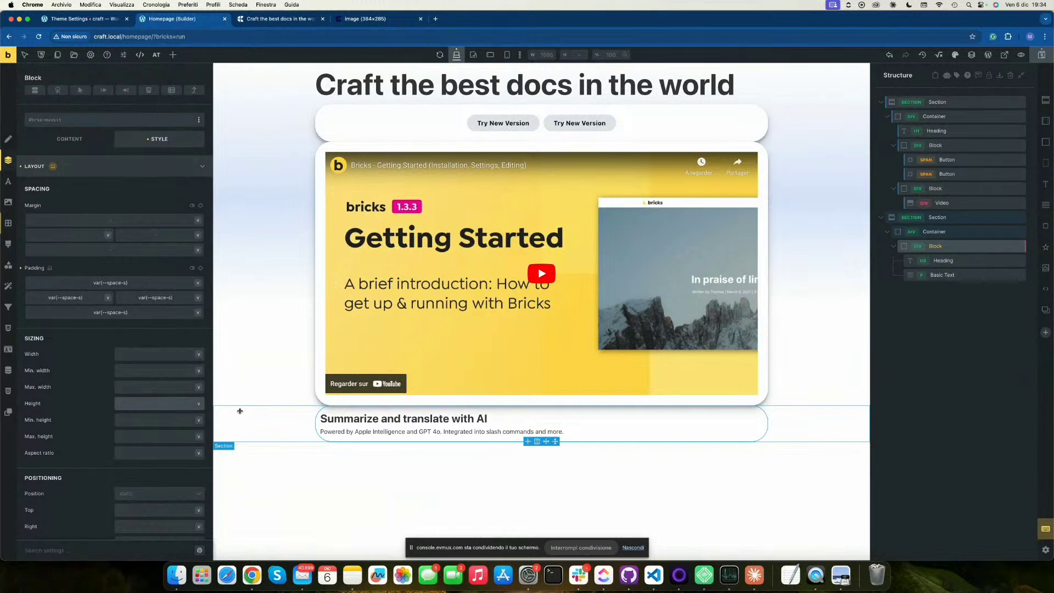
type("400")
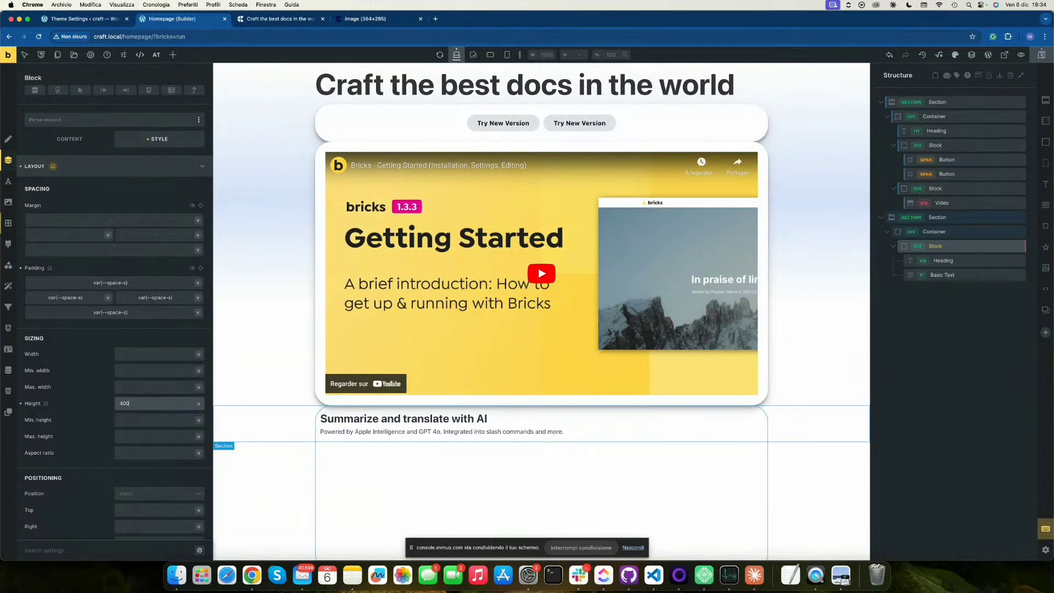
scroll(463, 353, "down", 1)
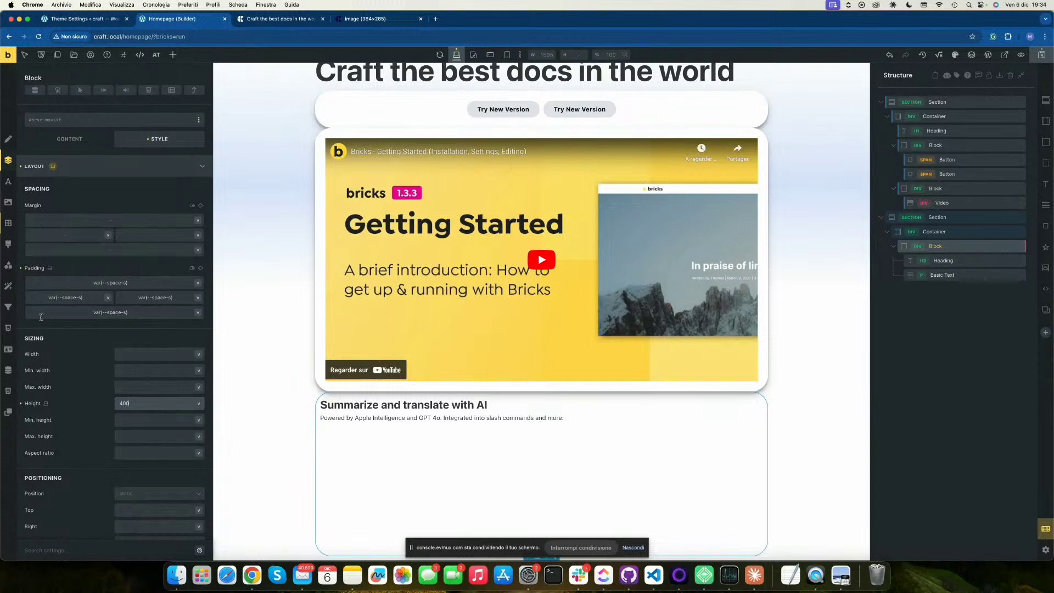
Set plan-your-days.webp from the media library as the background image of the "Summarize and translate with AI" block.
left_click(8, 202)
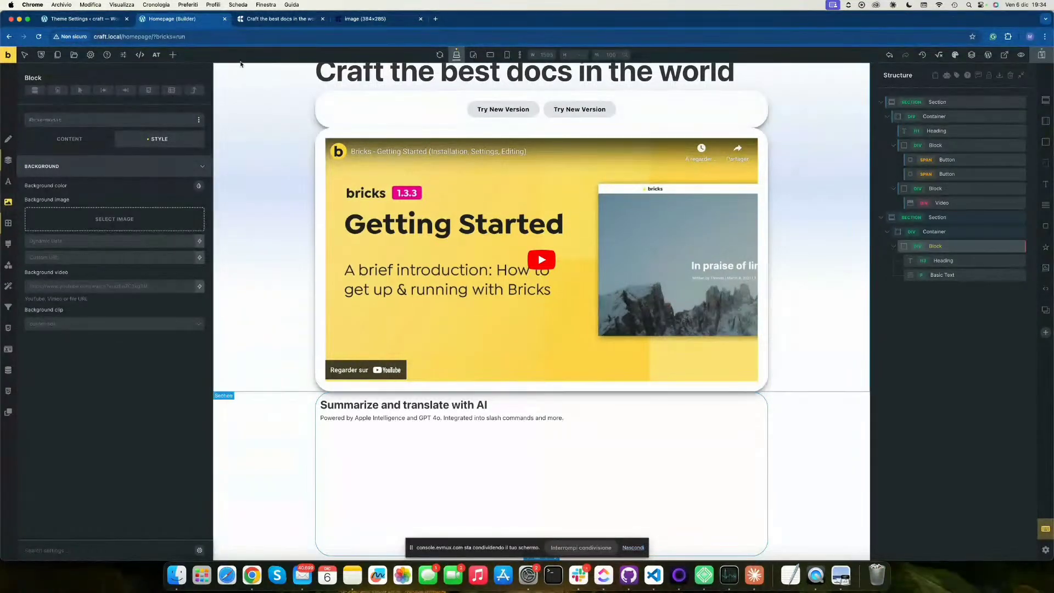
left_click(124, 226)
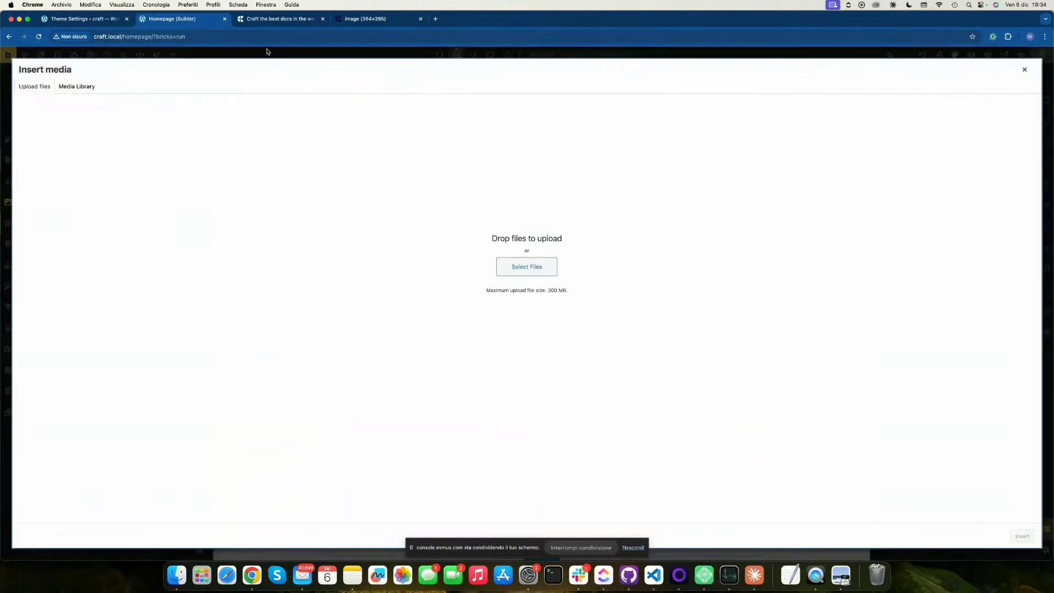
left_click(269, 20)
left_click(196, 23)
left_click(80, 87)
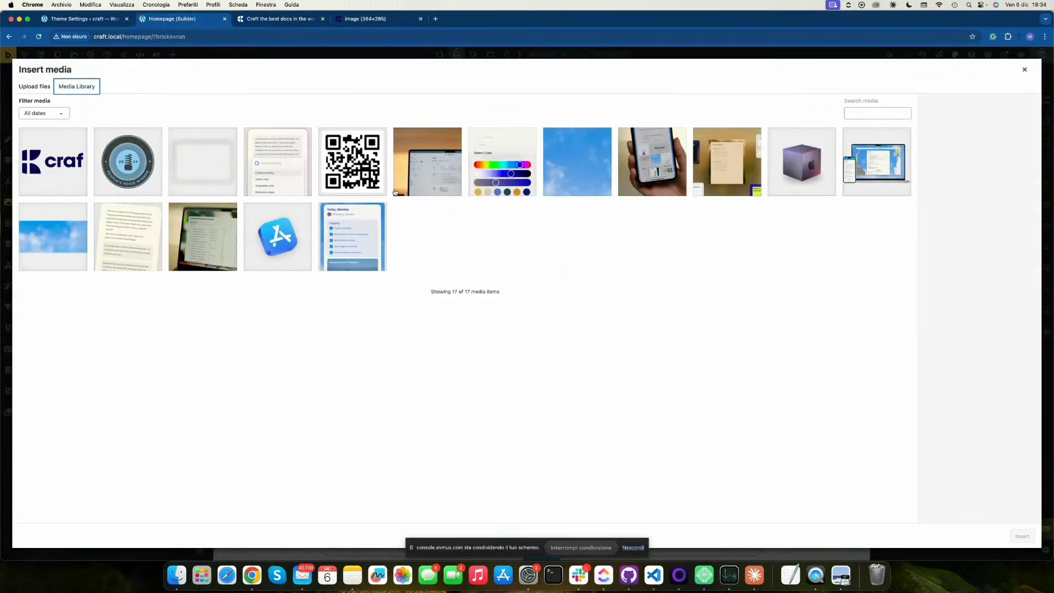
left_click(420, 184)
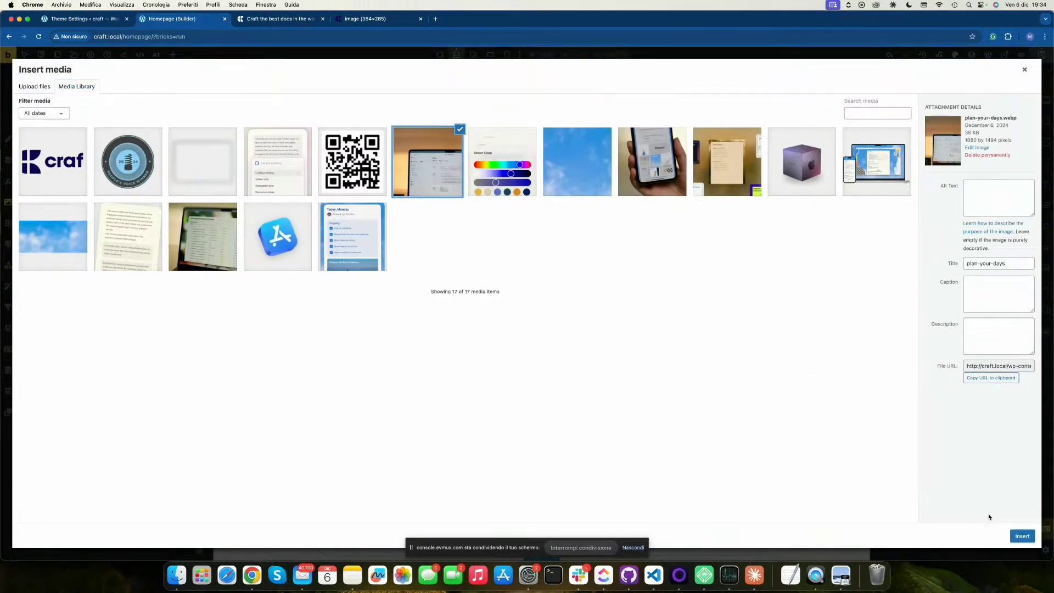
left_click(1023, 537)
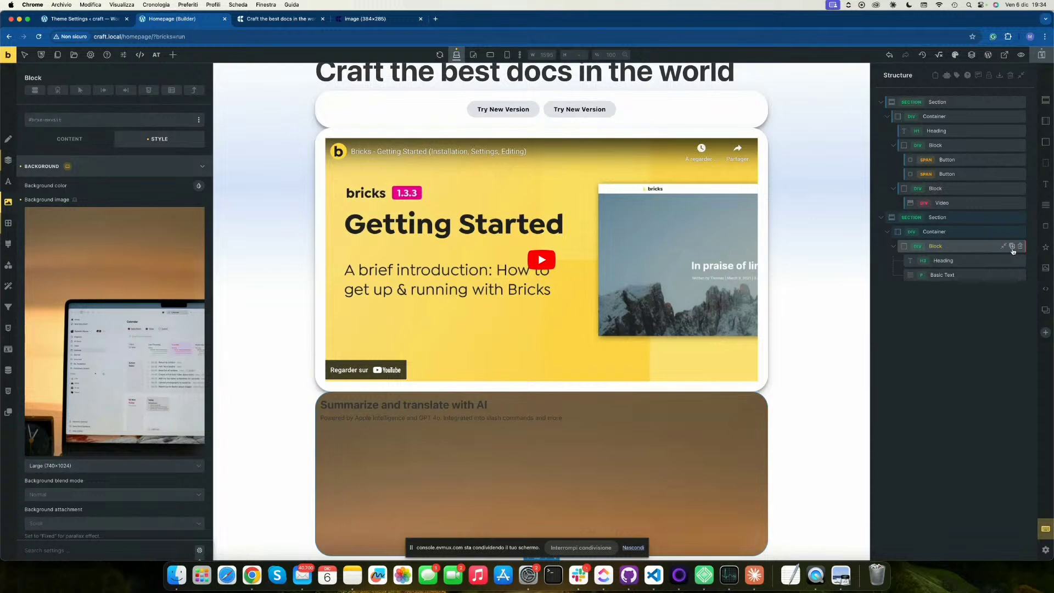
Duplicate the "Summarize and translate with AI" block three times.
left_click(1013, 247)
left_click(1014, 247)
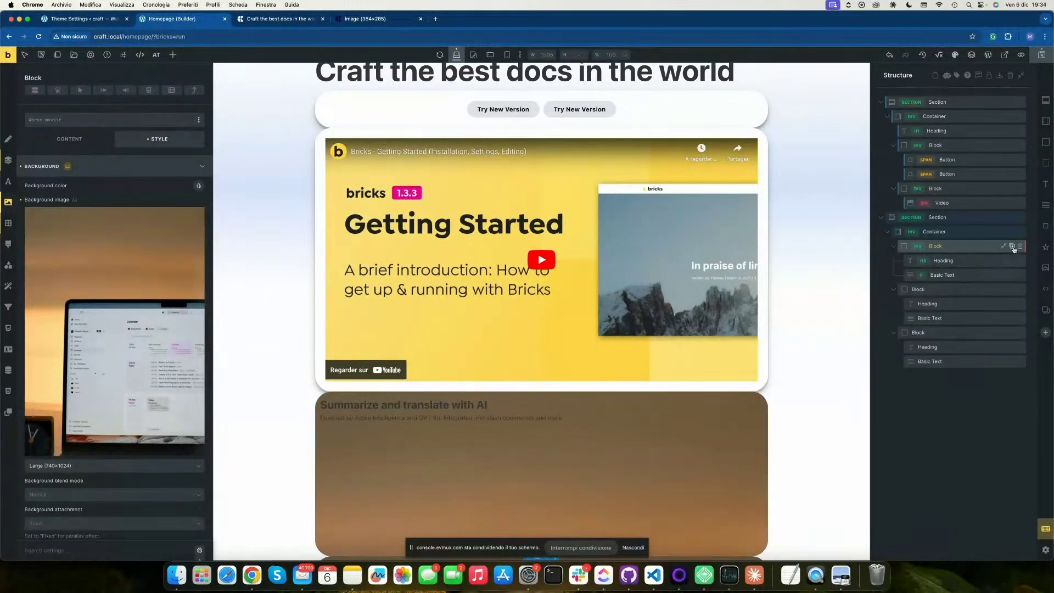
left_click(1013, 246)
Set the second section's container to grid display and give it 2 columns and 10 rows in the Grid Builder.
left_click(943, 231)
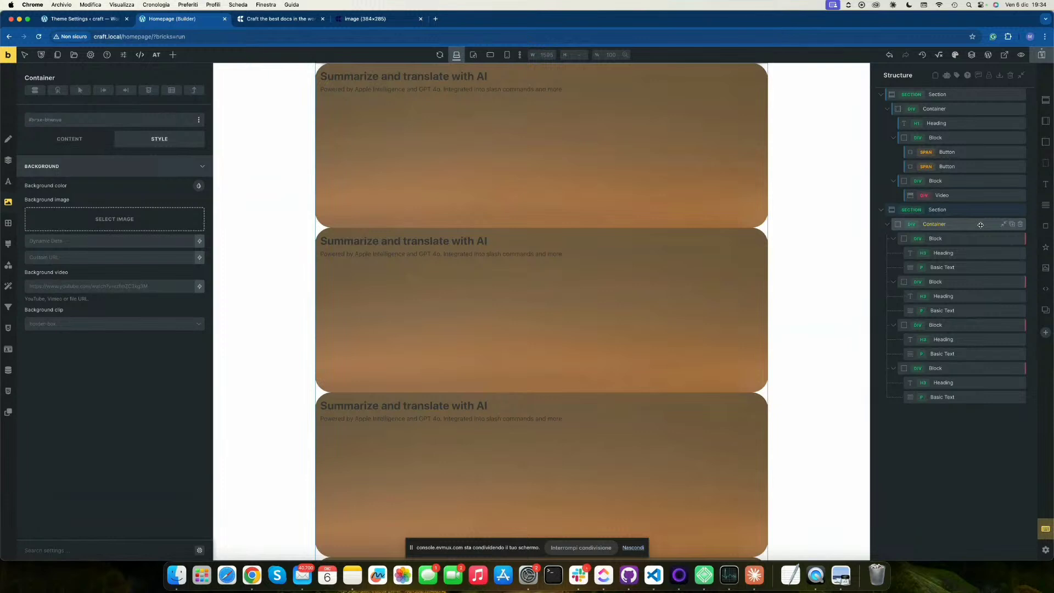
left_click(8, 141)
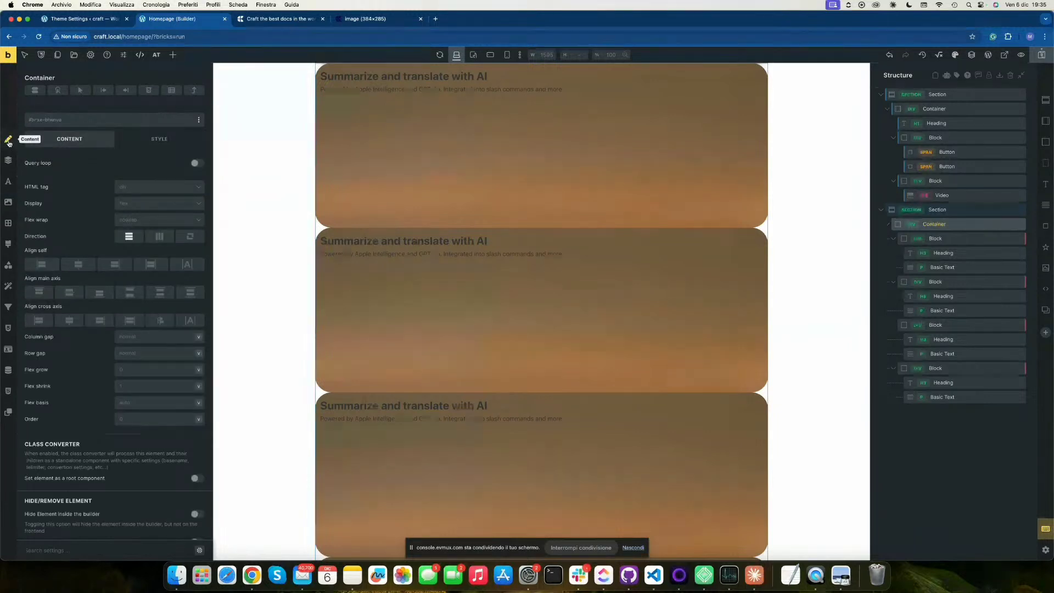
left_click(129, 205)
left_click(133, 245)
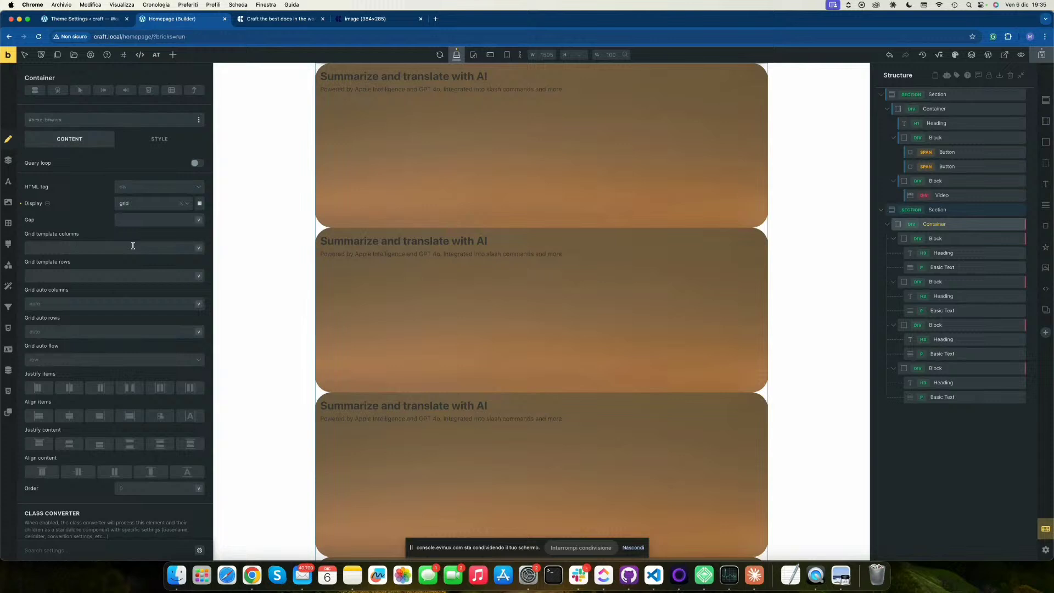
left_click(199, 204)
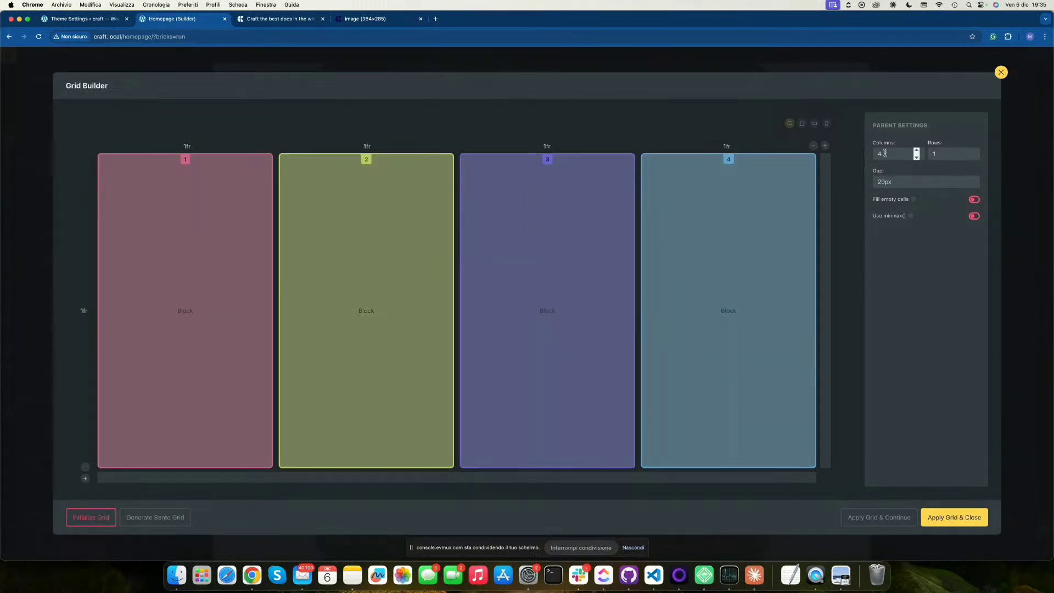
left_click_drag(896, 154, 834, 154)
type("2")
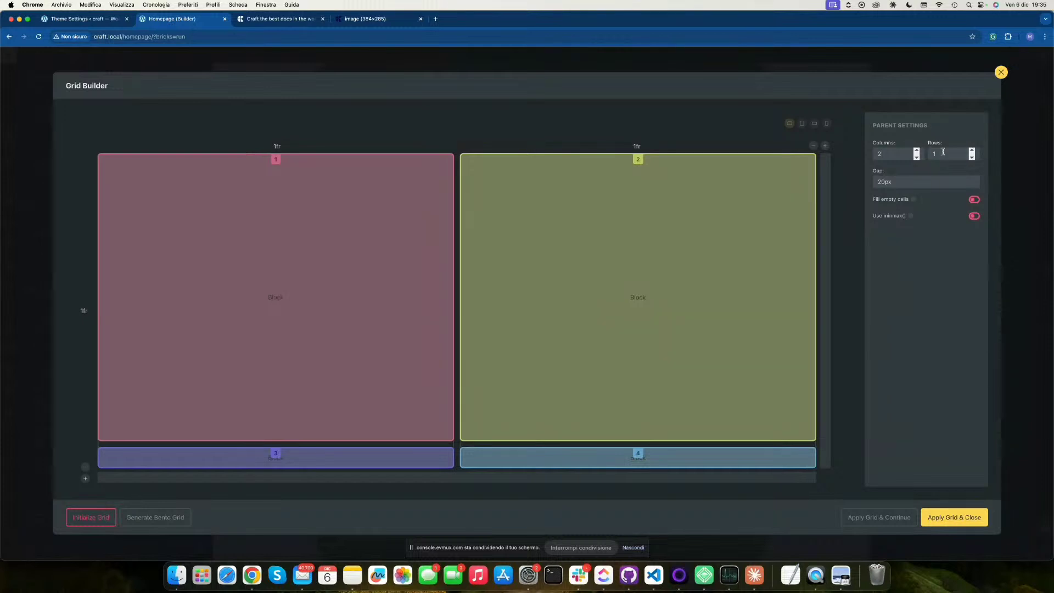
type("10")
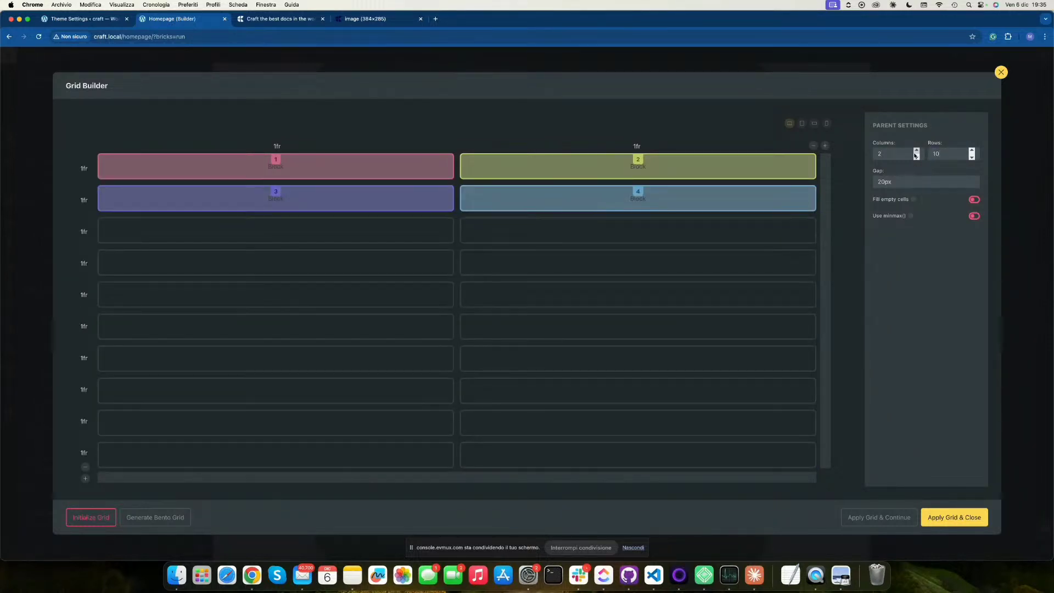
Following the card layout on the Craft site, stretch the first grid block over rows 1 to 6 and the second over rows 1 to 5.
left_click(292, 20)
scroll(540, 159, "down", 3)
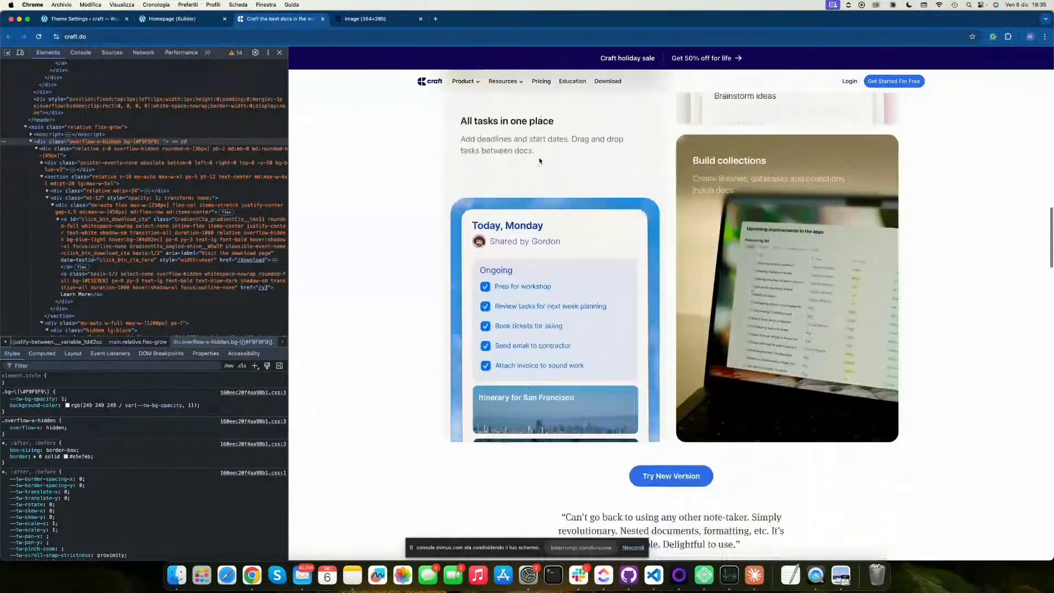
scroll(525, 290, "up", 6)
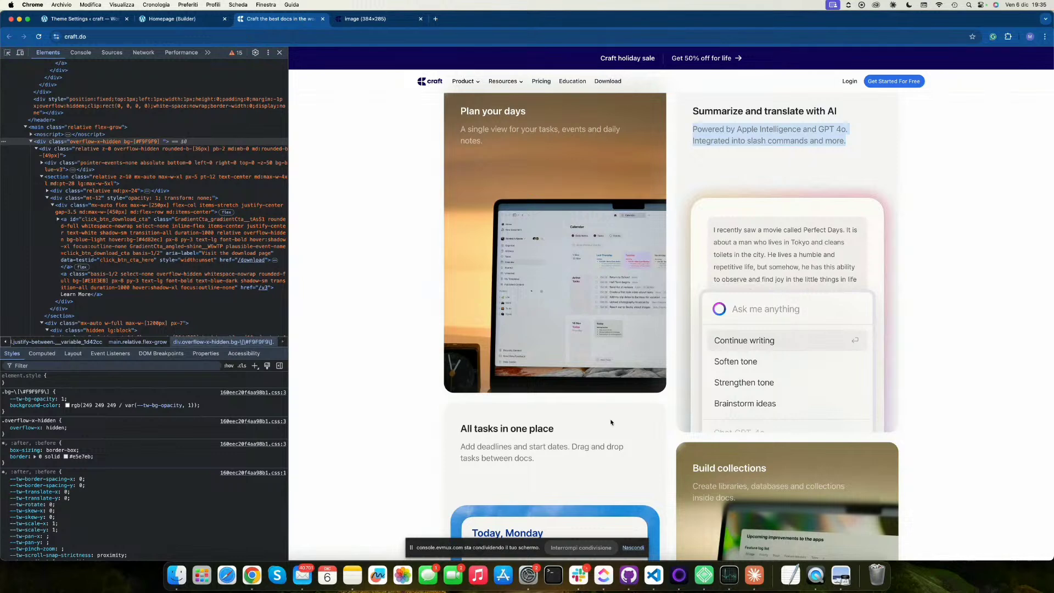
left_click(189, 20)
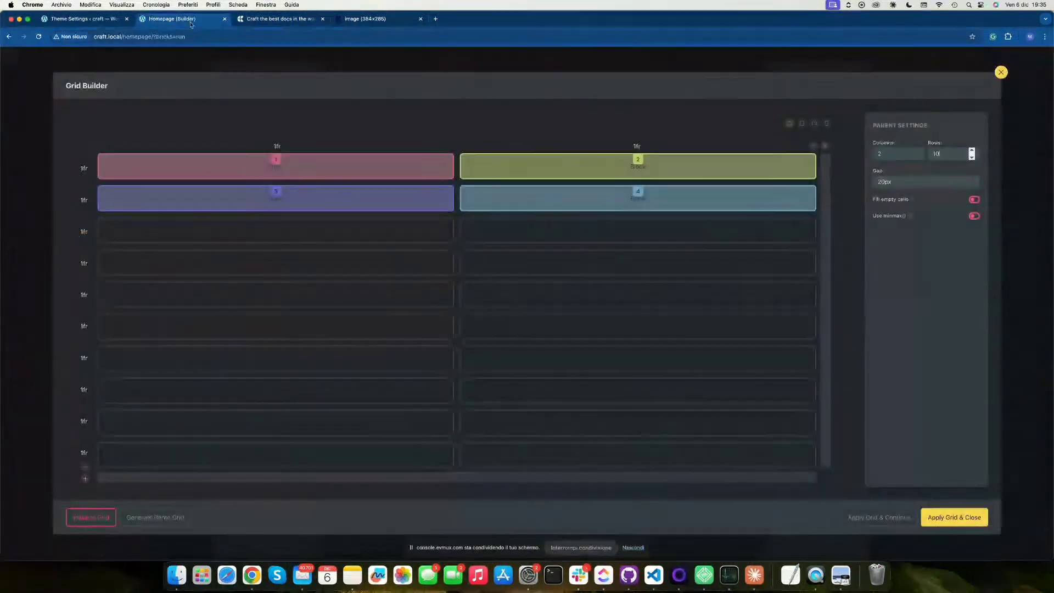
left_click_drag(450, 176, 452, 330)
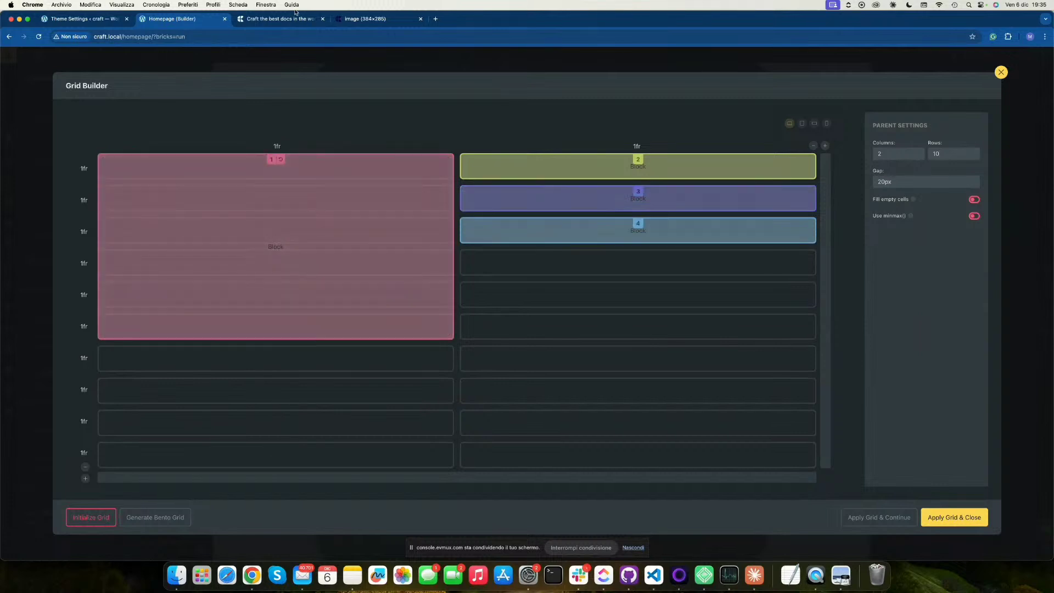
left_click(291, 18)
left_click(187, 18)
left_click(667, 175)
left_click_drag(809, 174, 791, 291)
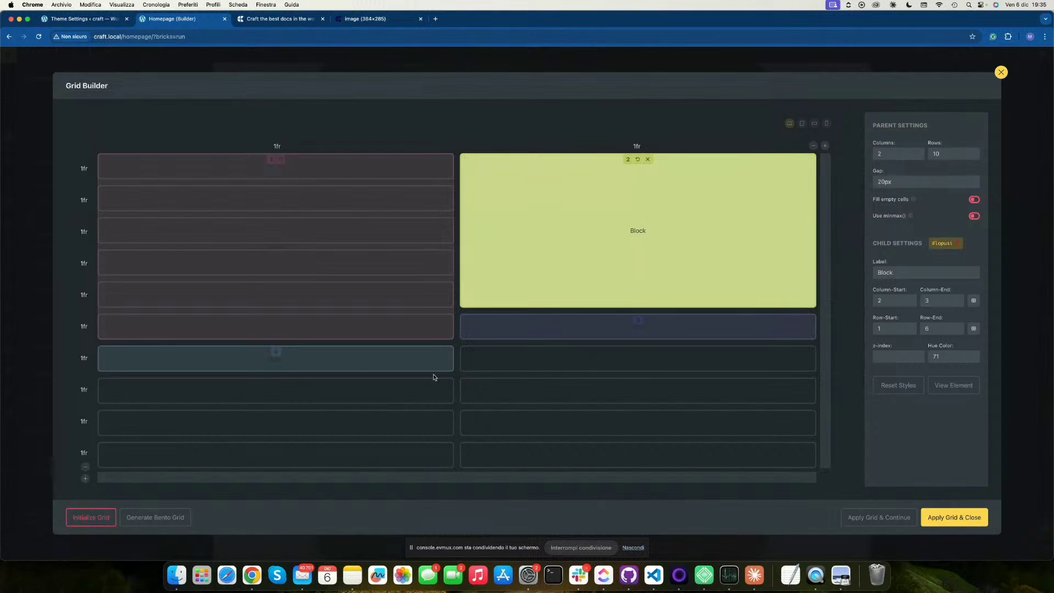
Stretch the fourth grid block over rows 7 to 10 and the third over rows 6 to 10.
left_click(364, 364)
left_click_drag(449, 368, 450, 467)
left_click(765, 338)
left_click_drag(811, 336, 807, 466)
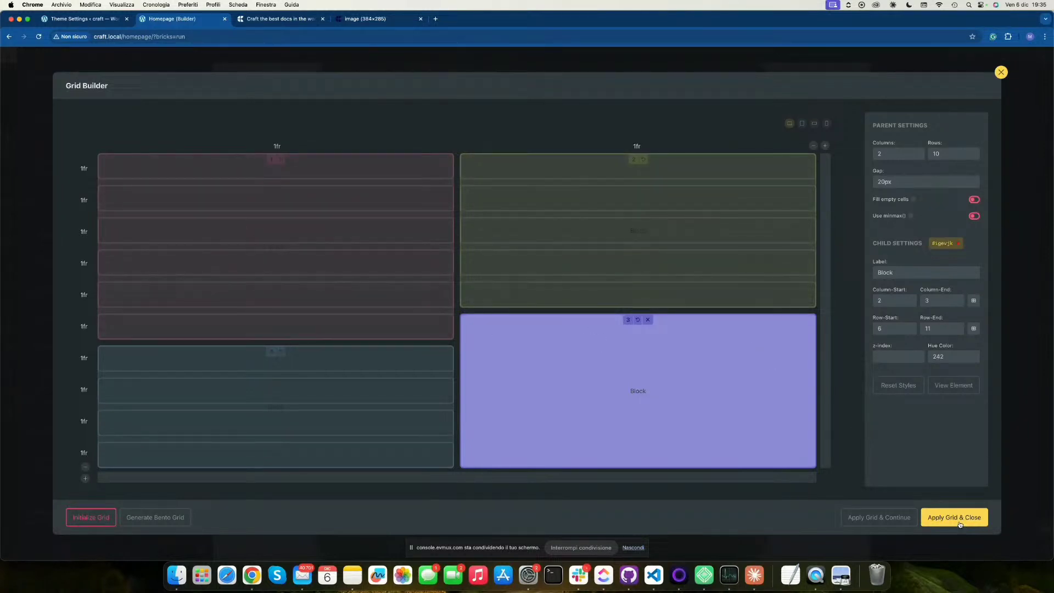
Set the grid gap to var(--space-l) and apply the grid to the container.
double_click(912, 181)
key("BackSpace")
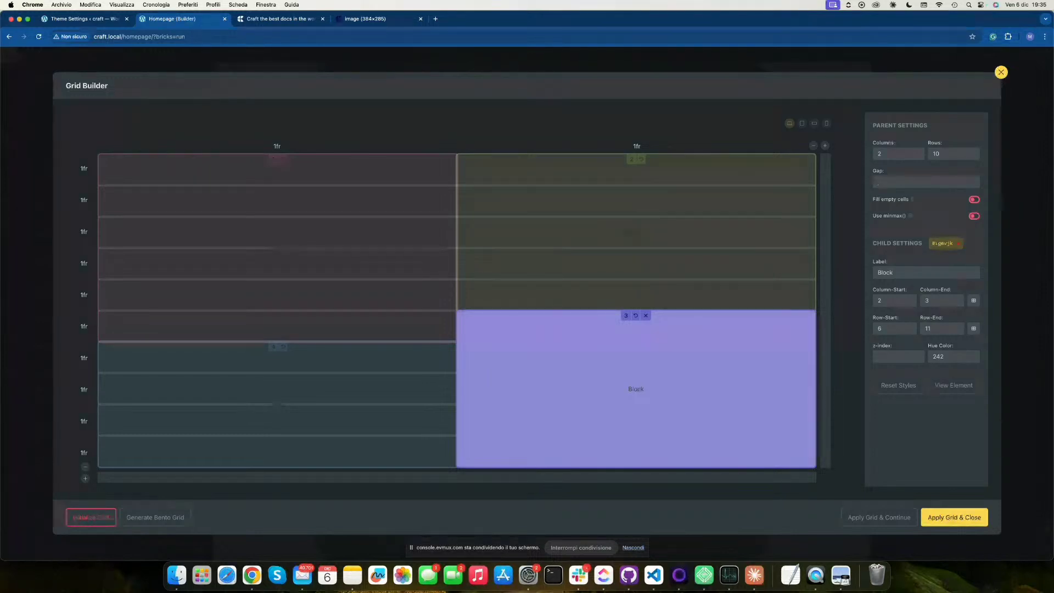
type("5")
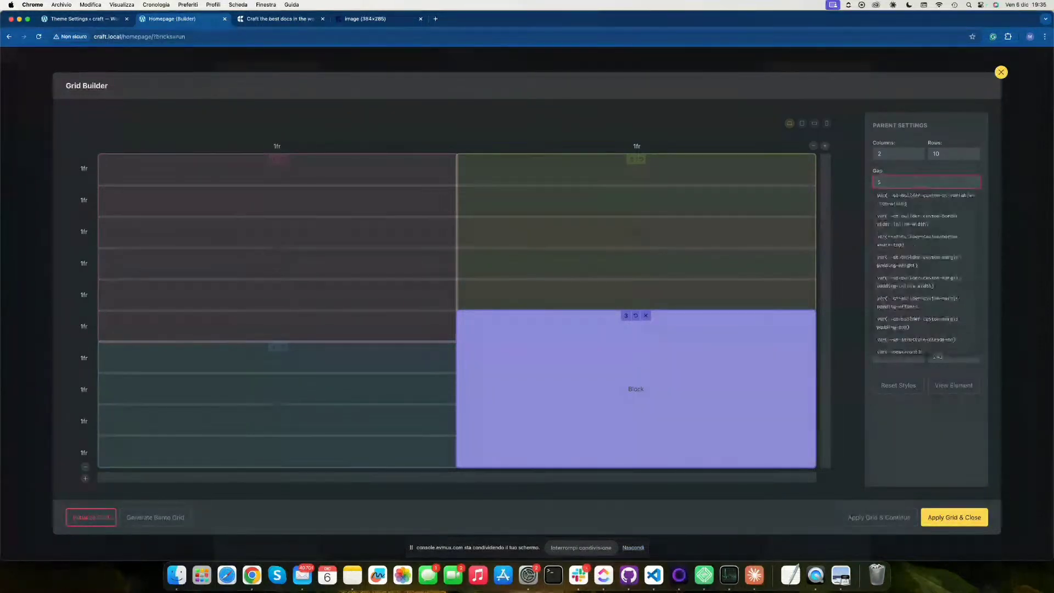
key("BackSpace")
key("Escape")
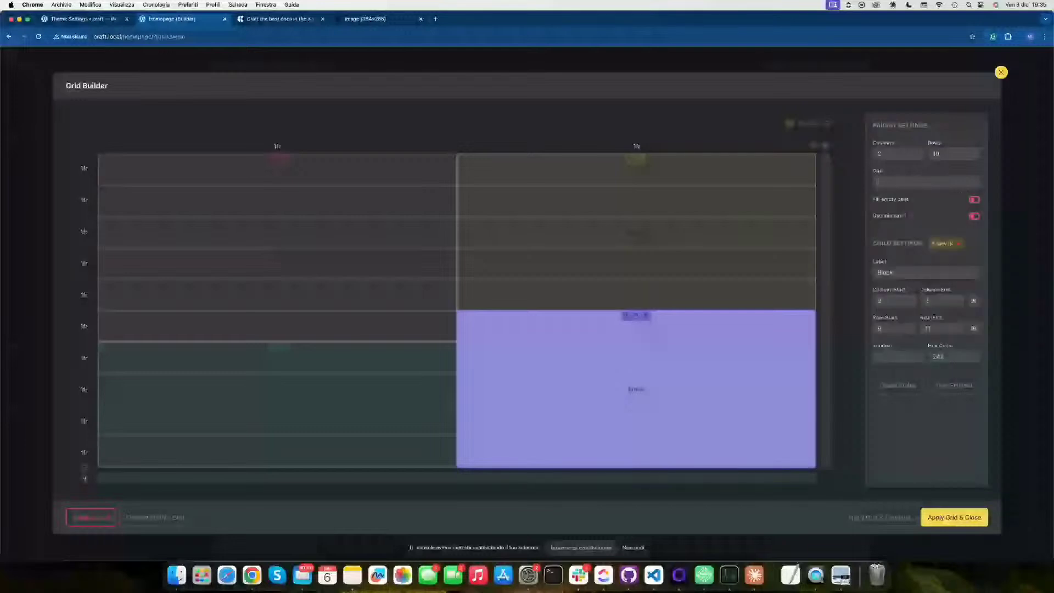
type("space")
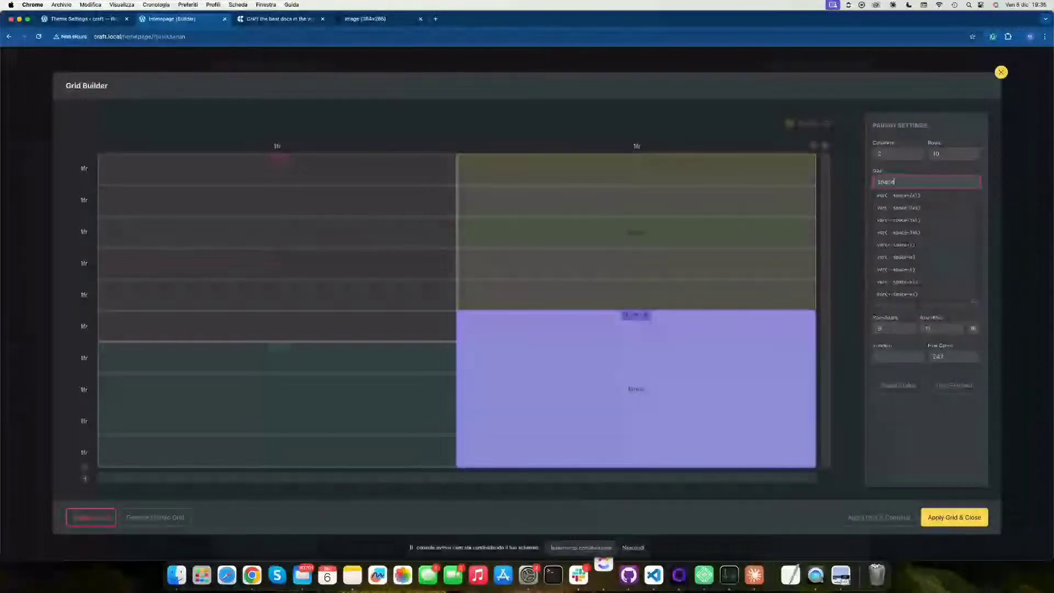
key("Down")
key("Down")
key("Down")
key("Down")
key("Down")
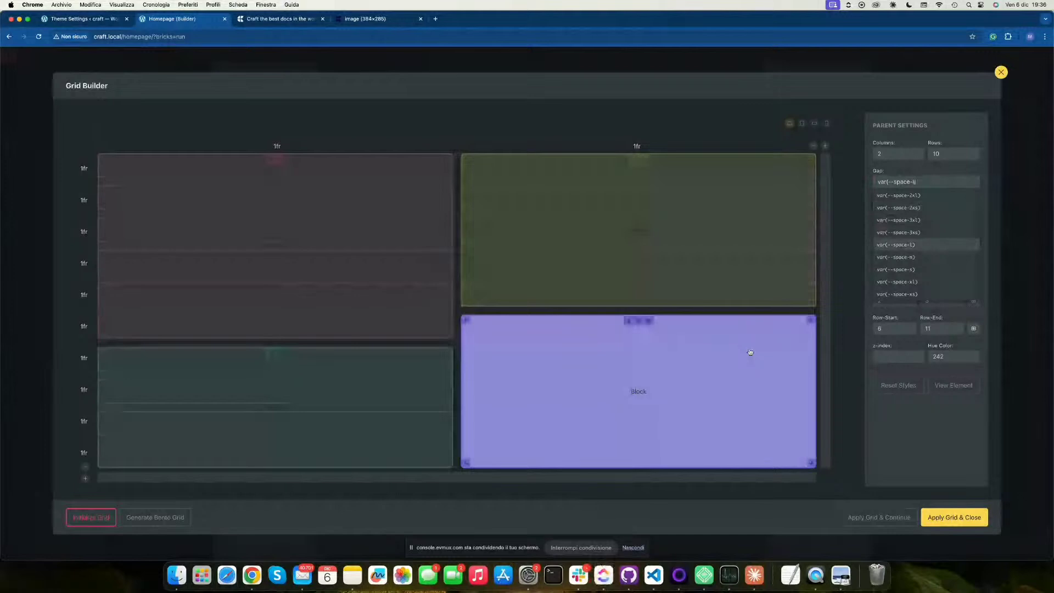
left_click(950, 524)
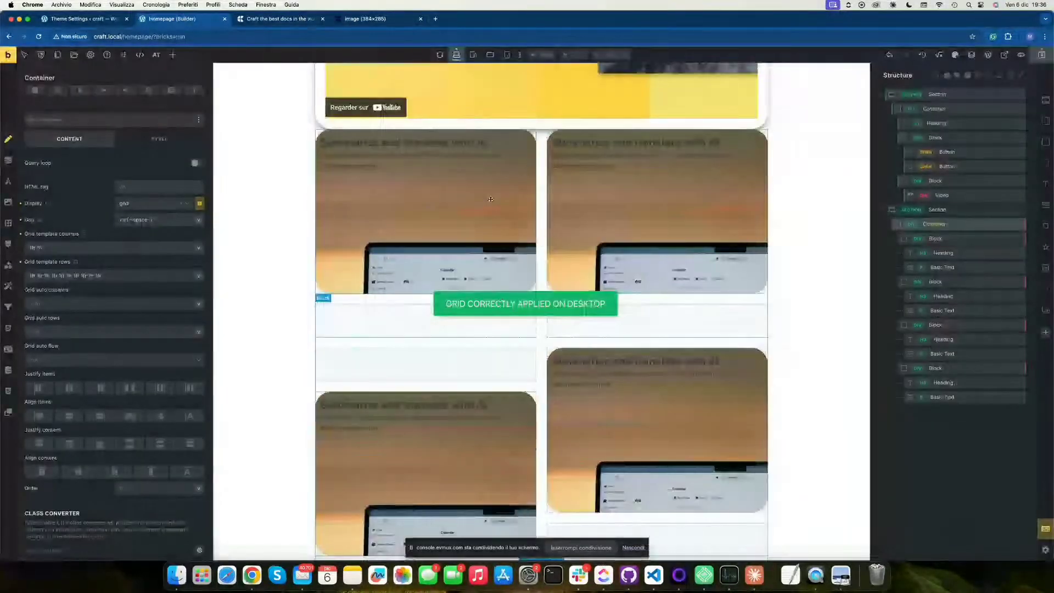
Set the height of the first card block in the grid to 100%.
left_click(965, 248)
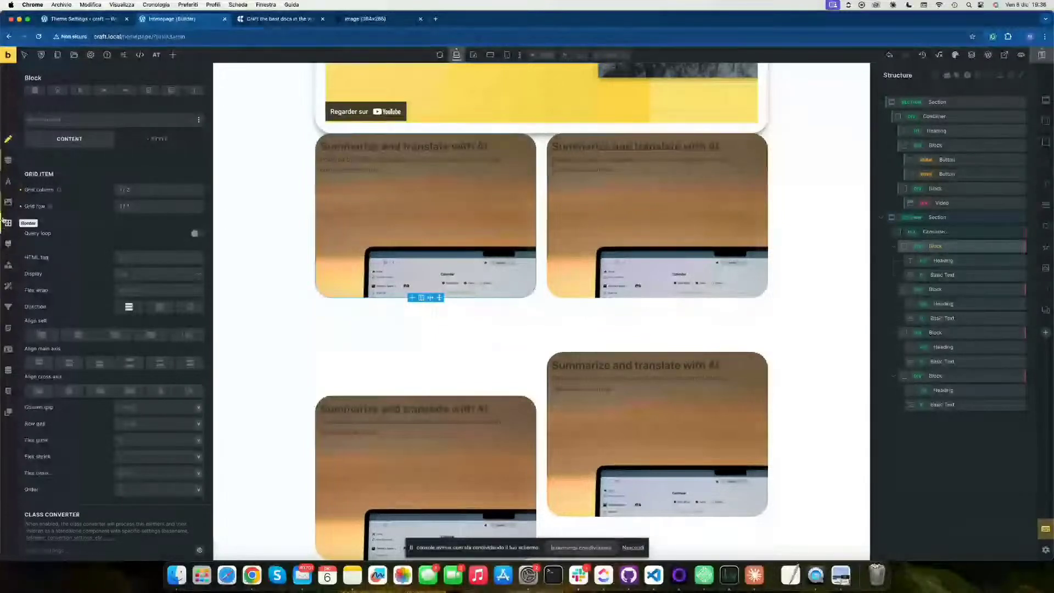
left_click(8, 167)
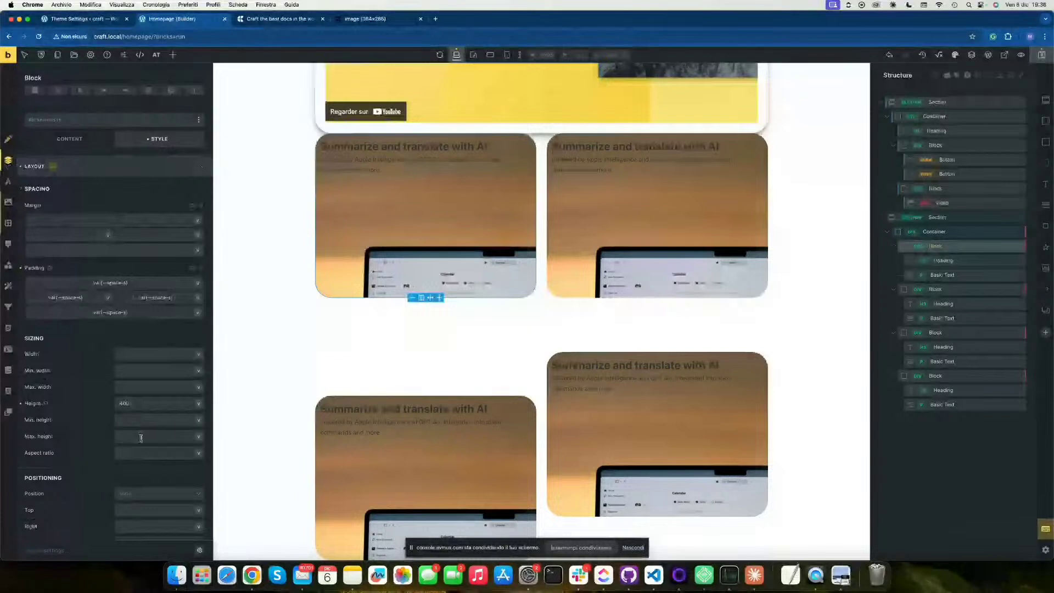
double_click(125, 402)
type("600")
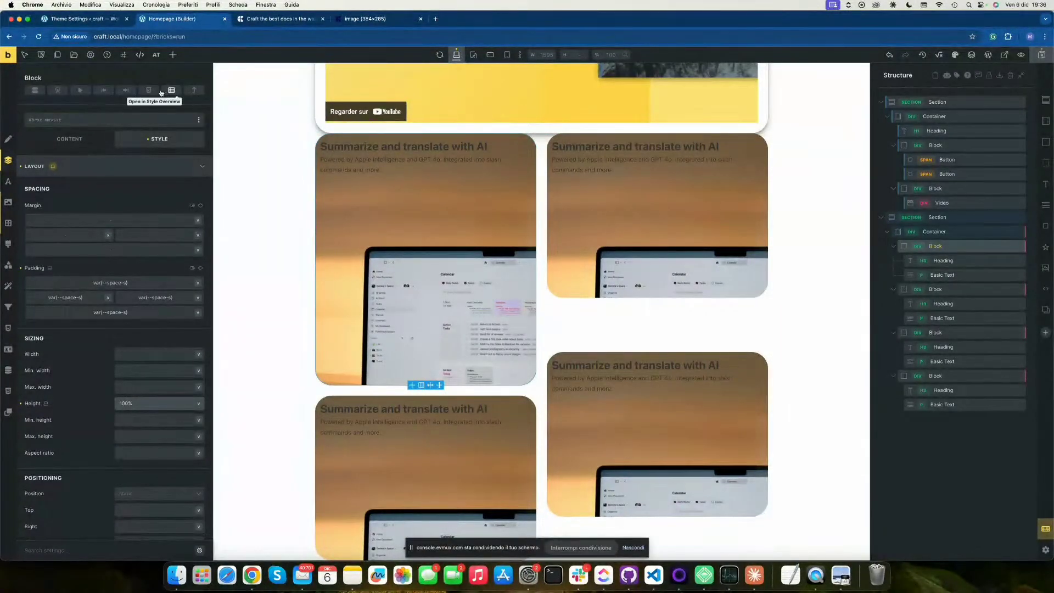
right_click(956, 249)
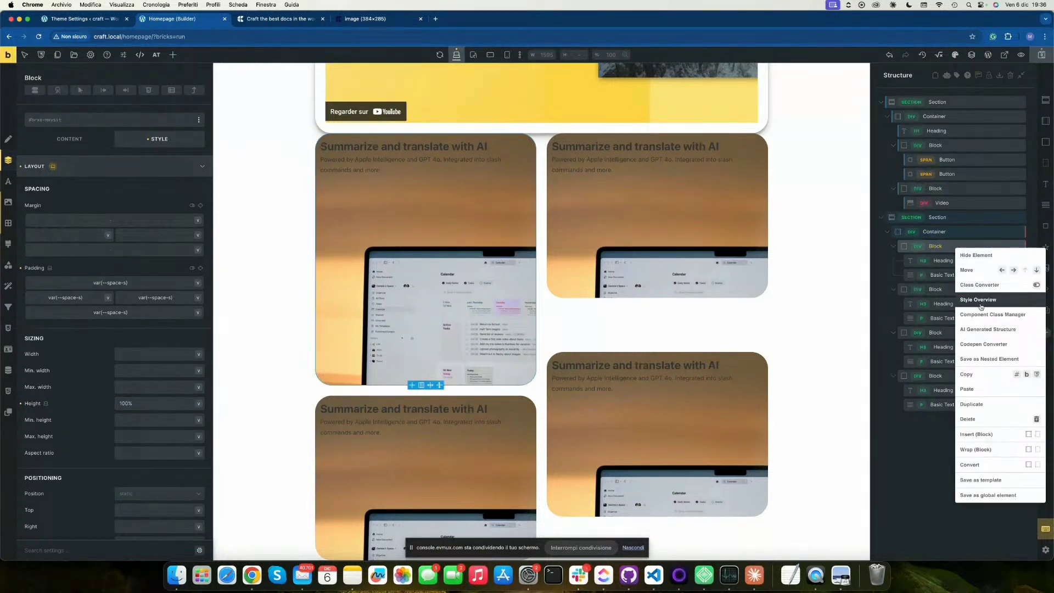
left_click(157, 55)
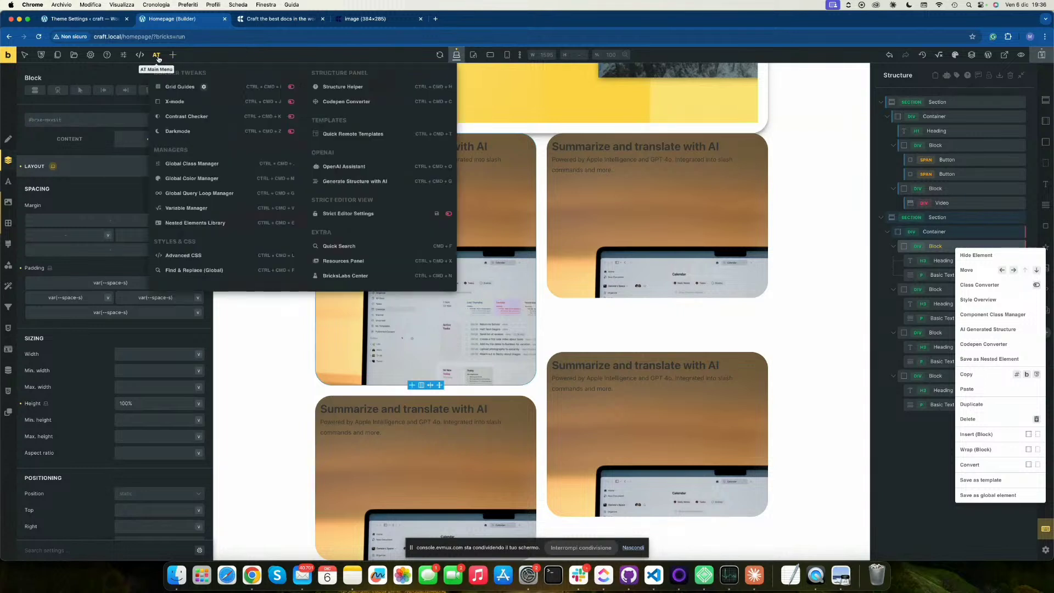
left_click(194, 271)
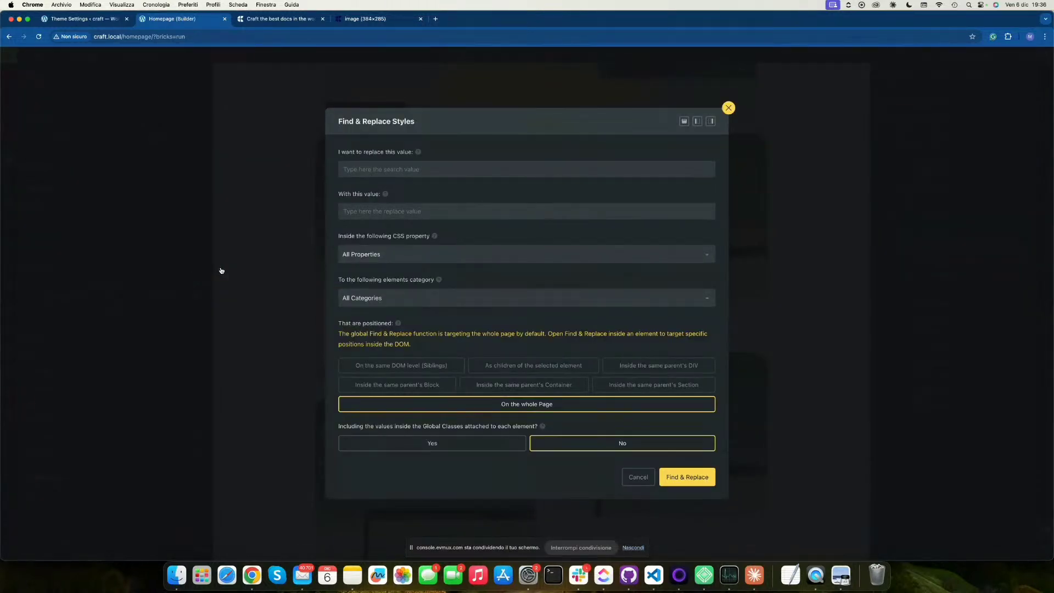
left_click(221, 270)
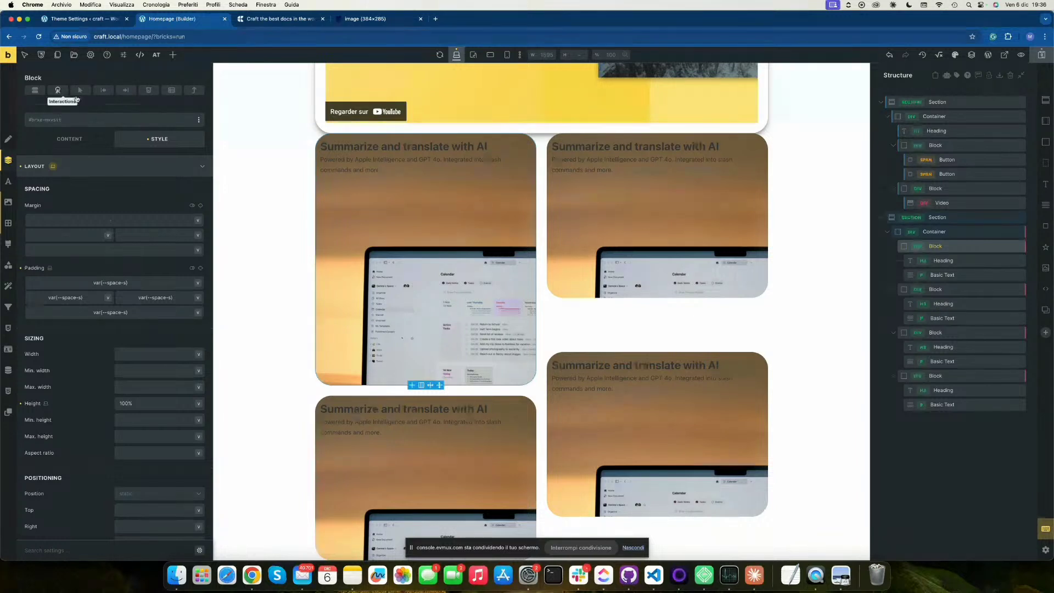
Set the height of the second and third card blocks in the grid to 100%.
left_click(948, 293)
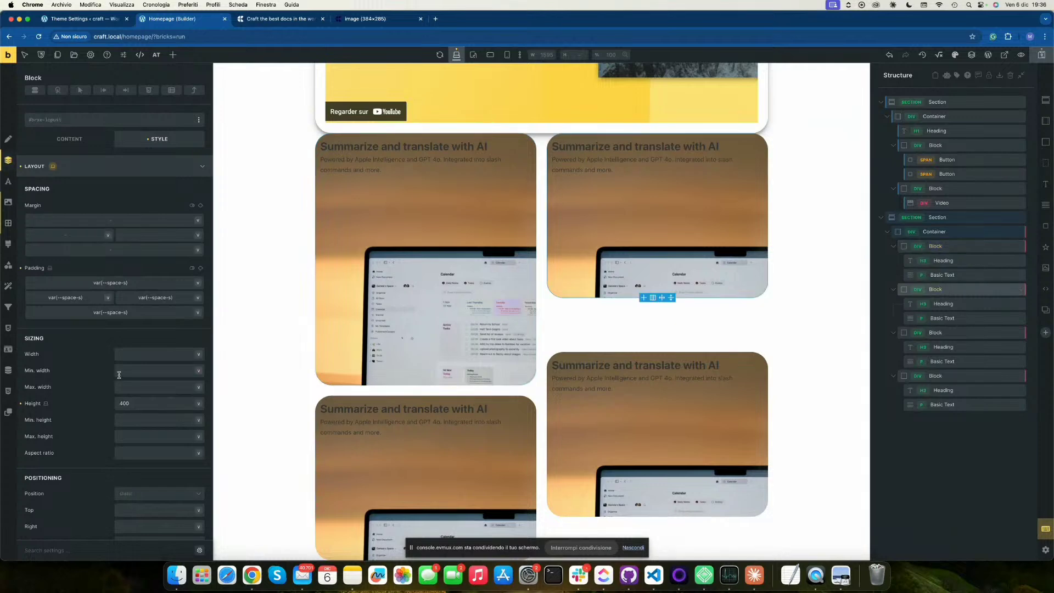
left_click(147, 408)
type("100%")
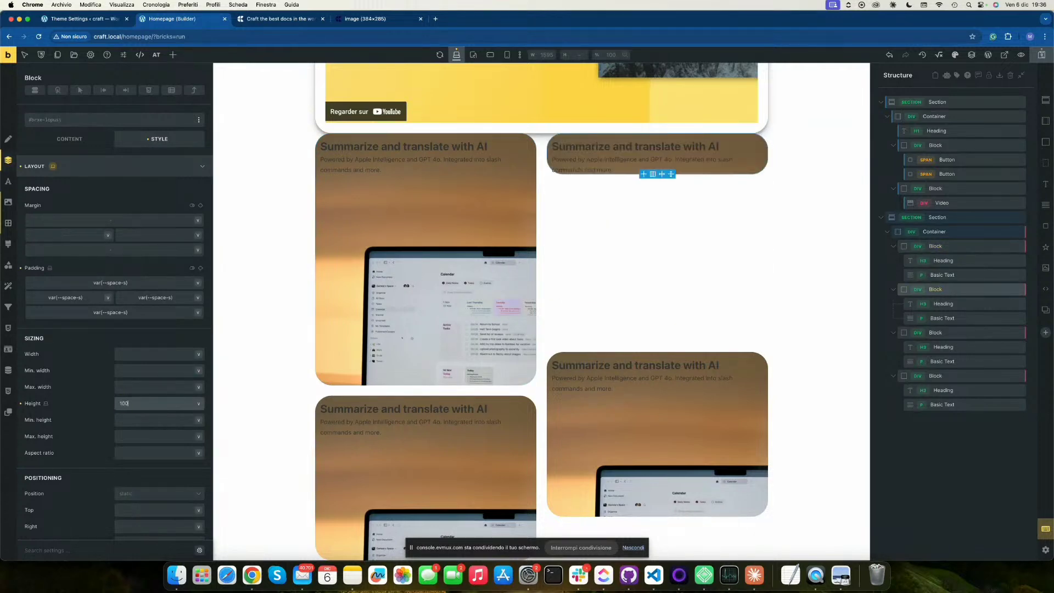
left_click(942, 332)
left_click(177, 401)
type("100%")
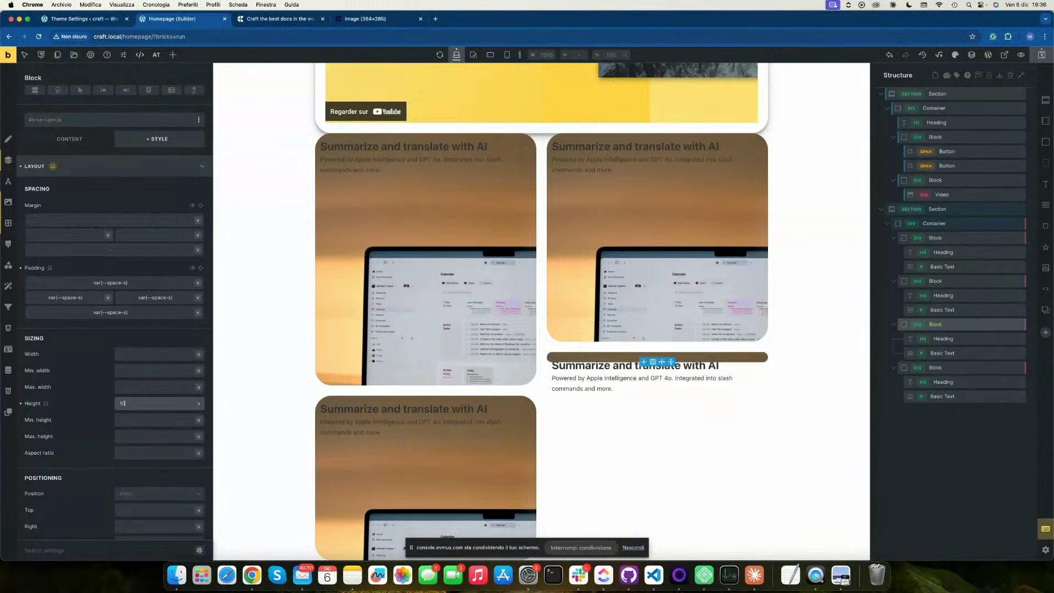
Set the height of the fourth card block in the grid to 100%.
left_click(937, 368)
left_click(146, 403)
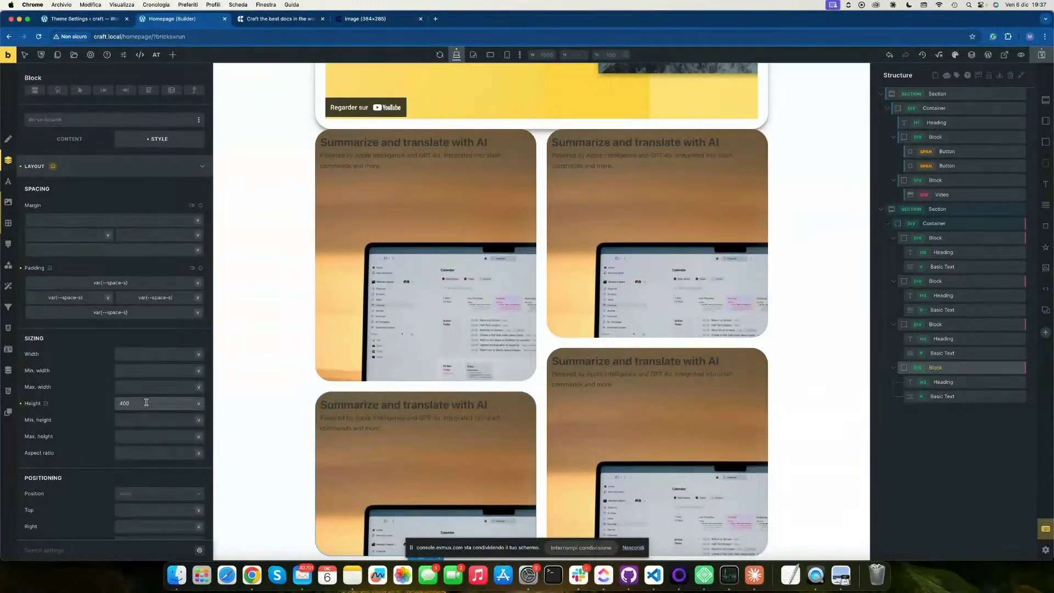
type("100%")
key("super+a")
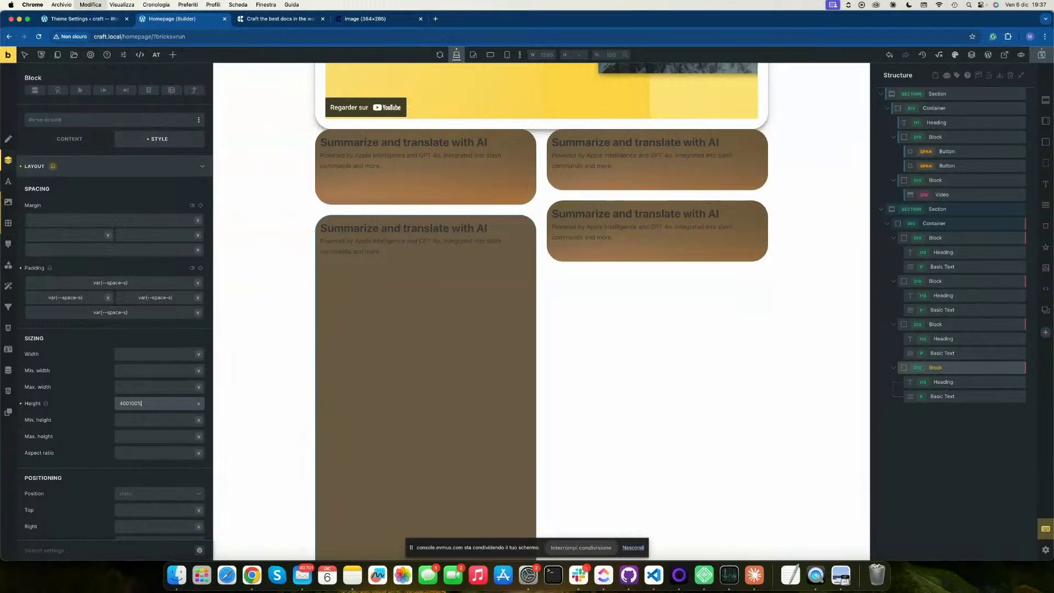
type("100")
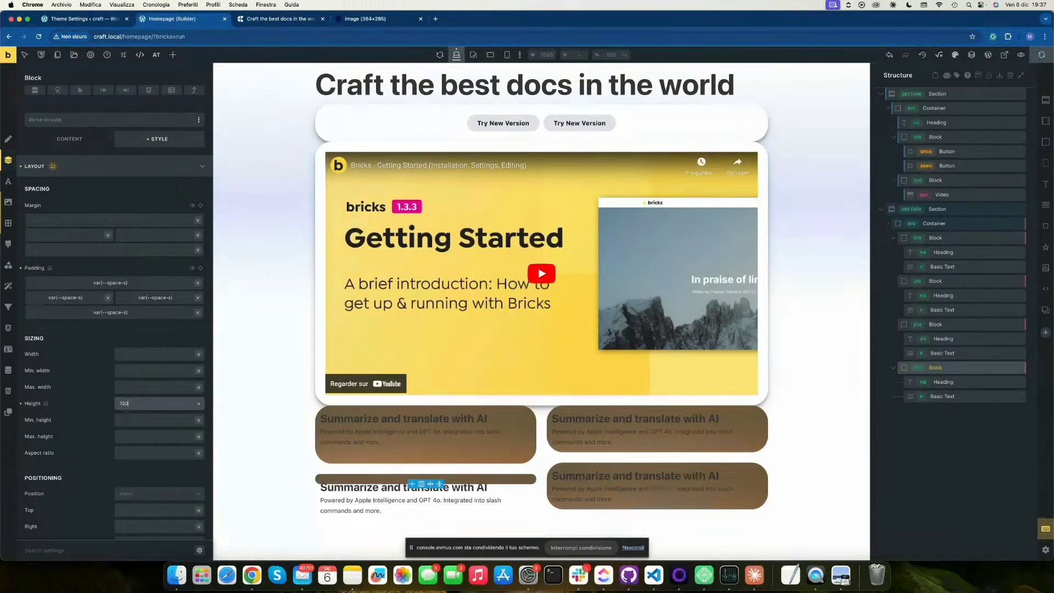
type("%")
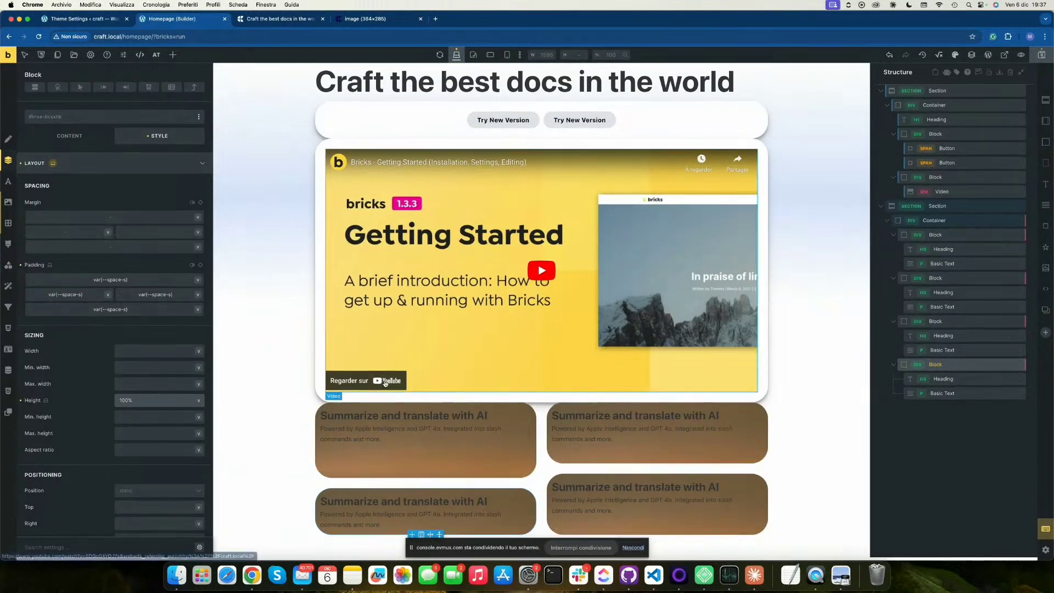
Open the card container's Grid Builder and reduce its tablet portrait layout to 1 column.
left_click(967, 224)
left_click(70, 139)
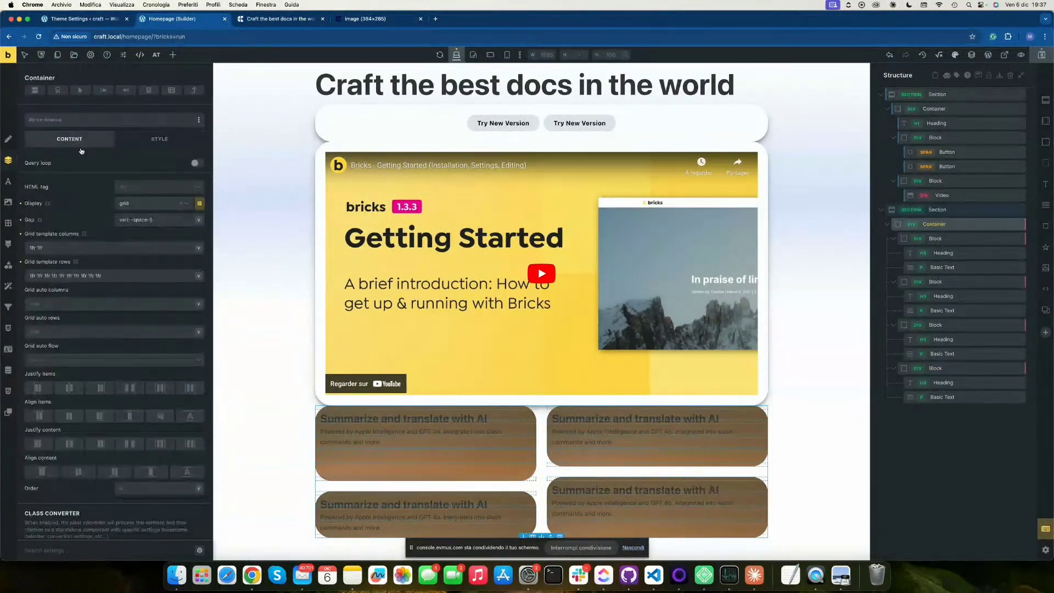
left_click(200, 203)
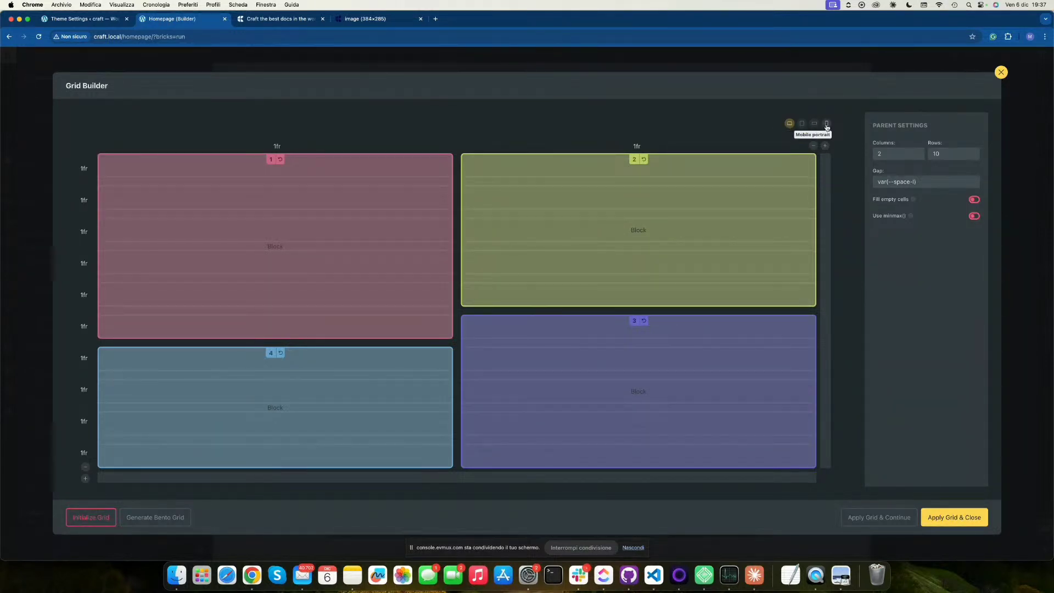
left_click(802, 124)
key("BackSpace")
key("BackSpace")
key("shift+Tab")
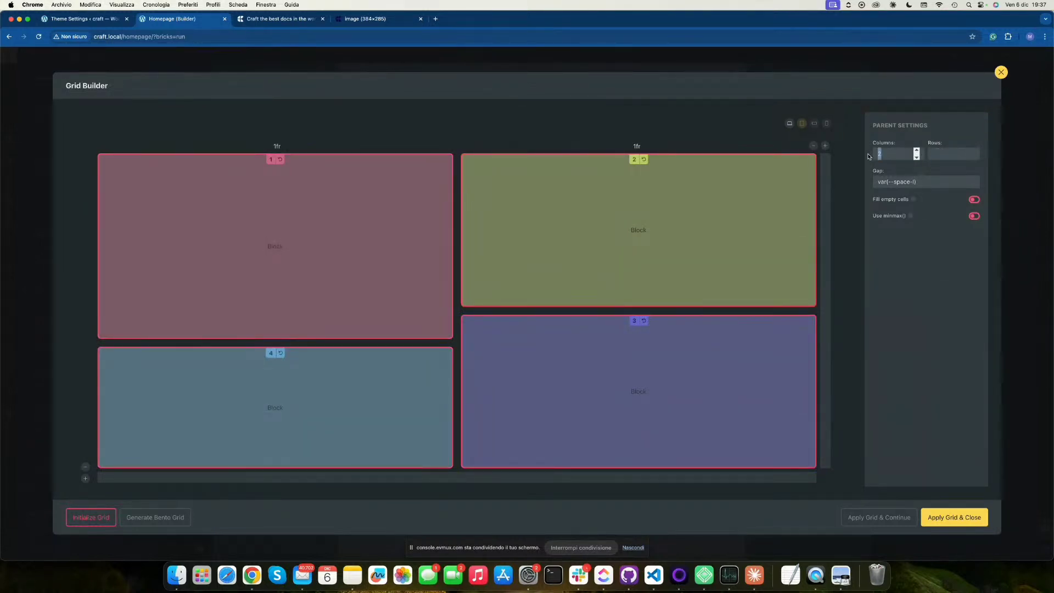
key("BackSpace")
type("1")
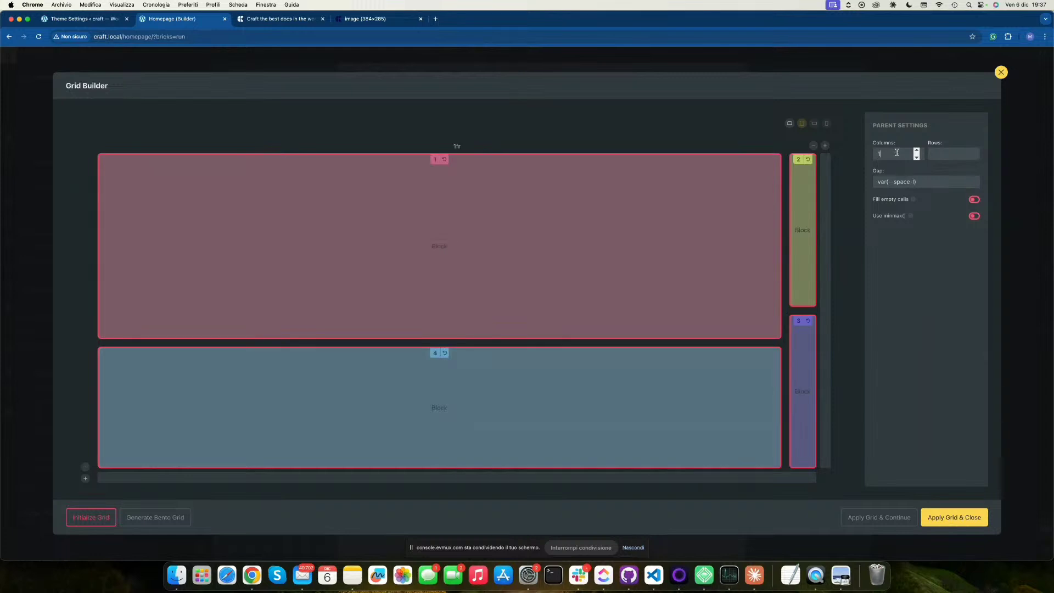
Set the tablet portrait grid to 4 rows.
left_click(954, 155)
type("10")
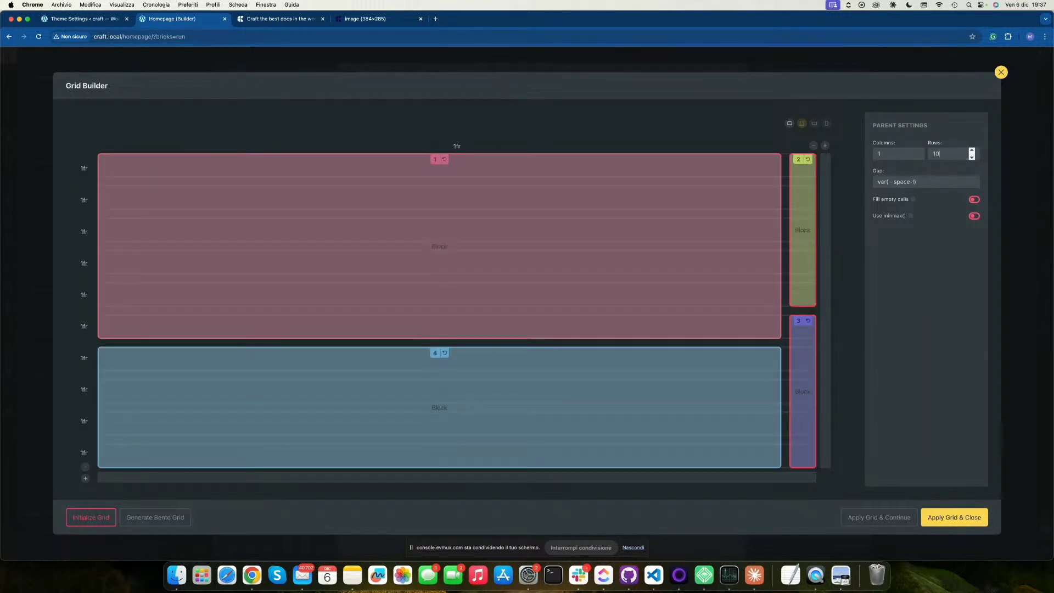
key("BackSpace")
key("BackSpace")
type("4")
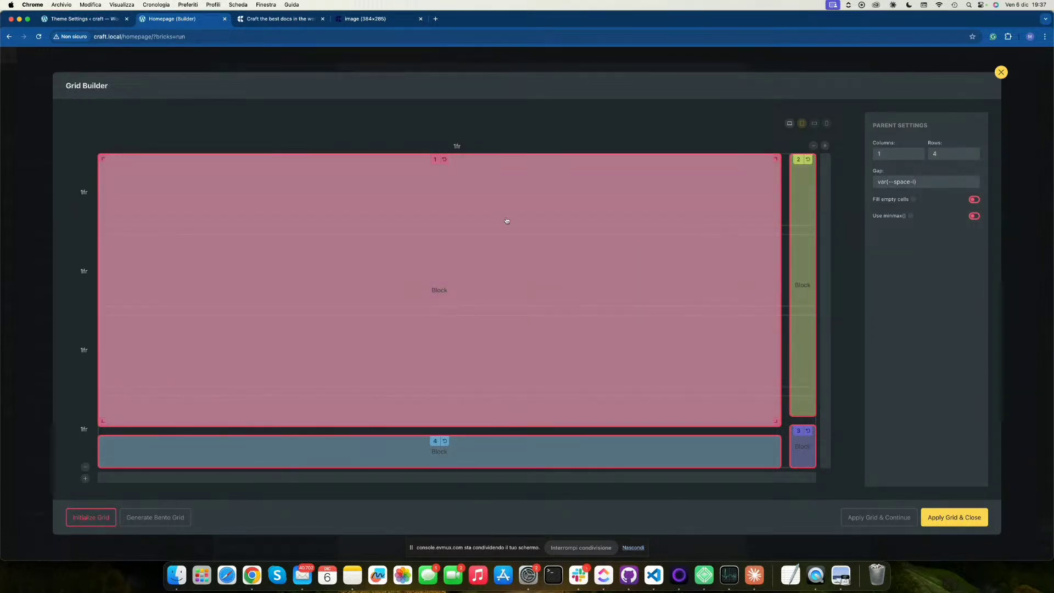
Clear the first block's row end in the tablet portrait layout.
left_click(528, 224)
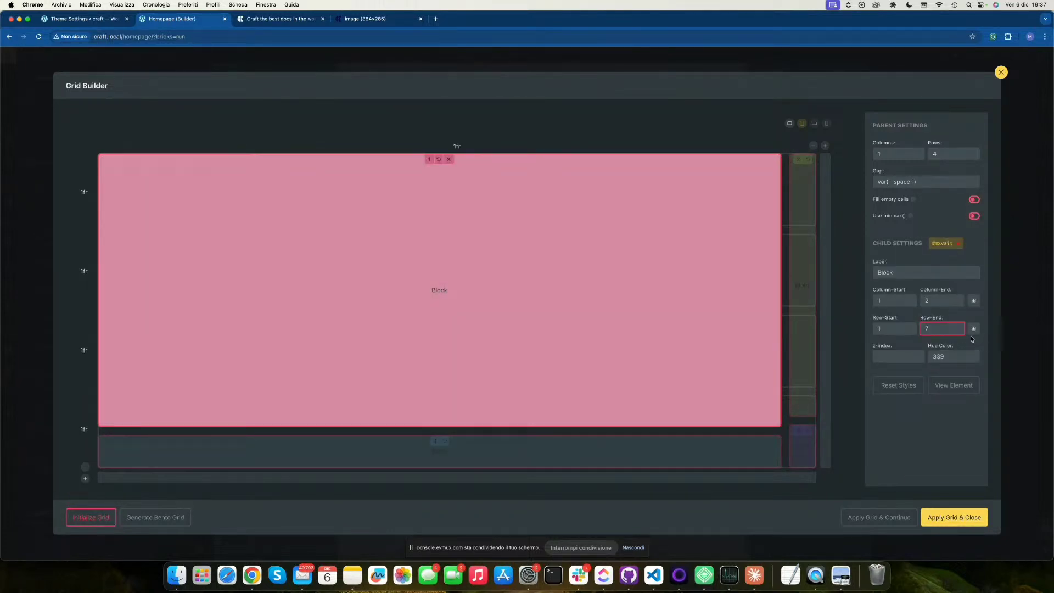
left_click(939, 332)
key("BackSpace")
left_click(936, 300)
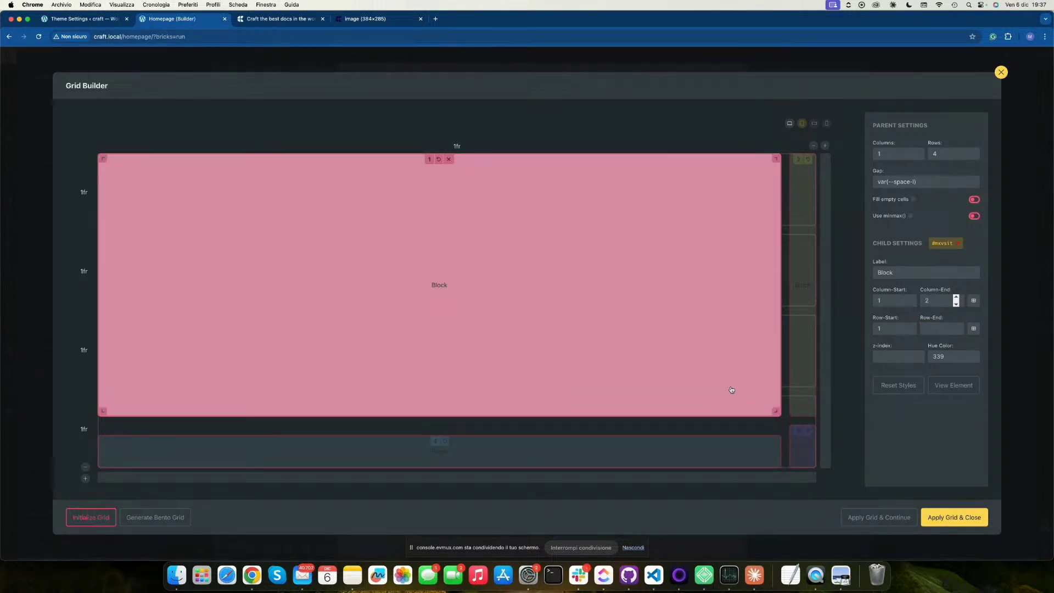
Place the second block from column 1 to column 2 and clear its row start and row end.
left_click(801, 360)
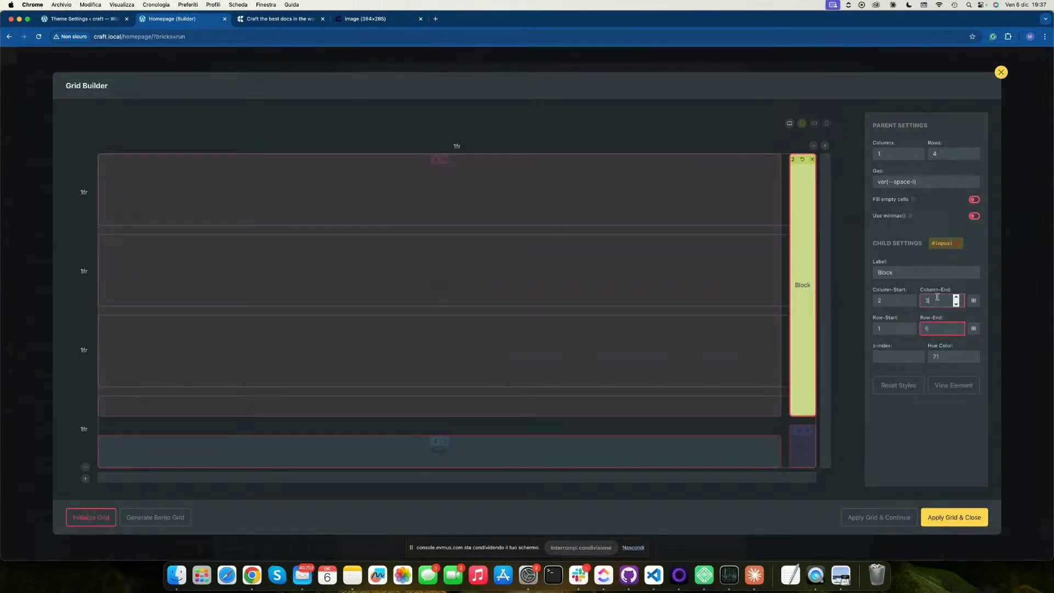
key("Down")
left_click(897, 300)
key("Down")
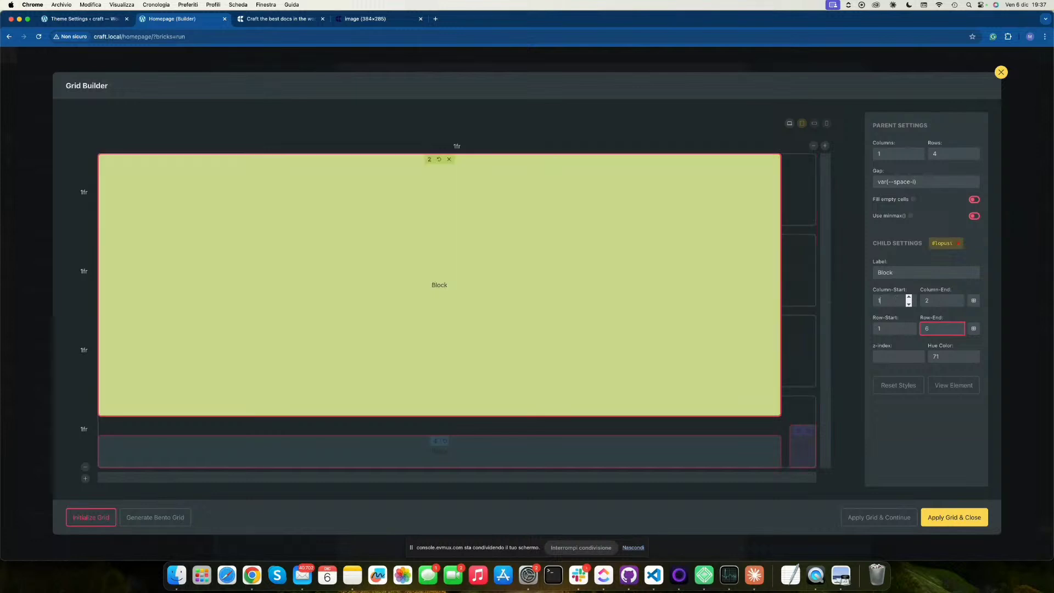
left_click(956, 328)
key("BackSpace")
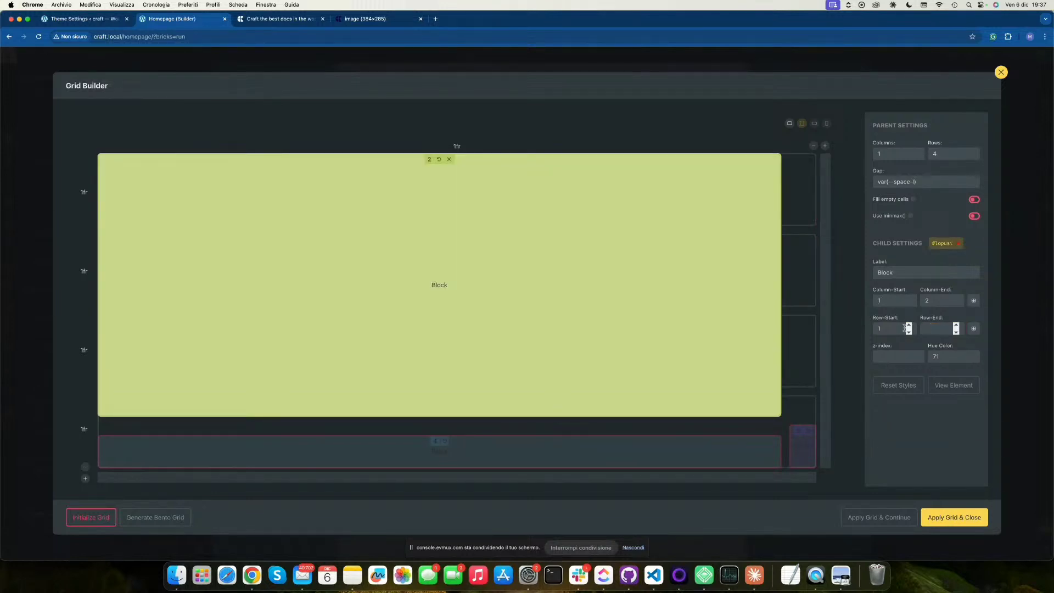
left_click(904, 329)
key("BackSpace")
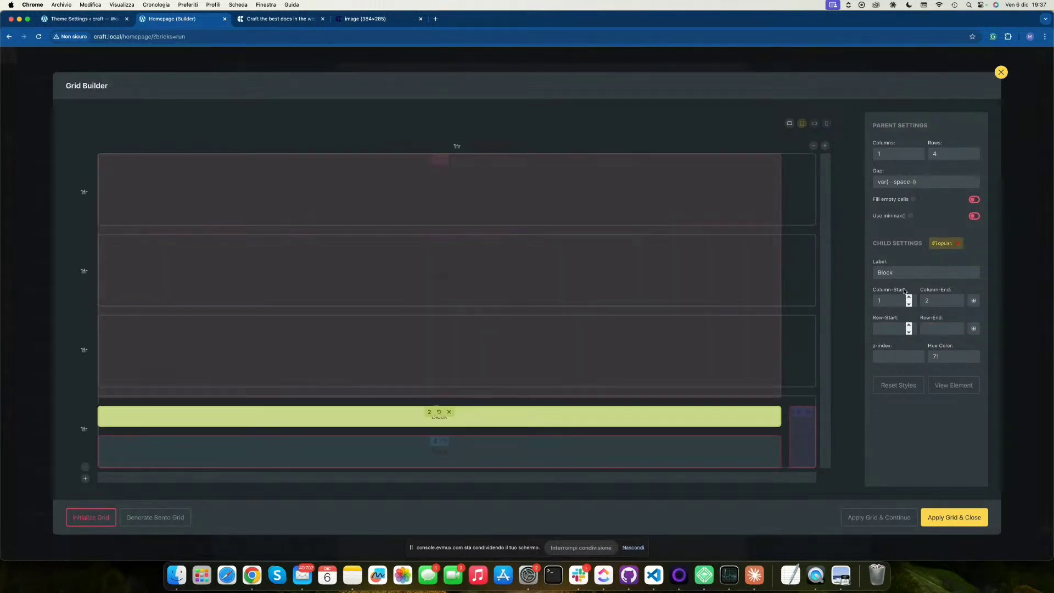
Place the third block from column 1 to column 2 and clear its row start and row end.
left_click(590, 451)
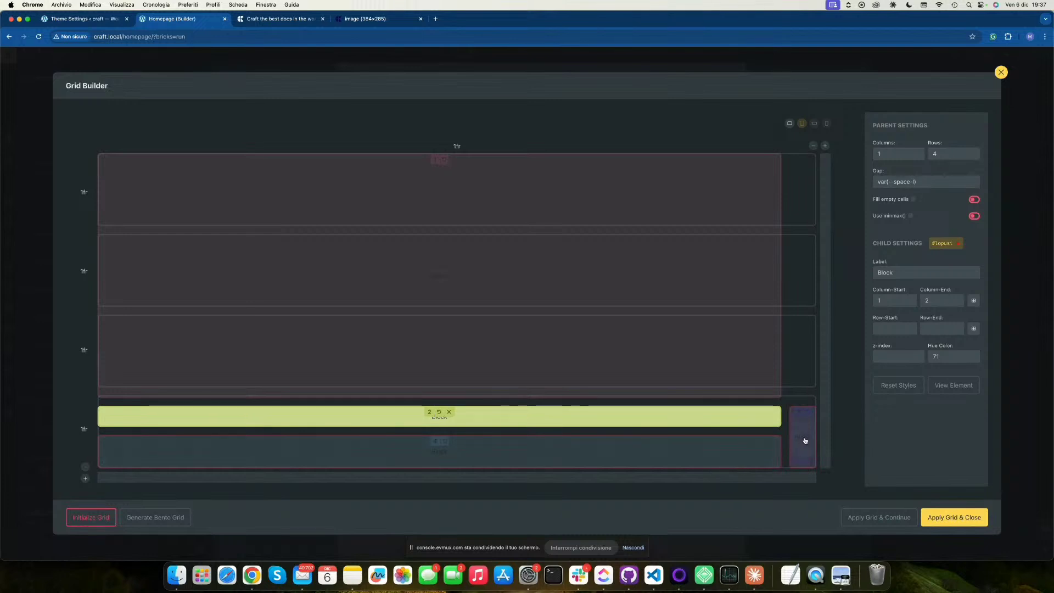
left_click(805, 441)
left_click(928, 300)
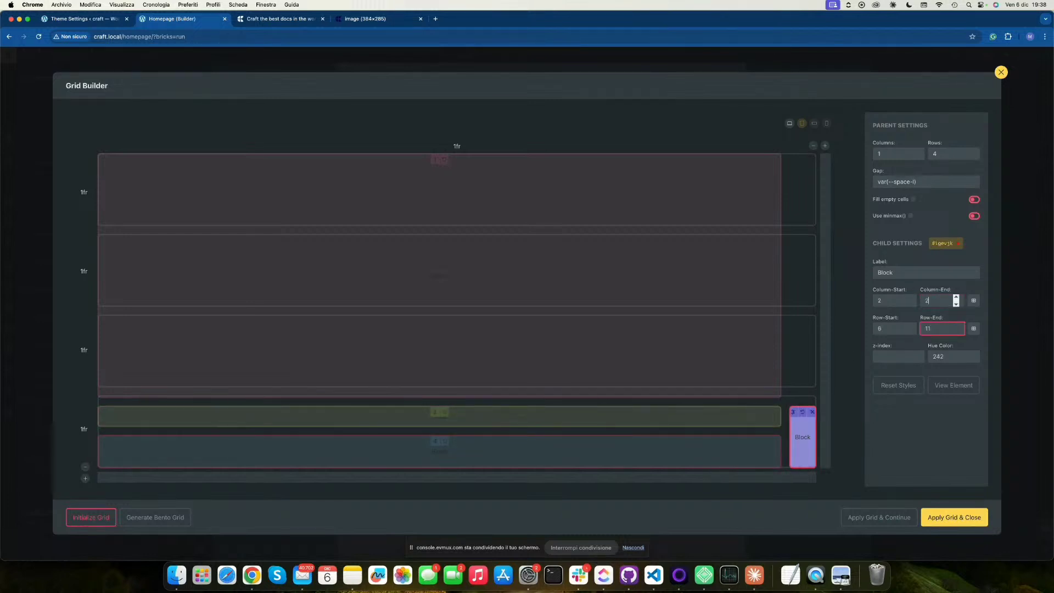
left_click(892, 300)
key("BackSpace")
type("1")
left_click(944, 329)
key("BackSpace")
key("BackSpace")
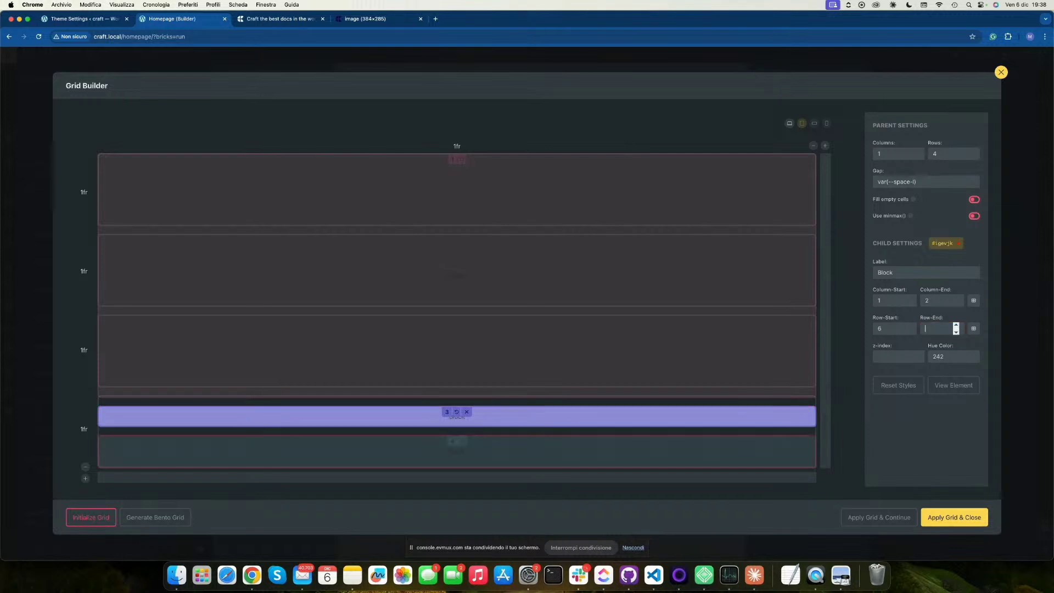
left_click(889, 328)
key("BackSpace")
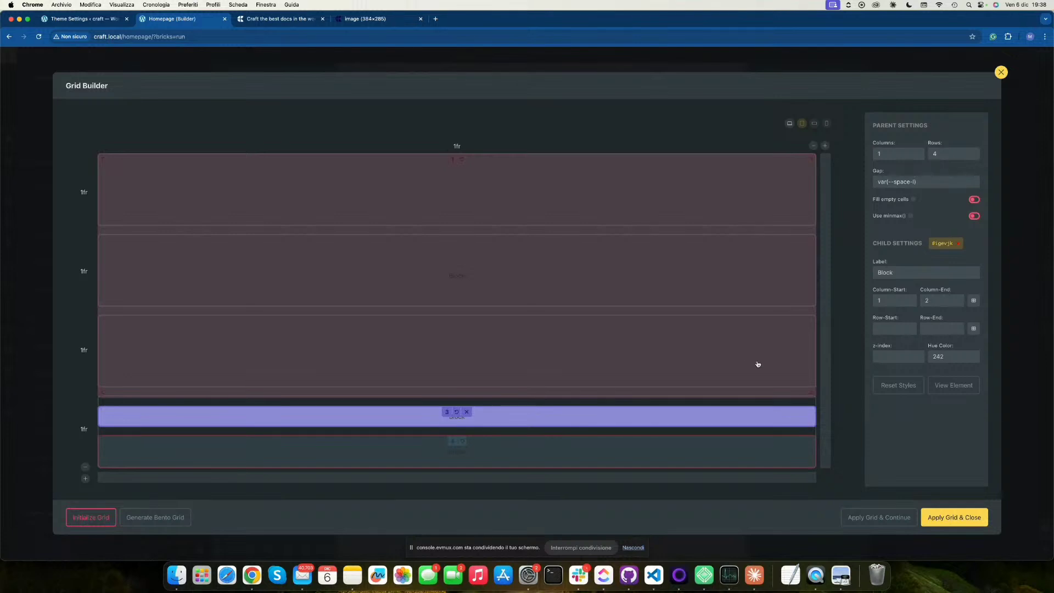
Shrink the first block in the tablet portrait layout so it occupies only row 1.
left_click(746, 339)
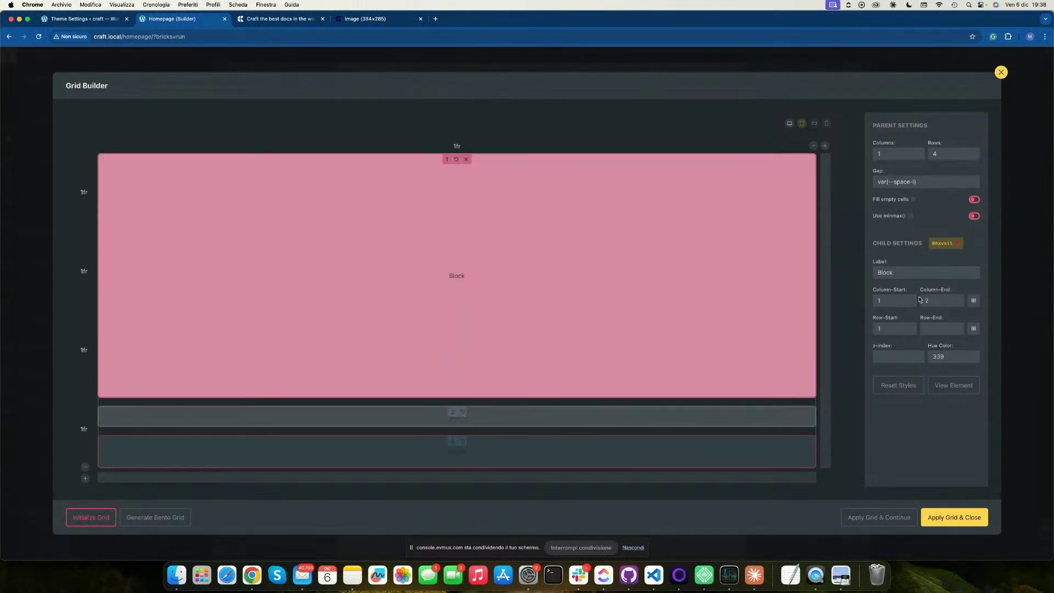
left_click_drag(813, 394, 815, 221)
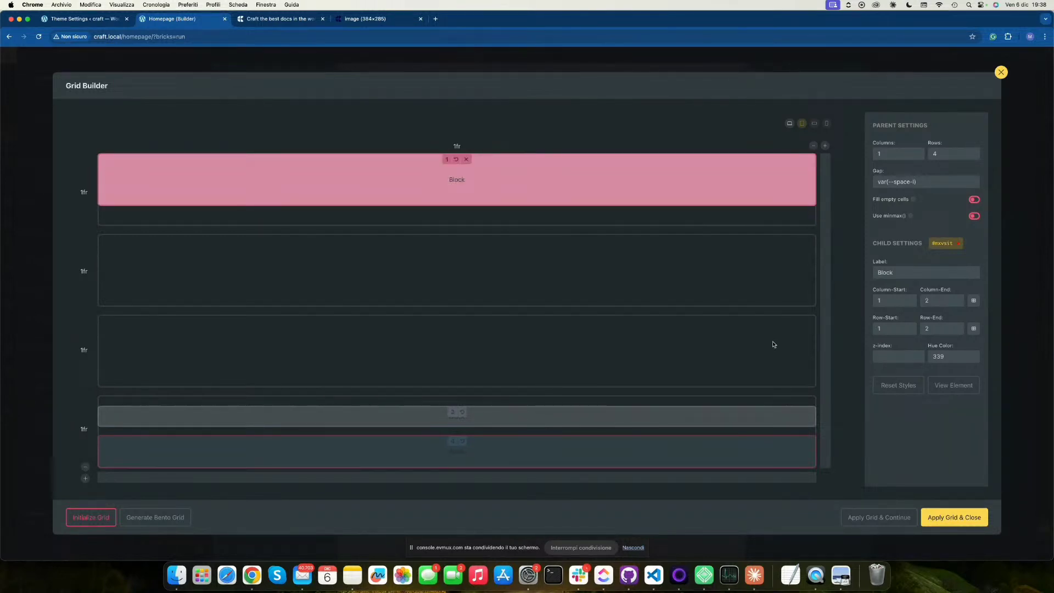
Rearrange the remaining blocks below the first and remove the third block's styles so that each block fills a single row.
left_click(787, 425)
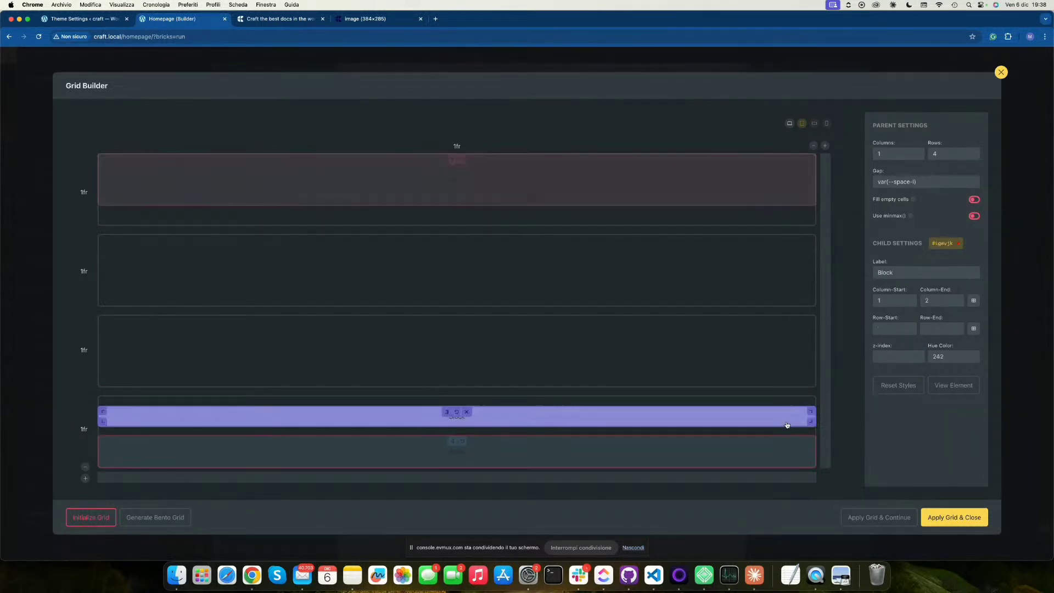
left_click_drag(786, 424, 765, 300)
left_click_drag(778, 437, 751, 324)
left_click_drag(772, 443, 774, 365)
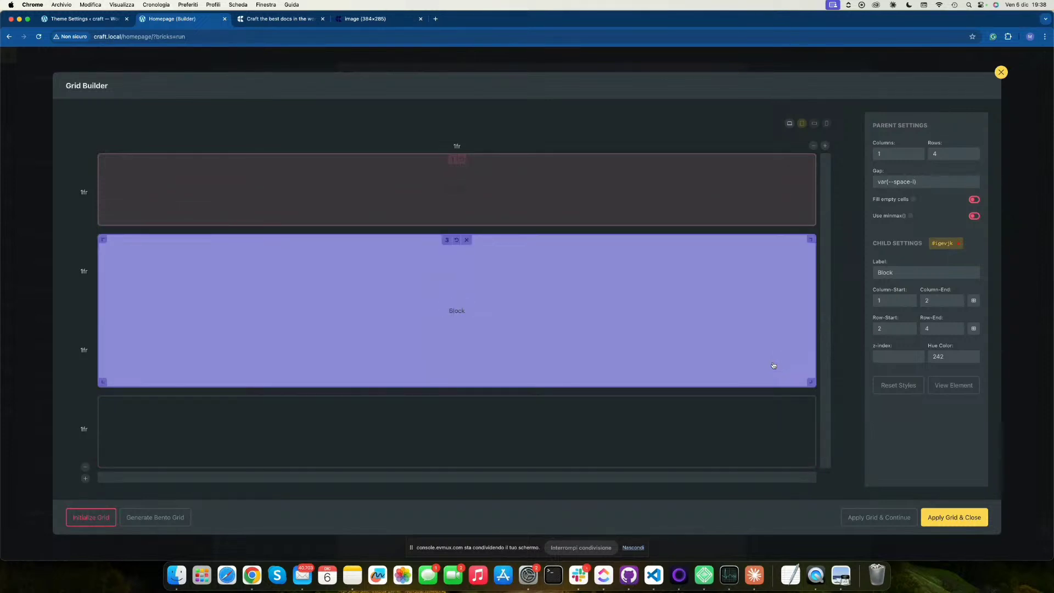
left_click(457, 240)
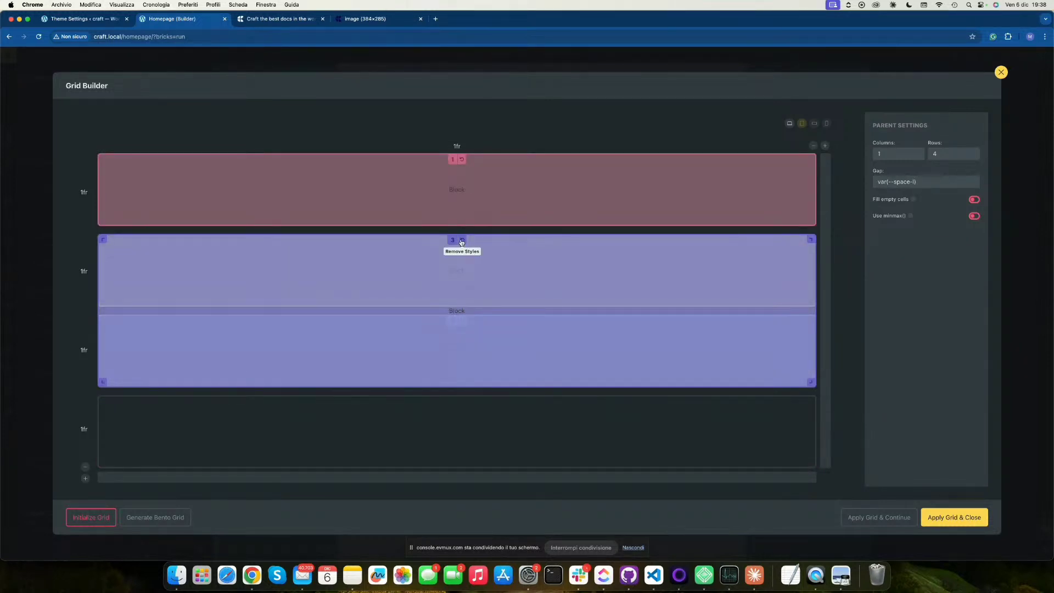
left_click(461, 242)
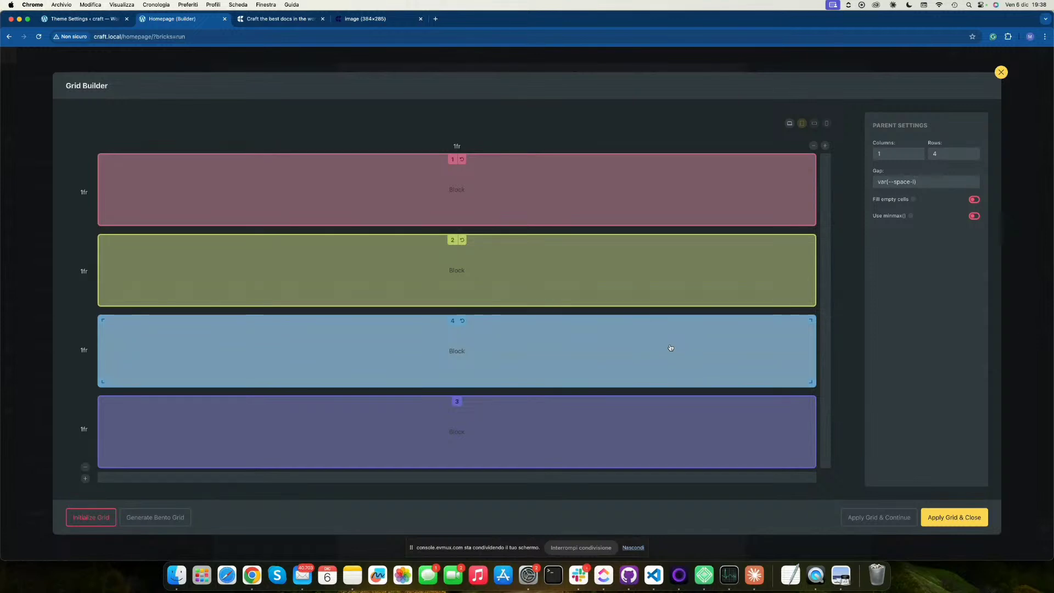
Check the grid at the mobile, desktop and tablet portrait breakpoints and apply it to the container.
left_click(815, 125)
left_click(827, 124)
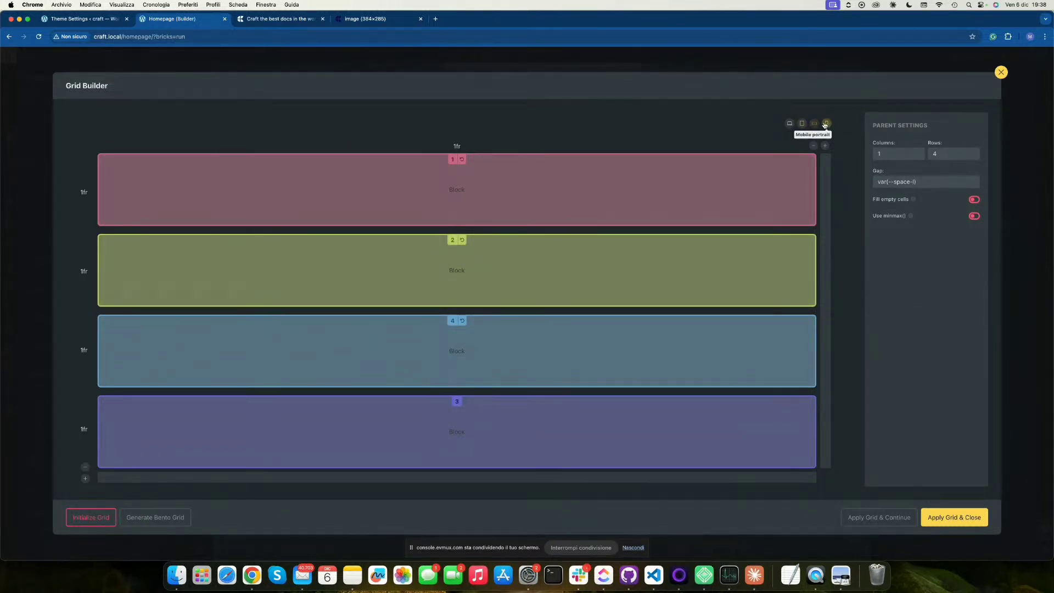
left_click(790, 124)
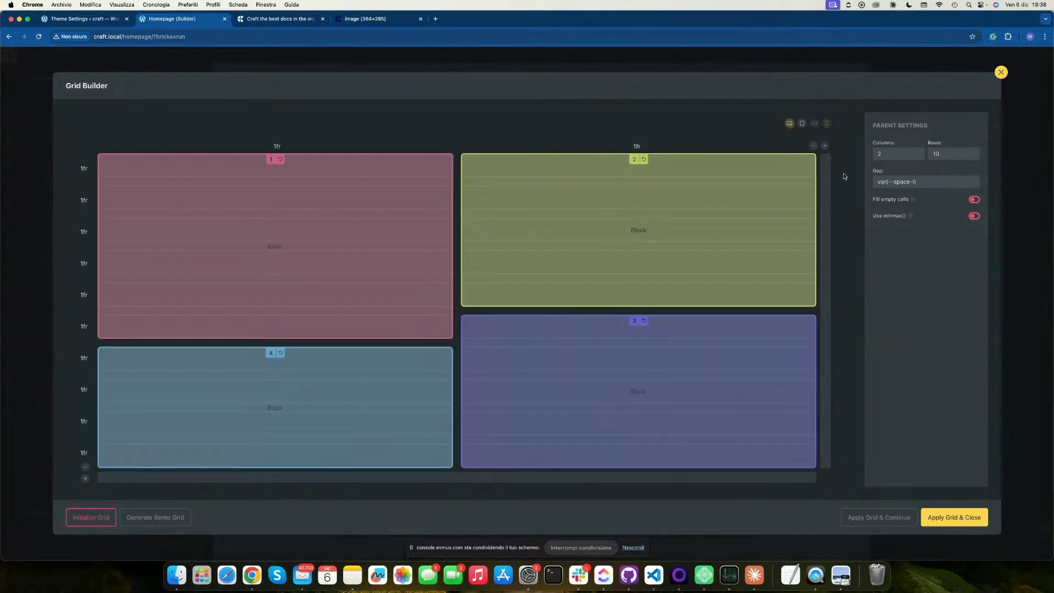
left_click(802, 124)
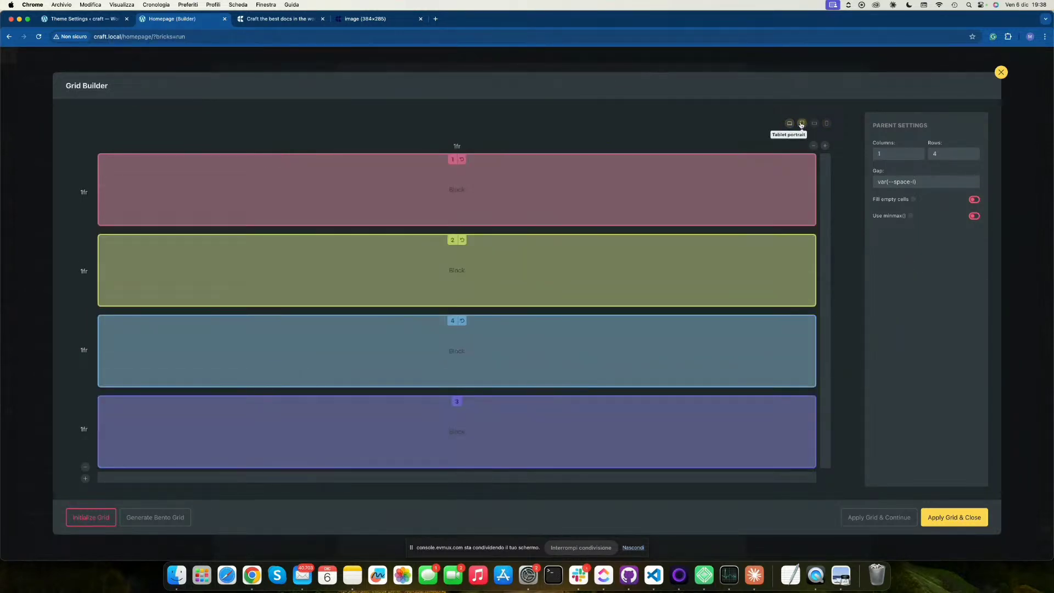
left_click(956, 517)
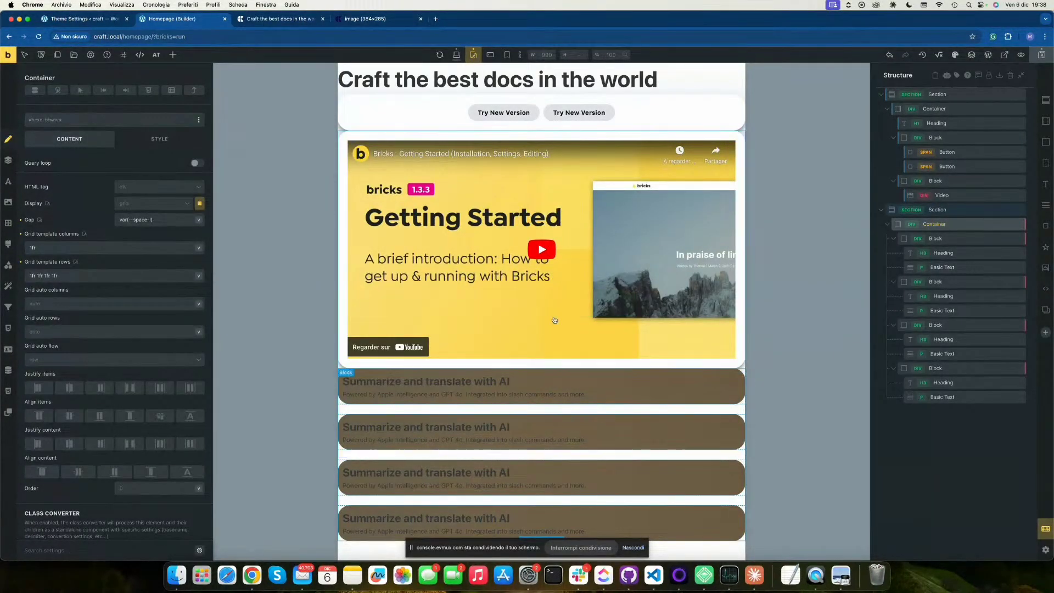
Set the feature card container's height to 800 at the desktop breakpoint and compare its cards with the original Craft site.
left_click(456, 54)
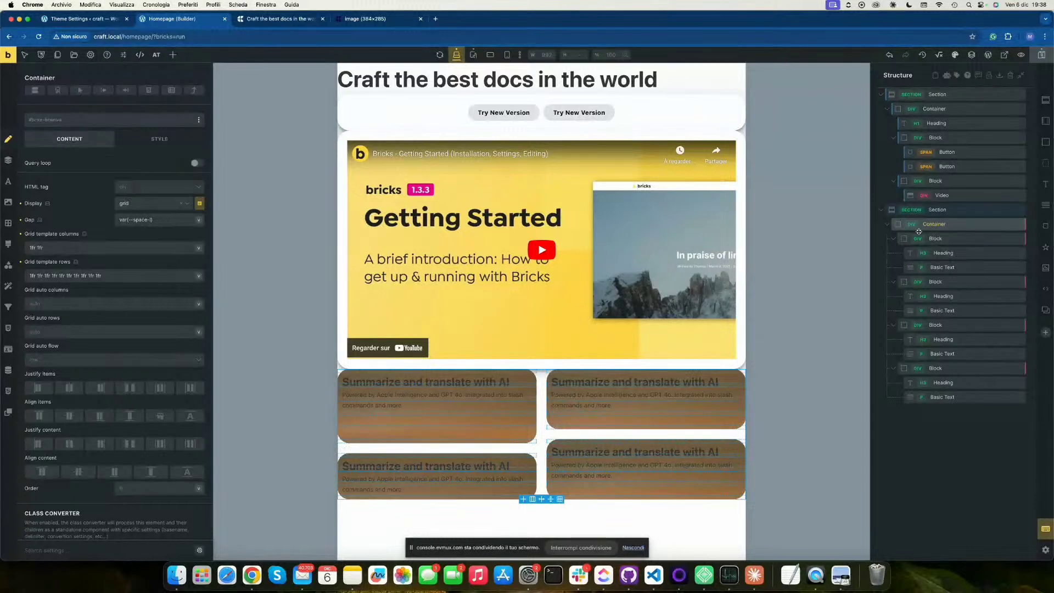
left_click(8, 160)
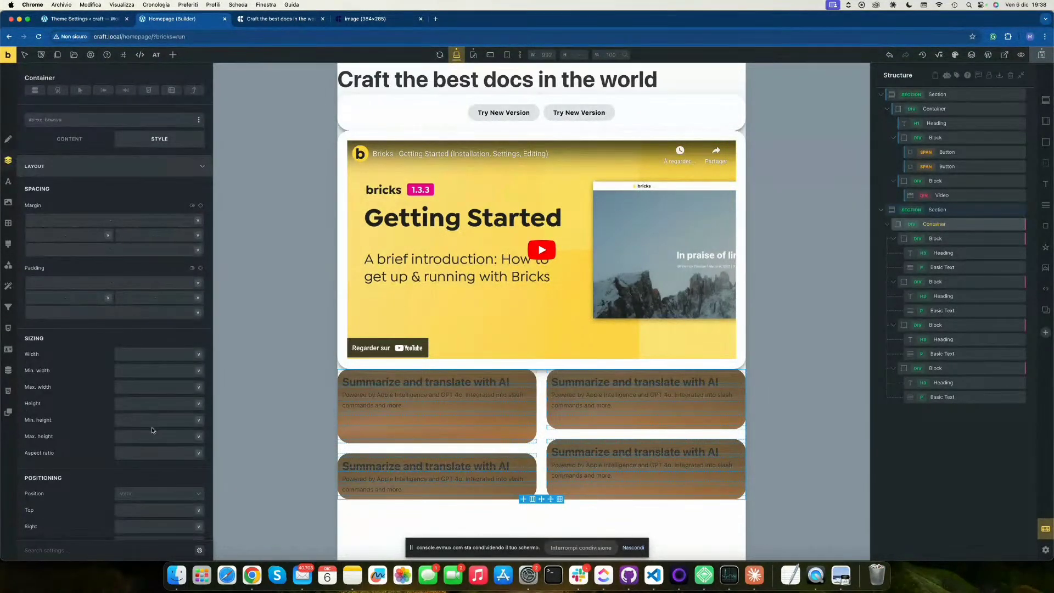
left_click(131, 407)
type("800")
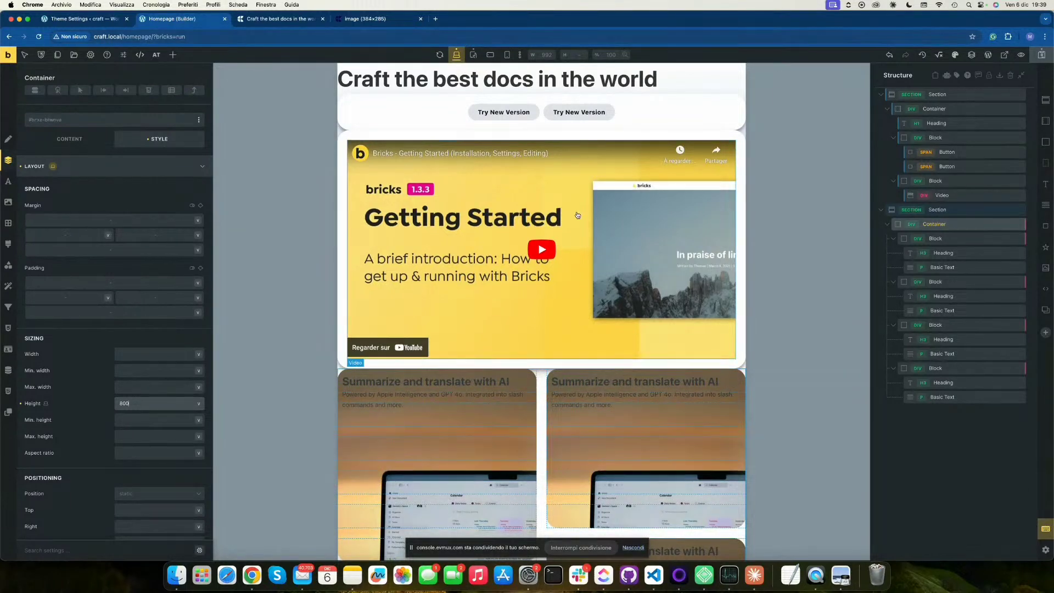
scroll(567, 347, "down", 3)
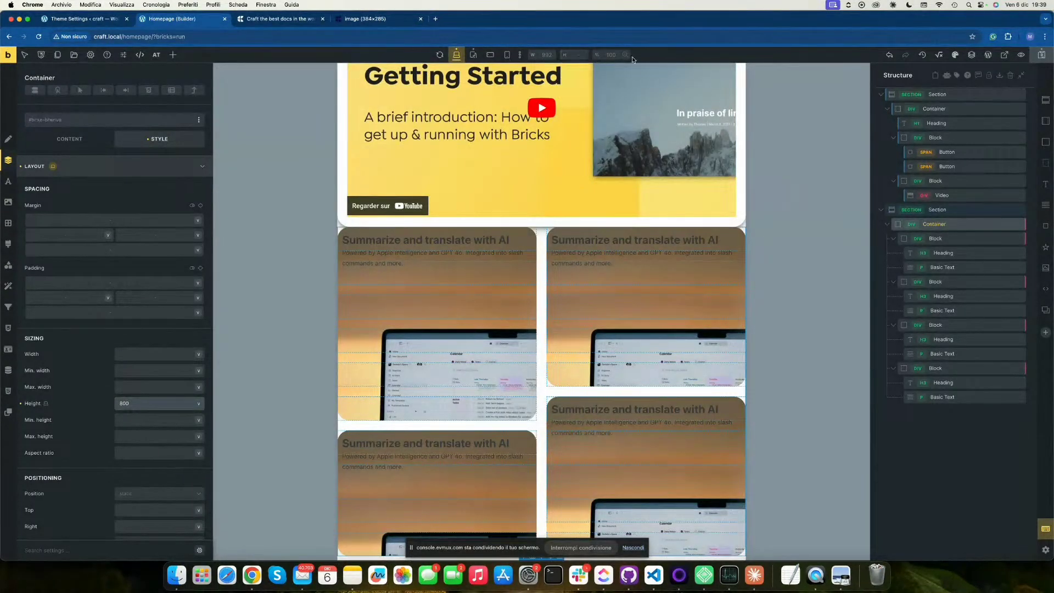
left_click(456, 54)
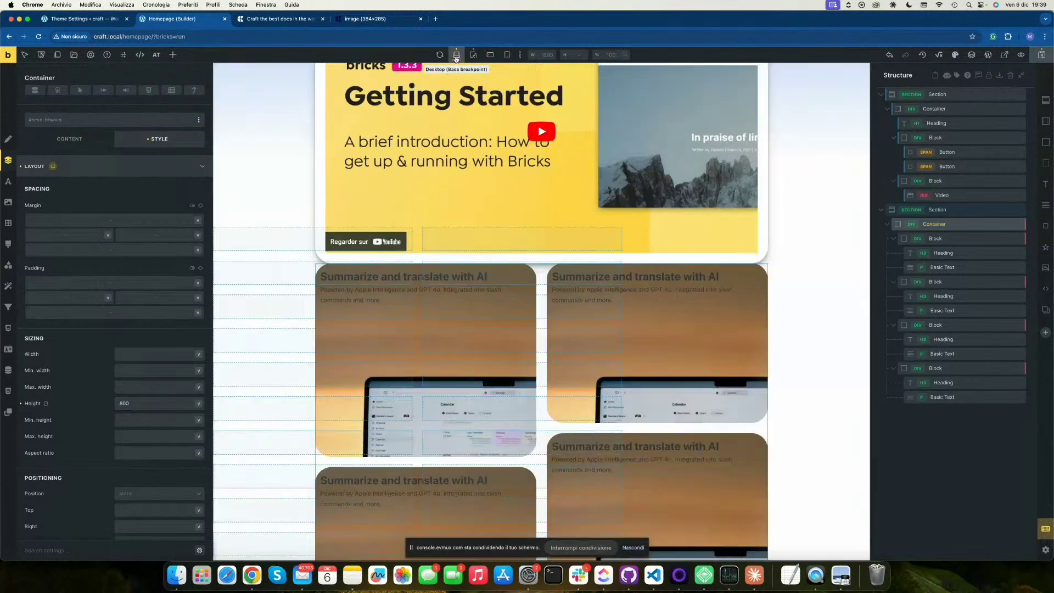
scroll(674, 203, "down", 1)
scroll(674, 203, "down", 1)
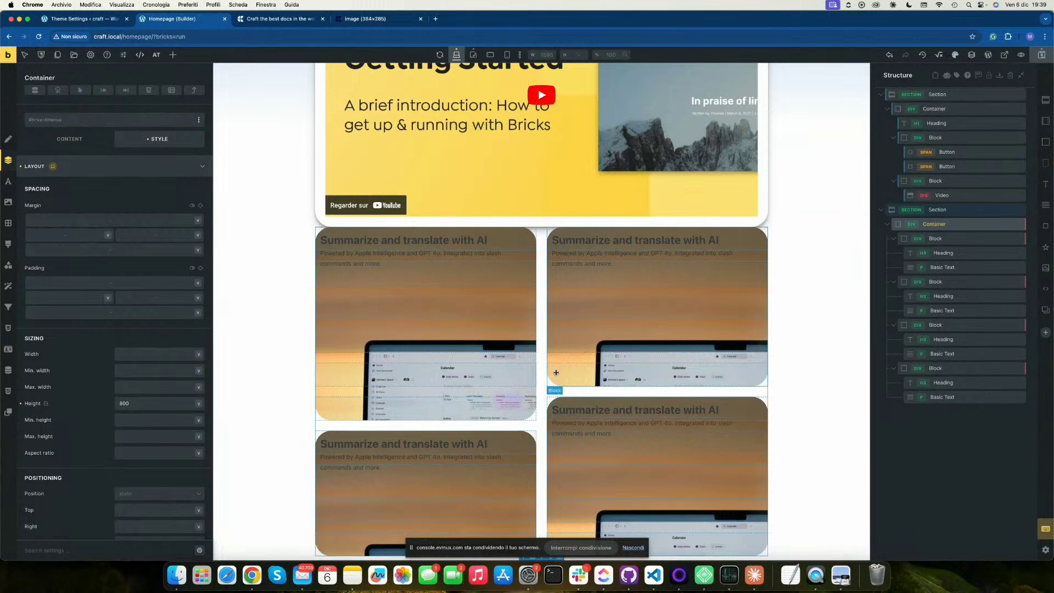
left_click(283, 22)
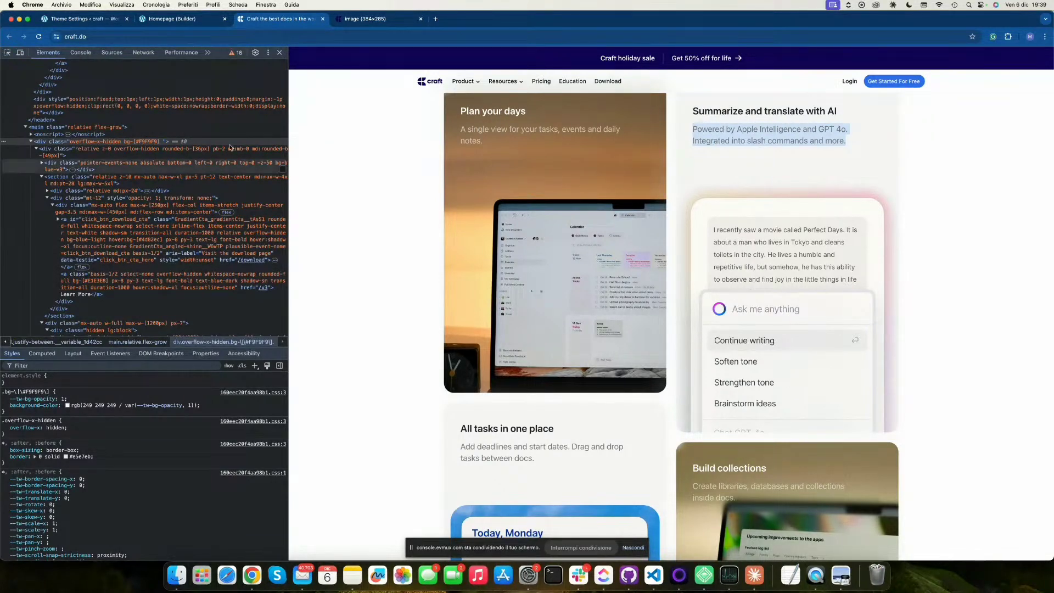
key("ctrl+shift+Tab")
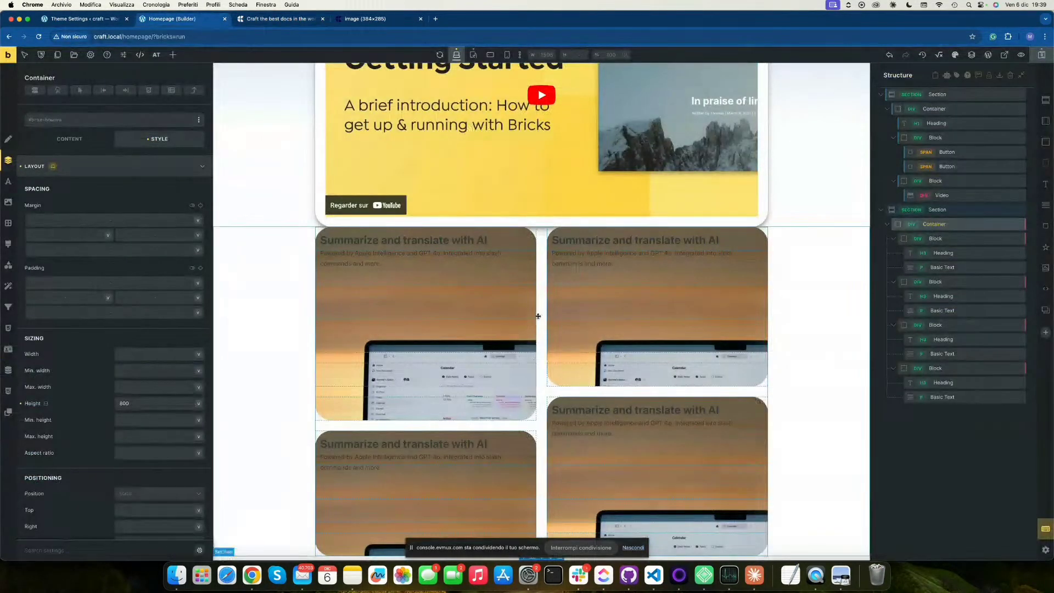
Restagger the container's desktop grid so blocks 1 and 4 span five rows each, block 2 rows 1–6 and block 3 rows 7–10.
left_click(943, 233)
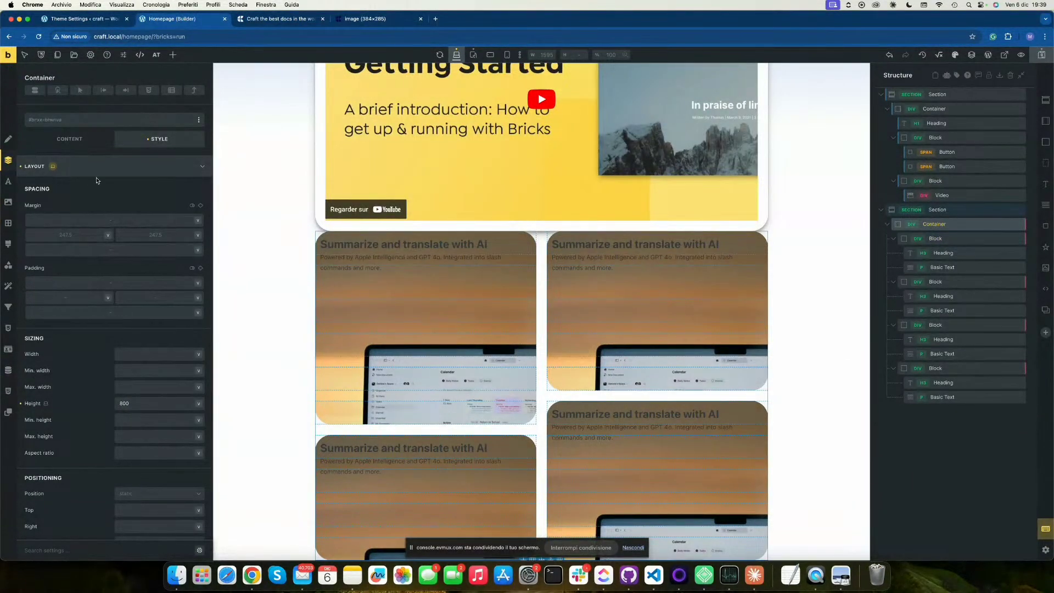
left_click(69, 138)
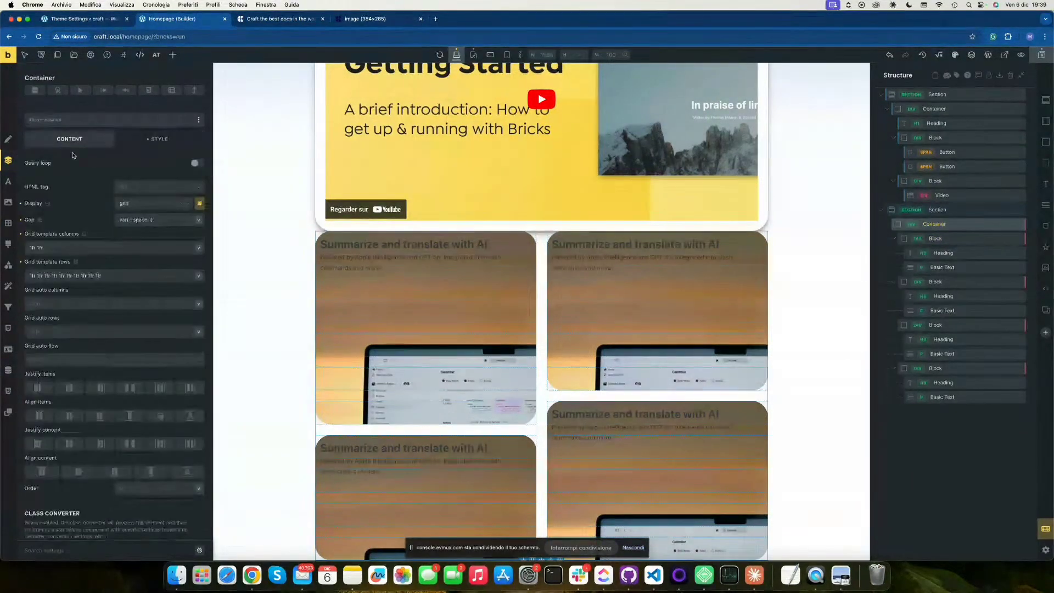
left_click(196, 204)
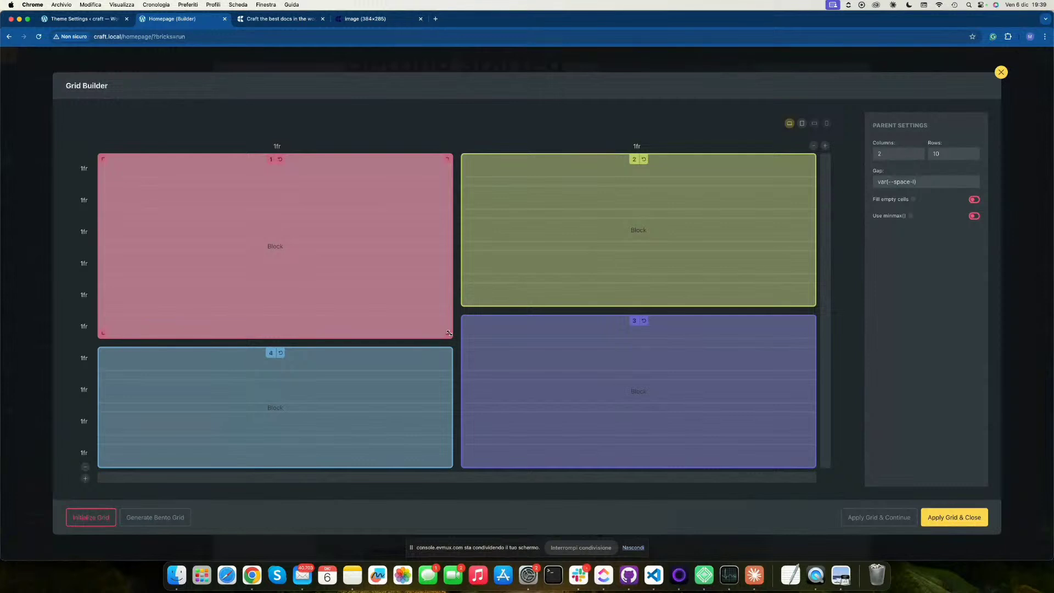
left_click_drag(448, 334, 450, 303)
left_click_drag(449, 352, 449, 330)
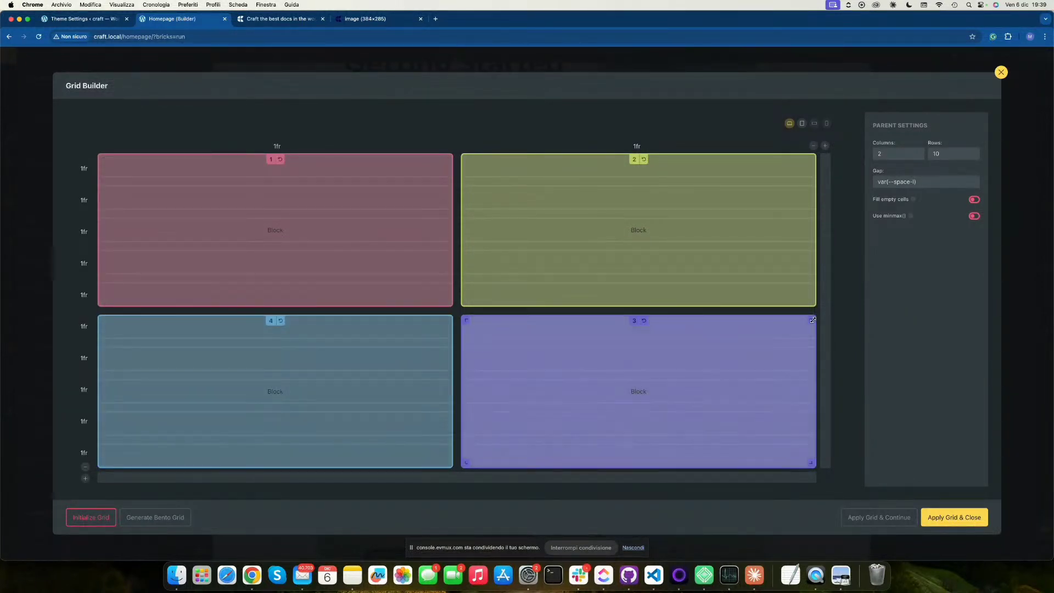
left_click_drag(814, 318, 814, 352)
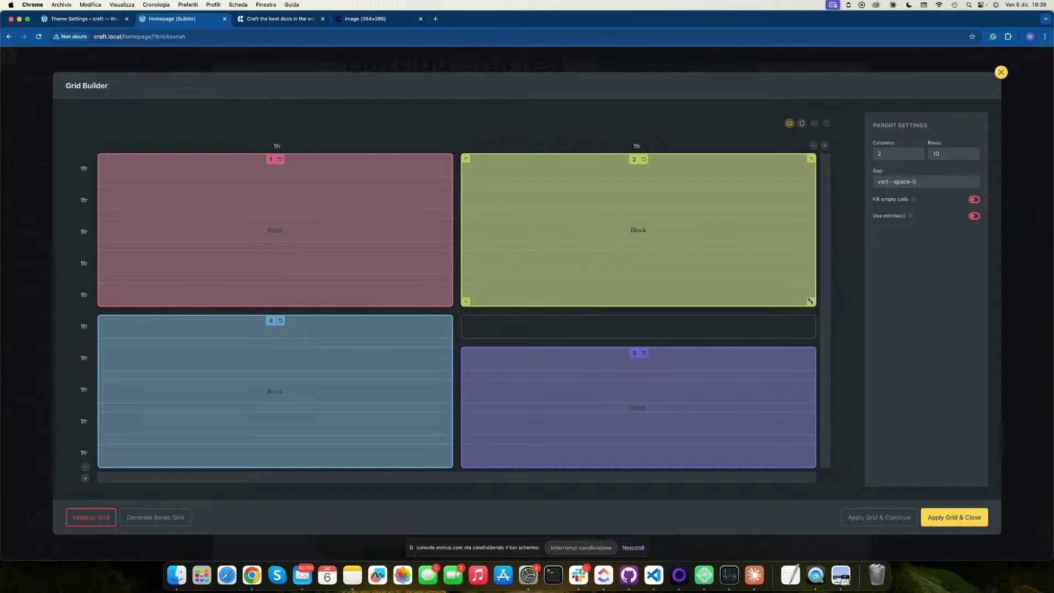
left_click_drag(813, 304, 814, 335)
left_click(954, 517)
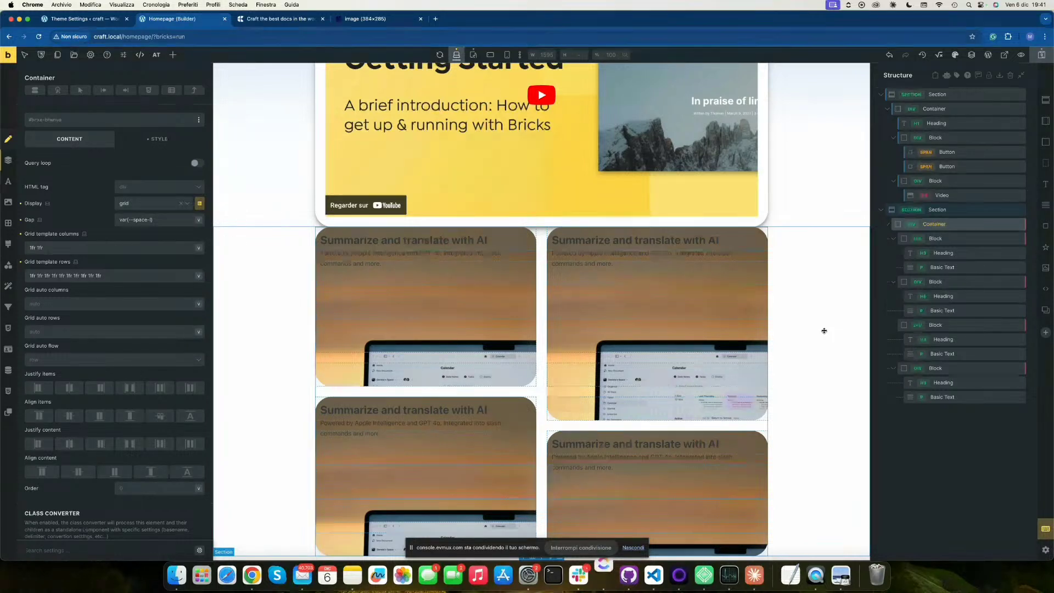
Delete both sections of the homepage to empty the canvas.
scroll(942, 174, "up", 1)
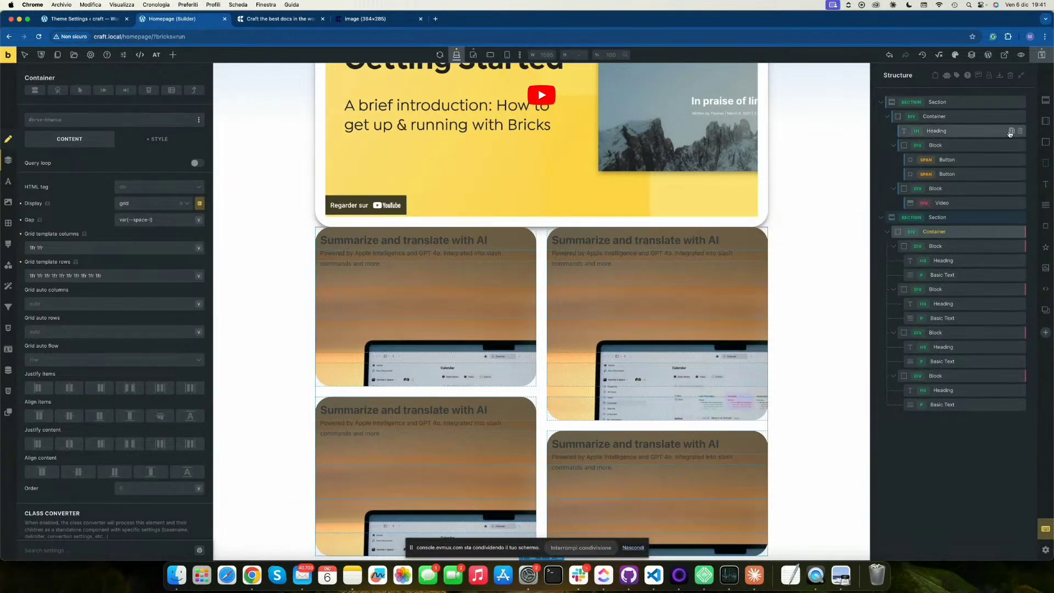
left_click(1021, 102)
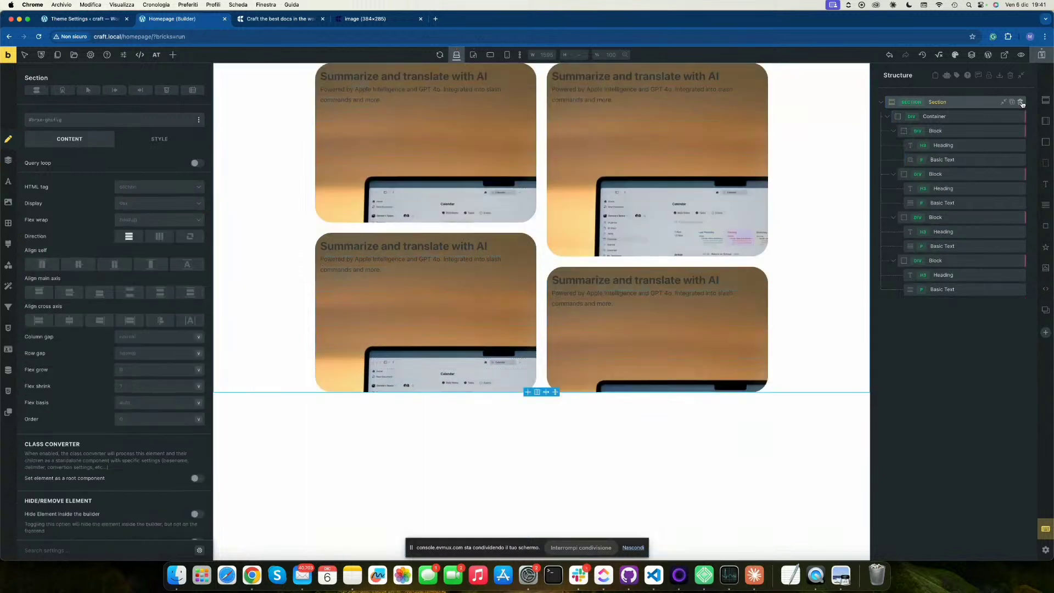
left_click(1021, 103)
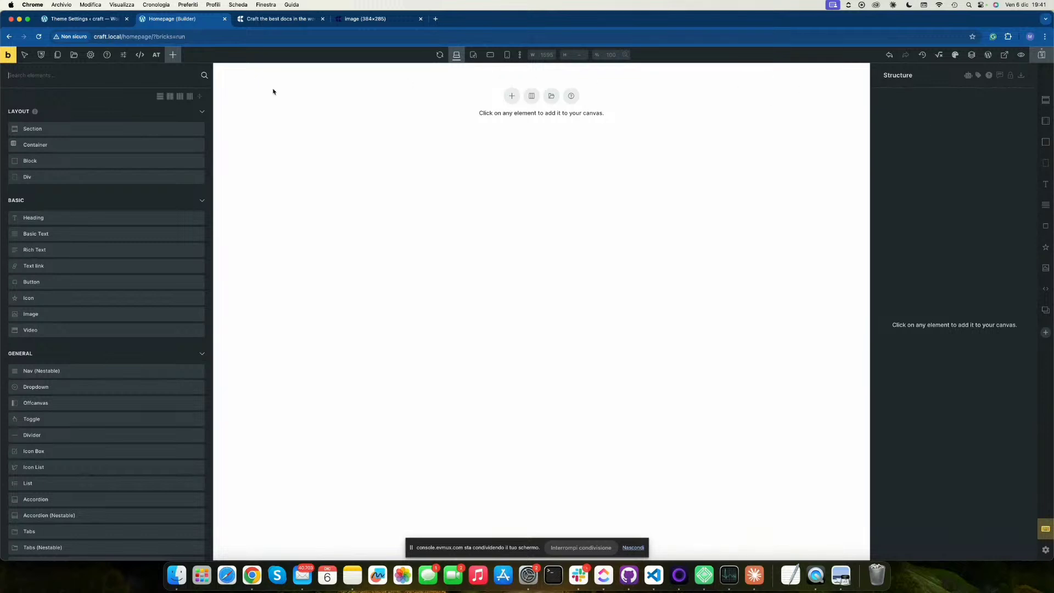
In the Codepen Converter, begin the HTML with a section tag whose class is the author's first name followed by "-class".
left_click(159, 56)
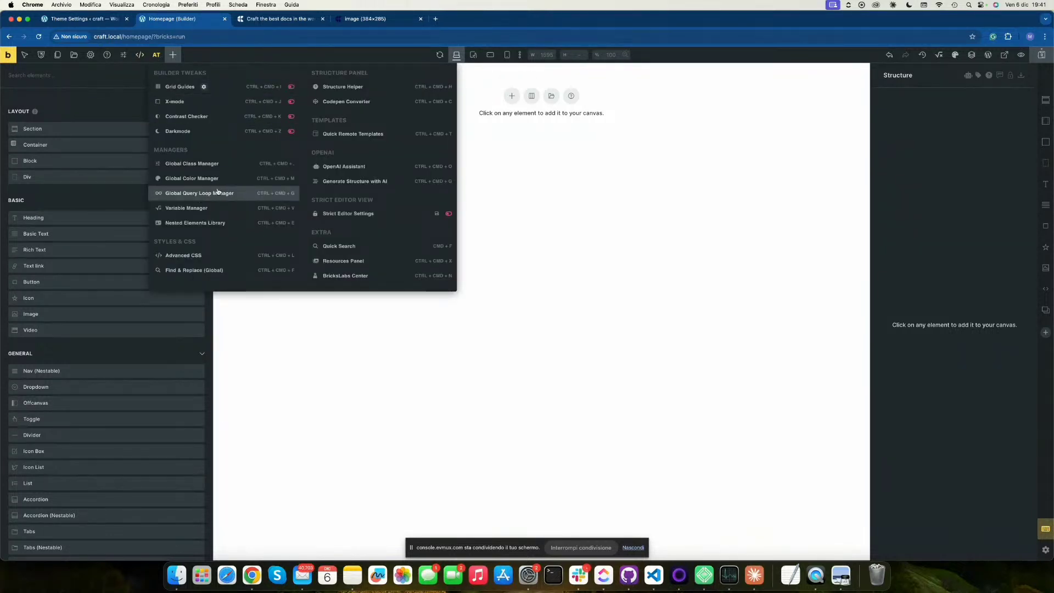
left_click(356, 105)
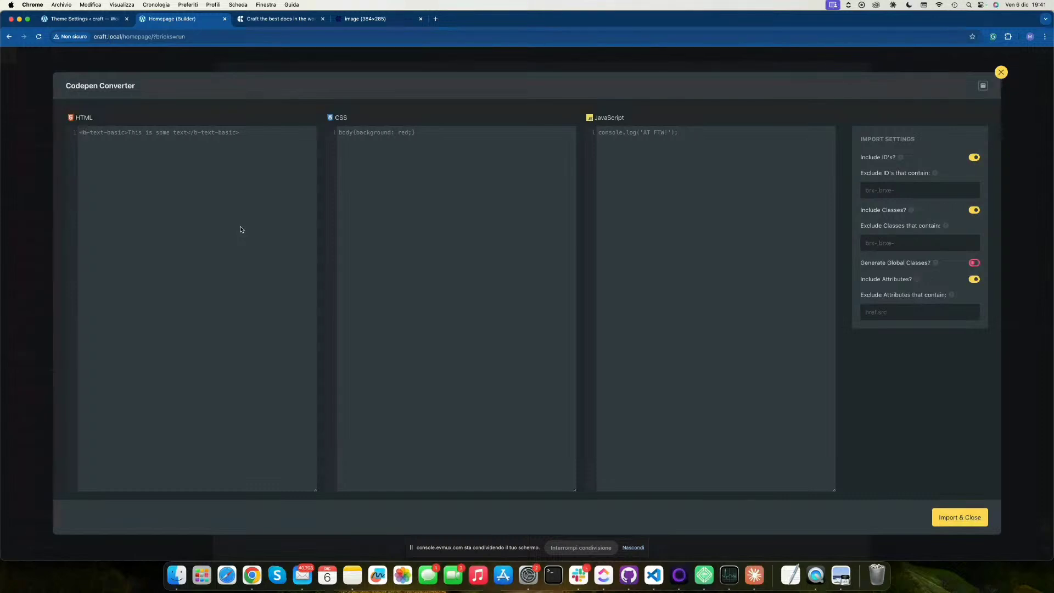
type("section")
key("Return")
type("class")
type("=\"")
type("maxime-cla")
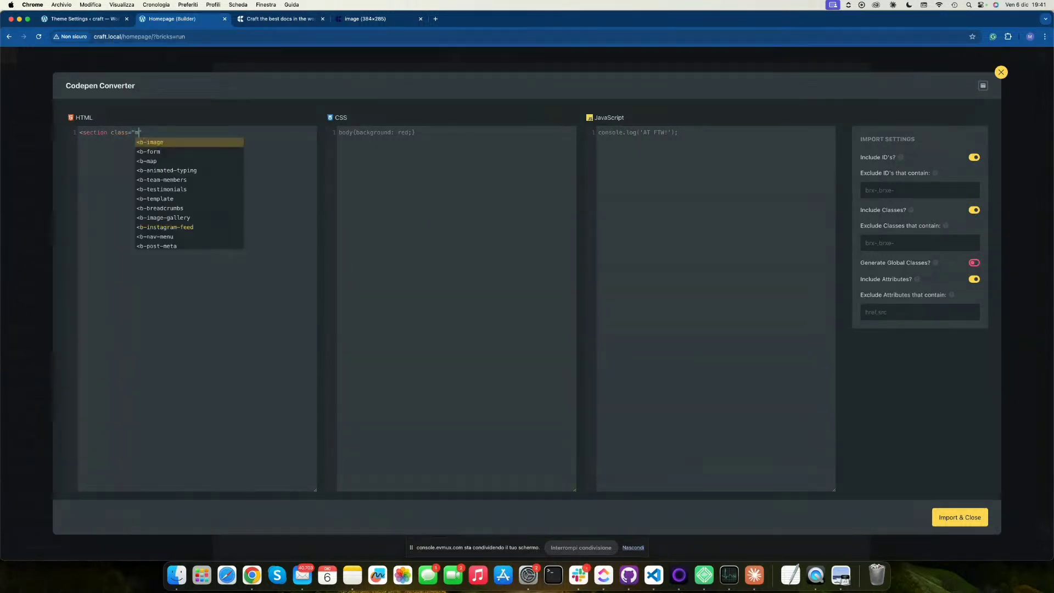
type("ss\"")
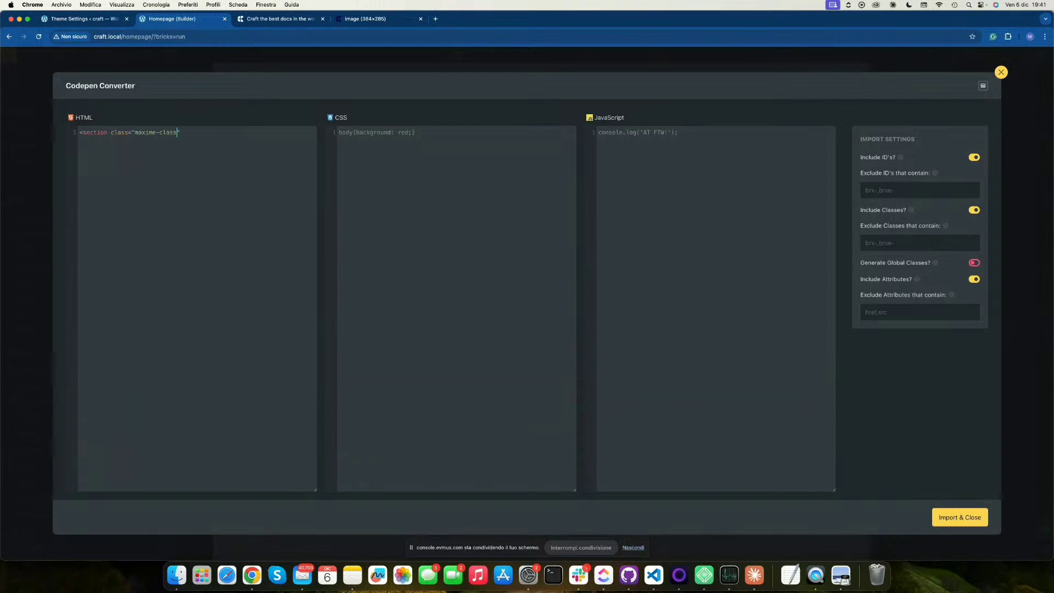
Complete the section markup and nest an h1 reading "Hell Internet!" inside it.
type("></section>")
key("Return")
type("<h1>")
key("Return")
type("Hell Inten")
key("BackSpace")
type("rnet!")
Enable global class generation and import the converted section into the page.
left_click(376, 177)
left_click(714, 202)
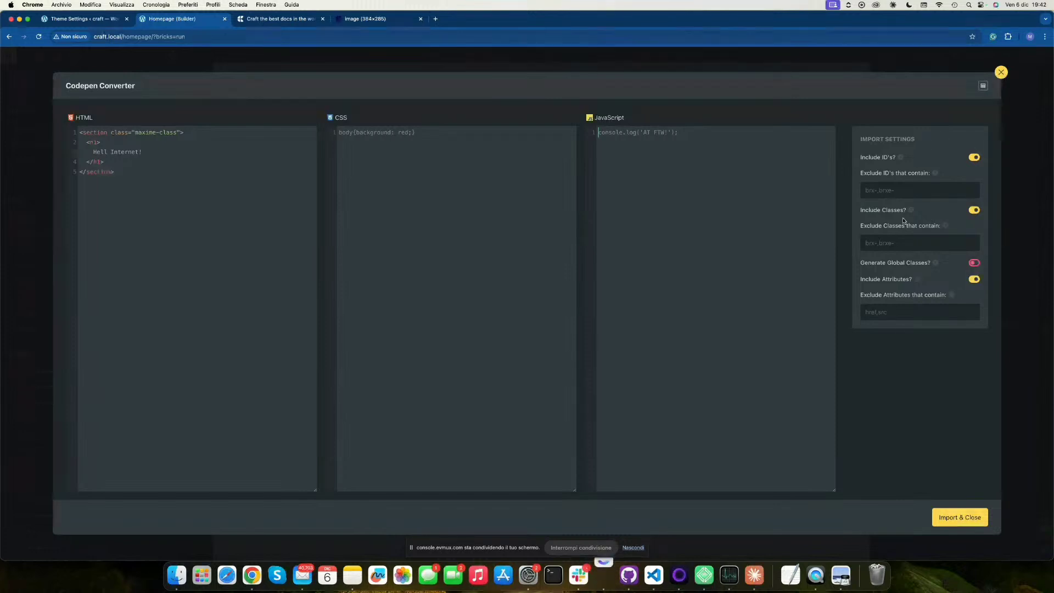
left_click(975, 264)
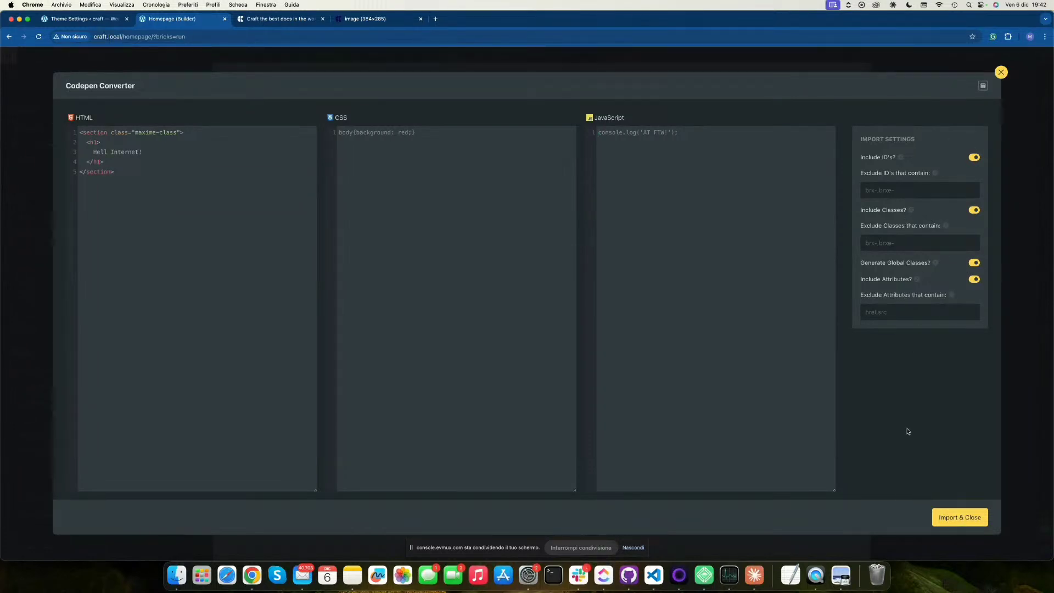
left_click(969, 522)
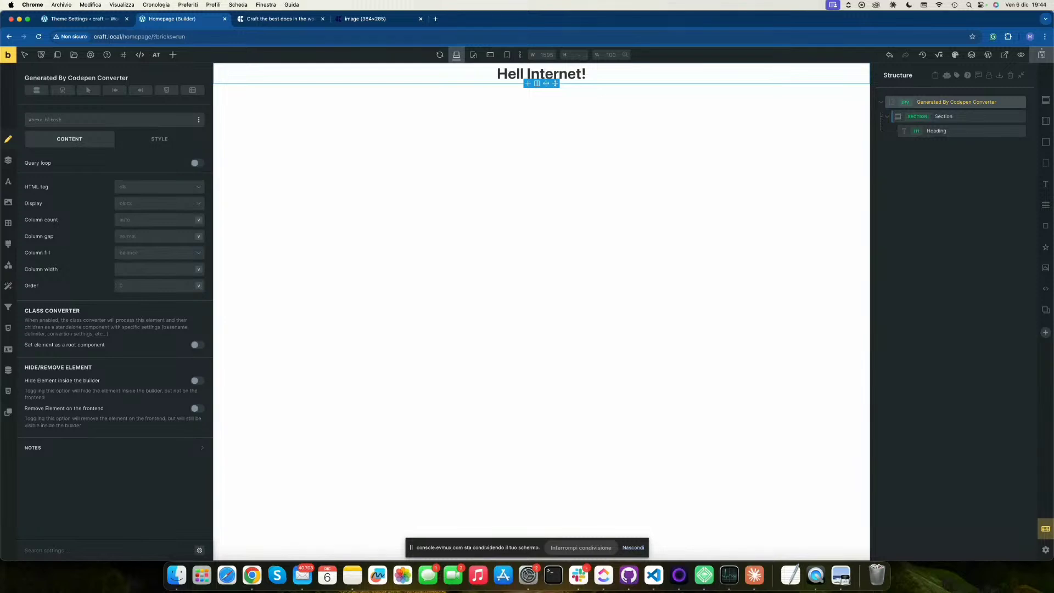
key("F11")
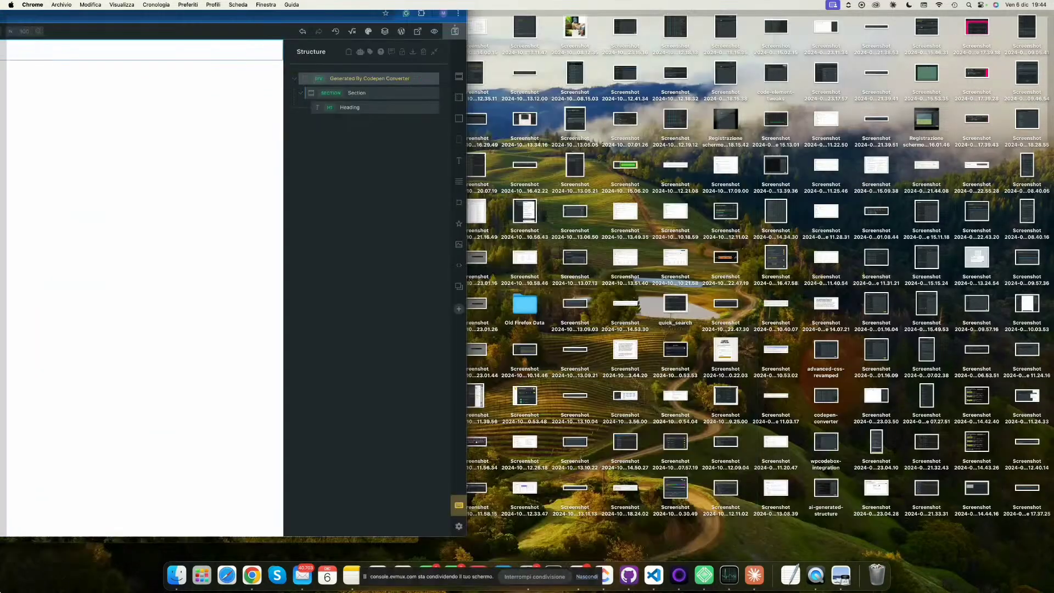
key("F11")
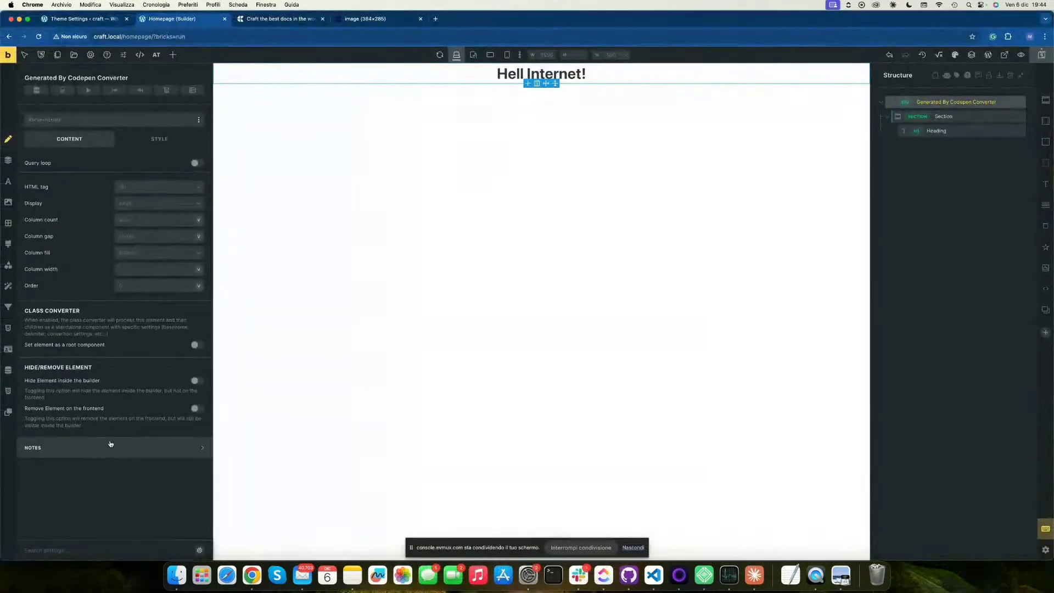
left_click(159, 436)
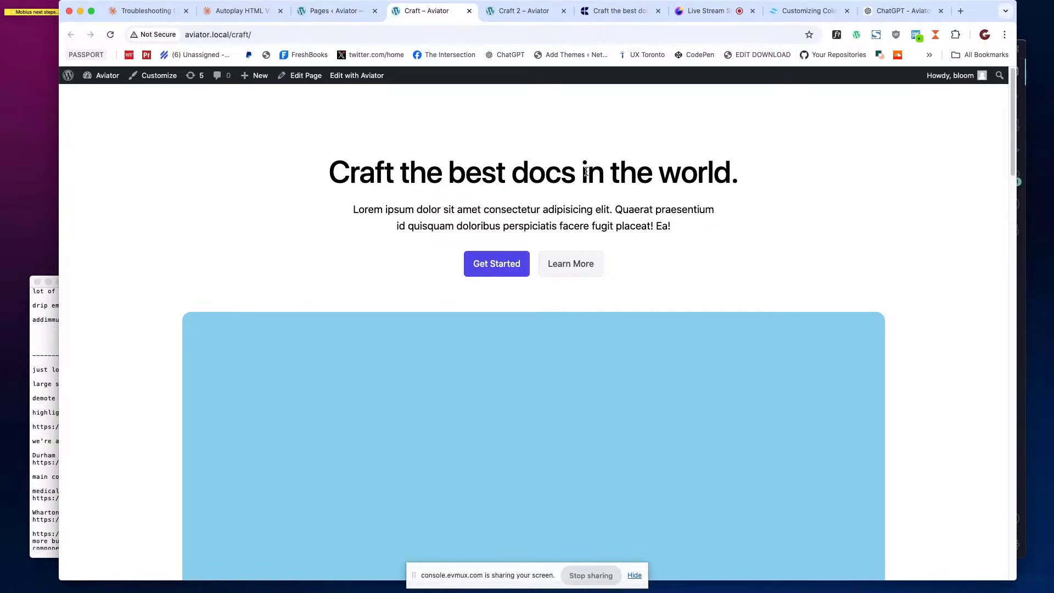
Review the craft.do homepage from its hero down through the testimonials and staggered feature cards.
left_click(609, 11)
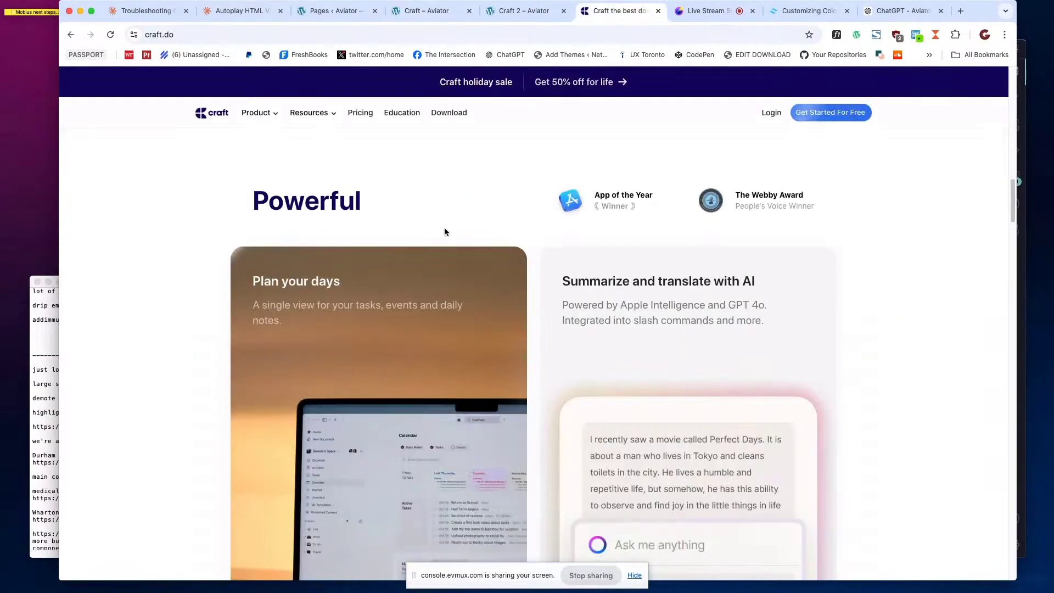
scroll(495, 218, "up", 10)
scroll(511, 219, "down", 15)
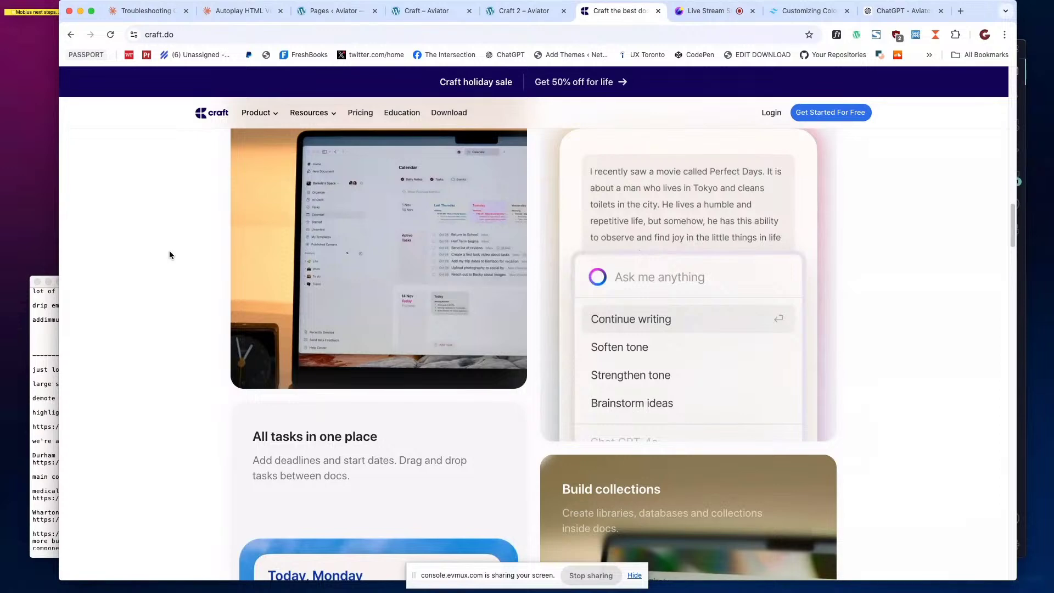
scroll(190, 273, "down", 8)
scroll(190, 272, "down", 20)
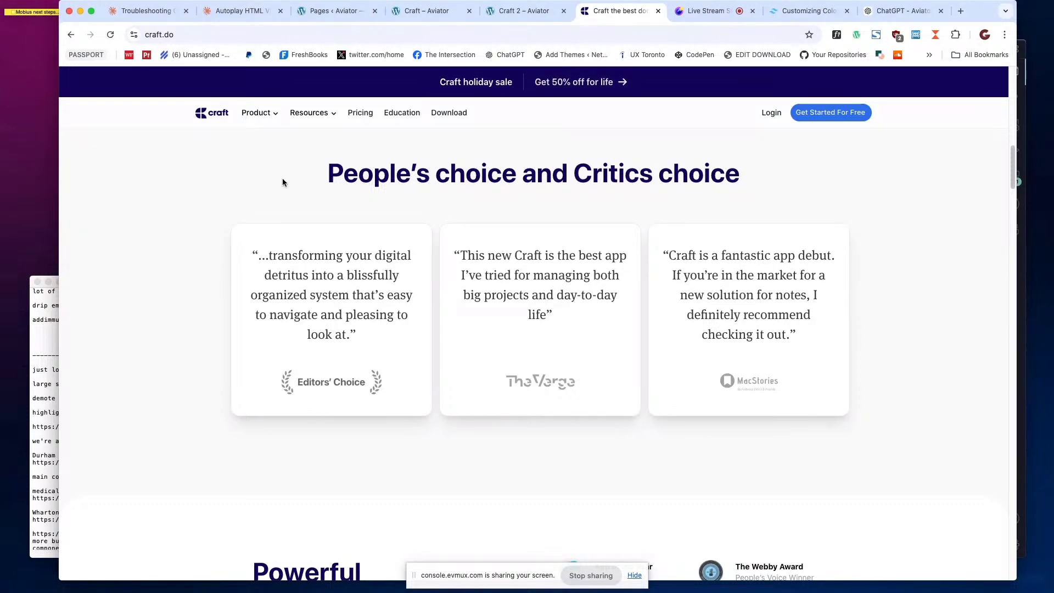
Compare the Aviator-built Craft page and the Craft 2 builder draft with craft.do's feature card section.
left_click(423, 16)
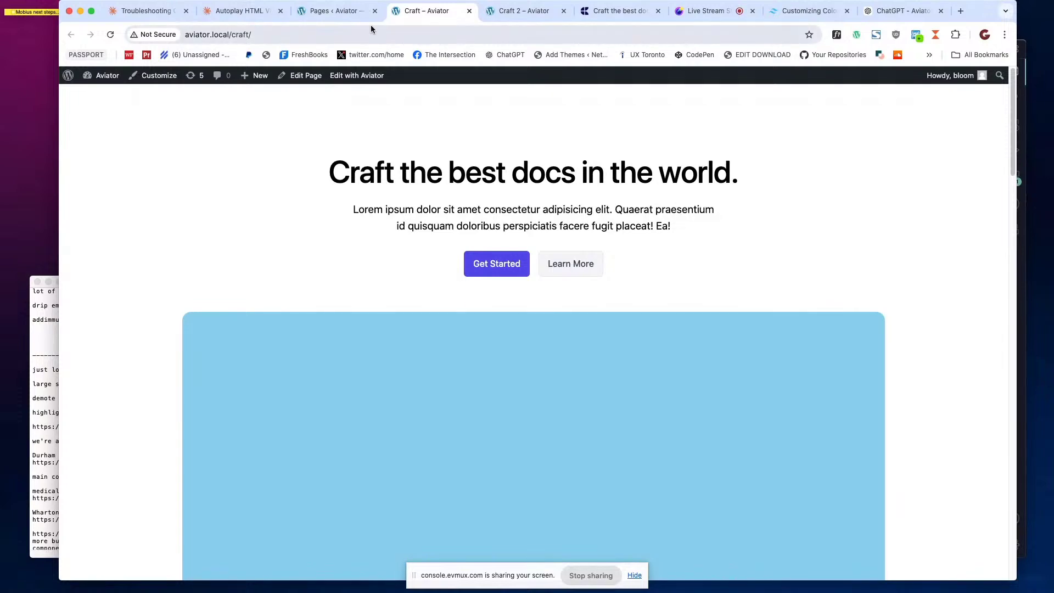
left_click(516, 11)
scroll(374, 220, "up", 5)
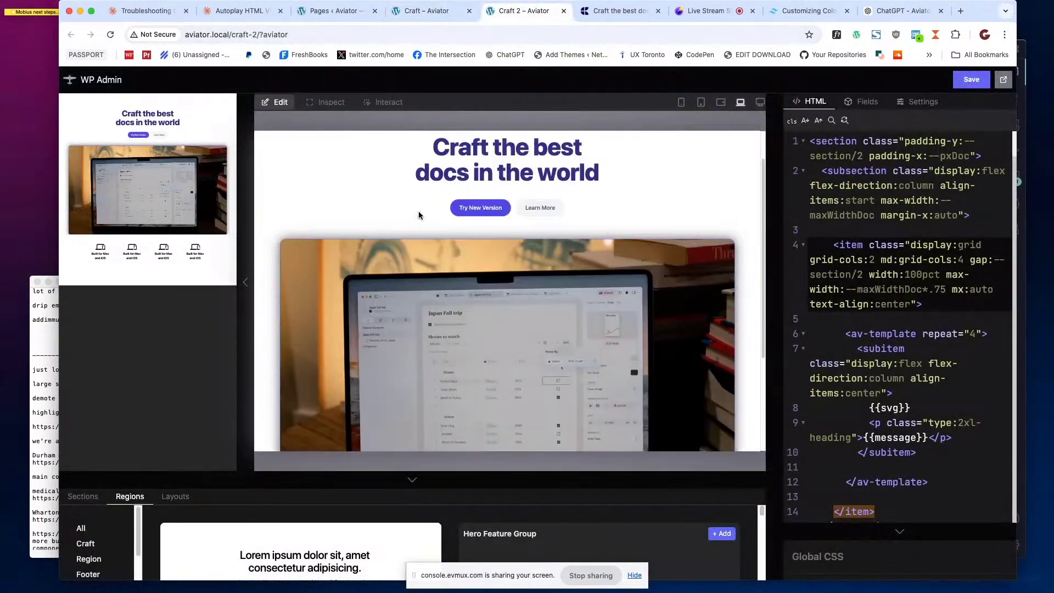
left_click(421, 13)
scroll(288, 223, "down", 15)
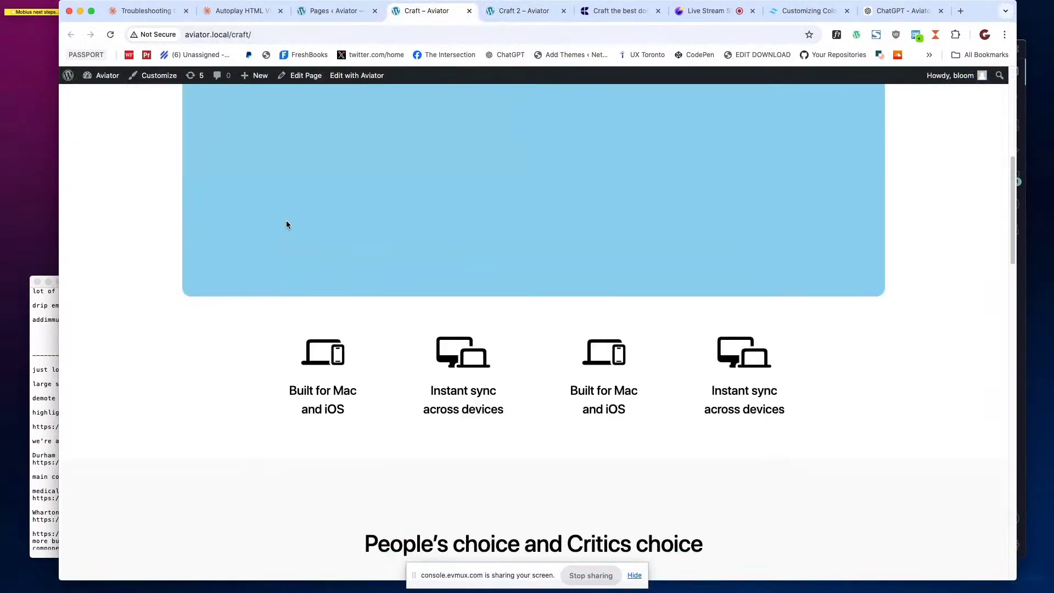
scroll(291, 221, "down", 10)
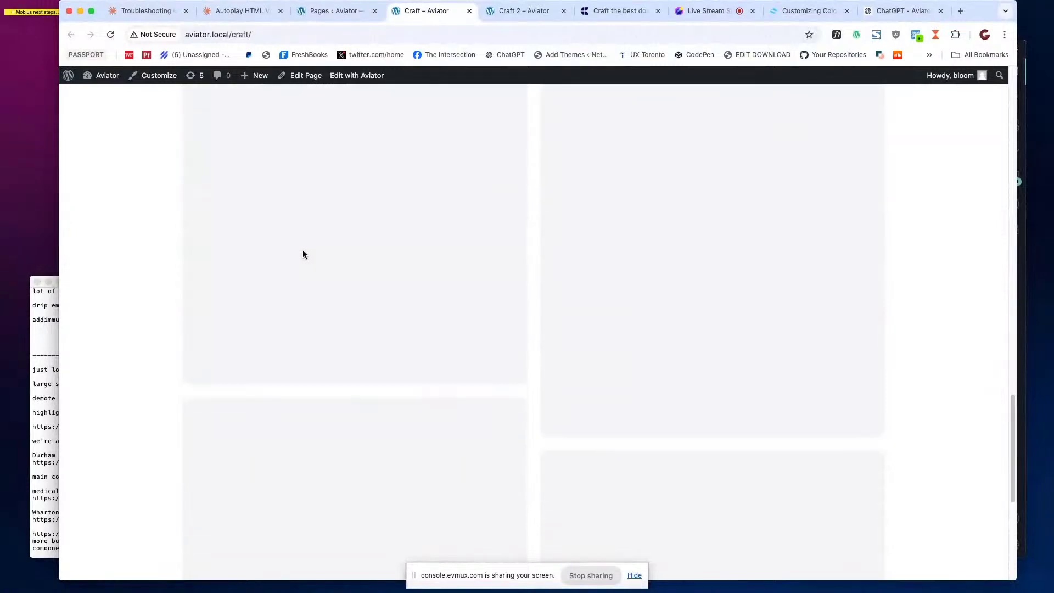
left_click(615, 13)
scroll(526, 194, "down", 6)
scroll(527, 200, "down", 2)
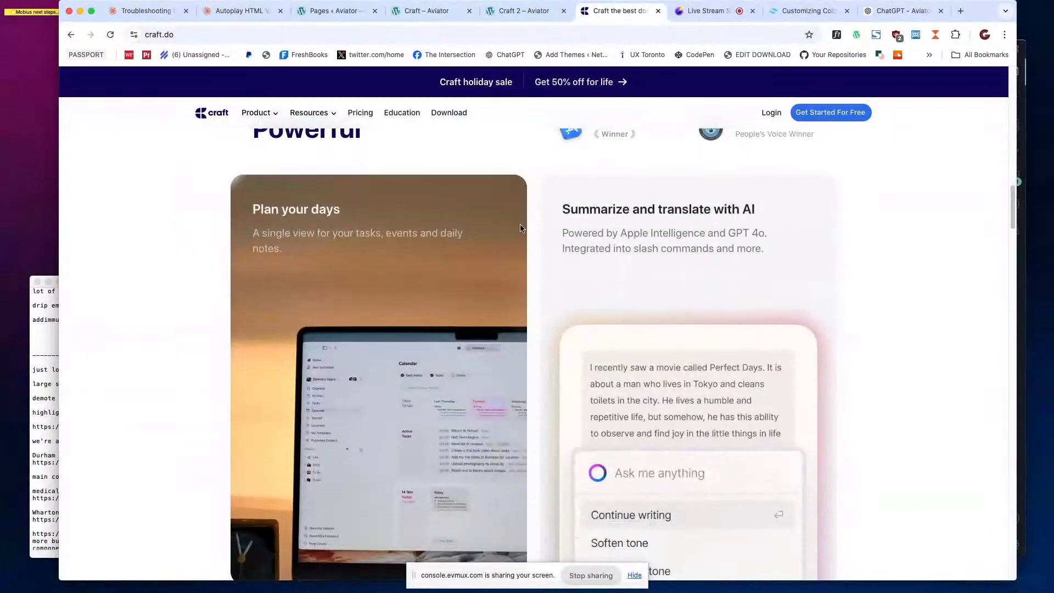
Inspect the feature card grid's markup on craft.do and compare its "Powerful" section with the Aviator-built Craft page.
right_click(532, 212)
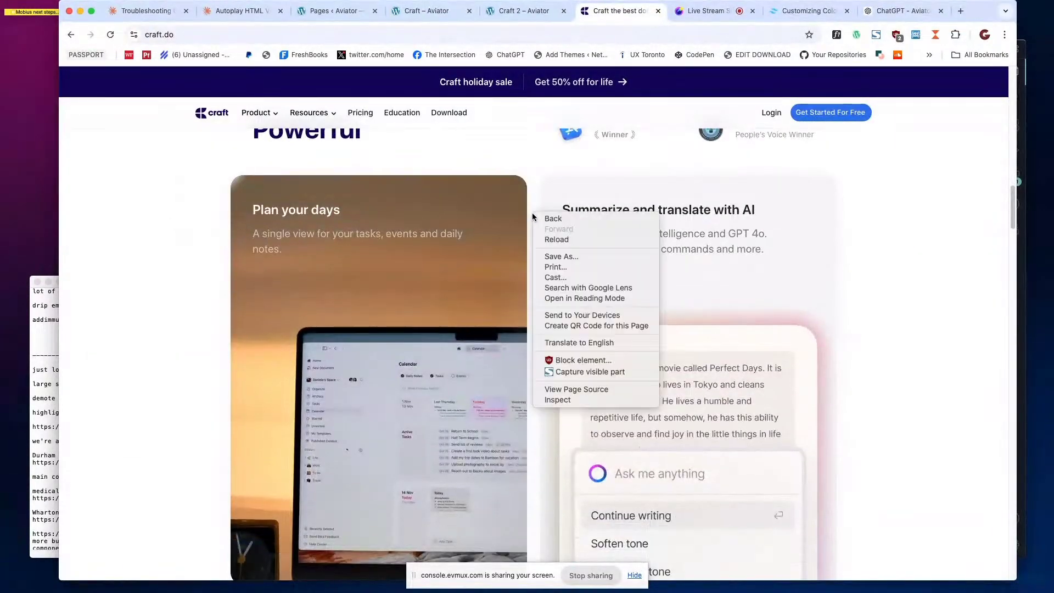
left_click(560, 398)
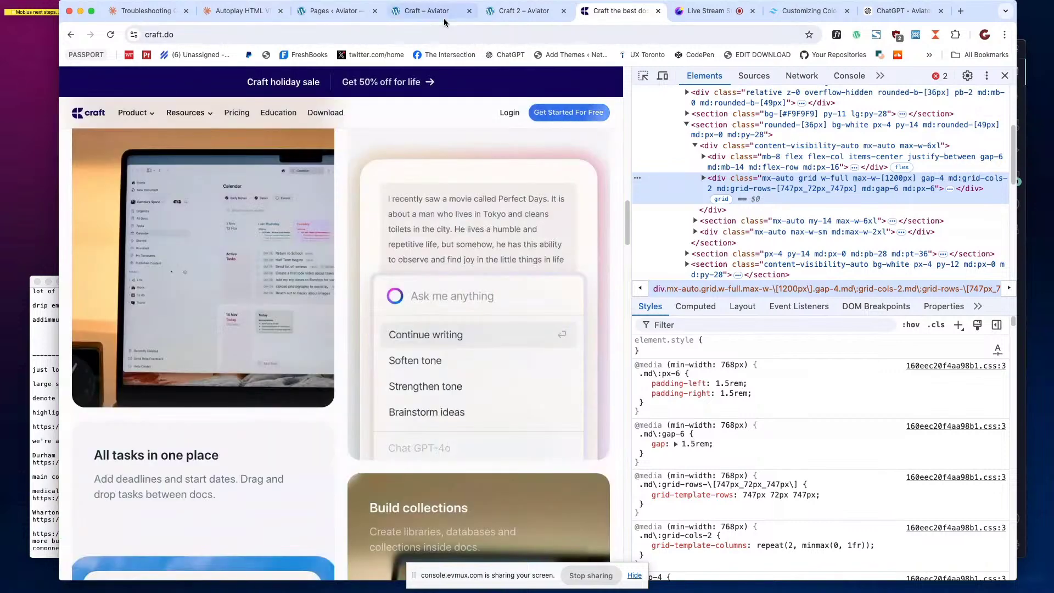
left_click(428, 11)
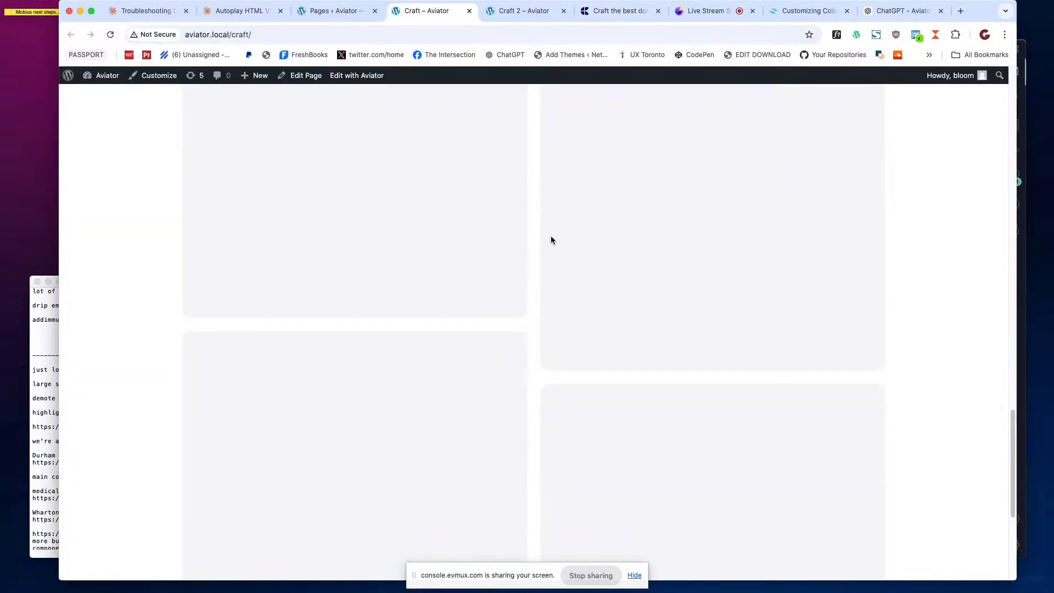
scroll(551, 240, "up", 5)
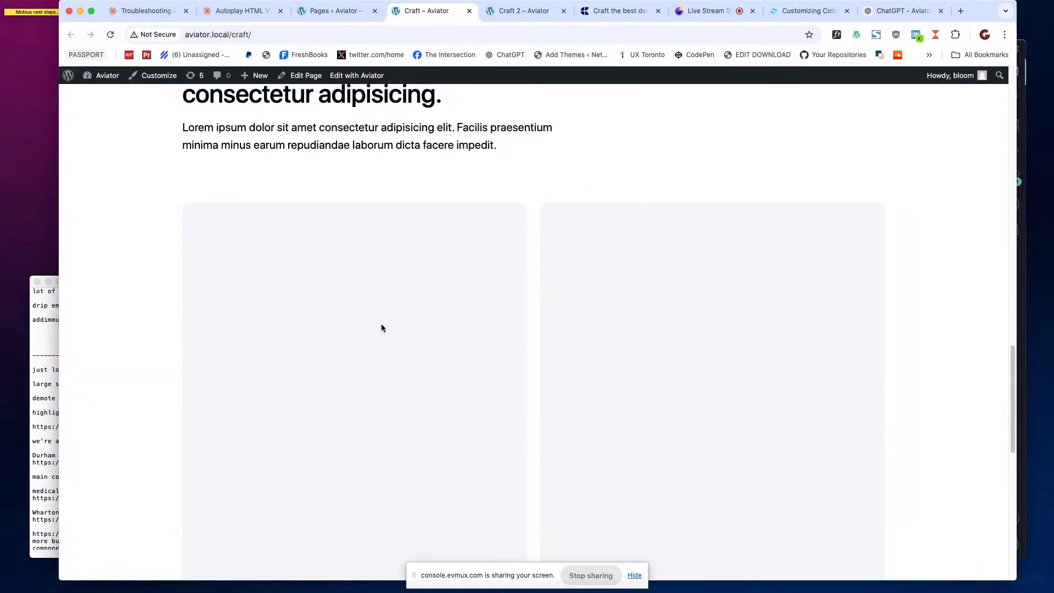
scroll(456, 269, "up", 5)
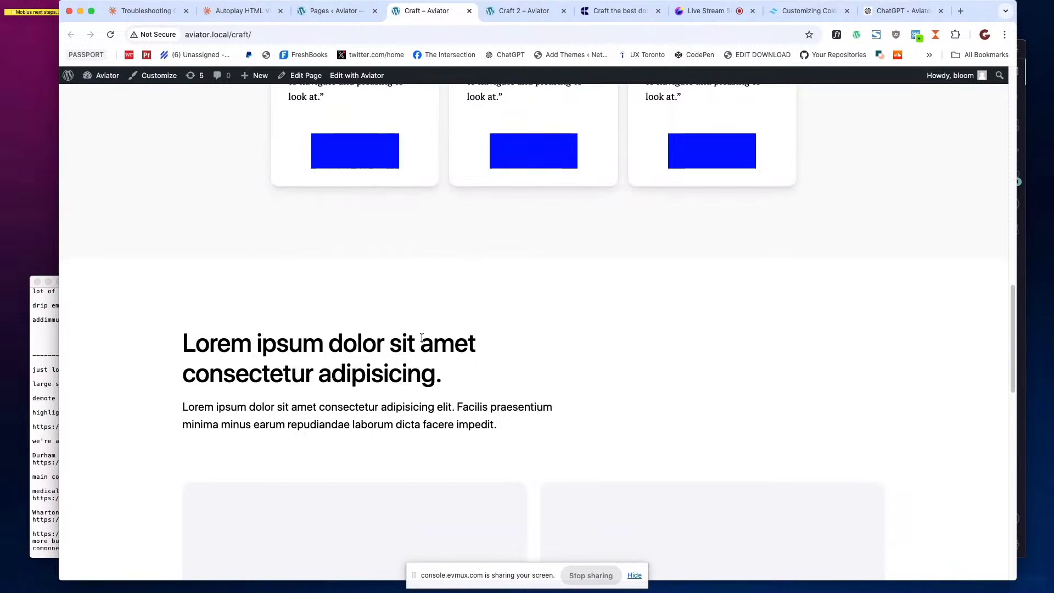
scroll(422, 338, "down", 2)
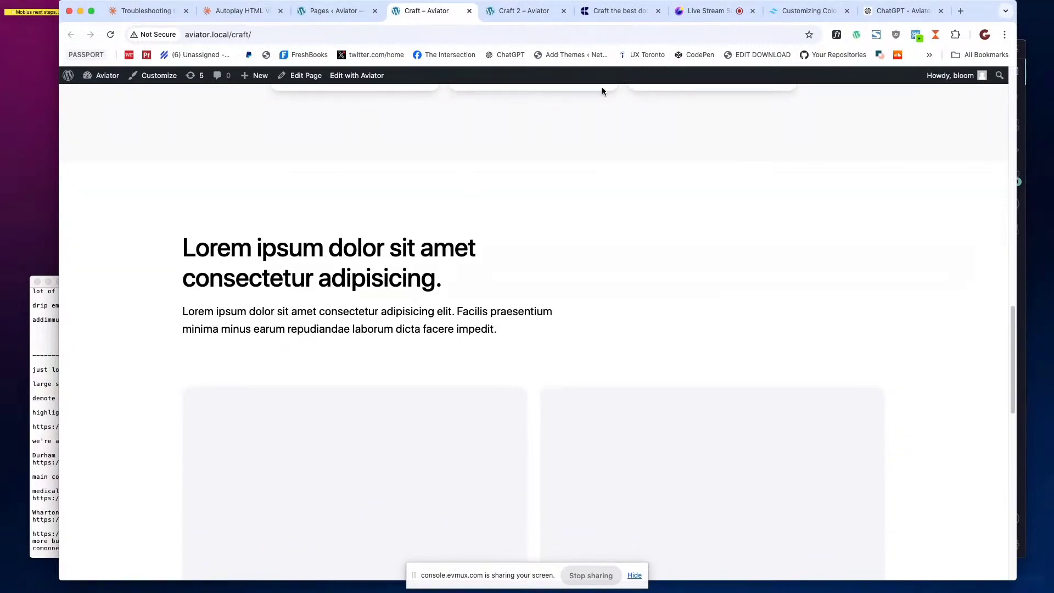
left_click(622, 11)
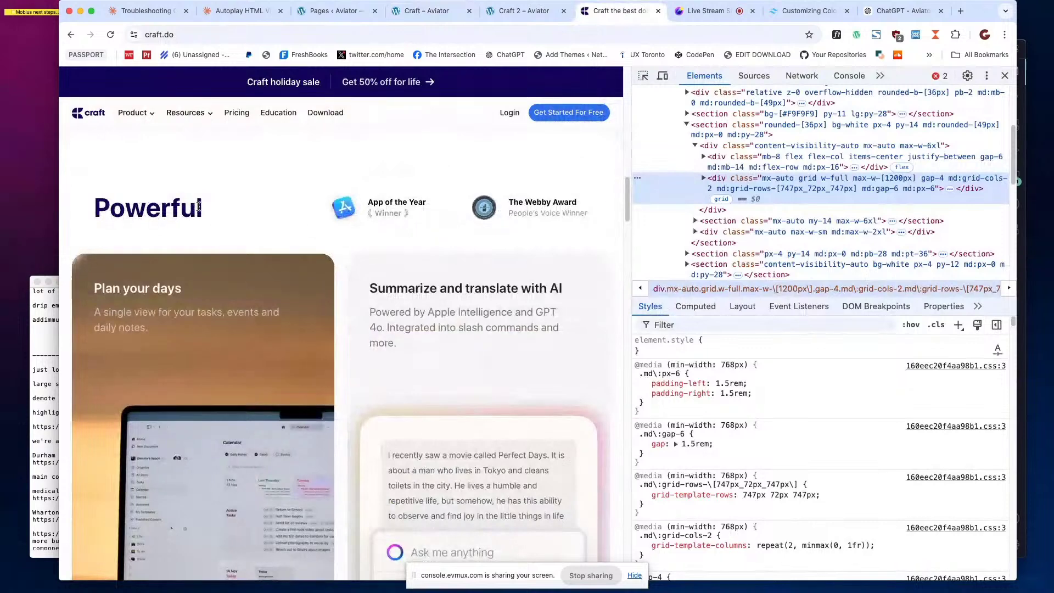
double_click(199, 207)
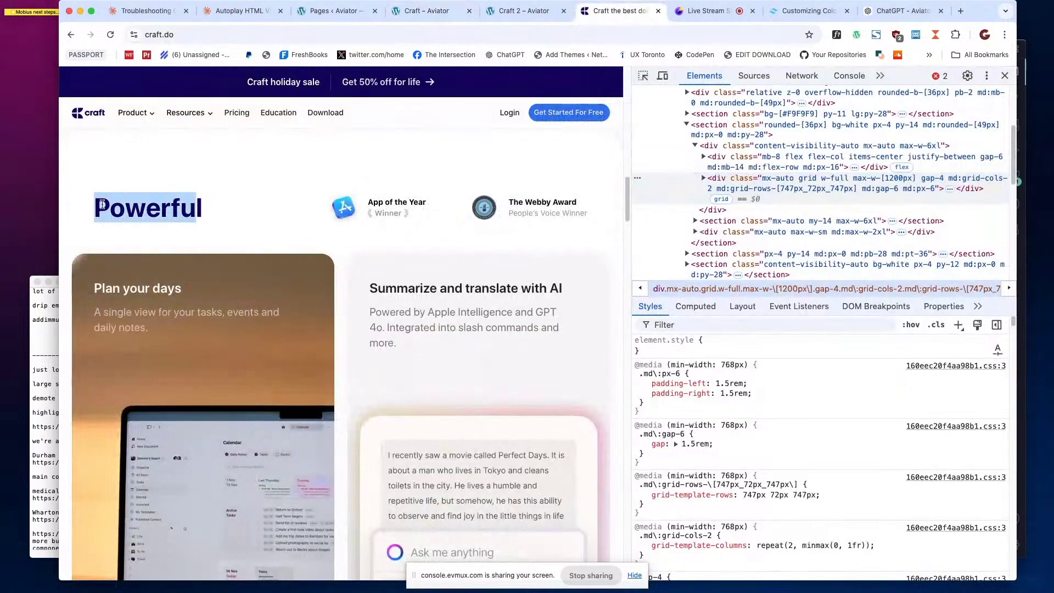
left_click(426, 11)
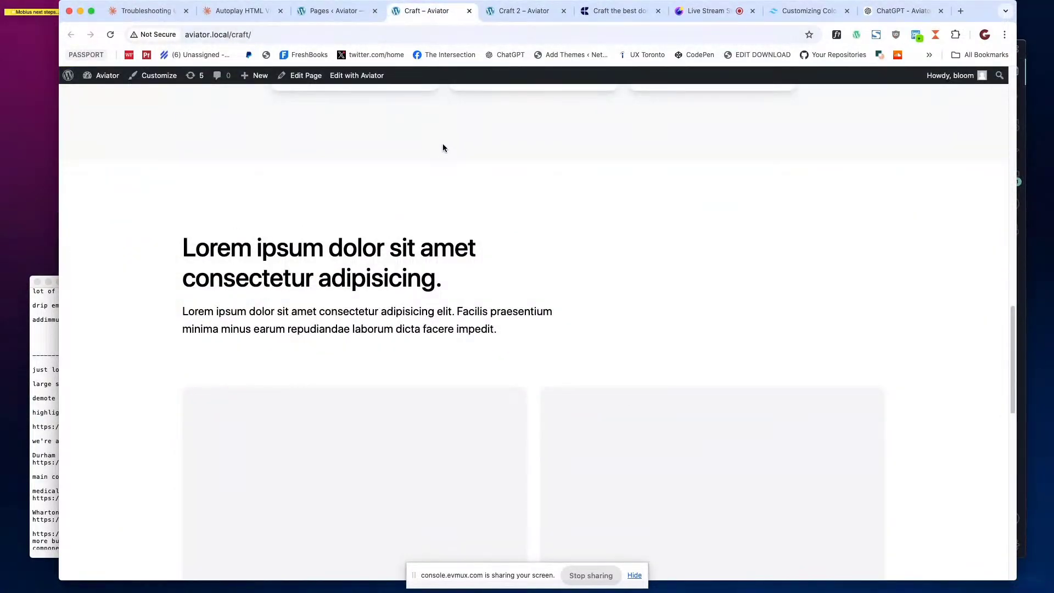
Open the Craft page in the Aviator builder and select the "Lorem ipsum dolor sit amet" card section.
left_click(361, 78)
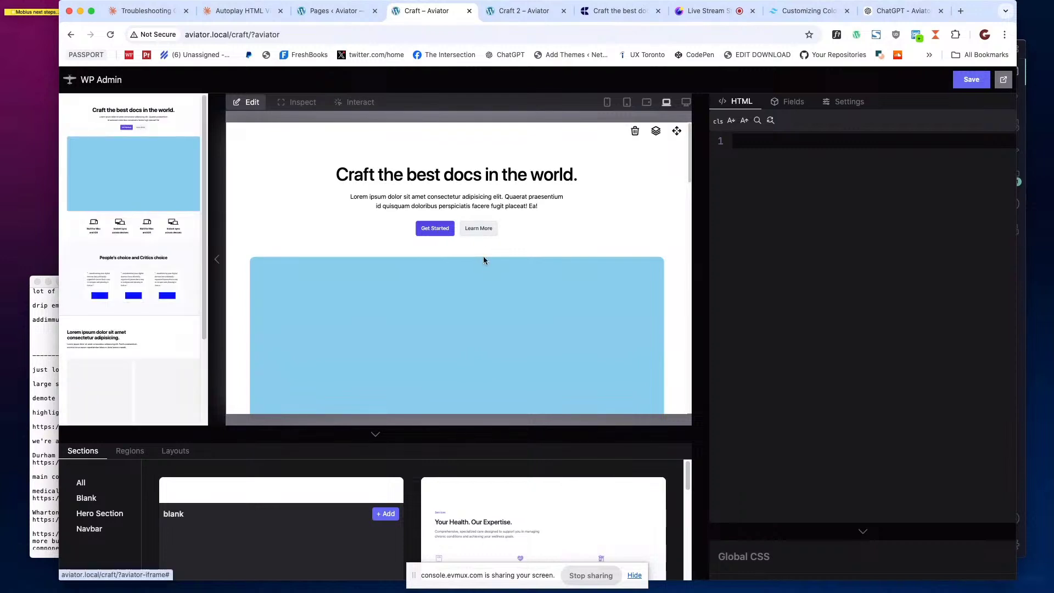
scroll(489, 262, "down", 10)
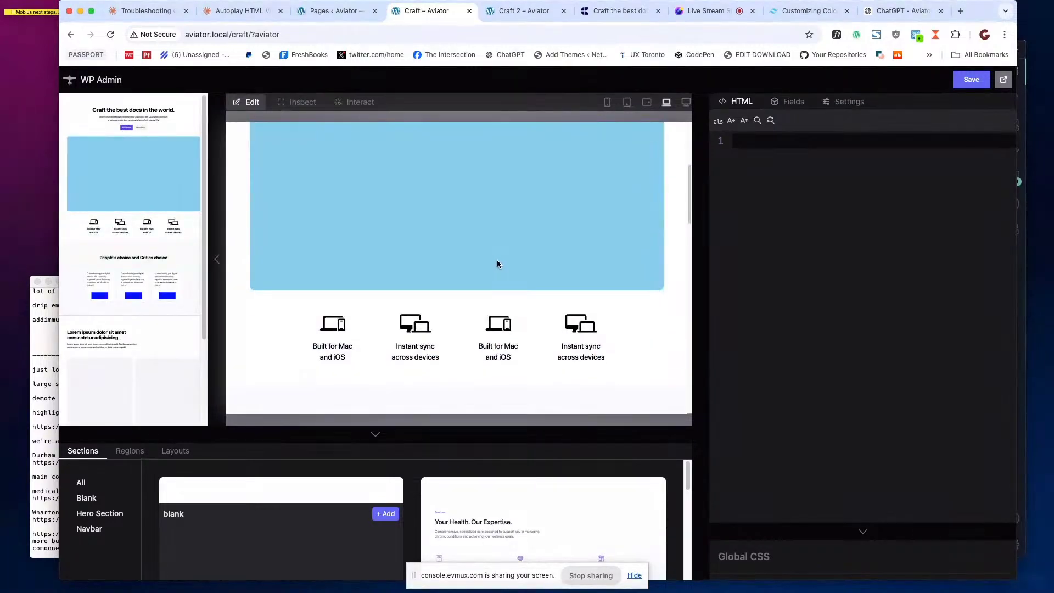
scroll(497, 264, "down", 3)
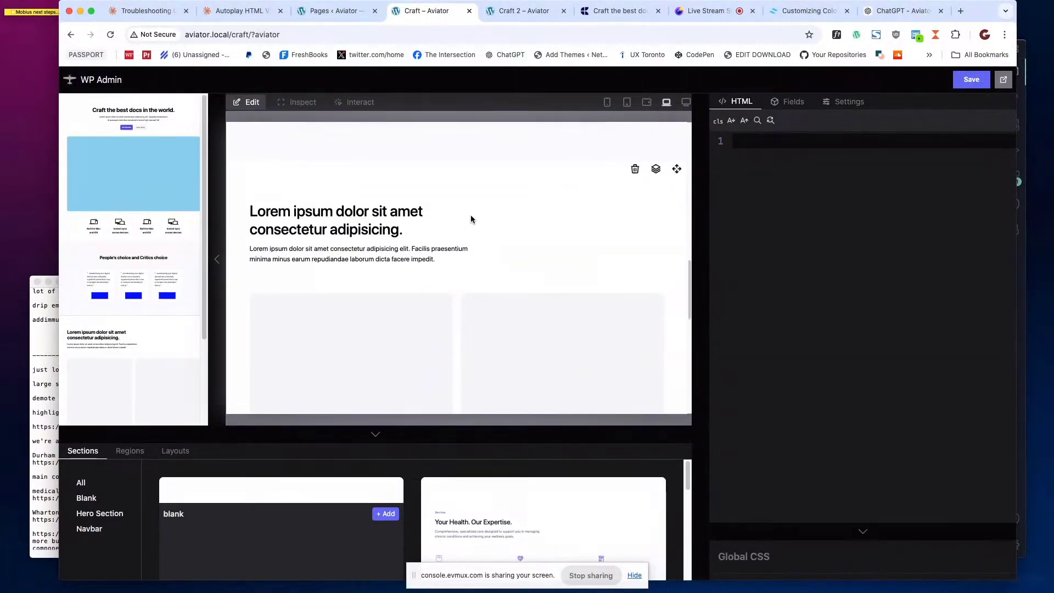
left_click(656, 170)
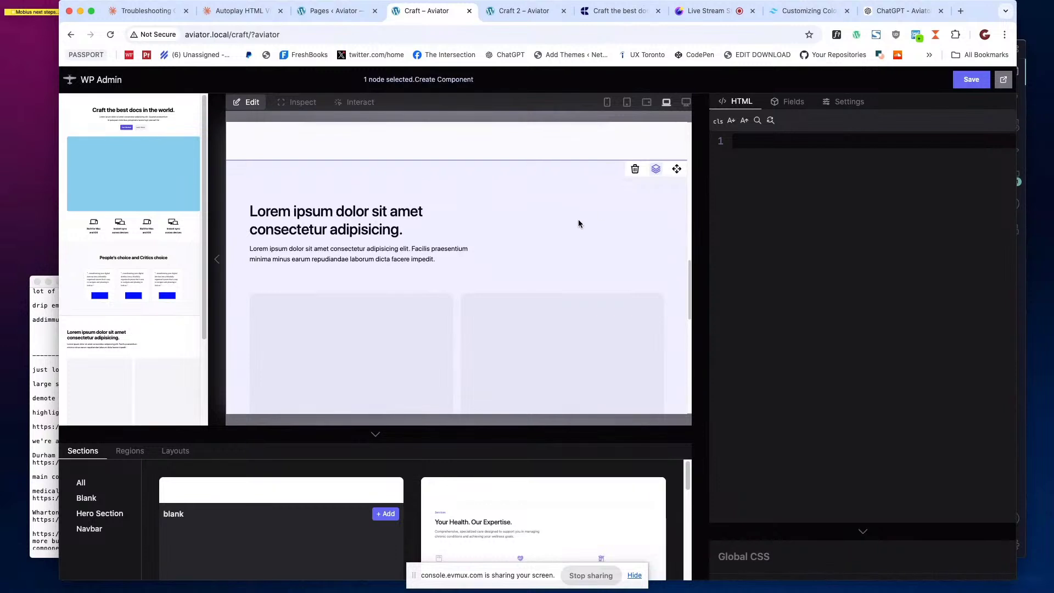
scroll(510, 245, "down", 3)
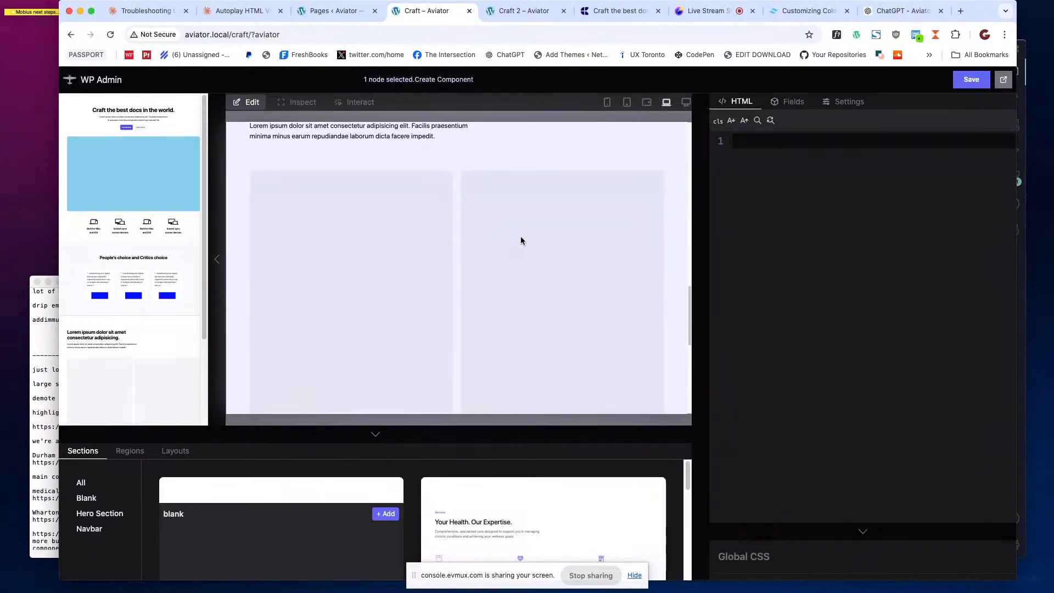
scroll(523, 239, "up", 5)
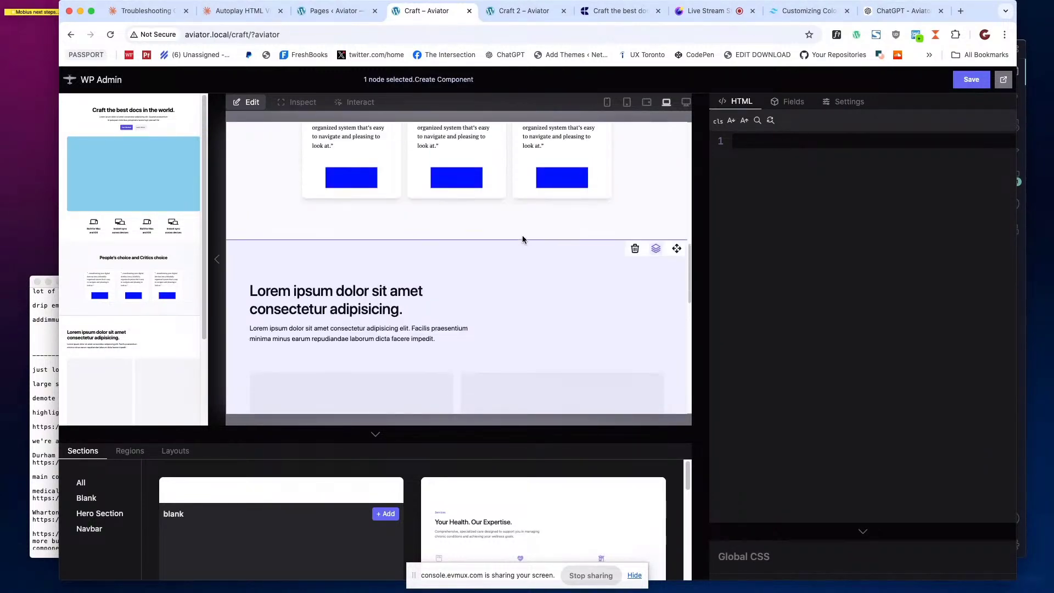
Add the "People's choice and Critics choice" section to the selection and check both highlighted sections.
left_click(549, 231, "shift")
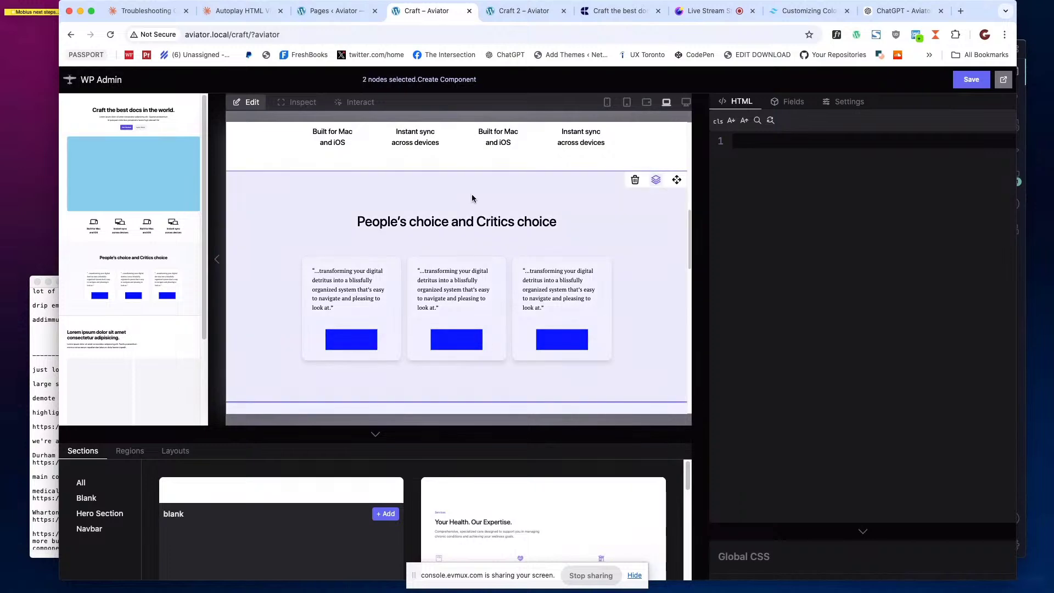
scroll(494, 164, "down", 3)
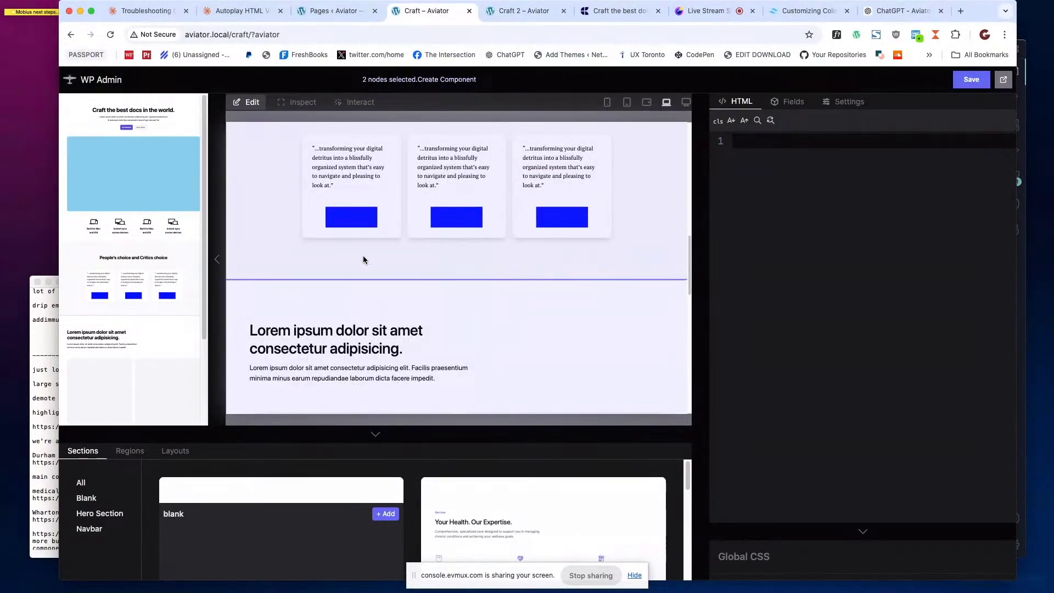
scroll(487, 277, "down", 2)
scroll(487, 277, "up", 5)
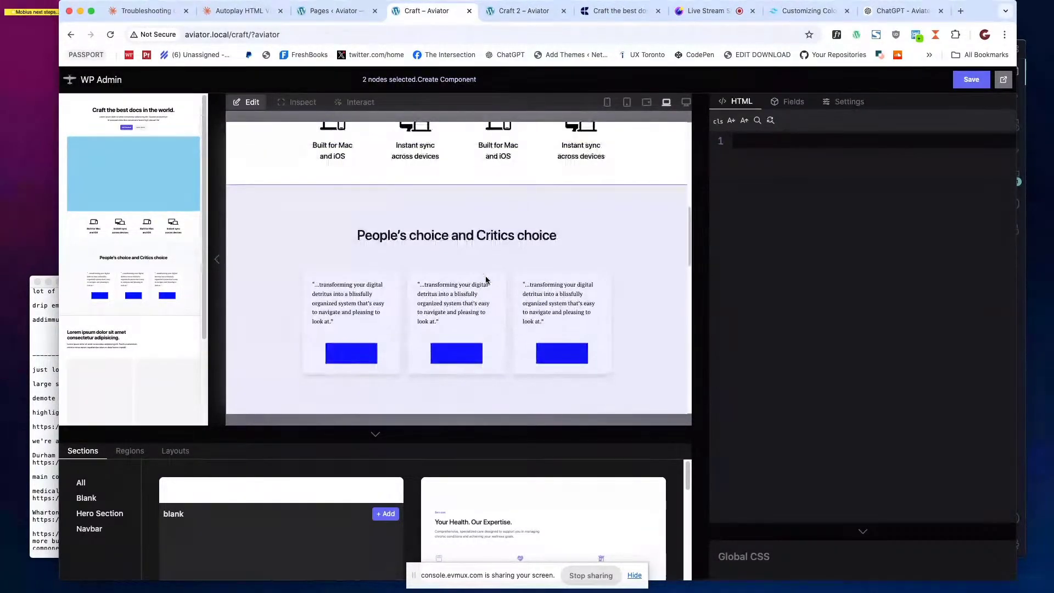
scroll(508, 242, "down", 4)
scroll(452, 271, "down", 3)
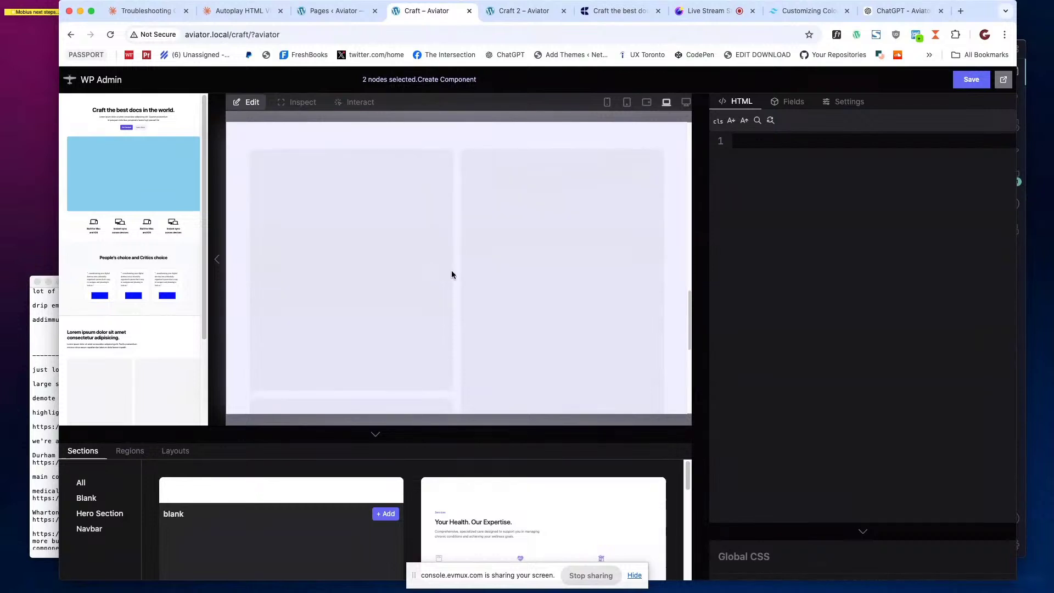
scroll(463, 264, "up", 3)
Start a component from the two selected sections, named "Craft Middle" with the component type Region.
left_click(457, 80)
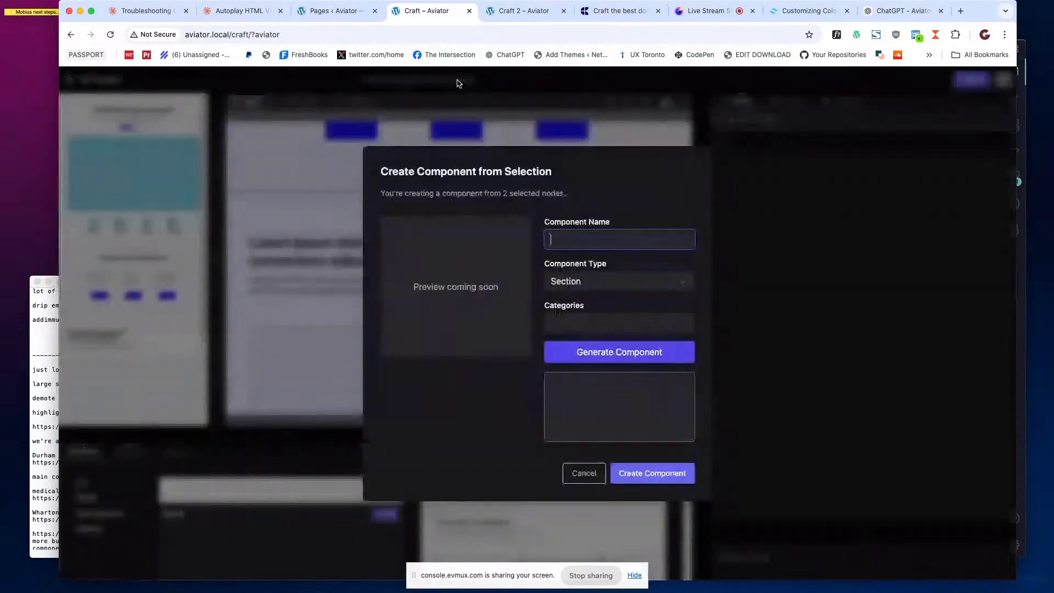
type("Craft ")
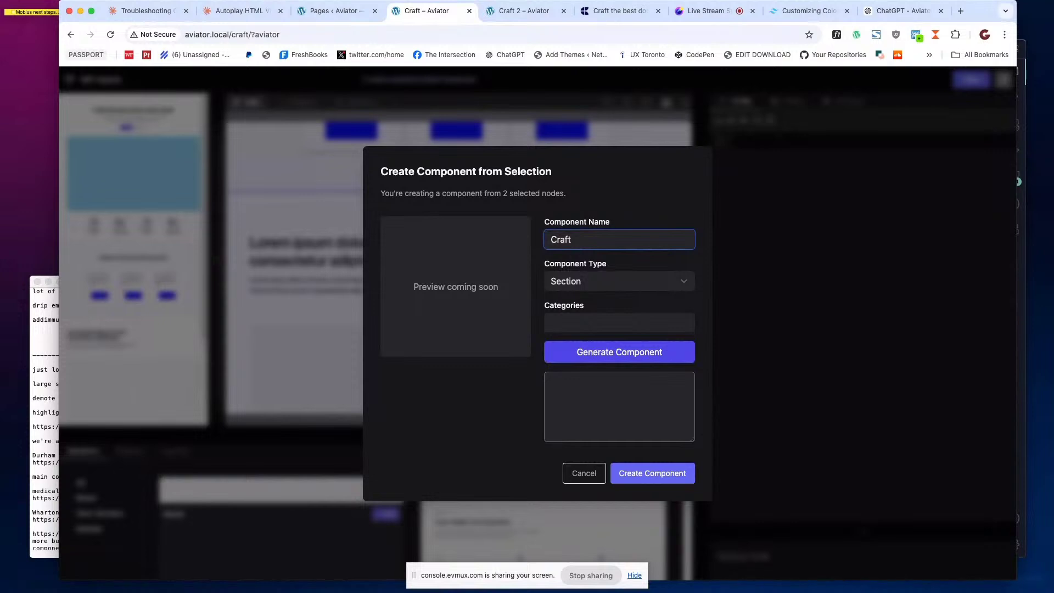
type("Middle")
left_click(602, 288)
left_click(600, 294)
left_click(597, 285)
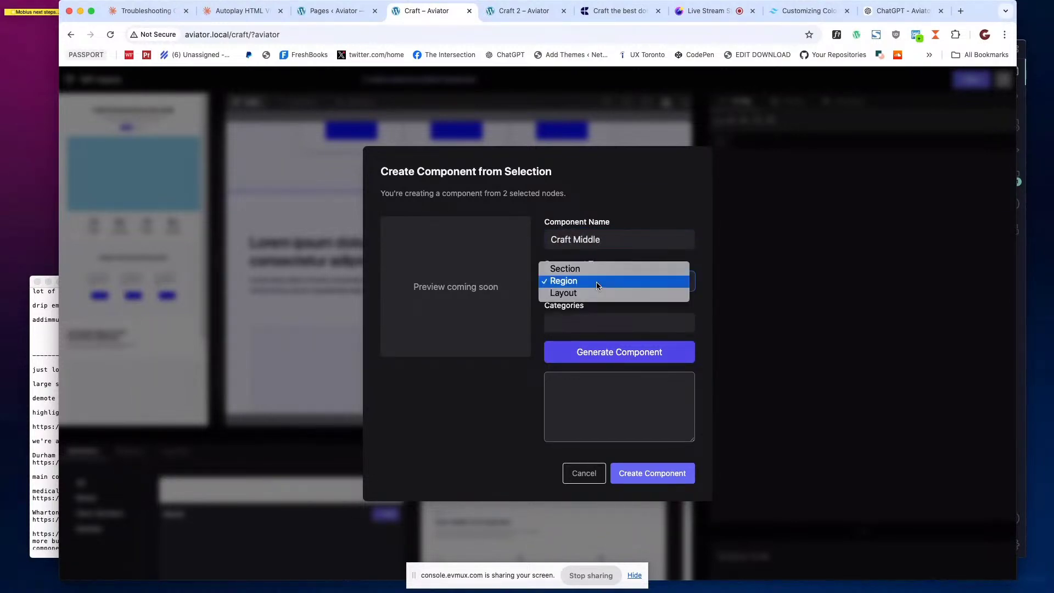
left_click(598, 271)
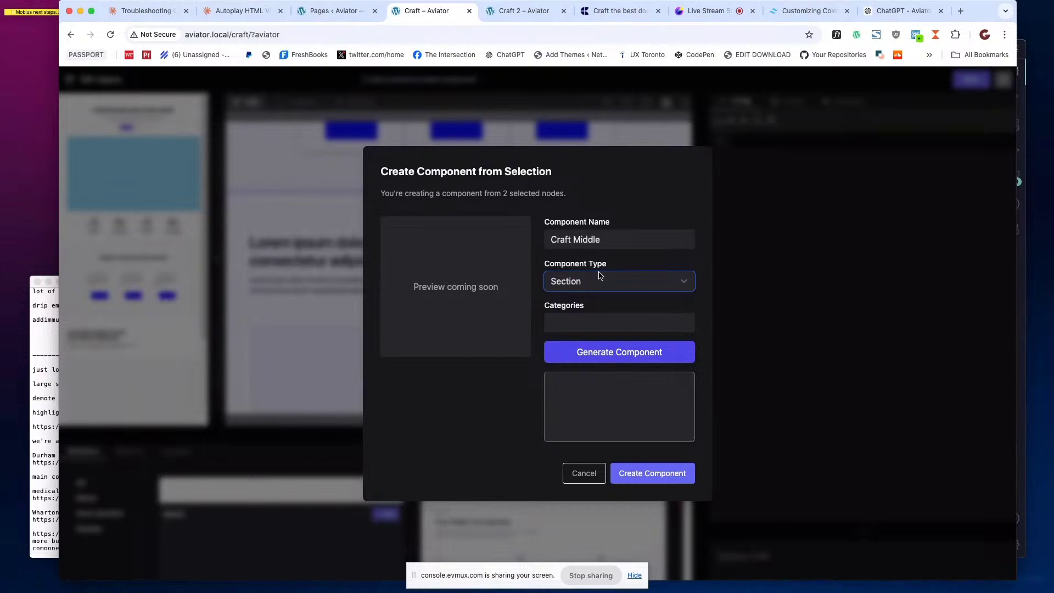
left_click(601, 281)
left_click(594, 294)
left_click(597, 285)
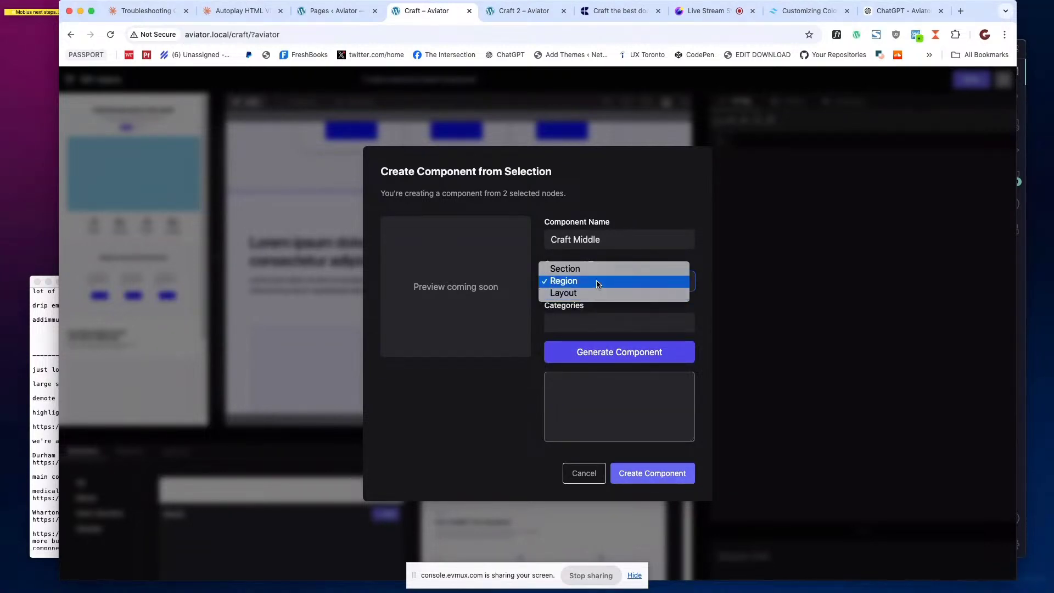
left_click(597, 282)
Assign the Craft category to the new component.
left_click(583, 322)
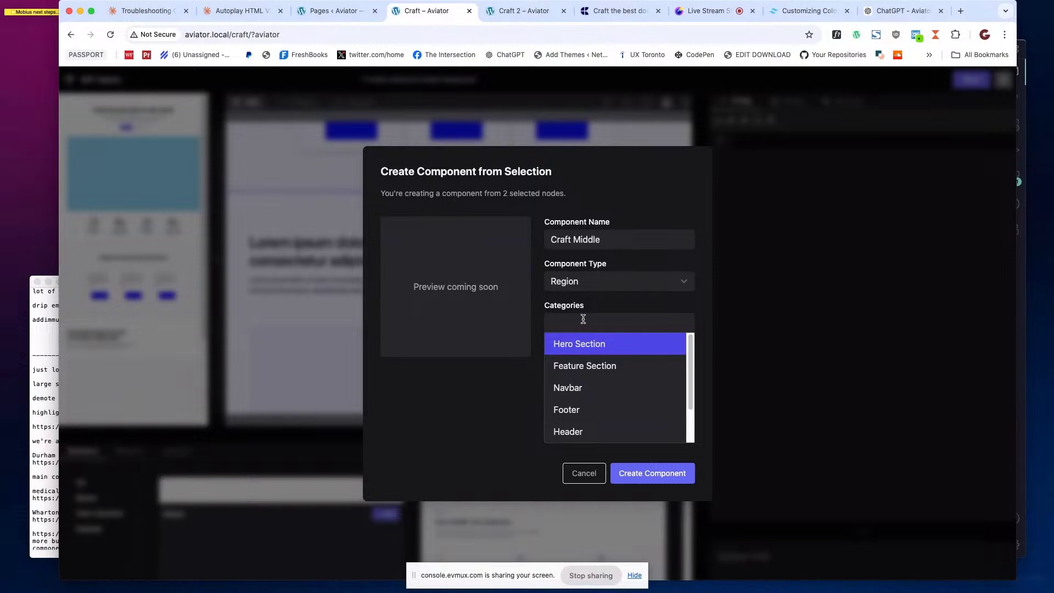
left_click(583, 320)
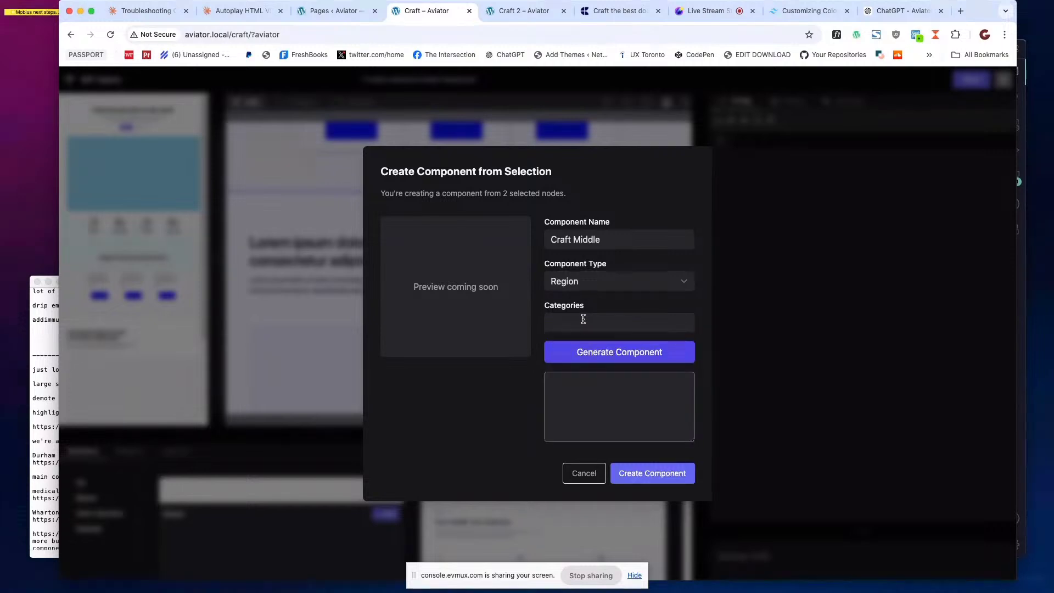
left_click(583, 319)
type("Craft")
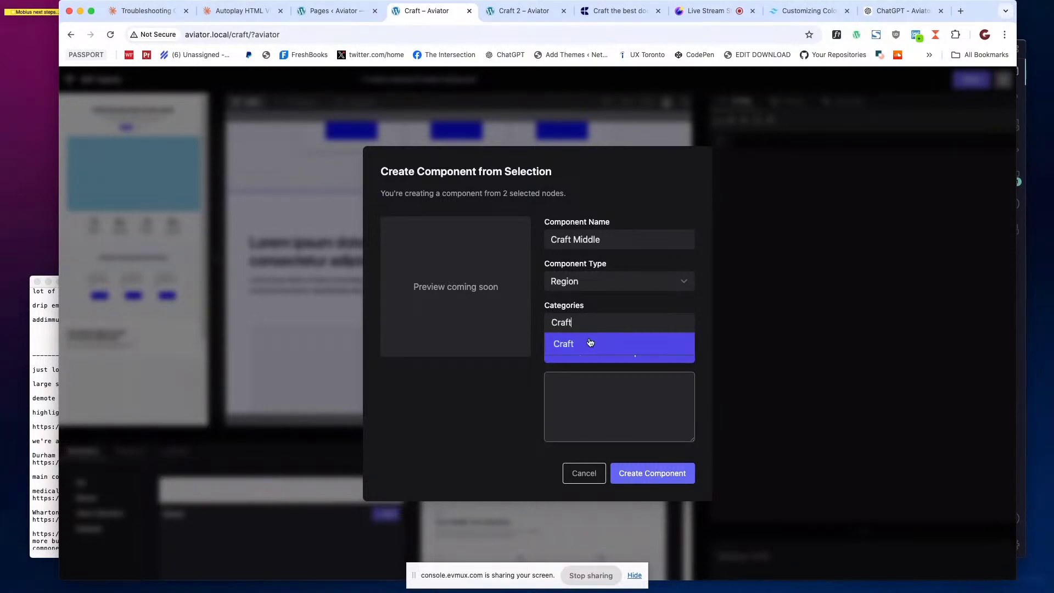
left_click(571, 346)
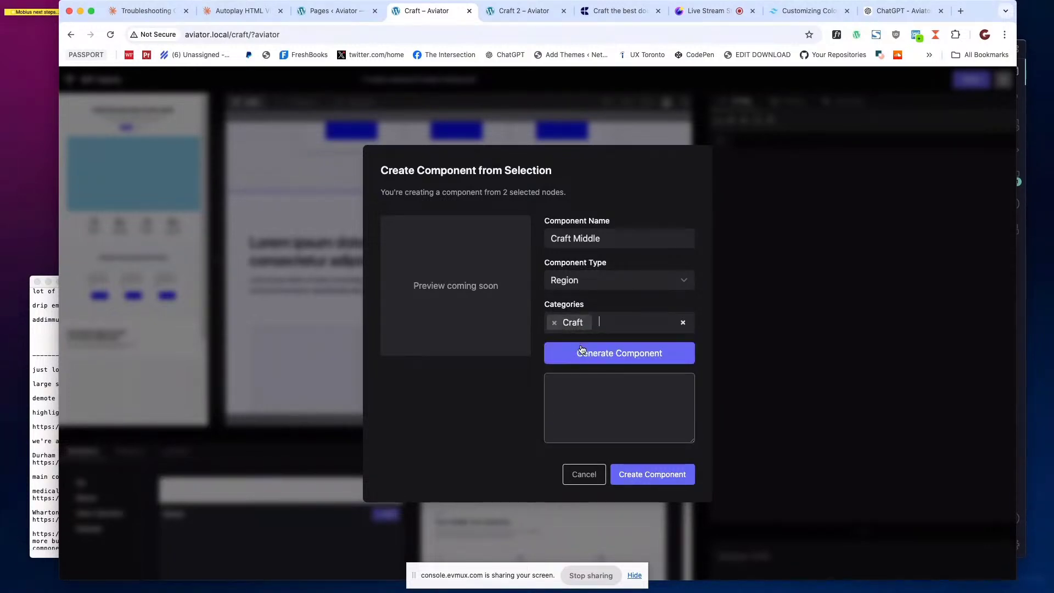
Generate the component's JSON definition and select all of its code.
left_click(609, 353)
left_click(602, 411)
key("super+a")
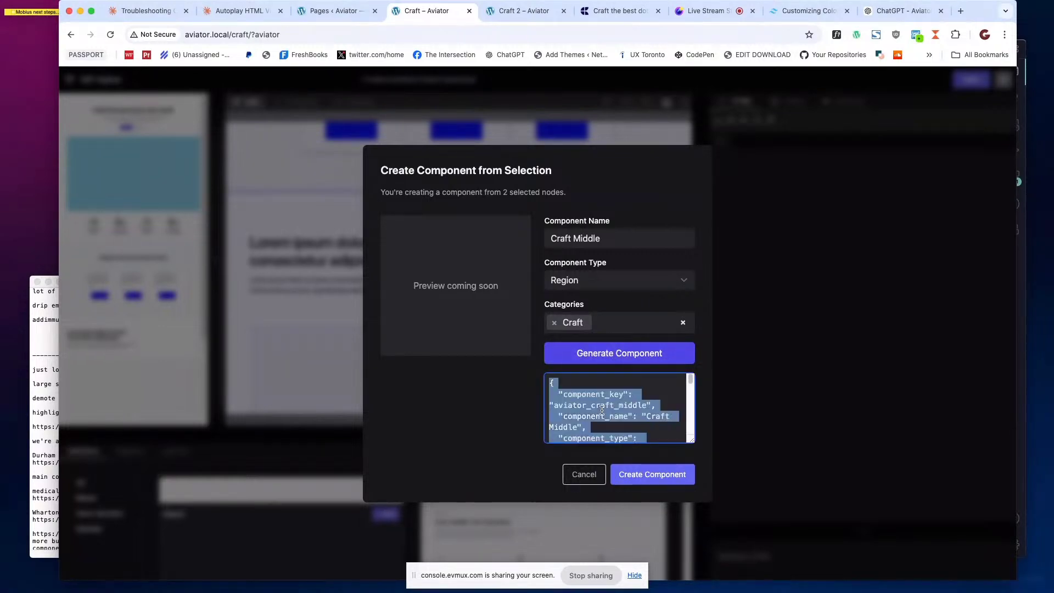
Switch to Visual Studio Code and create a file named craft_mid.json in the theme's components/regions folder.
key("super+Tab")
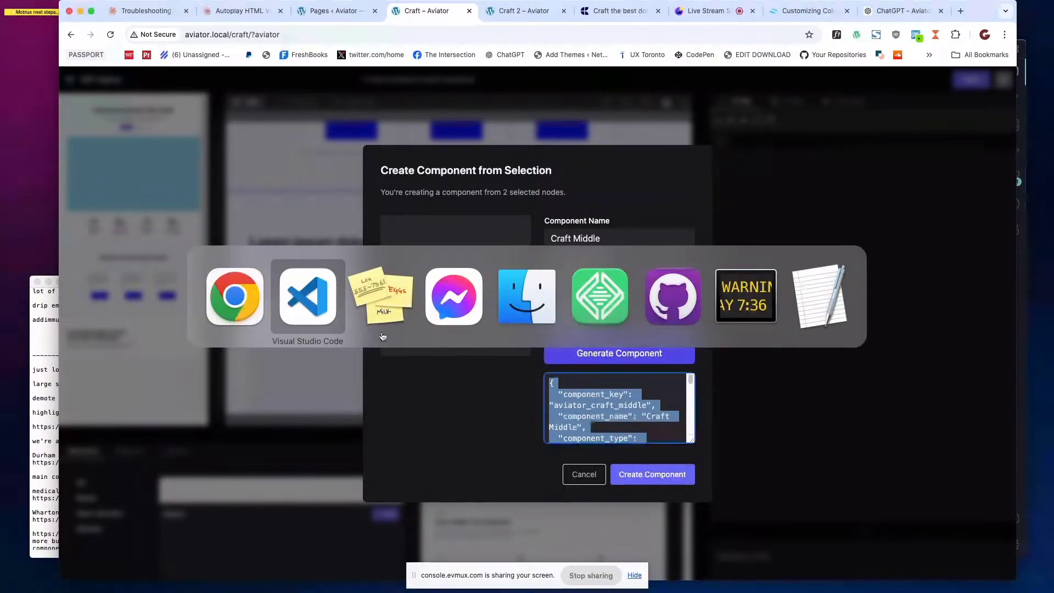
left_click(292, 315)
left_click(614, 109)
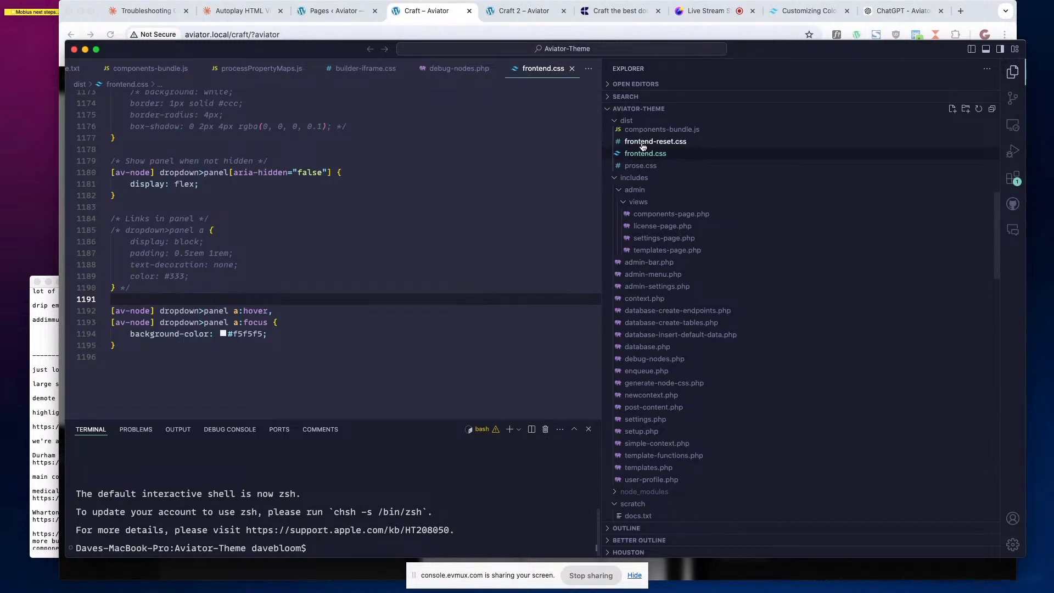
scroll(682, 198, "up", 5)
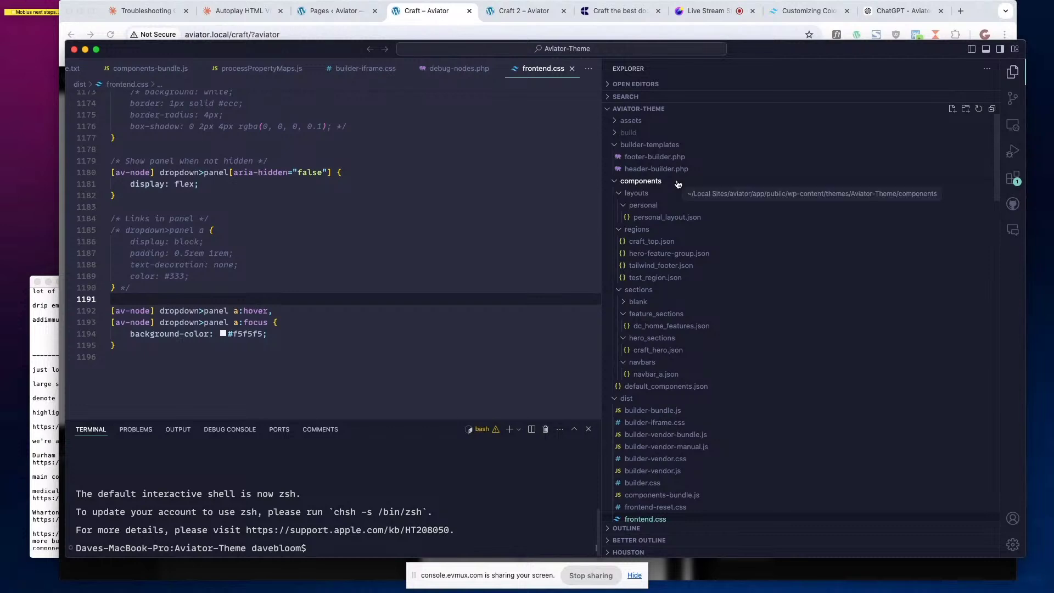
right_click(651, 233)
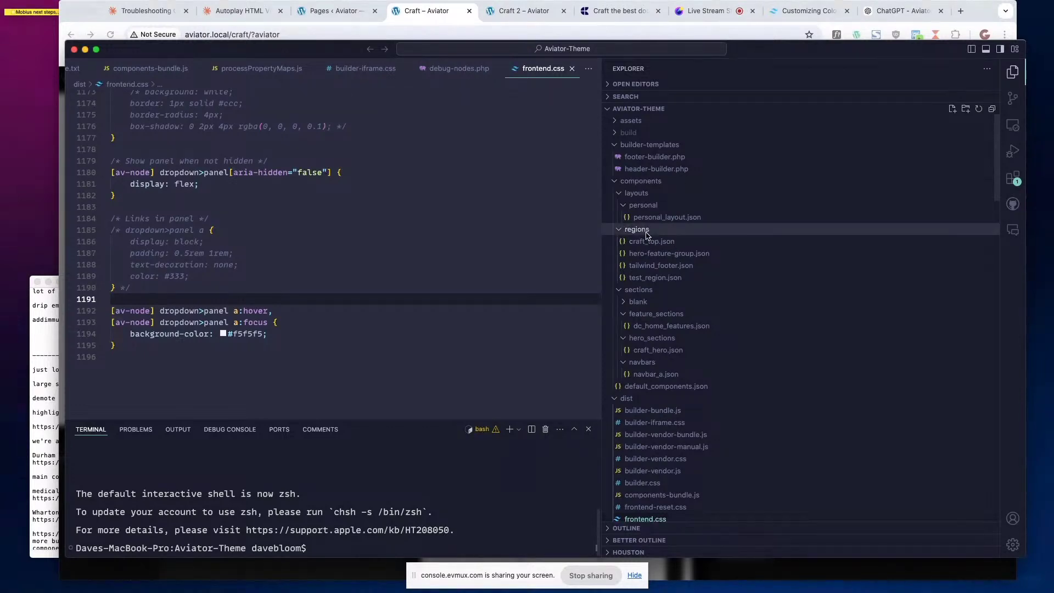
left_click(654, 239)
type("cr")
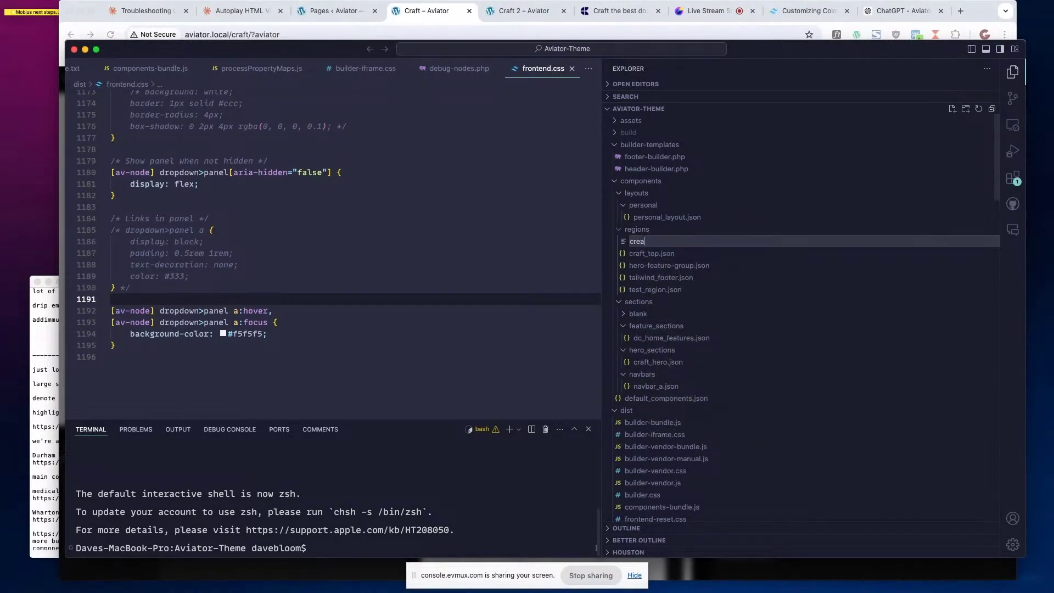
type("aft_mid.json")
key("Return")
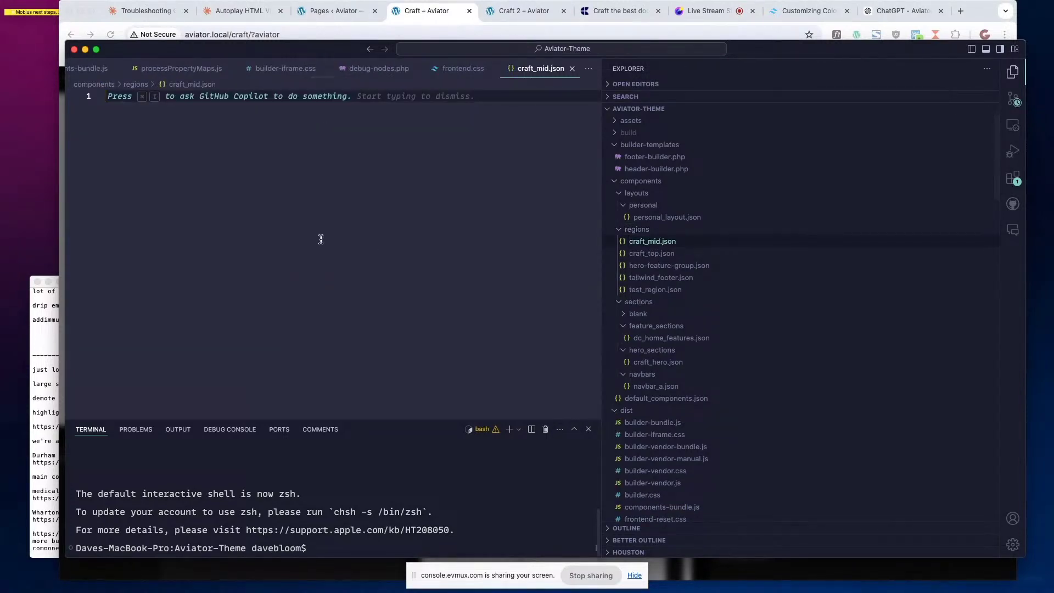
Paste the component's JSON definition into craft_mid.json, then switch to Chrome and reload the Craft 2 builder page.
key("super+v")
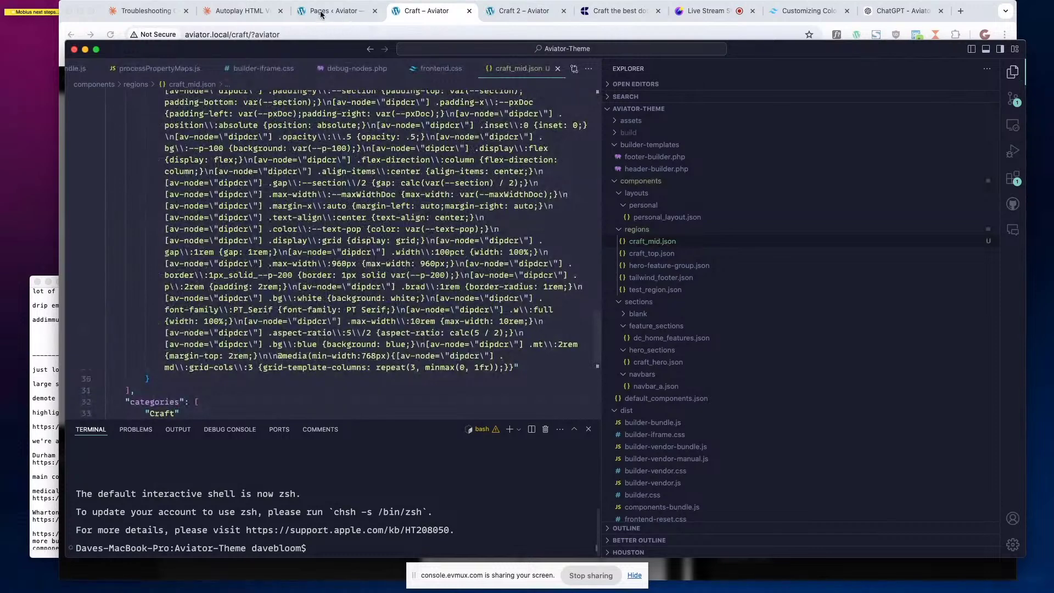
left_click(322, 15)
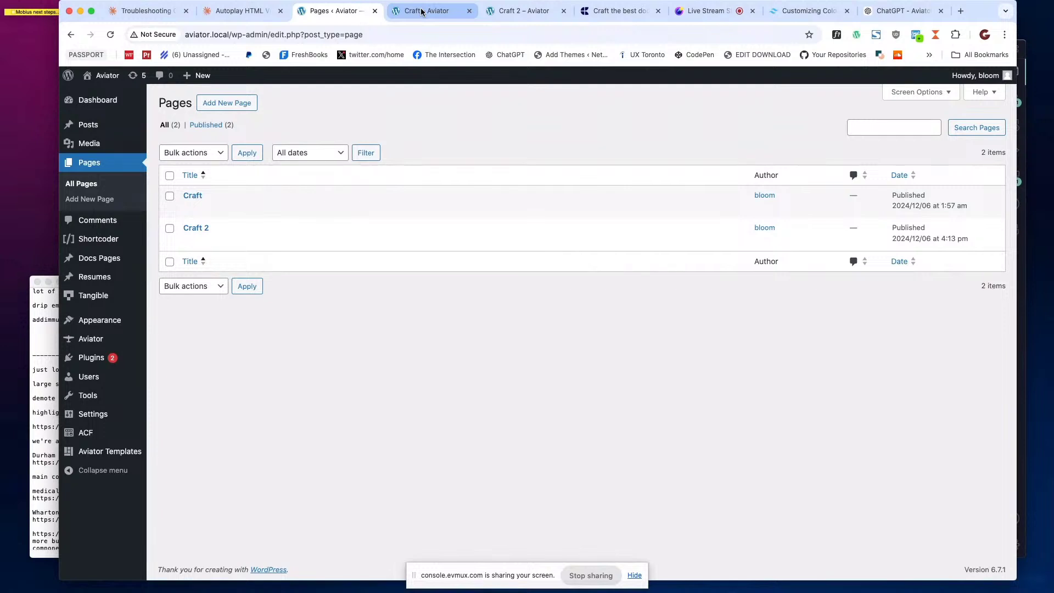
left_click(522, 11)
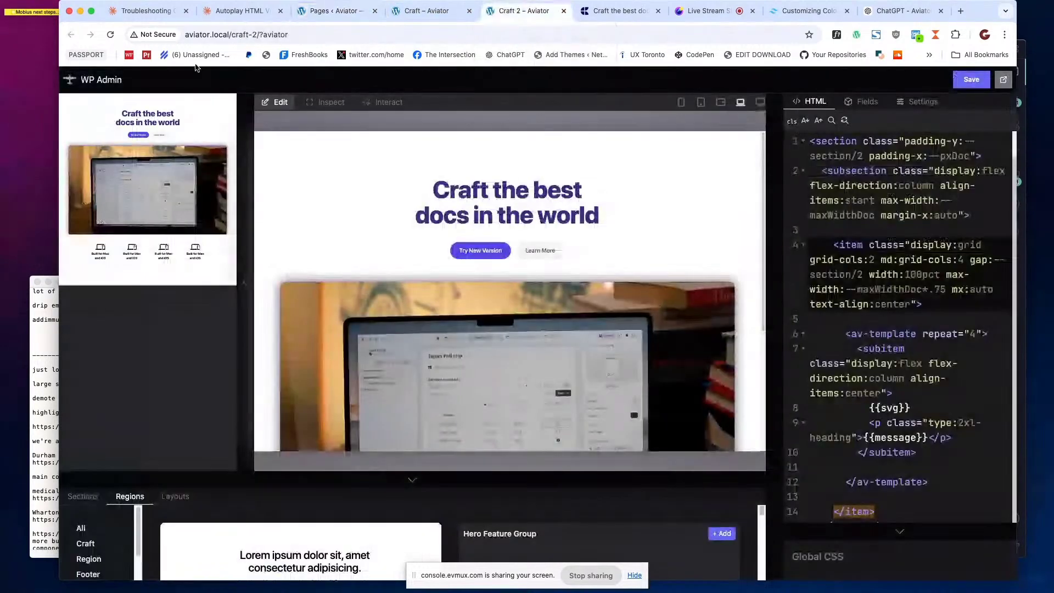
left_click(111, 35)
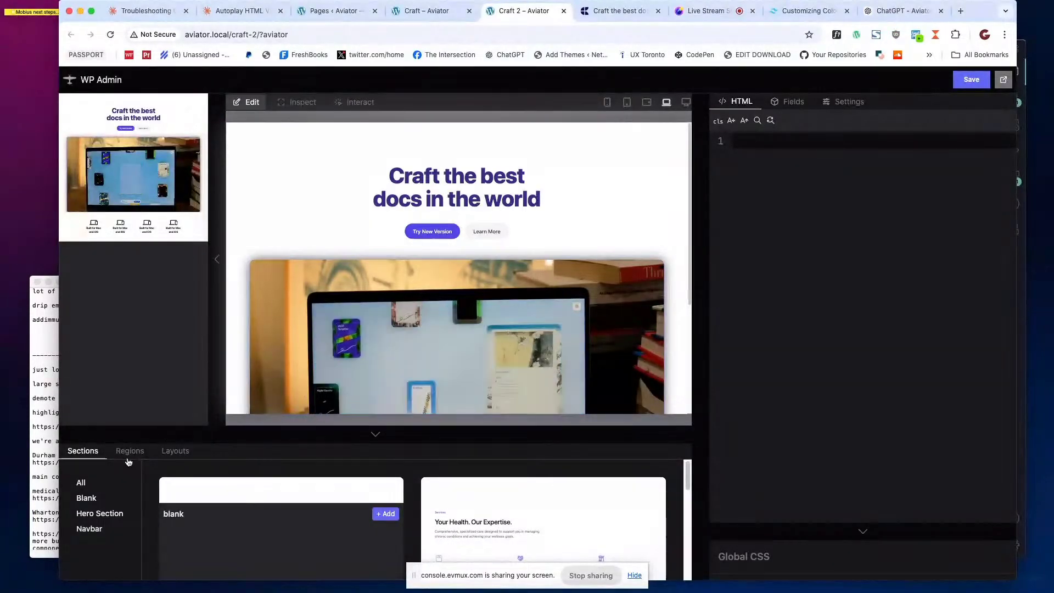
Enlarge the region component library and insert the Craft Middle region directly below the "Built for Mac and iOS" icon row.
left_click(130, 453)
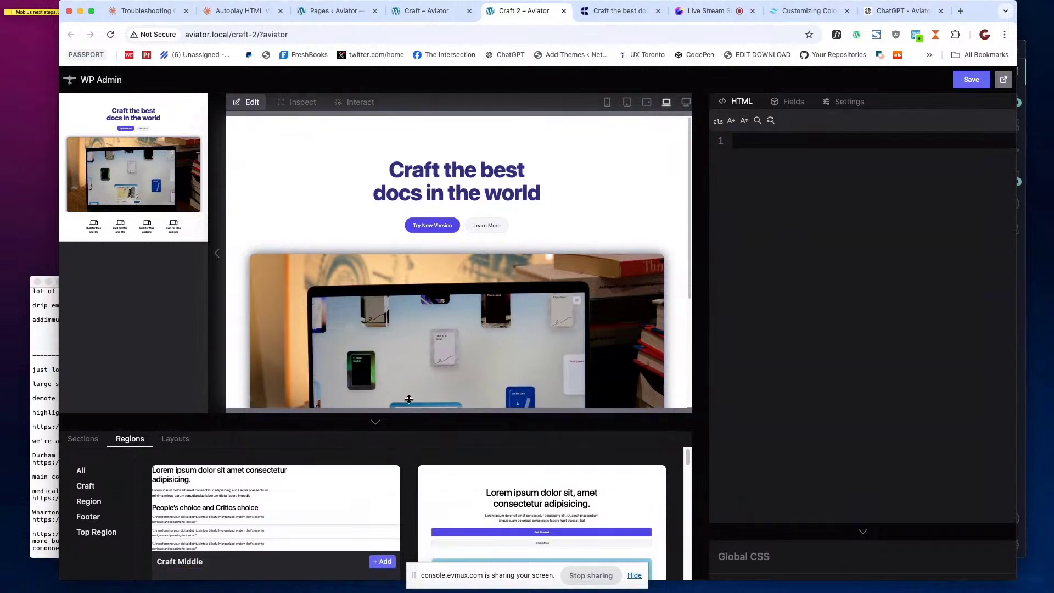
left_click_drag(409, 400, 410, 383)
left_click_drag(710, 464, 756, 458)
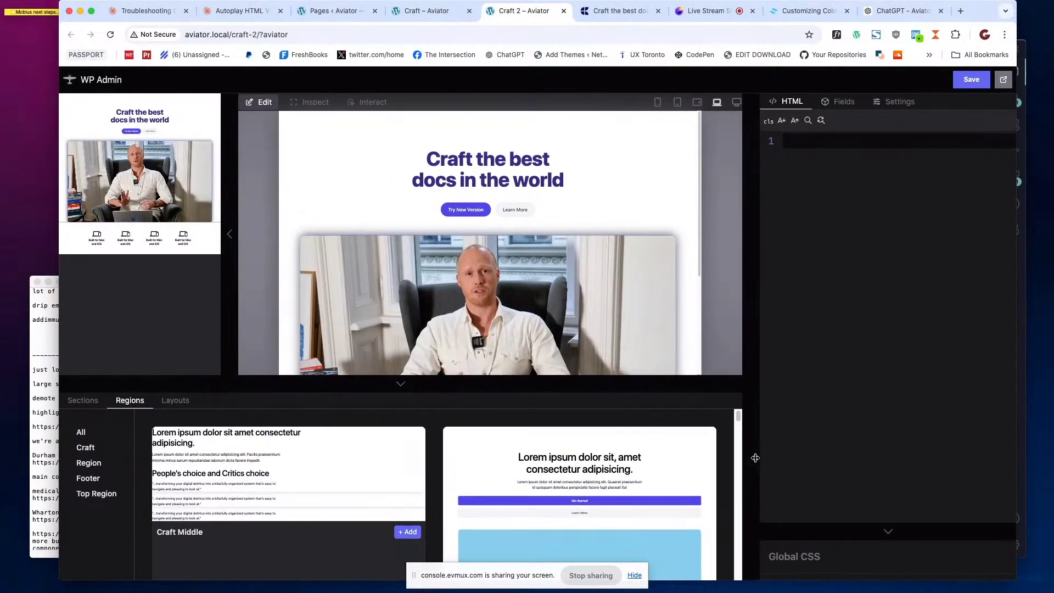
scroll(350, 311, "down", 3)
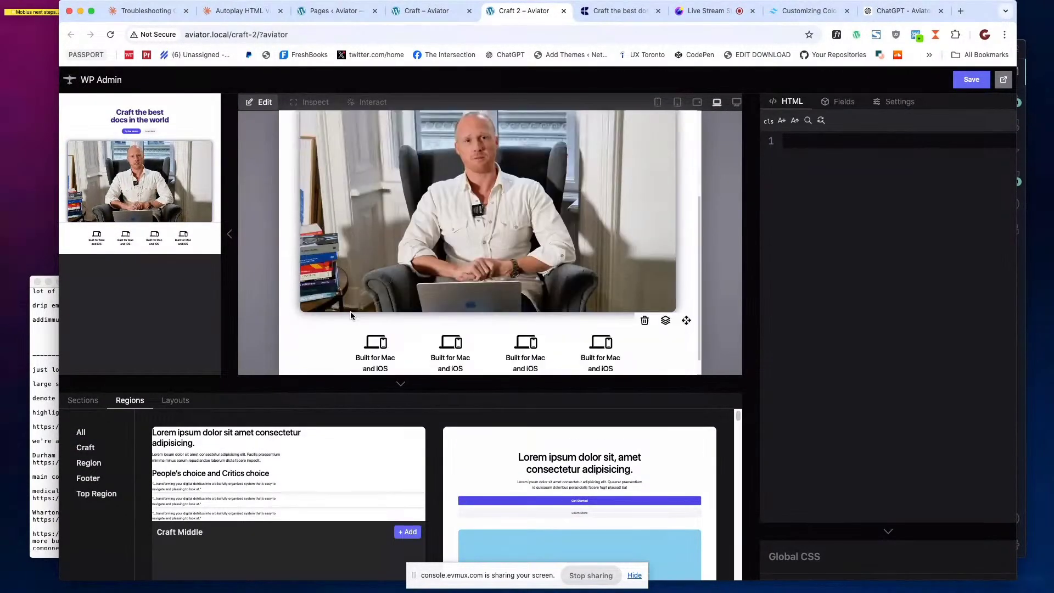
scroll(350, 311, "down", 1)
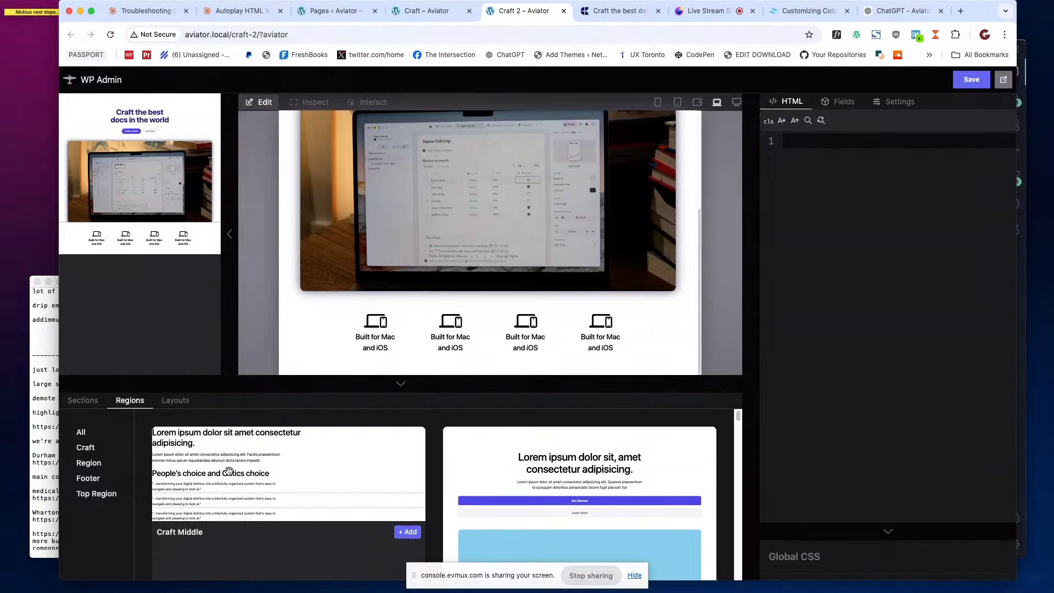
left_click(248, 461)
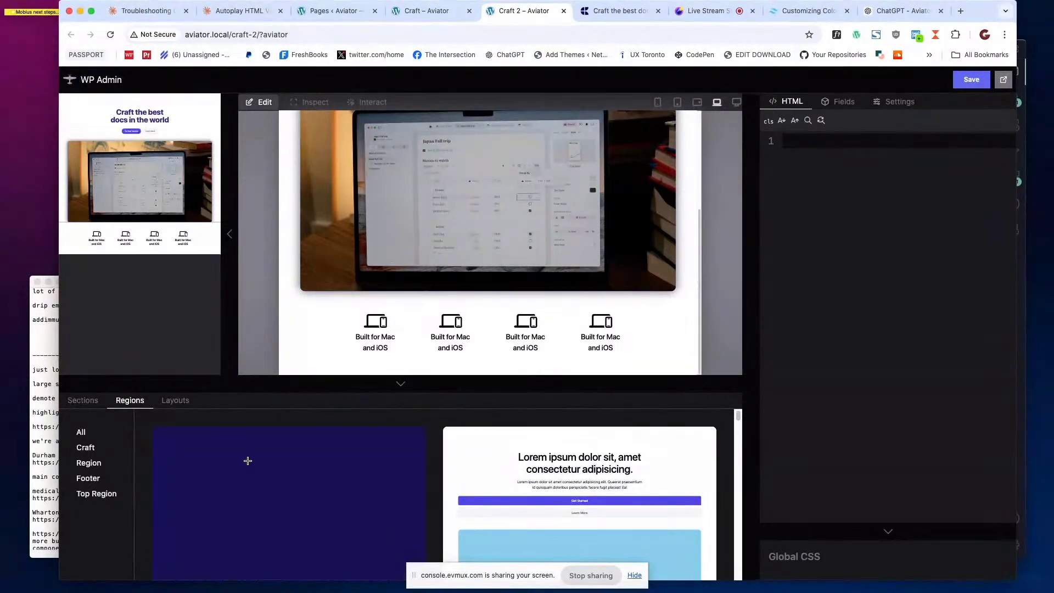
left_click_drag(248, 461, 456, 329)
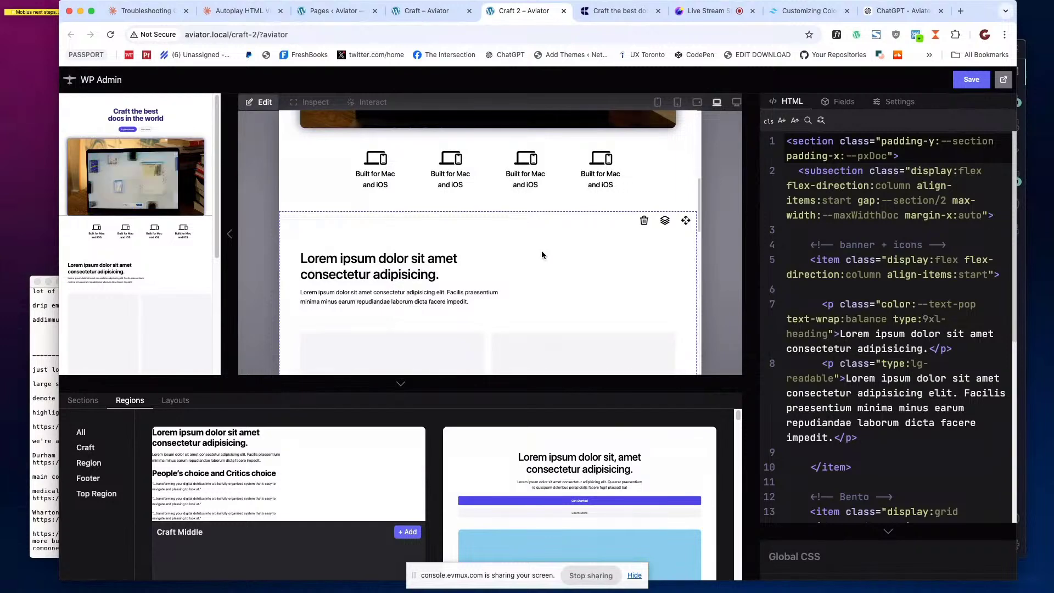
scroll(550, 247, "down", 5)
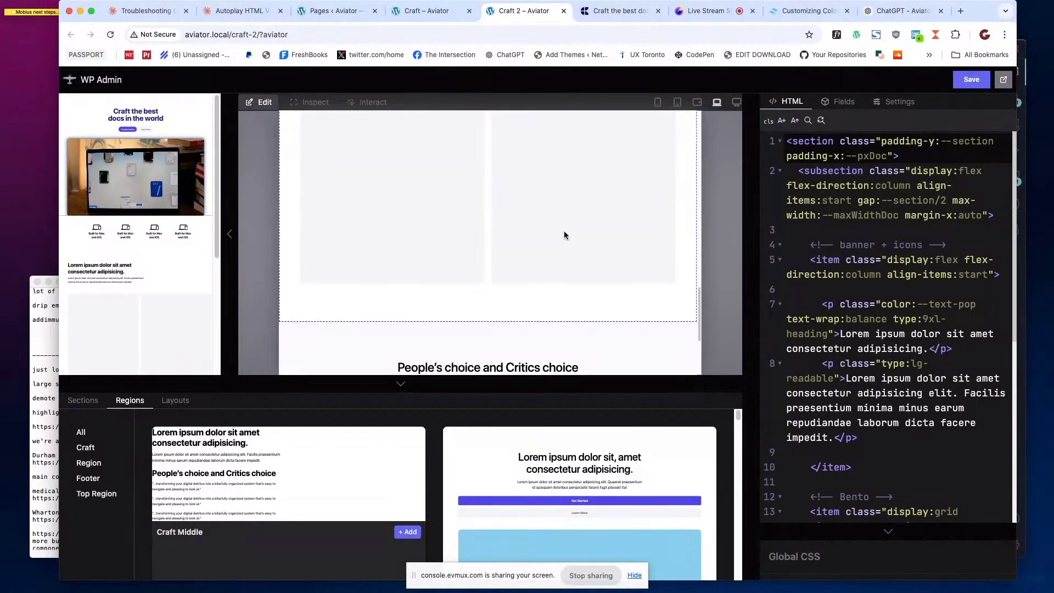
scroll(564, 235, "down", 3)
Reorder the page so the "People's choice and Critics choice" section sits above the Lorem ipsum bento section.
scroll(152, 260, "down", 5)
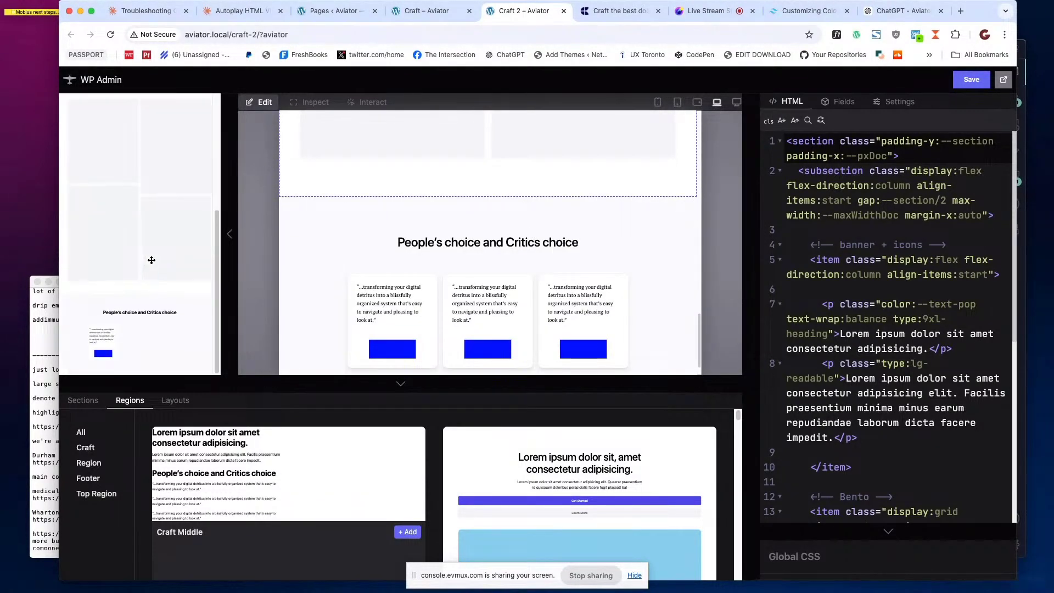
scroll(163, 259, "up", 4)
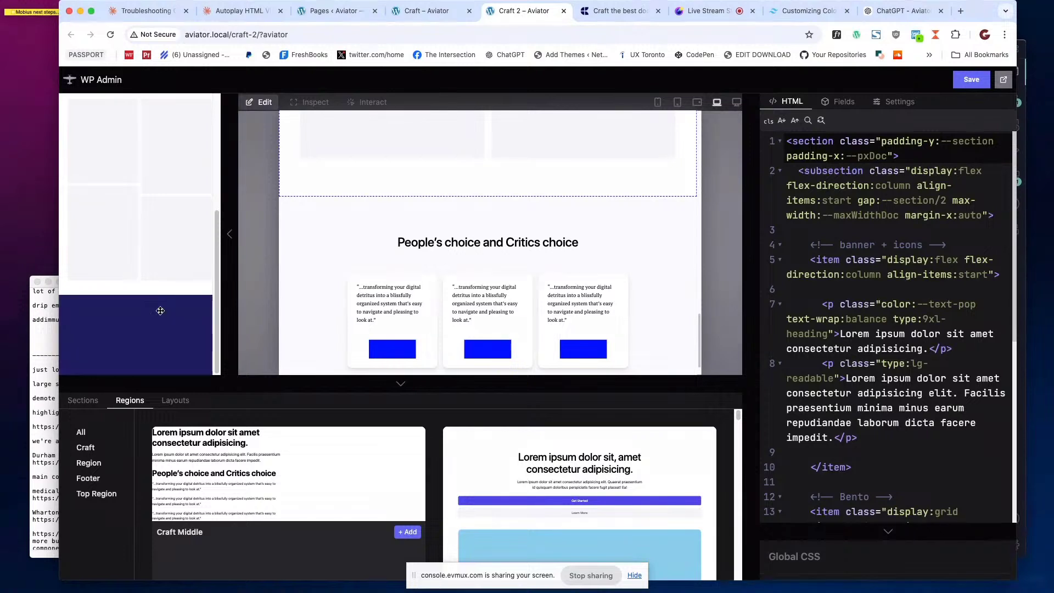
scroll(164, 236, "up", 5)
mouse_move(163, 256)
left_mouse_down()
mouse_move(164, 232)
mouse_move(165, 296)
mouse_move(166, 247)
left_mouse_up()
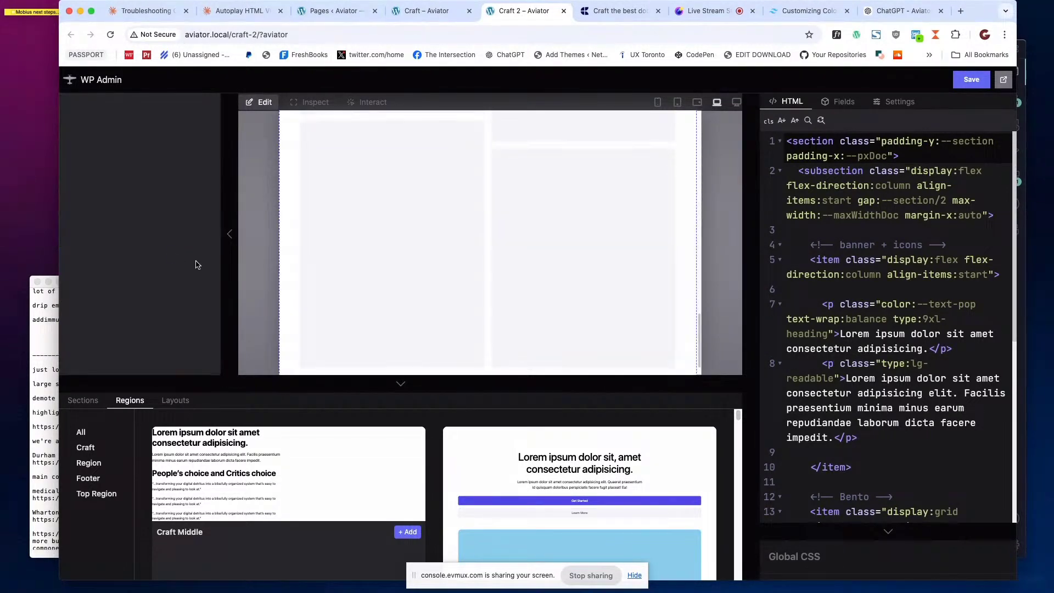
scroll(165, 283, "down", 5)
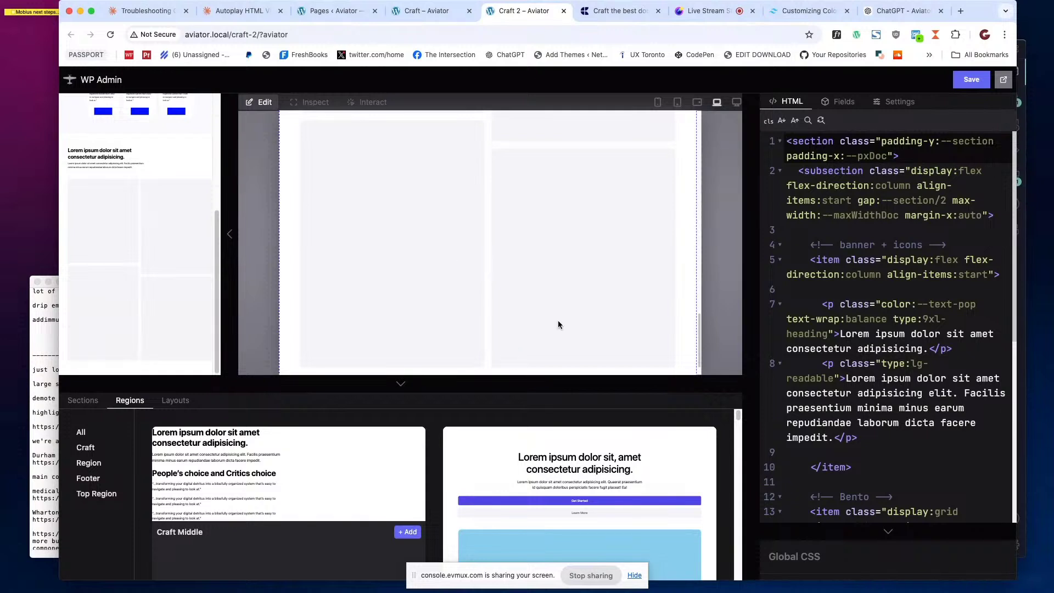
Save the Craft 2 page and look through its published version in a new tab.
left_click(958, 79)
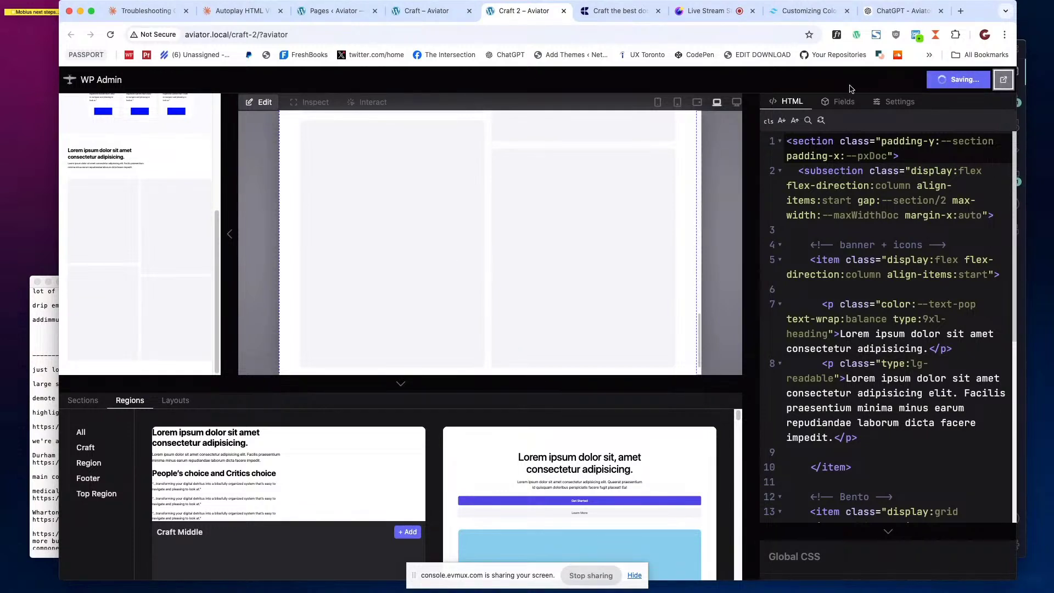
left_click(1004, 81)
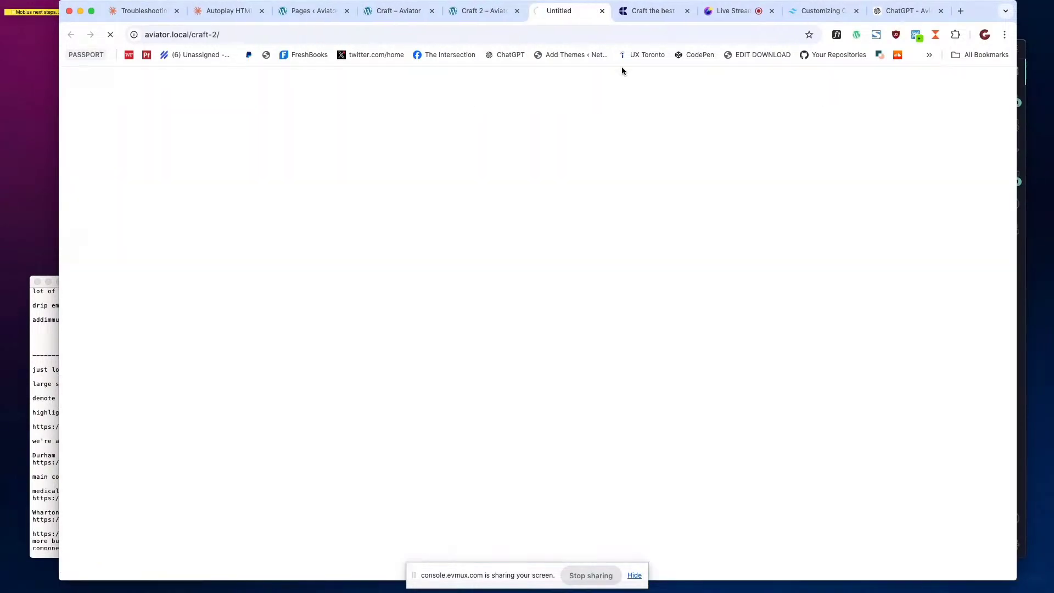
scroll(429, 188, "down", 15)
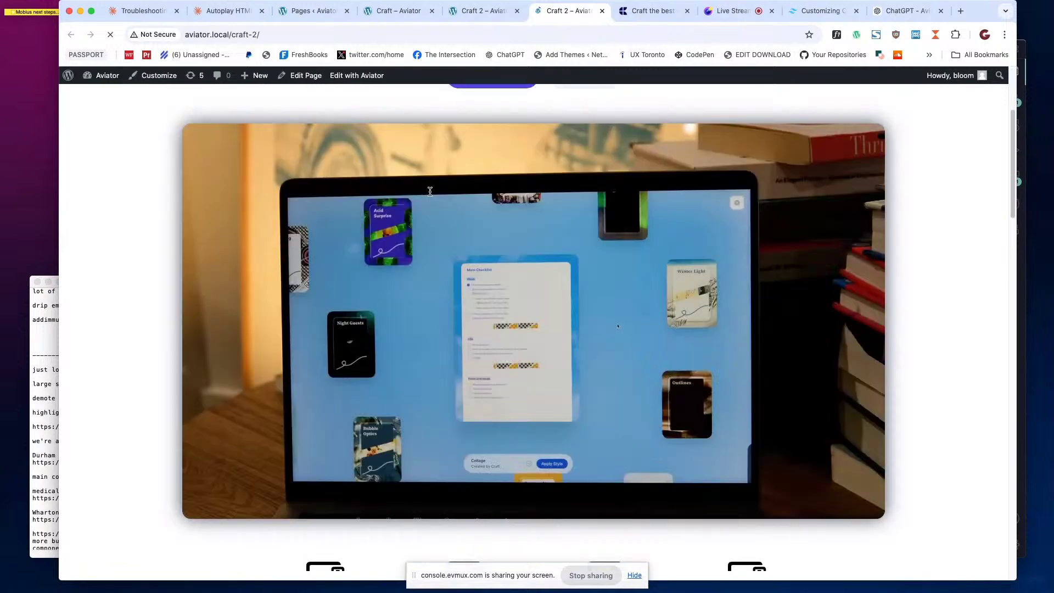
scroll(430, 188, "down", 8)
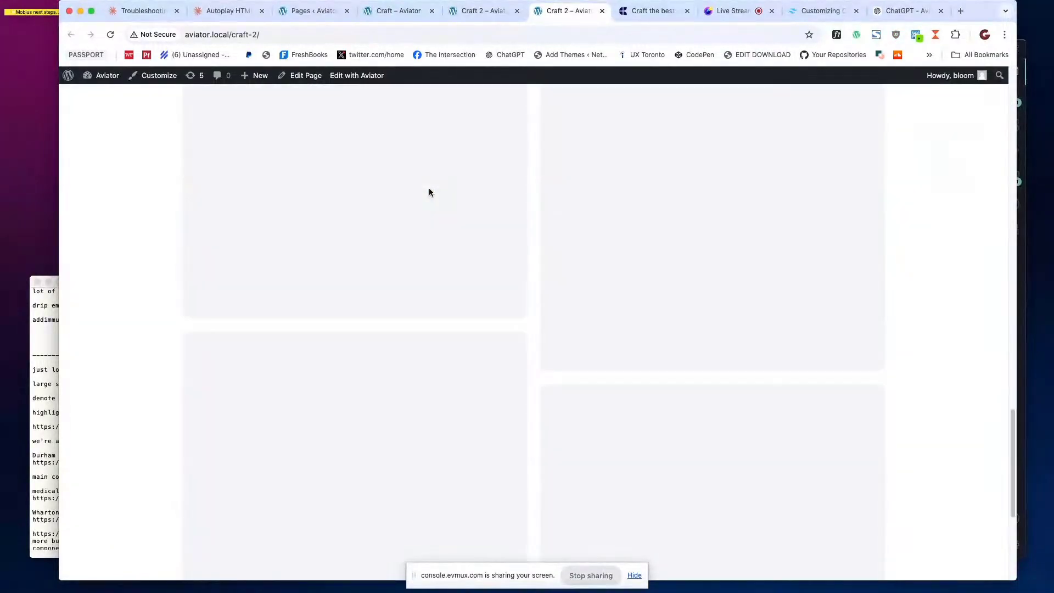
scroll(418, 183, "up", 8)
Return to the Craft 2 builder, collapse the component library and page overview, and preview the page at phone width.
left_click(475, 12)
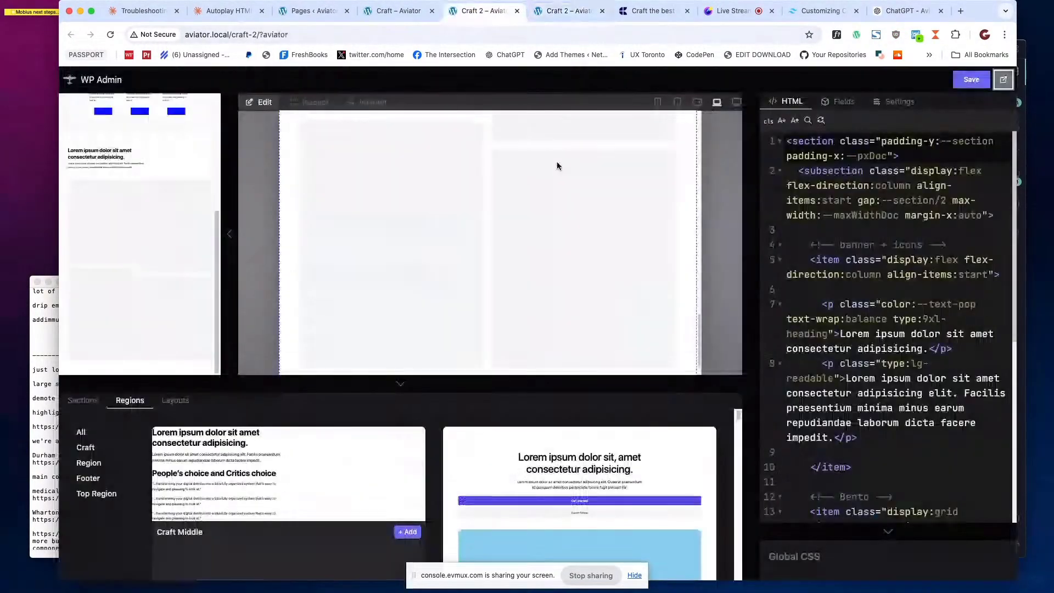
left_click(398, 386)
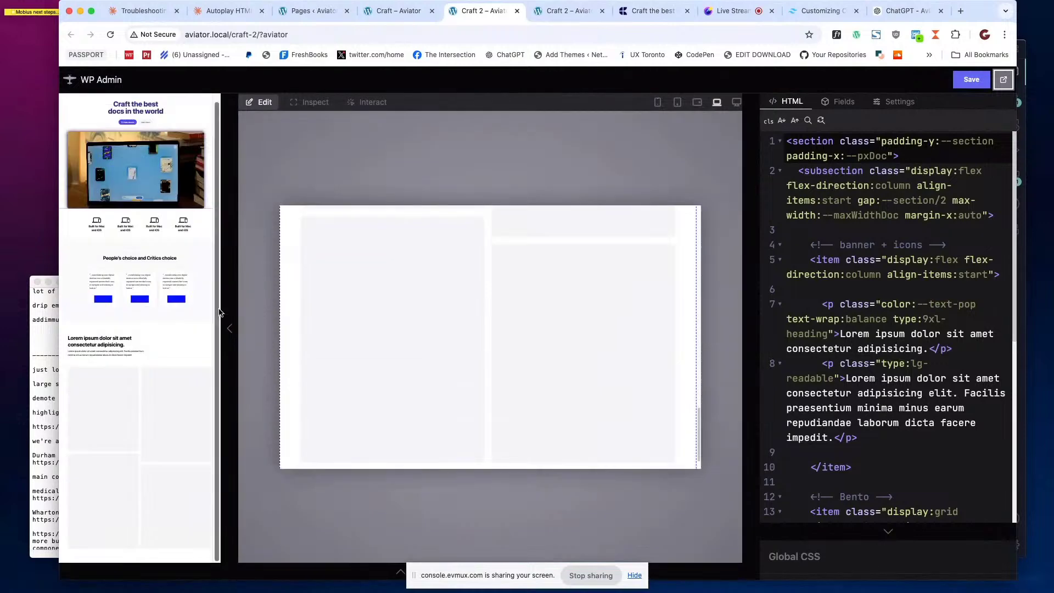
left_click(229, 330)
left_click(659, 102)
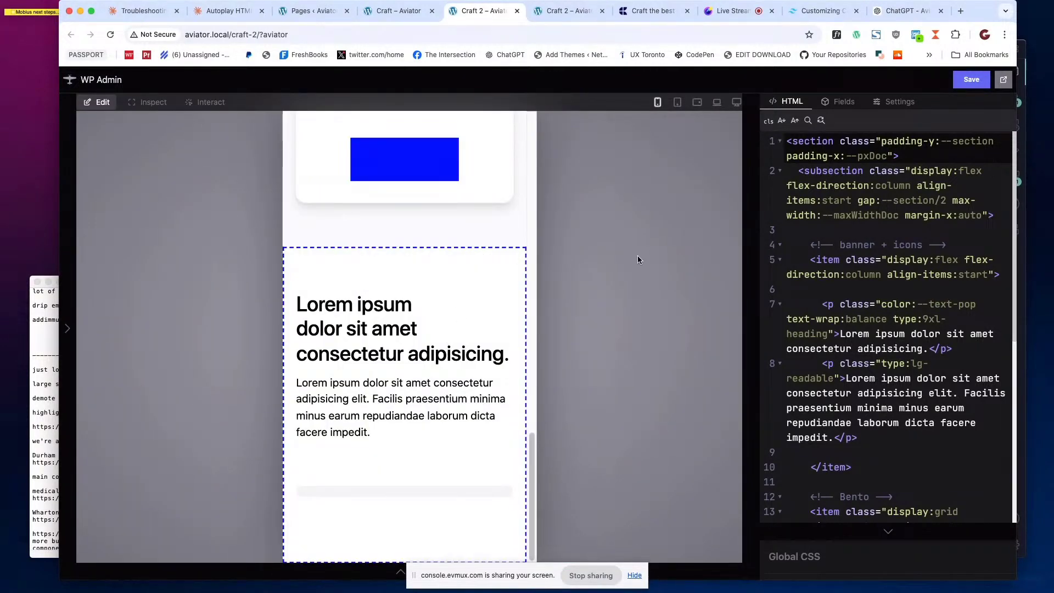
double_click(431, 399)
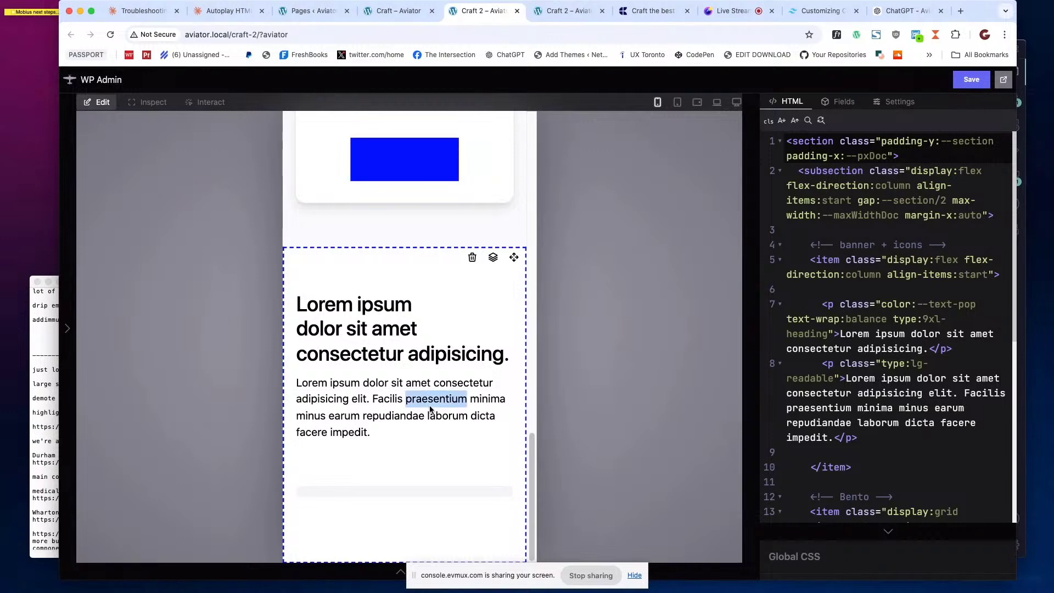
left_click(885, 286)
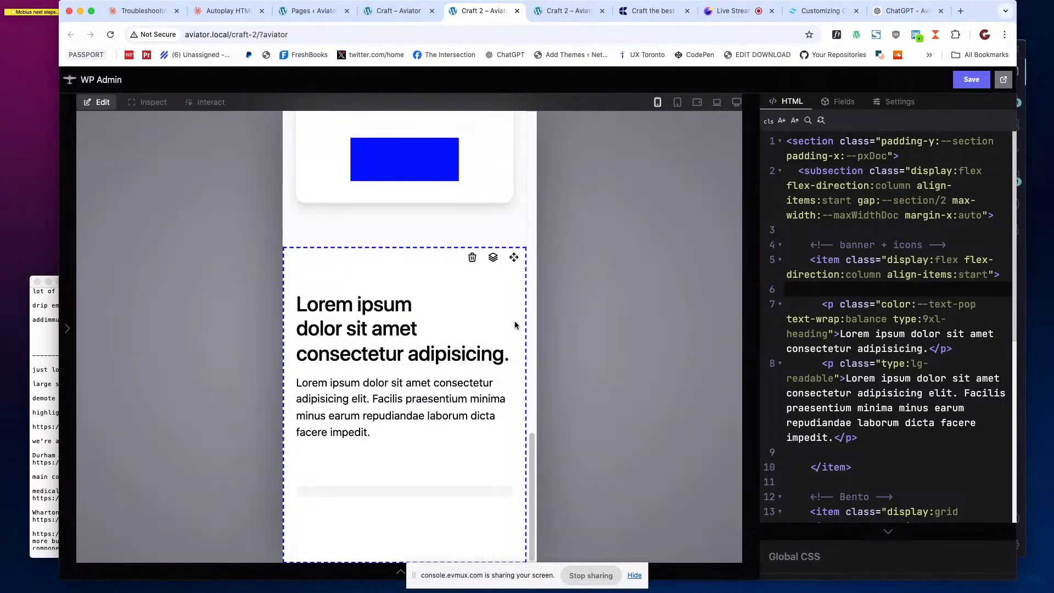
Preview the page at portrait and landscape tablet widths, checking the testimonial and bento sections.
left_click(676, 102)
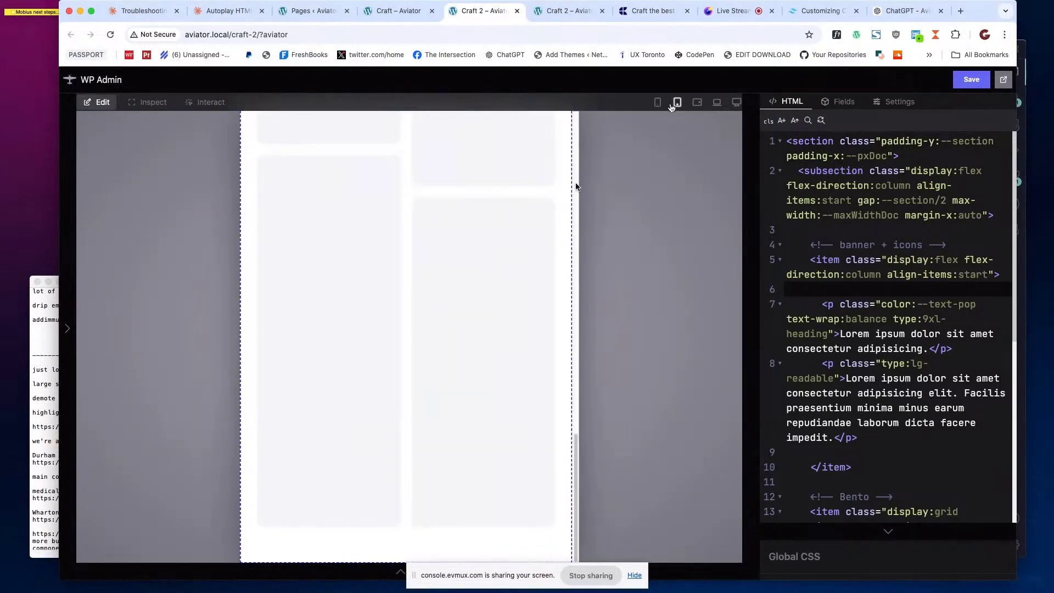
scroll(498, 261, "up", 5)
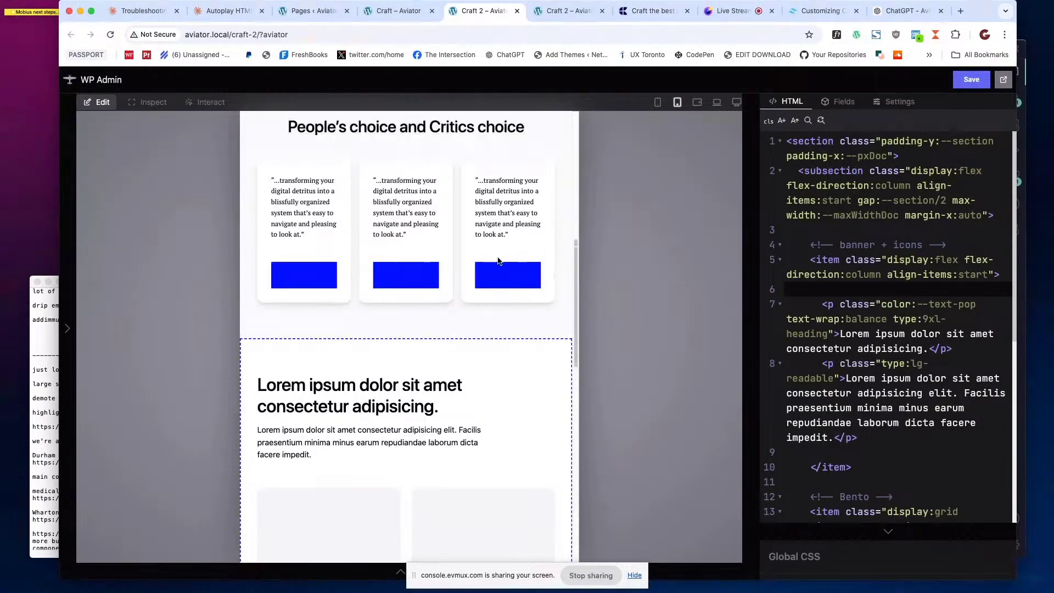
scroll(498, 260, "down", 3)
left_click(697, 103)
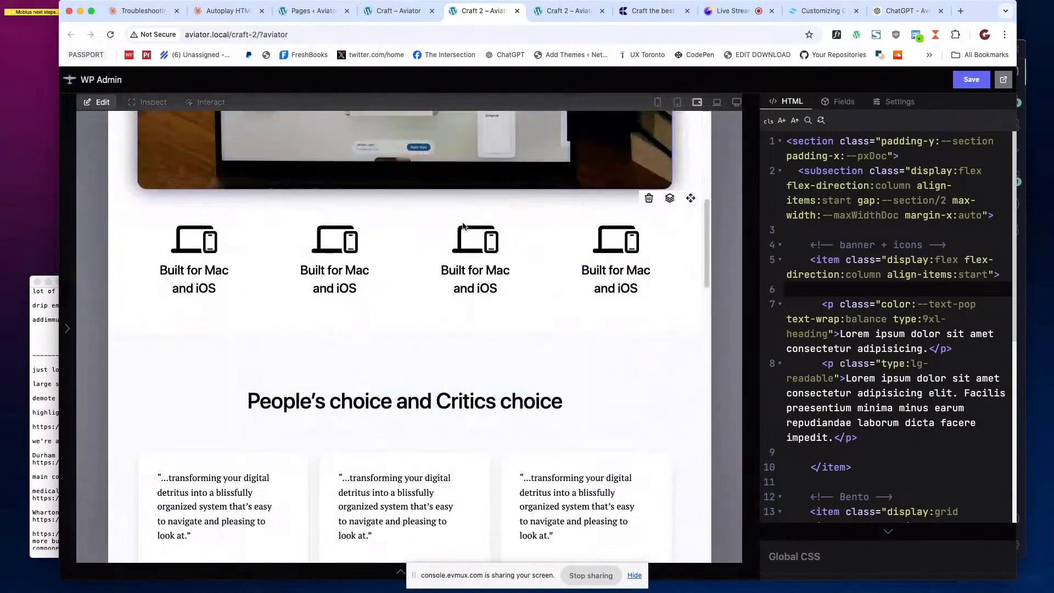
scroll(466, 223, "down", 6)
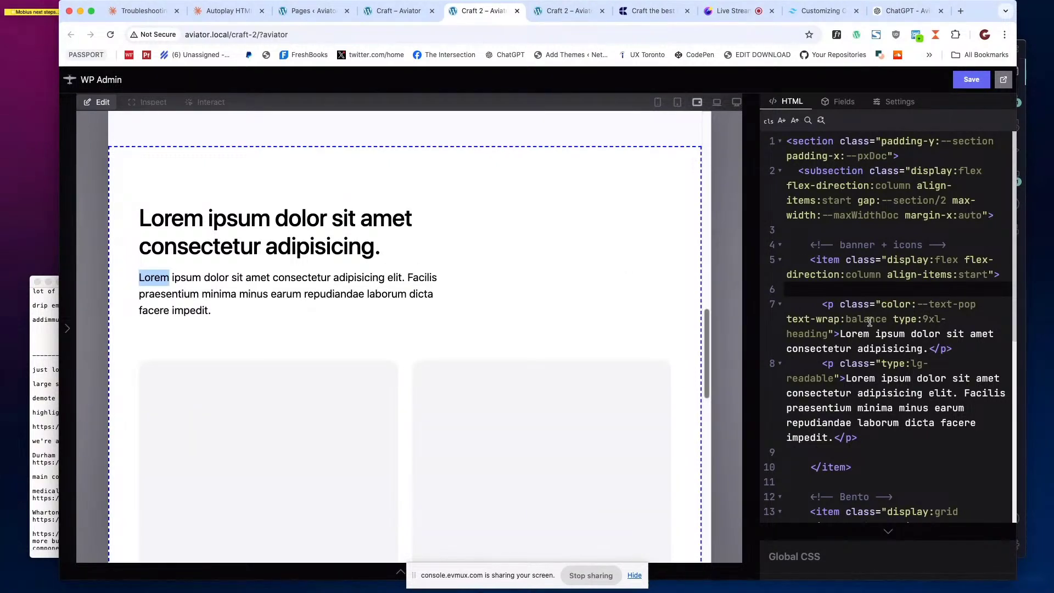
Replace the bento section's heading text with "Powerful" and compare it with the matching heading on craft.do.
left_click(855, 335)
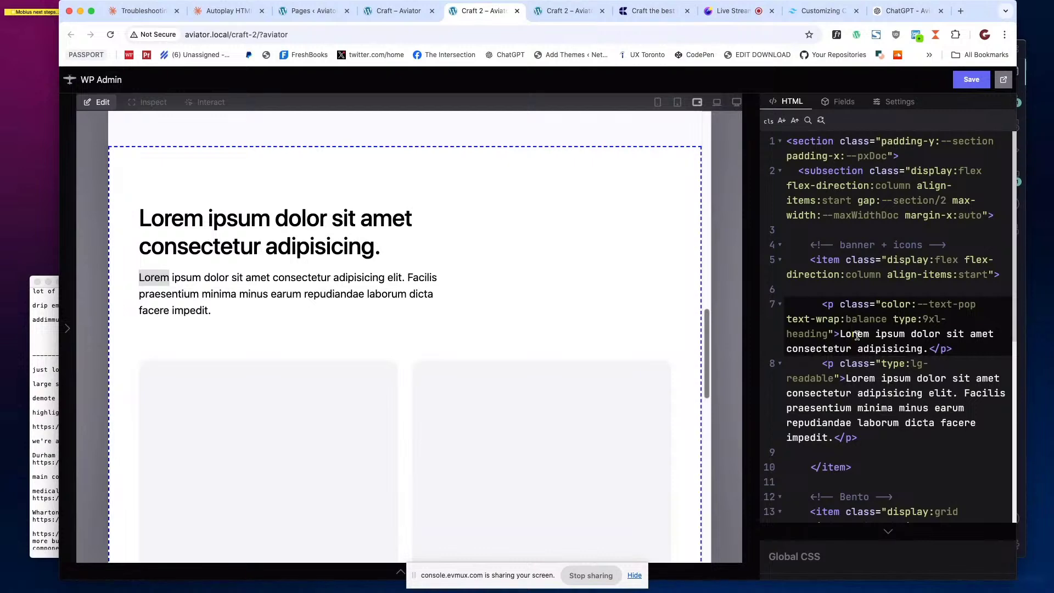
key("super+i")
type("Powerful")
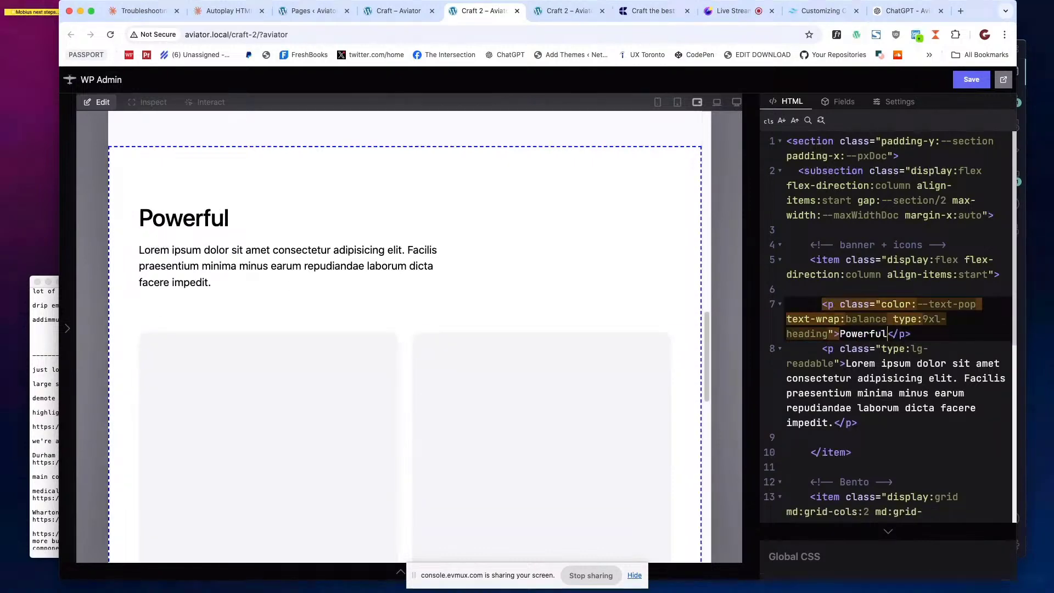
left_click(654, 10)
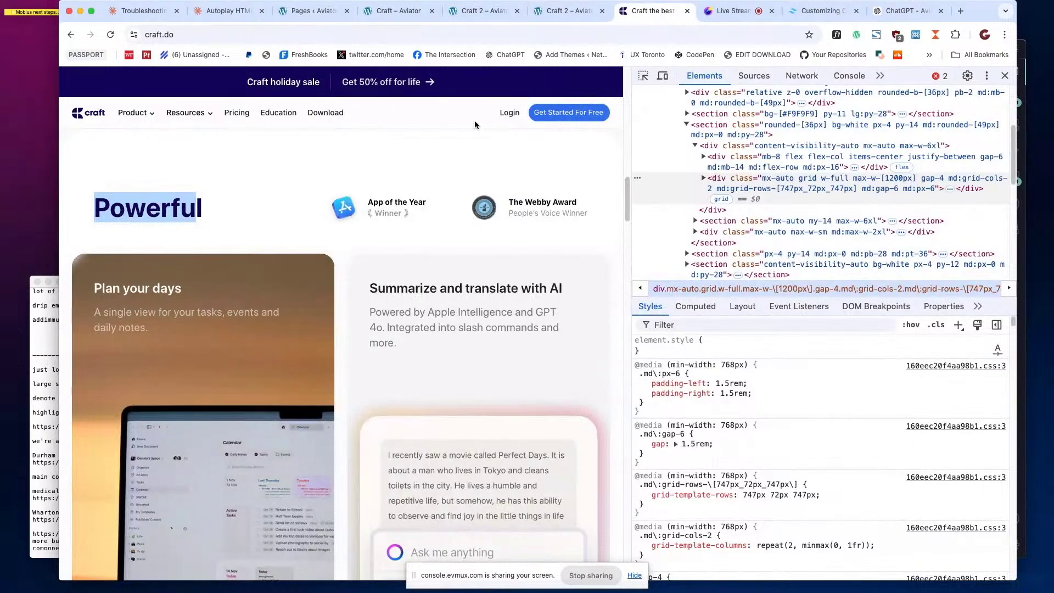
left_click(207, 197)
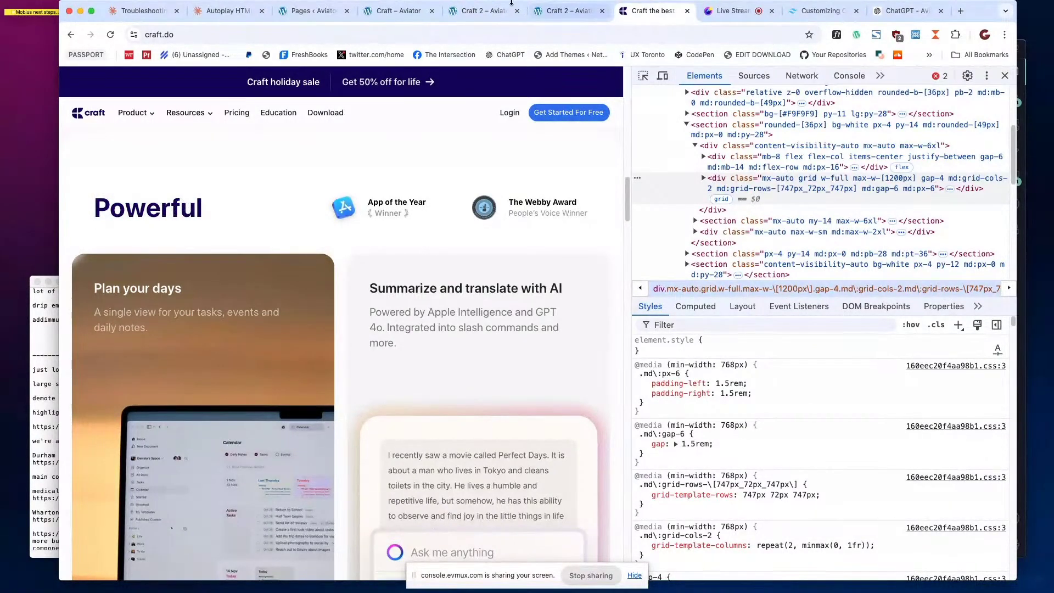
Return to the Craft 2 builder, copy the bento heading's text, and add a new text field named "headline".
left_click(480, 10)
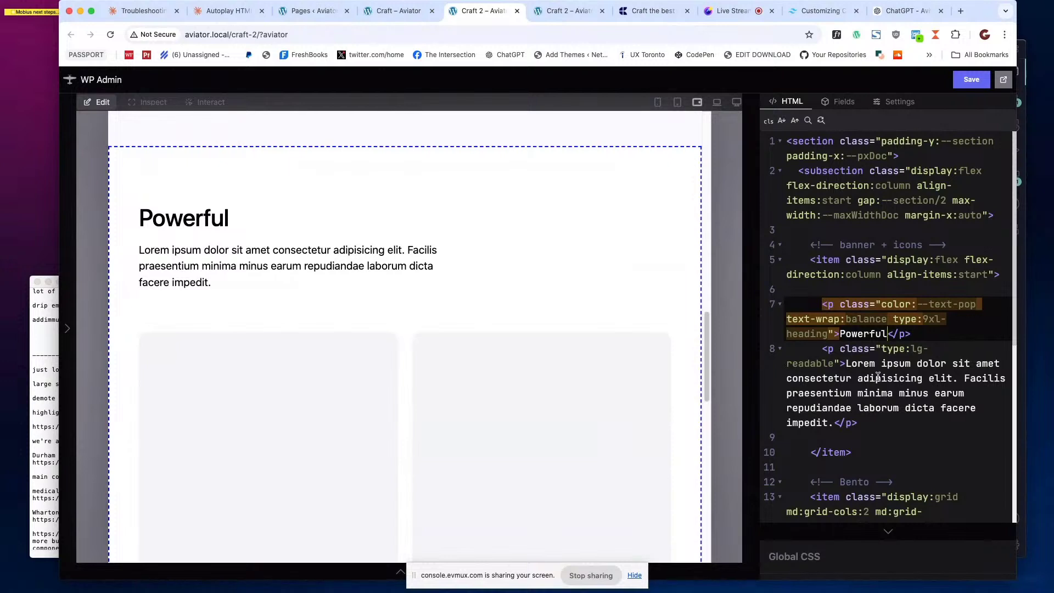
double_click(868, 335)
key("ctrl+c")
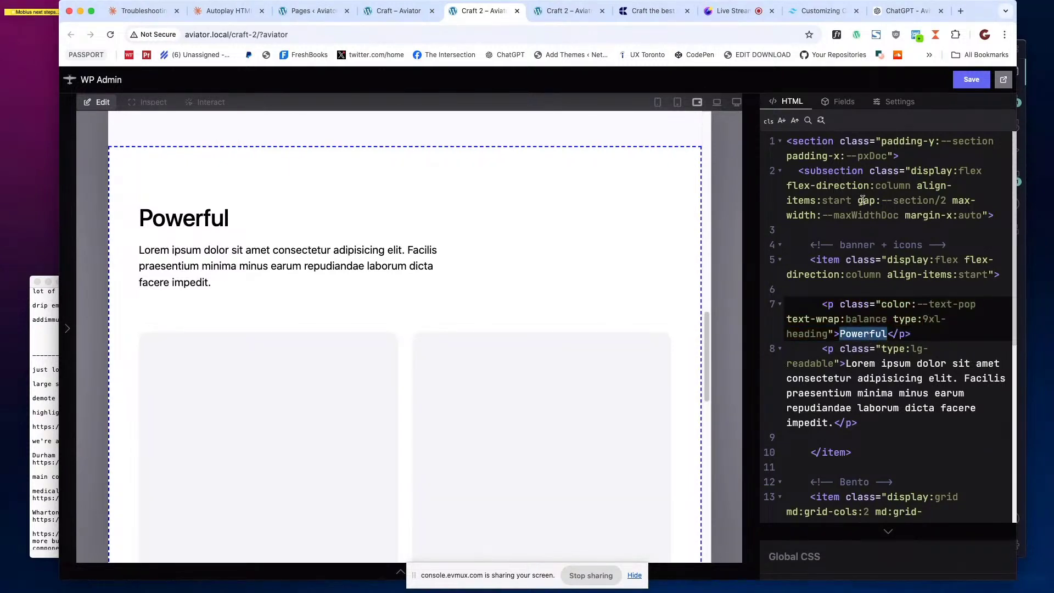
left_click(841, 103)
left_click(821, 144)
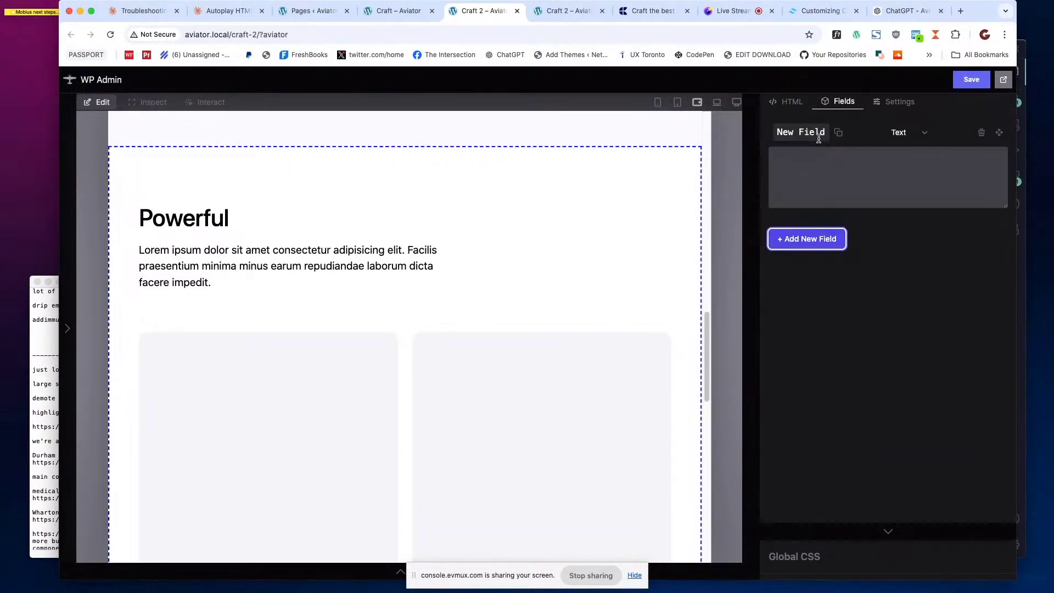
left_click_drag(819, 139, 777, 135)
type("headline")
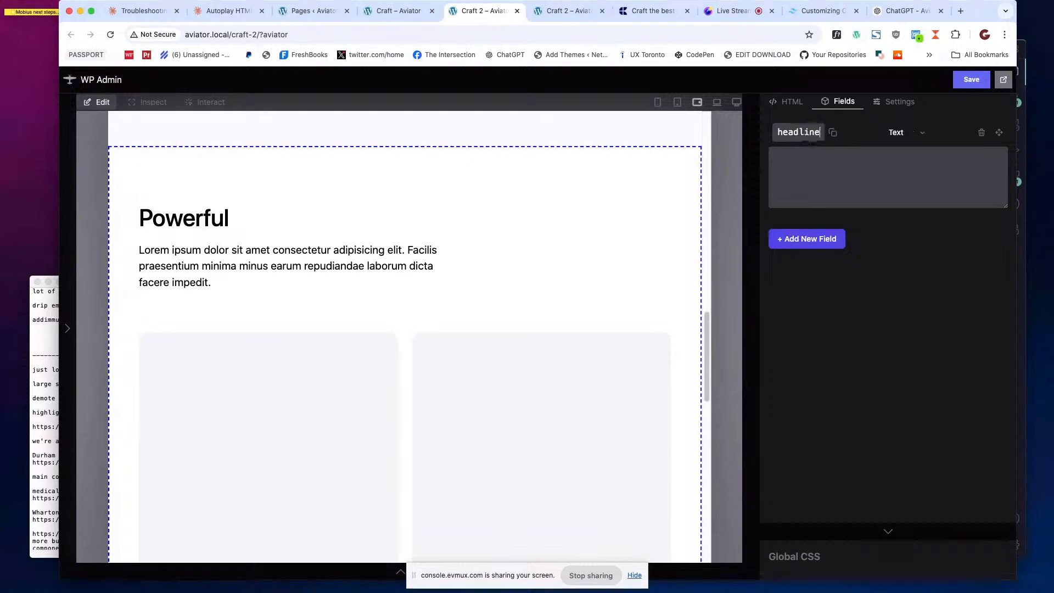
Paste "Powerful" as the headline field's value and replace the bento heading's text in the HTML with {{headline}}.
left_click(822, 164)
key("ctrl+v")
left_click(791, 103)
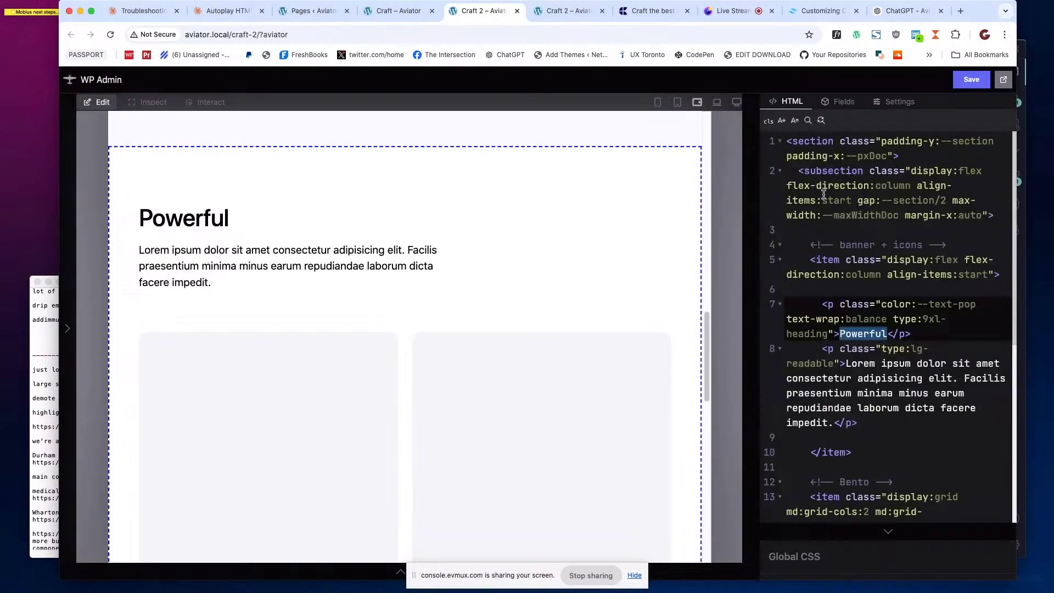
type("{headline}")
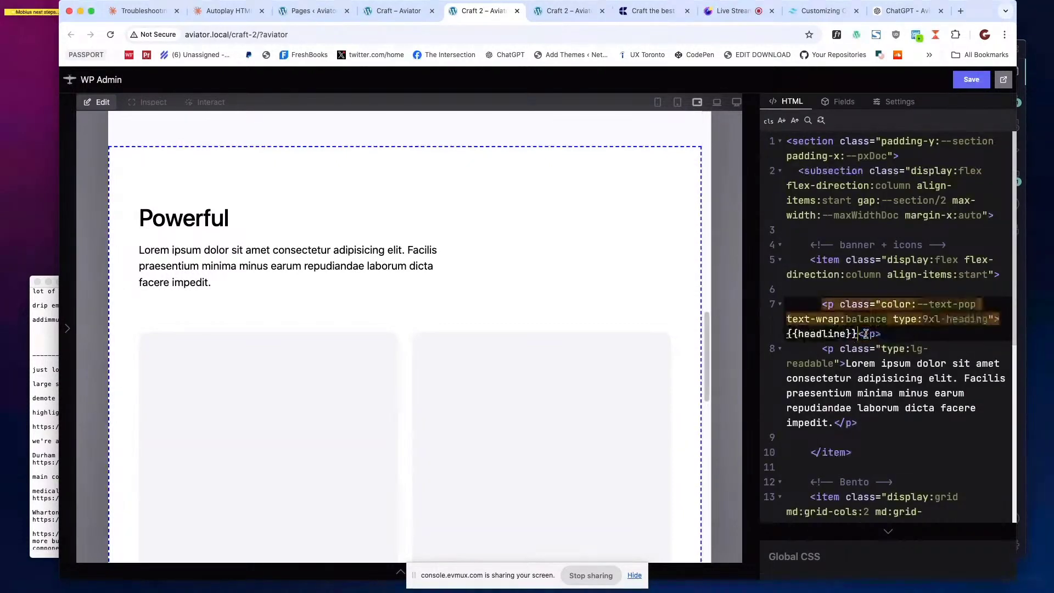
Set the headline field's value to "Expect the unexpected" and expand the page overview.
left_click(840, 103)
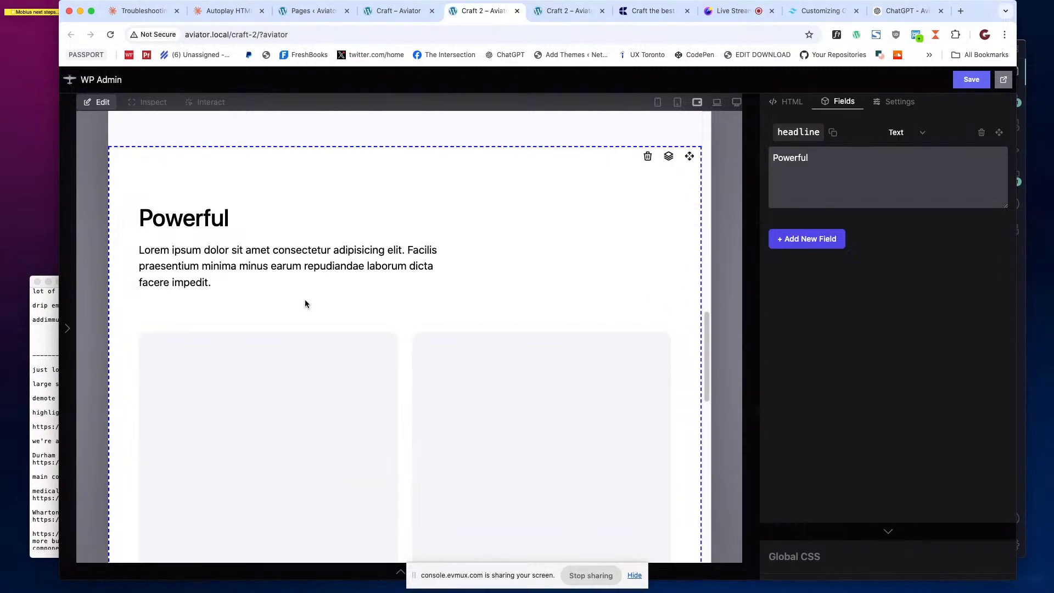
left_click_drag(840, 160, 763, 164)
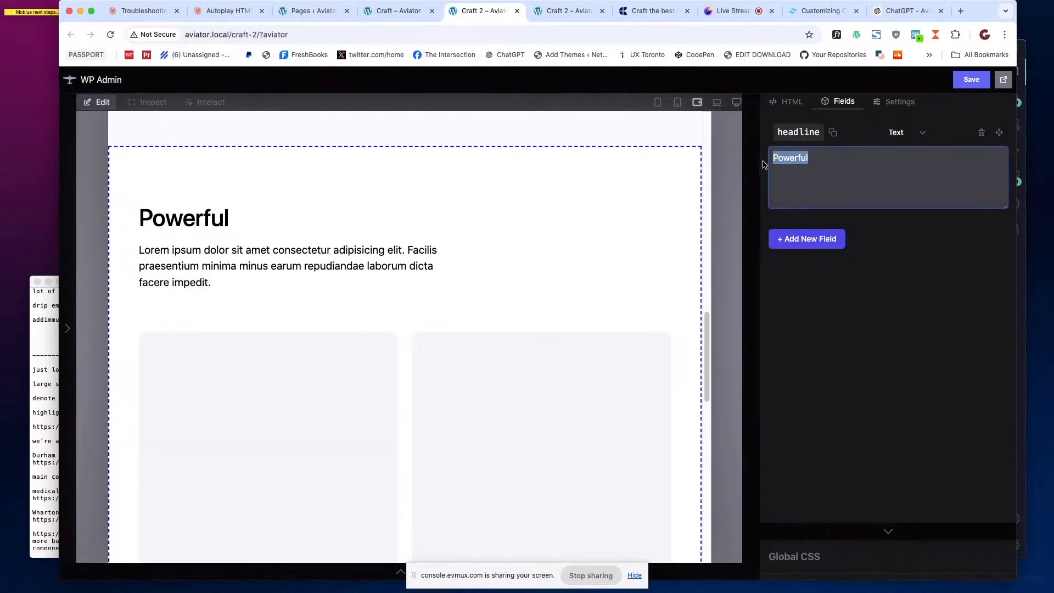
type("E")
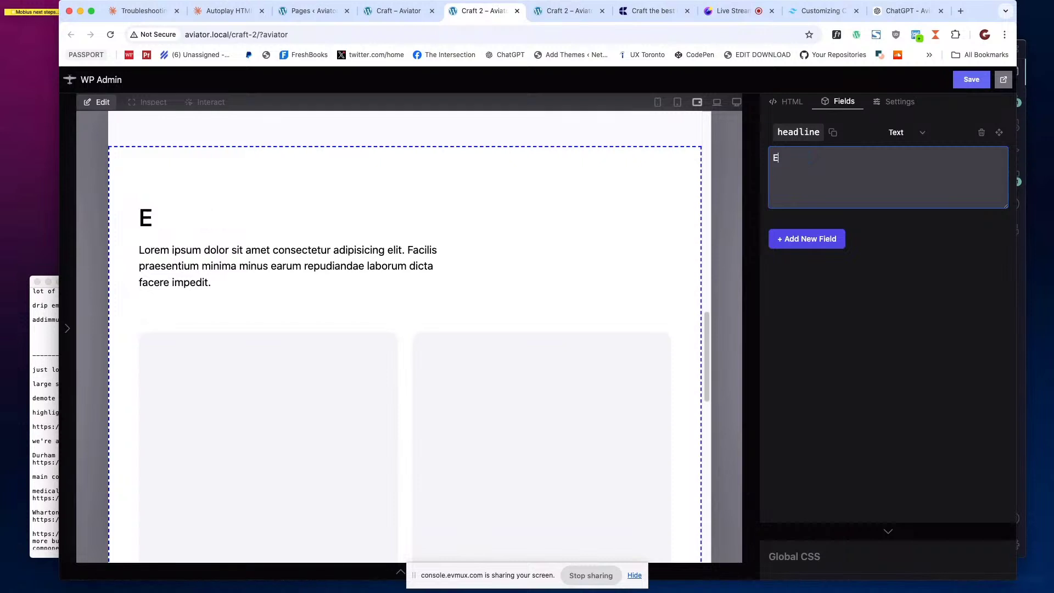
type("xpect the und")
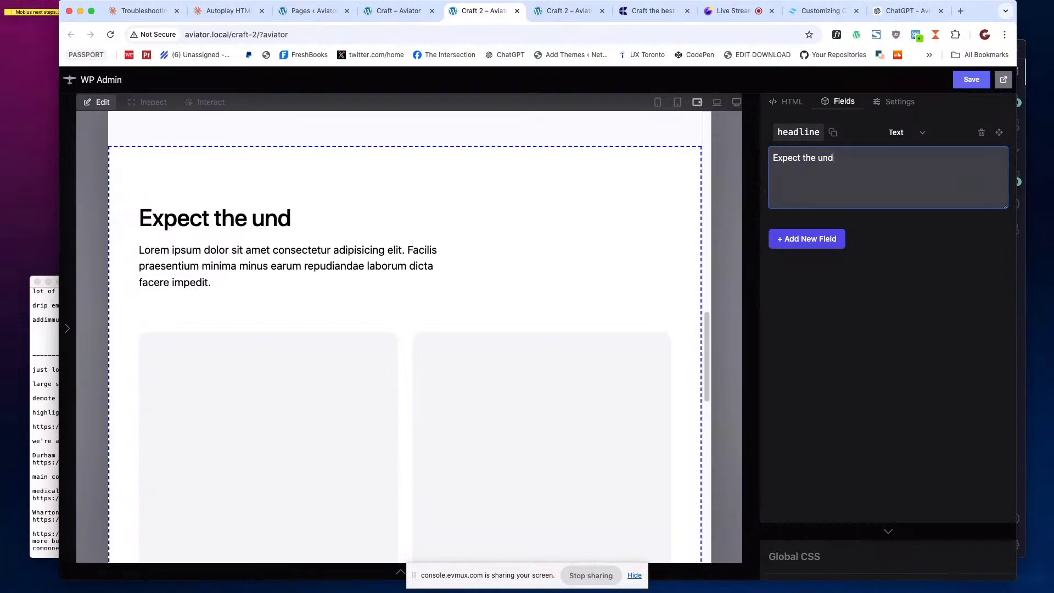
key("BackSpace")
type("excpe")
key("BackSpace")
key("BackSpace")
key("BackSpace")
type("pected")
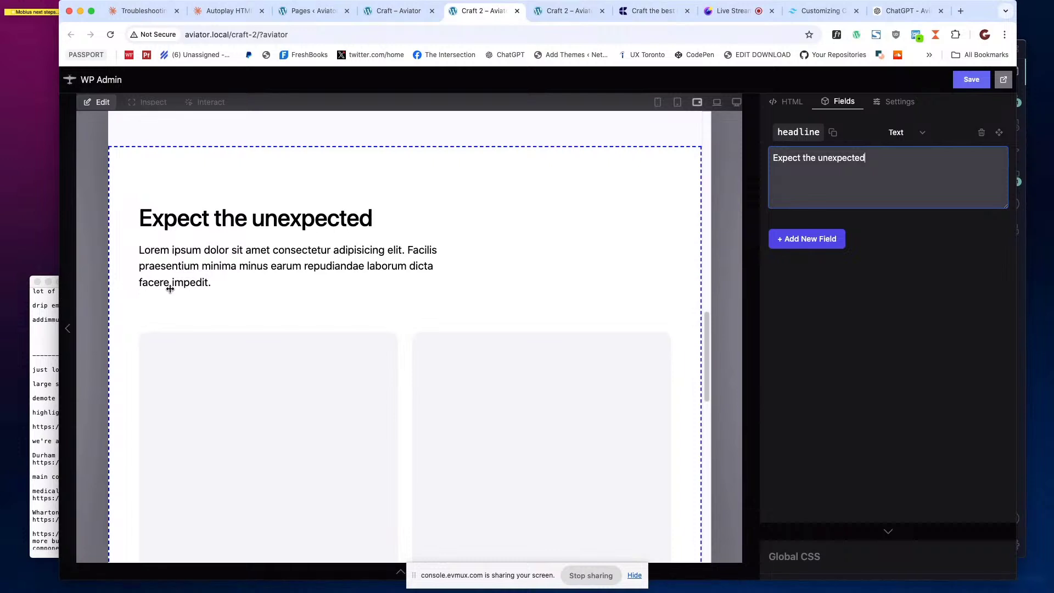
left_click_drag(170, 289, 218, 283)
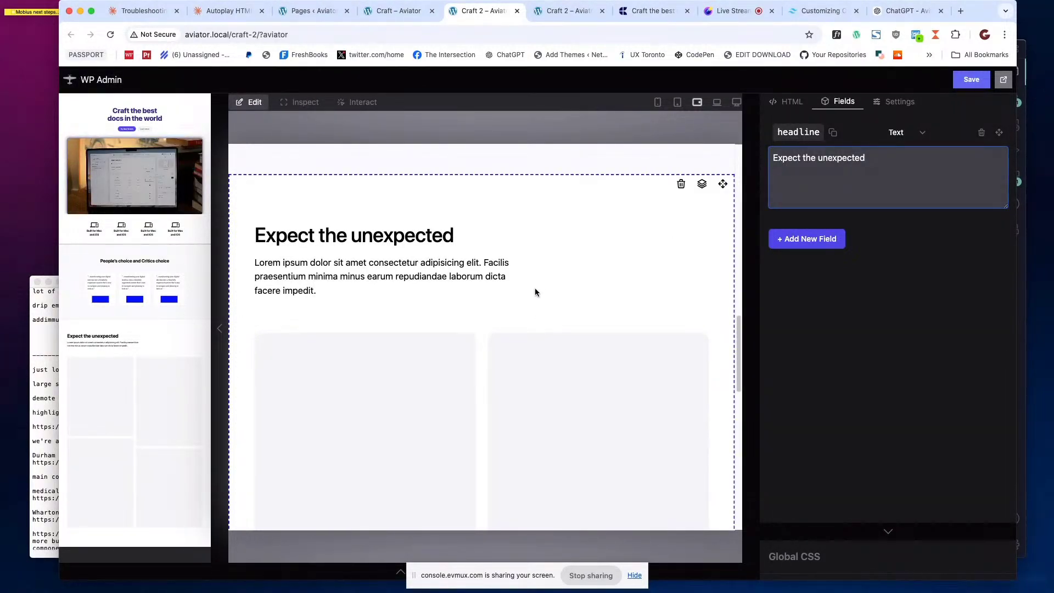
Save the Craft 2 page and check the bento section's heading on its published version.
left_click(972, 80)
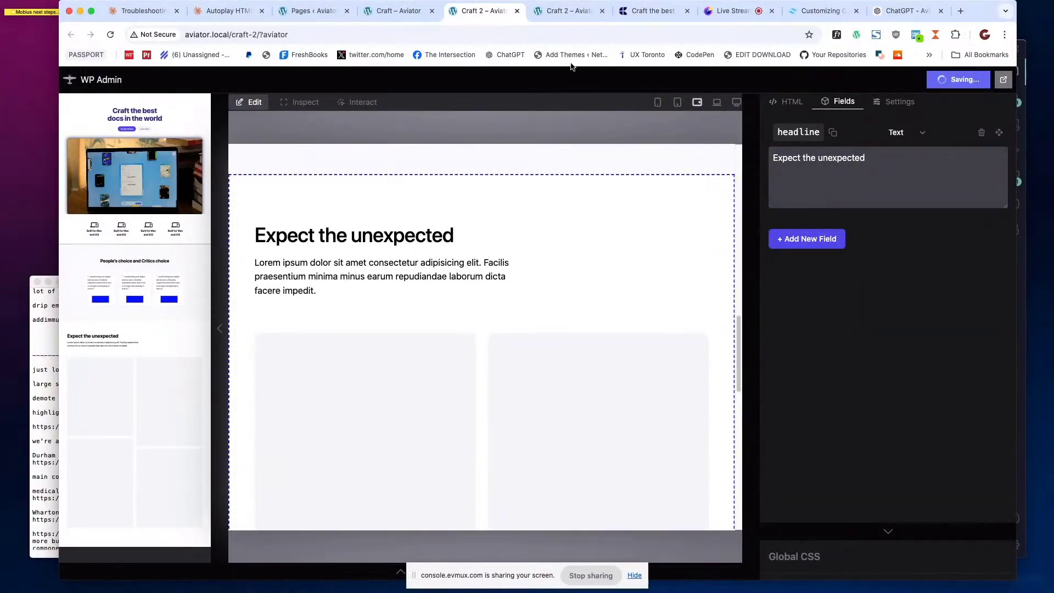
left_click(566, 12)
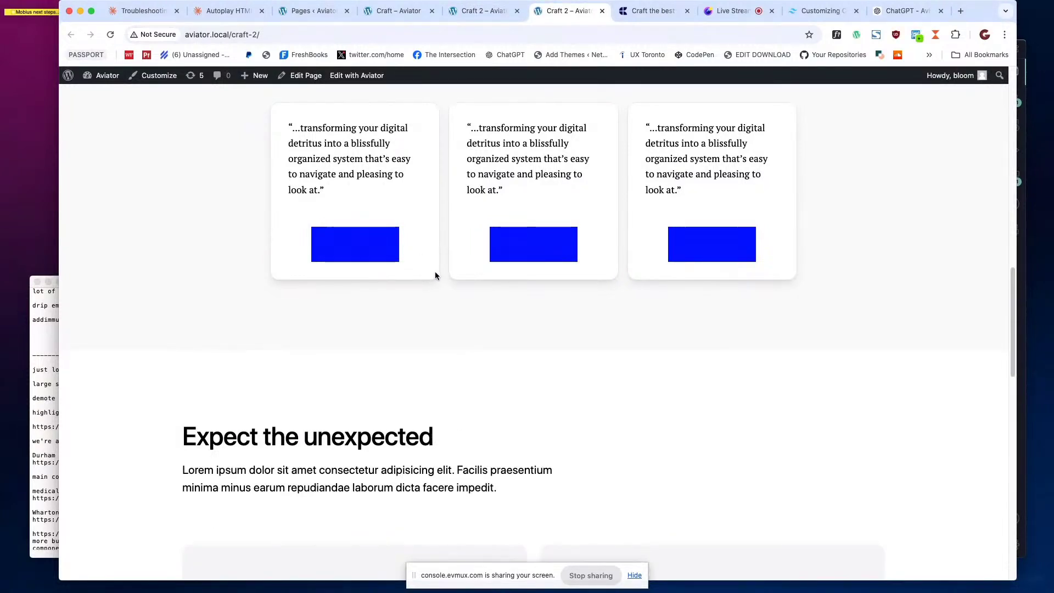
scroll(437, 286, "down", 5)
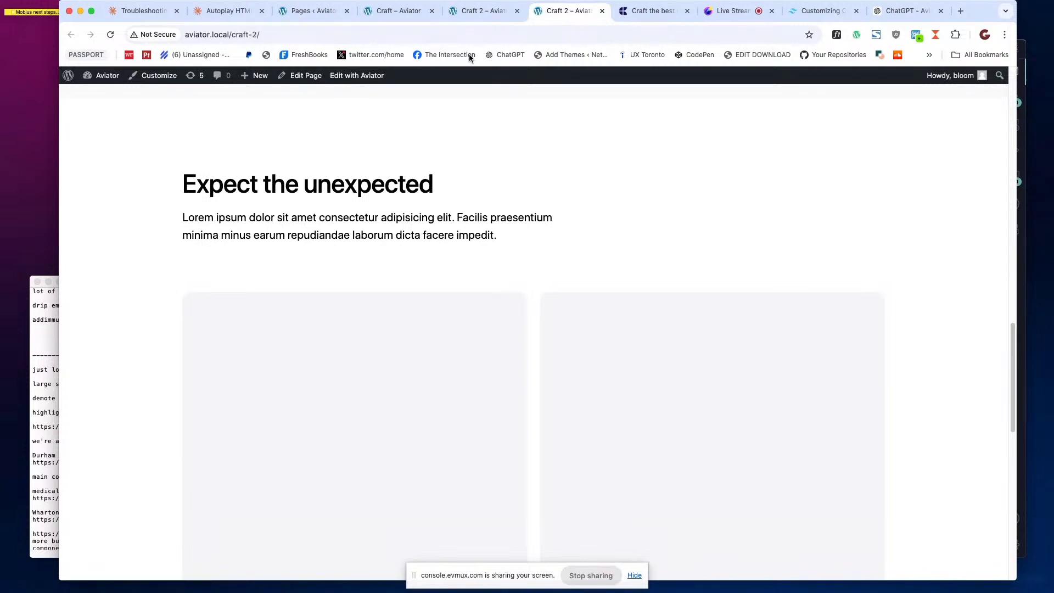
Return to the Craft 2 builder, expand the component library, and look through the available layouts.
left_click(478, 12)
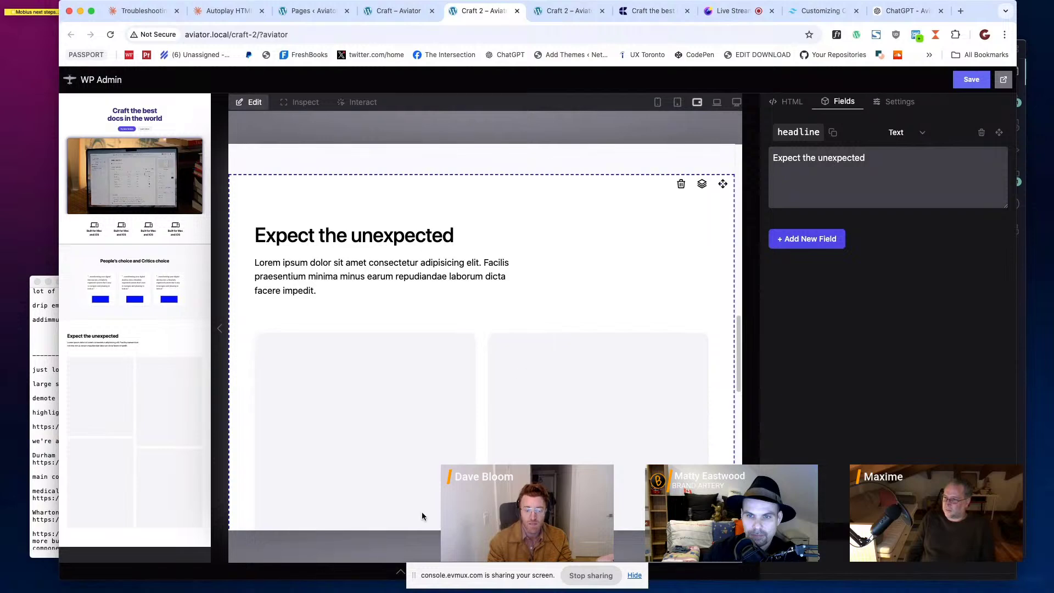
left_click(387, 571)
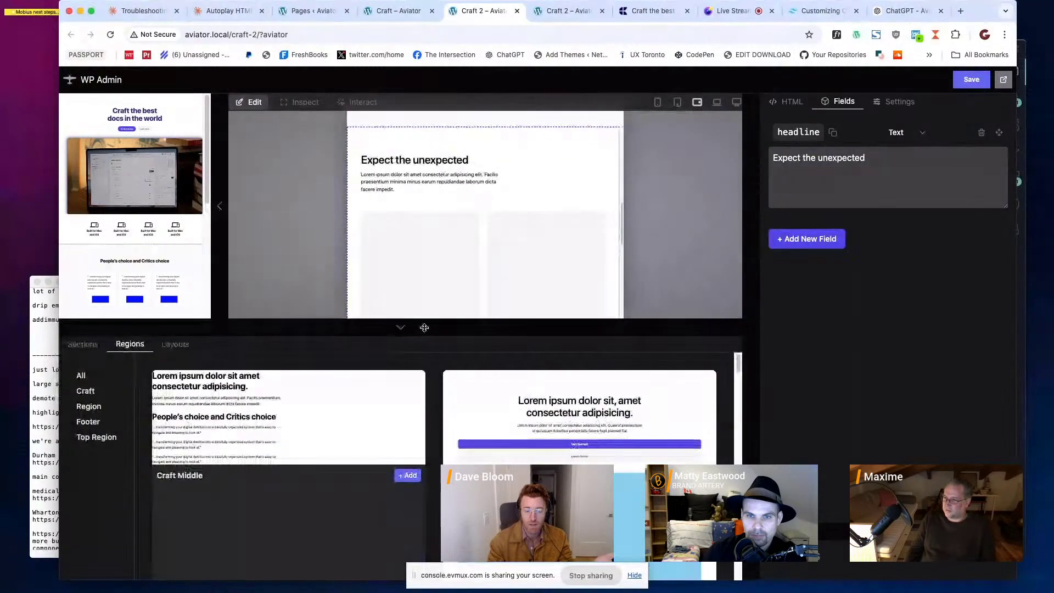
left_click(186, 346)
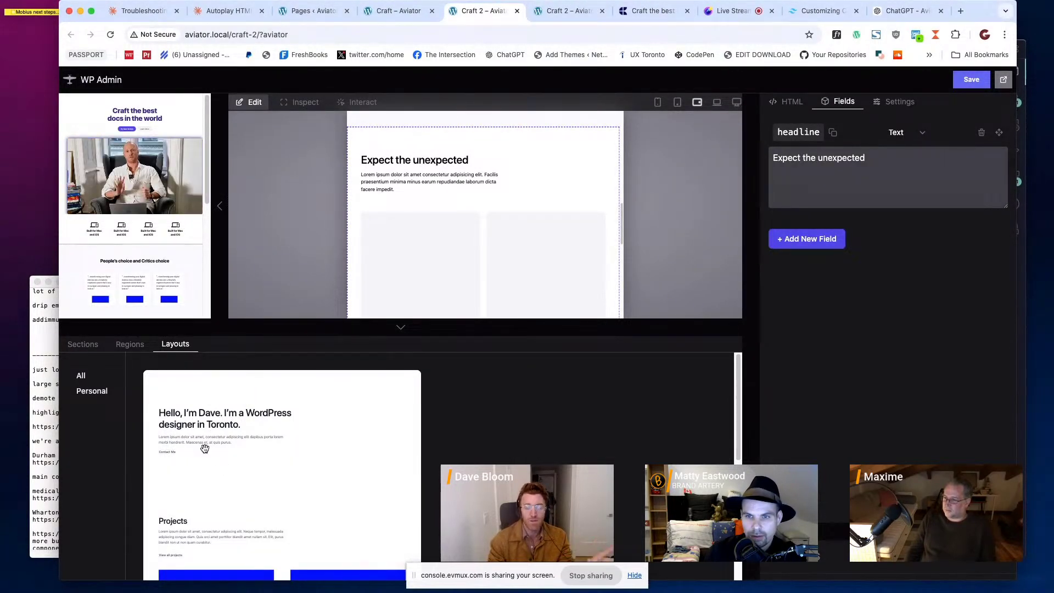
scroll(270, 405, "down", 5)
scroll(270, 434, "up", 5)
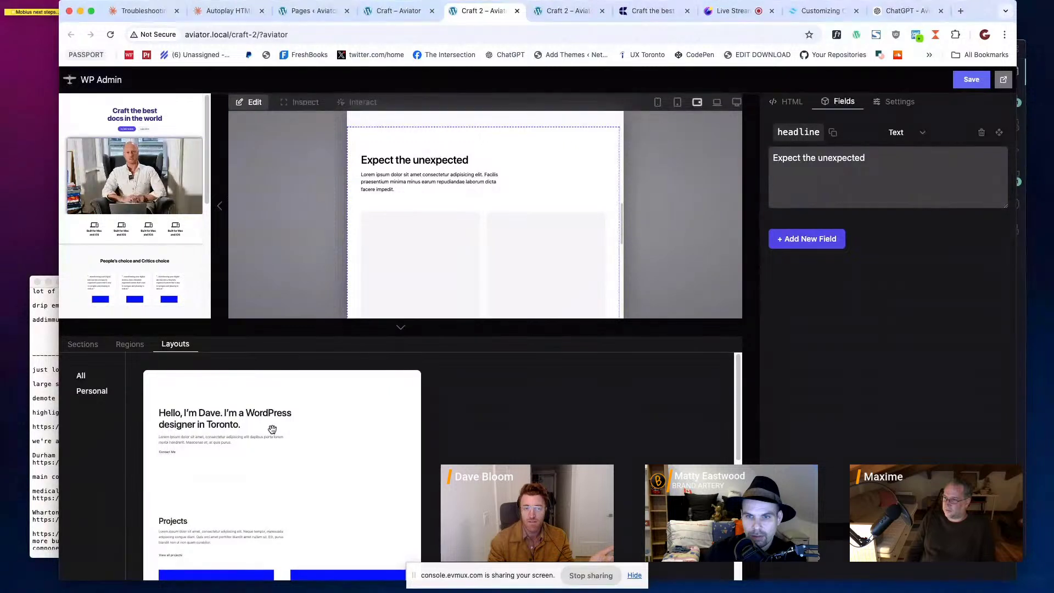